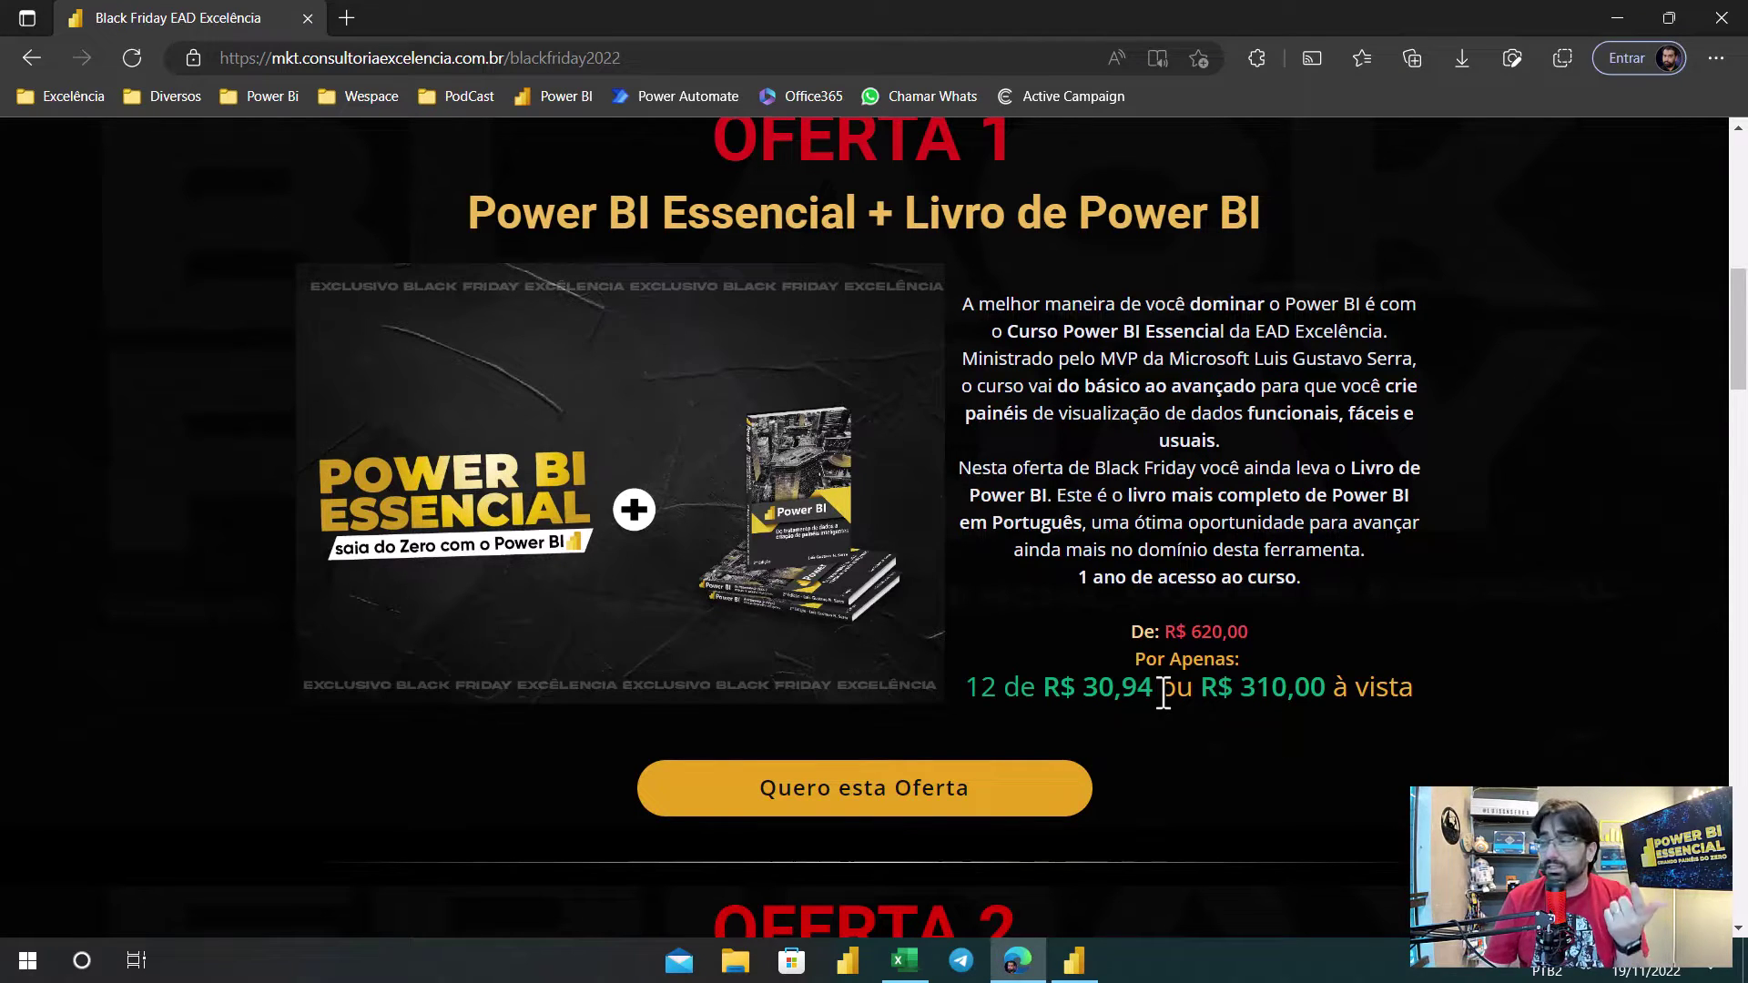
# Step: Look through the Black Friday offers down to Oferta 2 and switch to the Excel workbook
pyautogui.scroll(-5, 1164, 692)
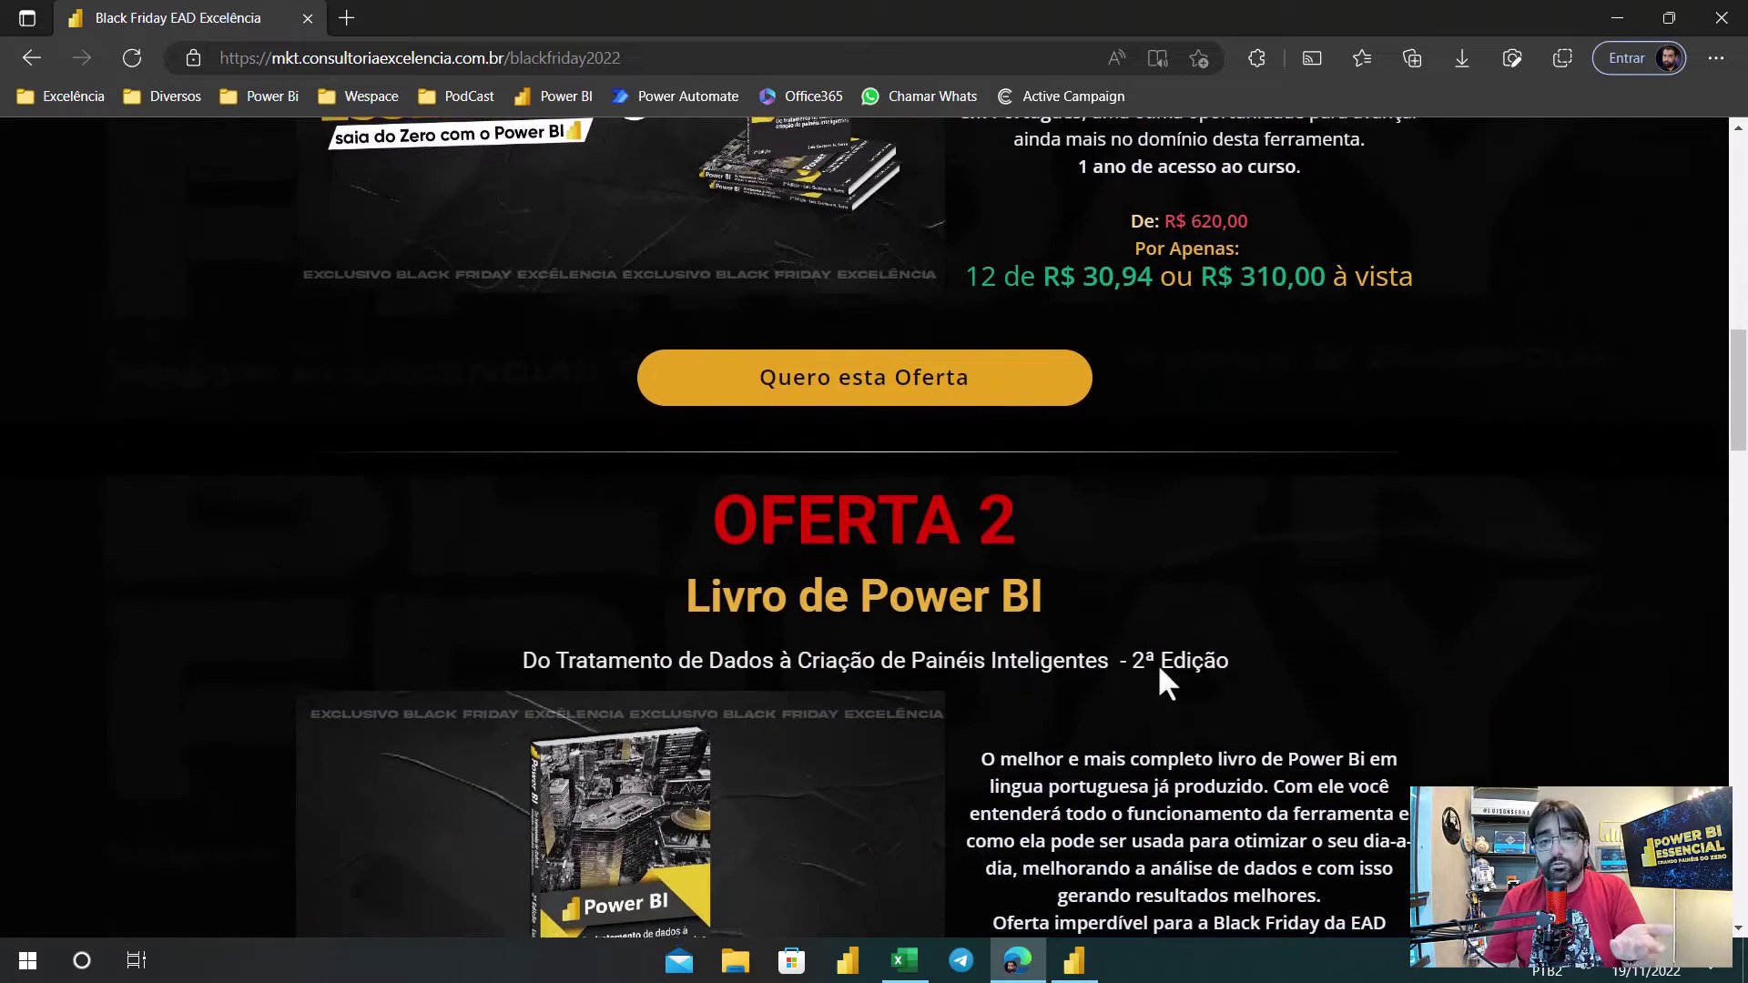
pyautogui.scroll(-3, 1166, 683)
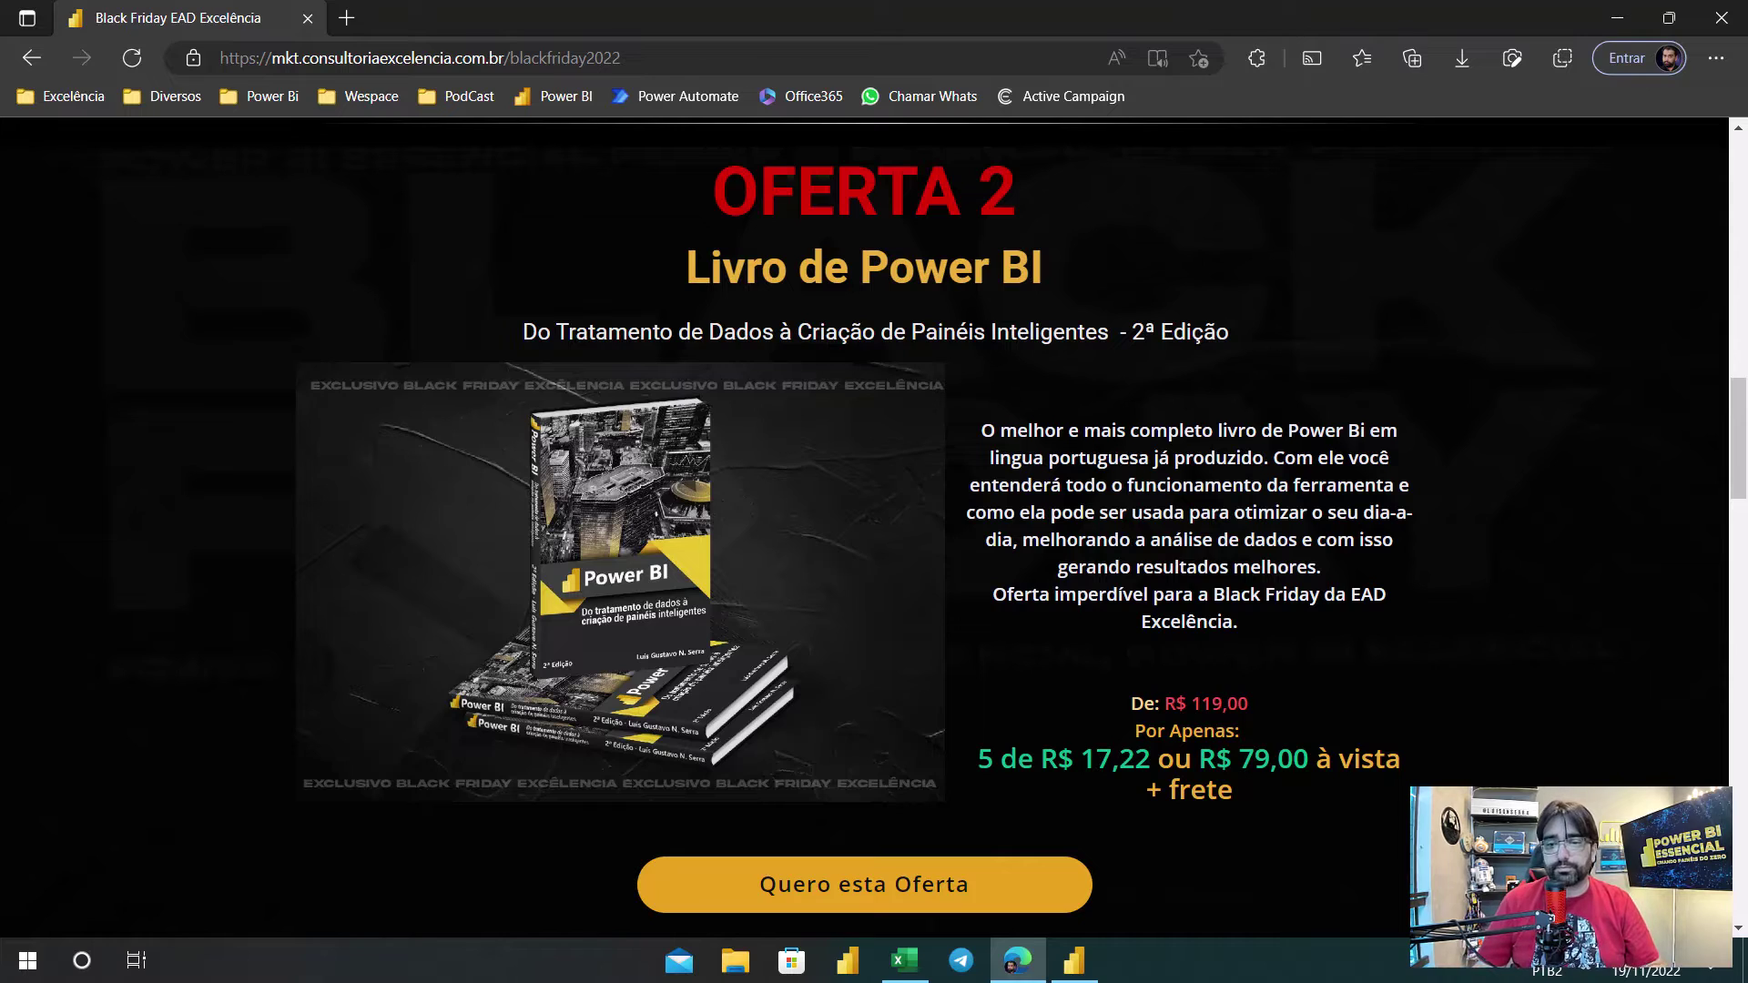
pyautogui.click(1617, 18)
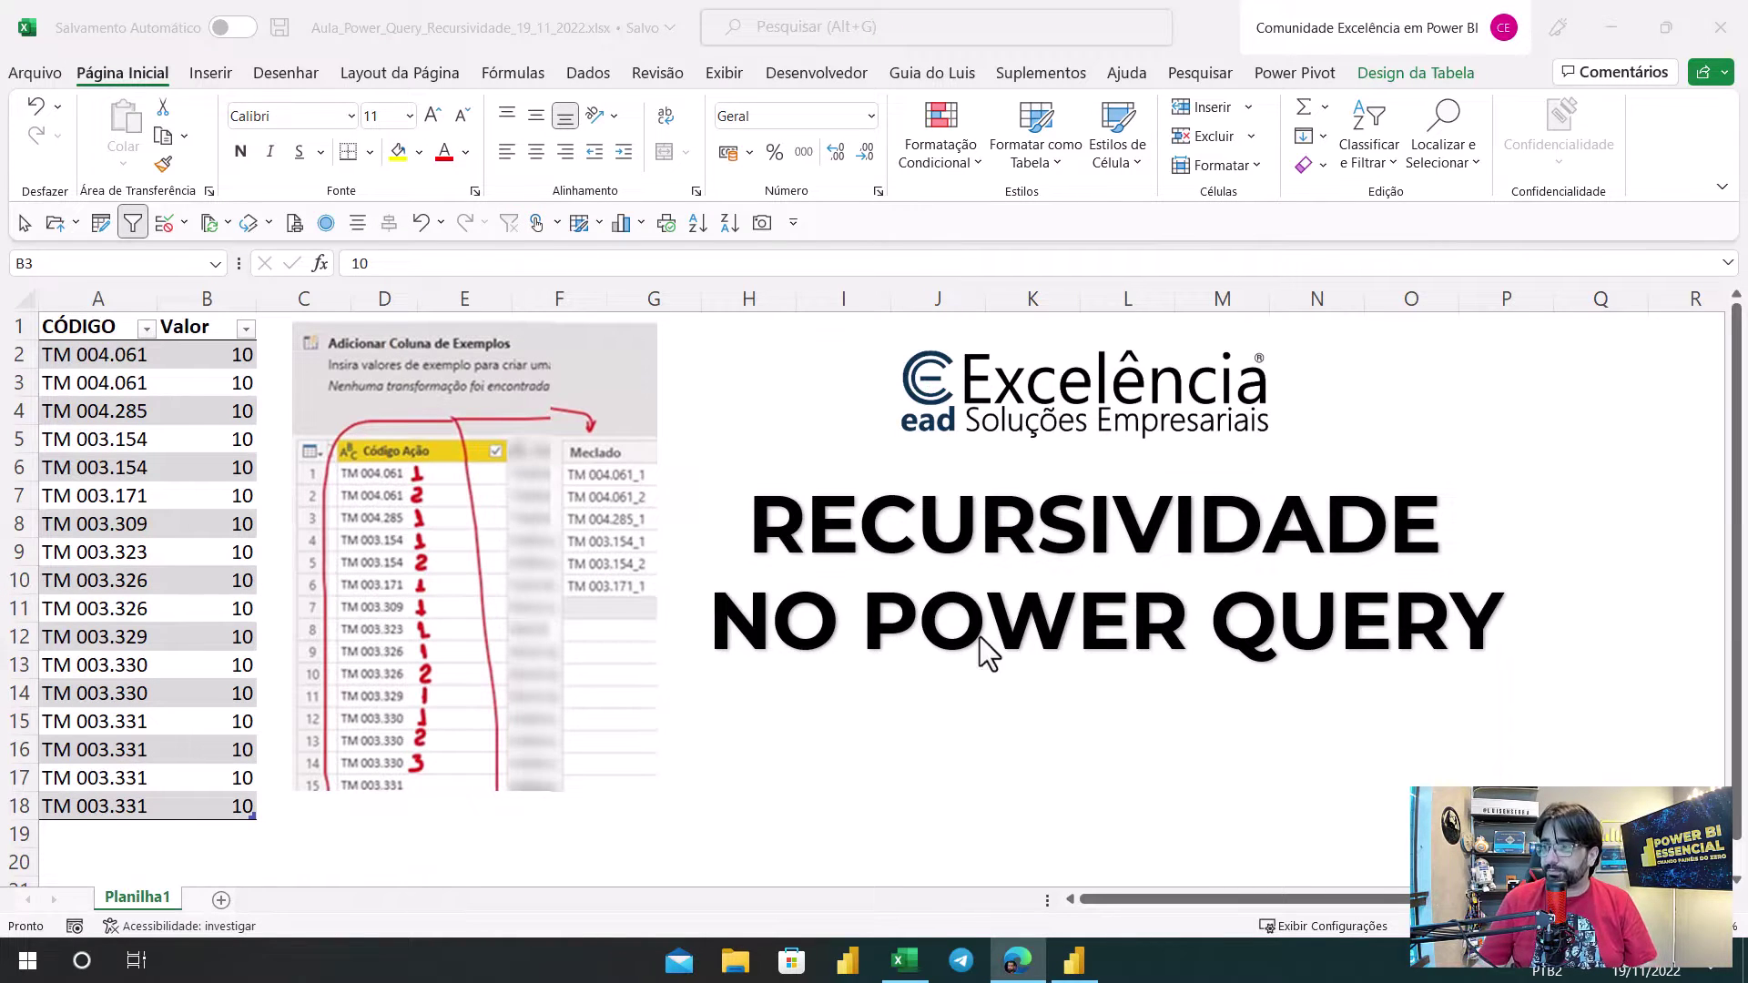
# Step: Examine the repeated codes in the CÓDIGO column against the numbering in the example picture
pyautogui.click(117, 355)
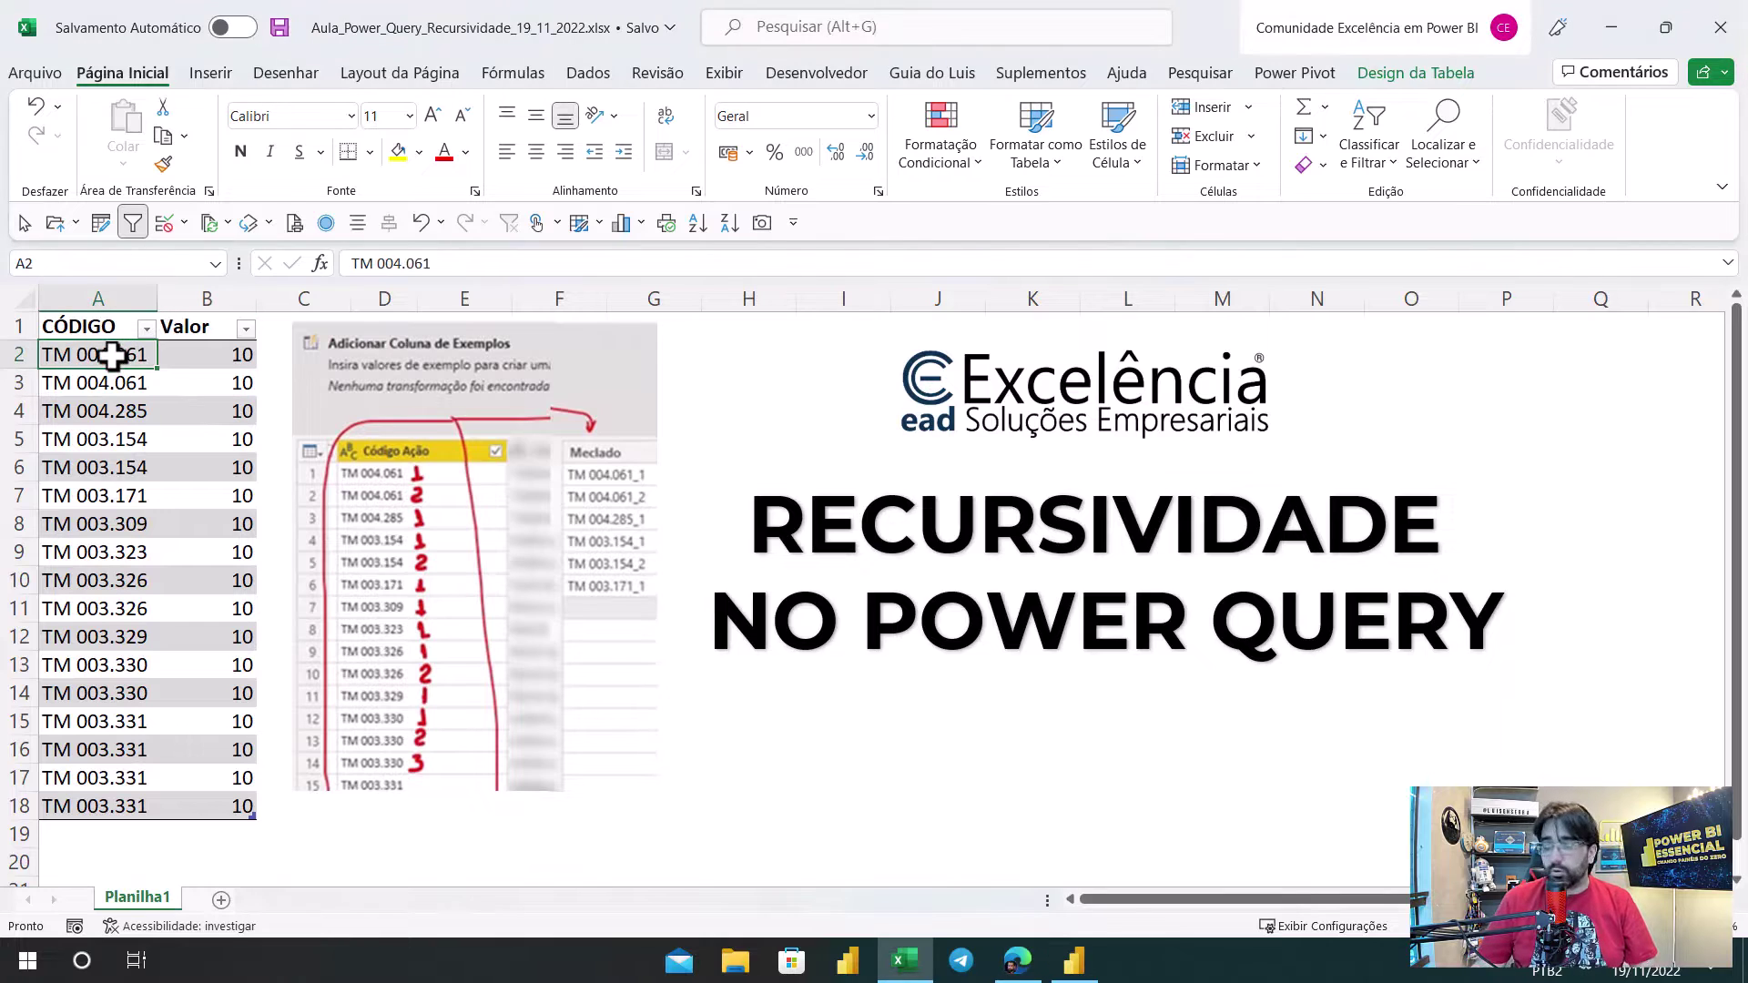
pyautogui.keyDown('ctrl'); pyautogui.scroll(2, 195, 455); pyautogui.keyUp('ctrl')
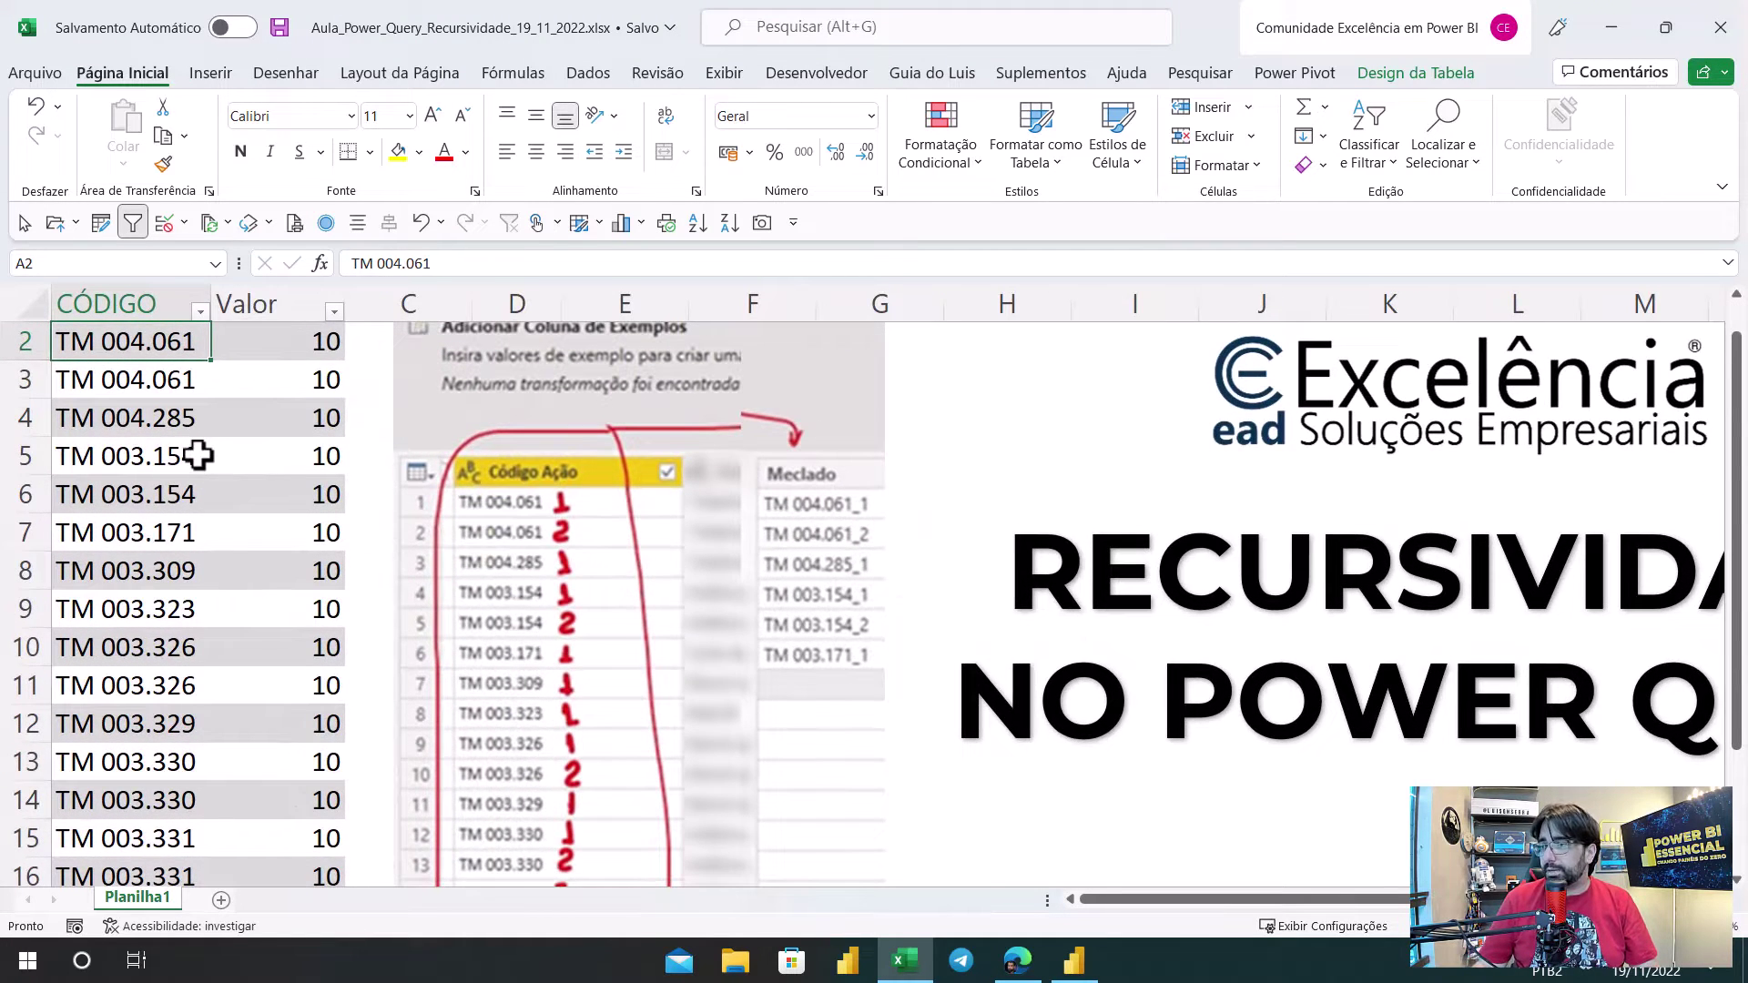
pyautogui.keyDown('ctrl'); pyautogui.scroll(1, 195, 457); pyautogui.keyUp('ctrl')
pyautogui.click(564, 526)
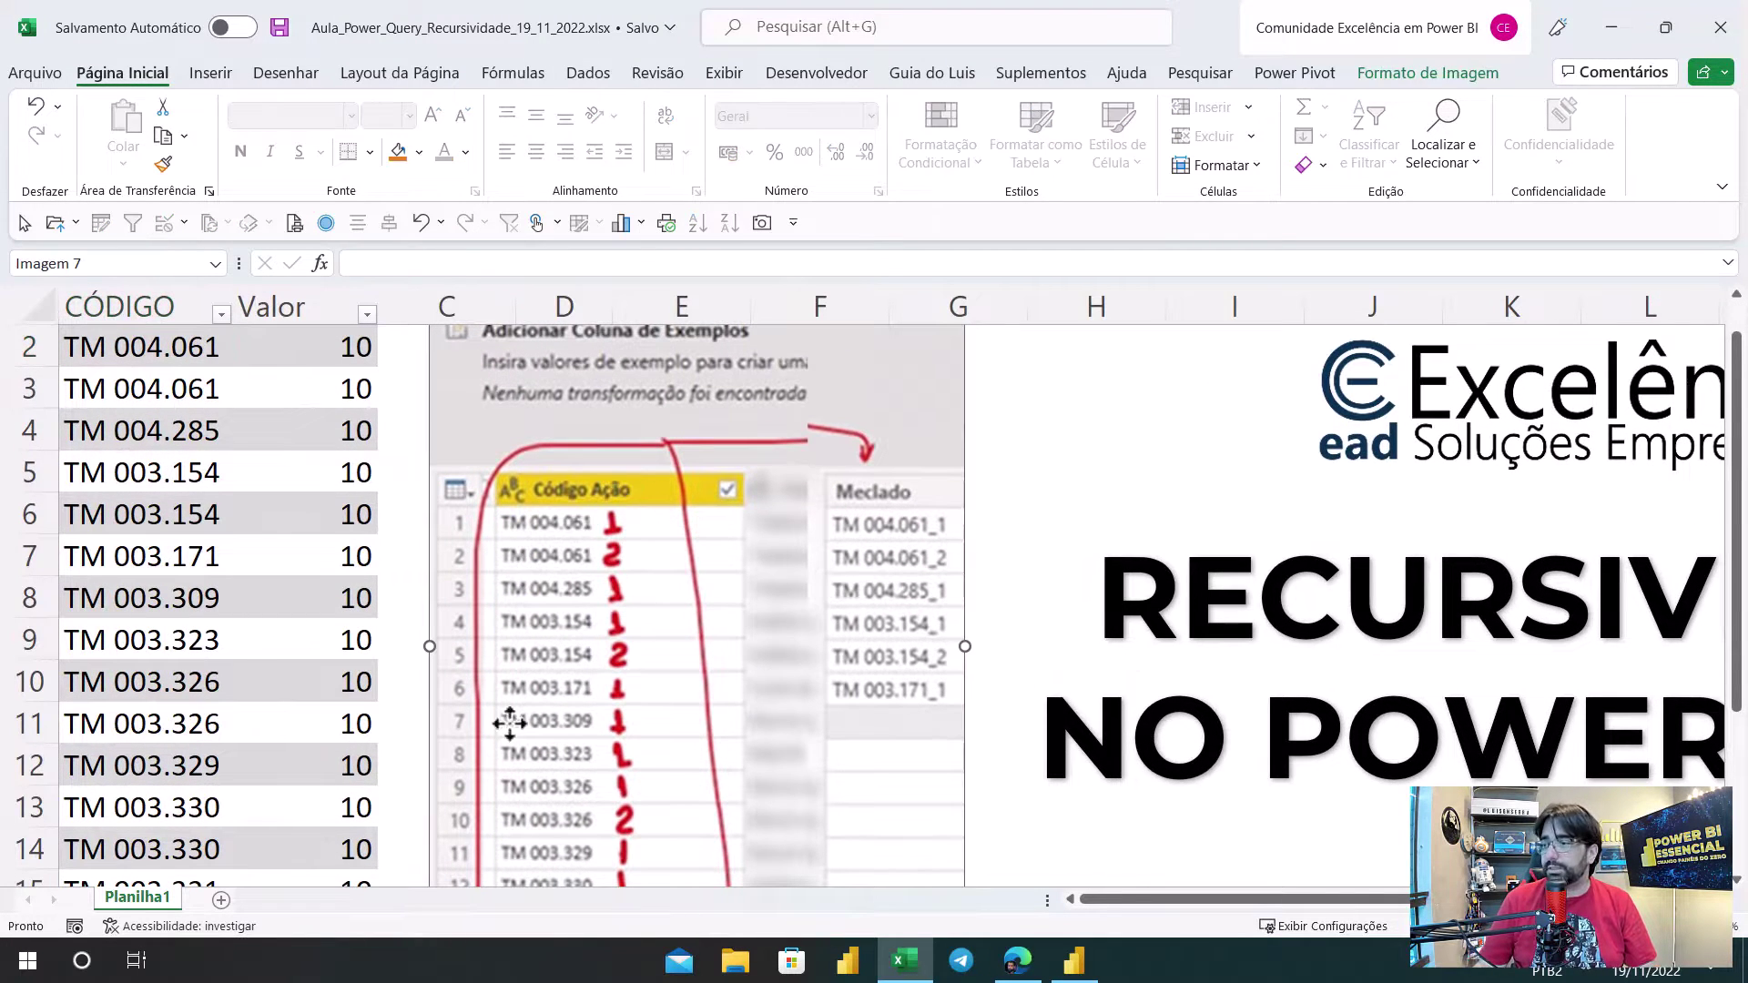
pyautogui.click(191, 391)
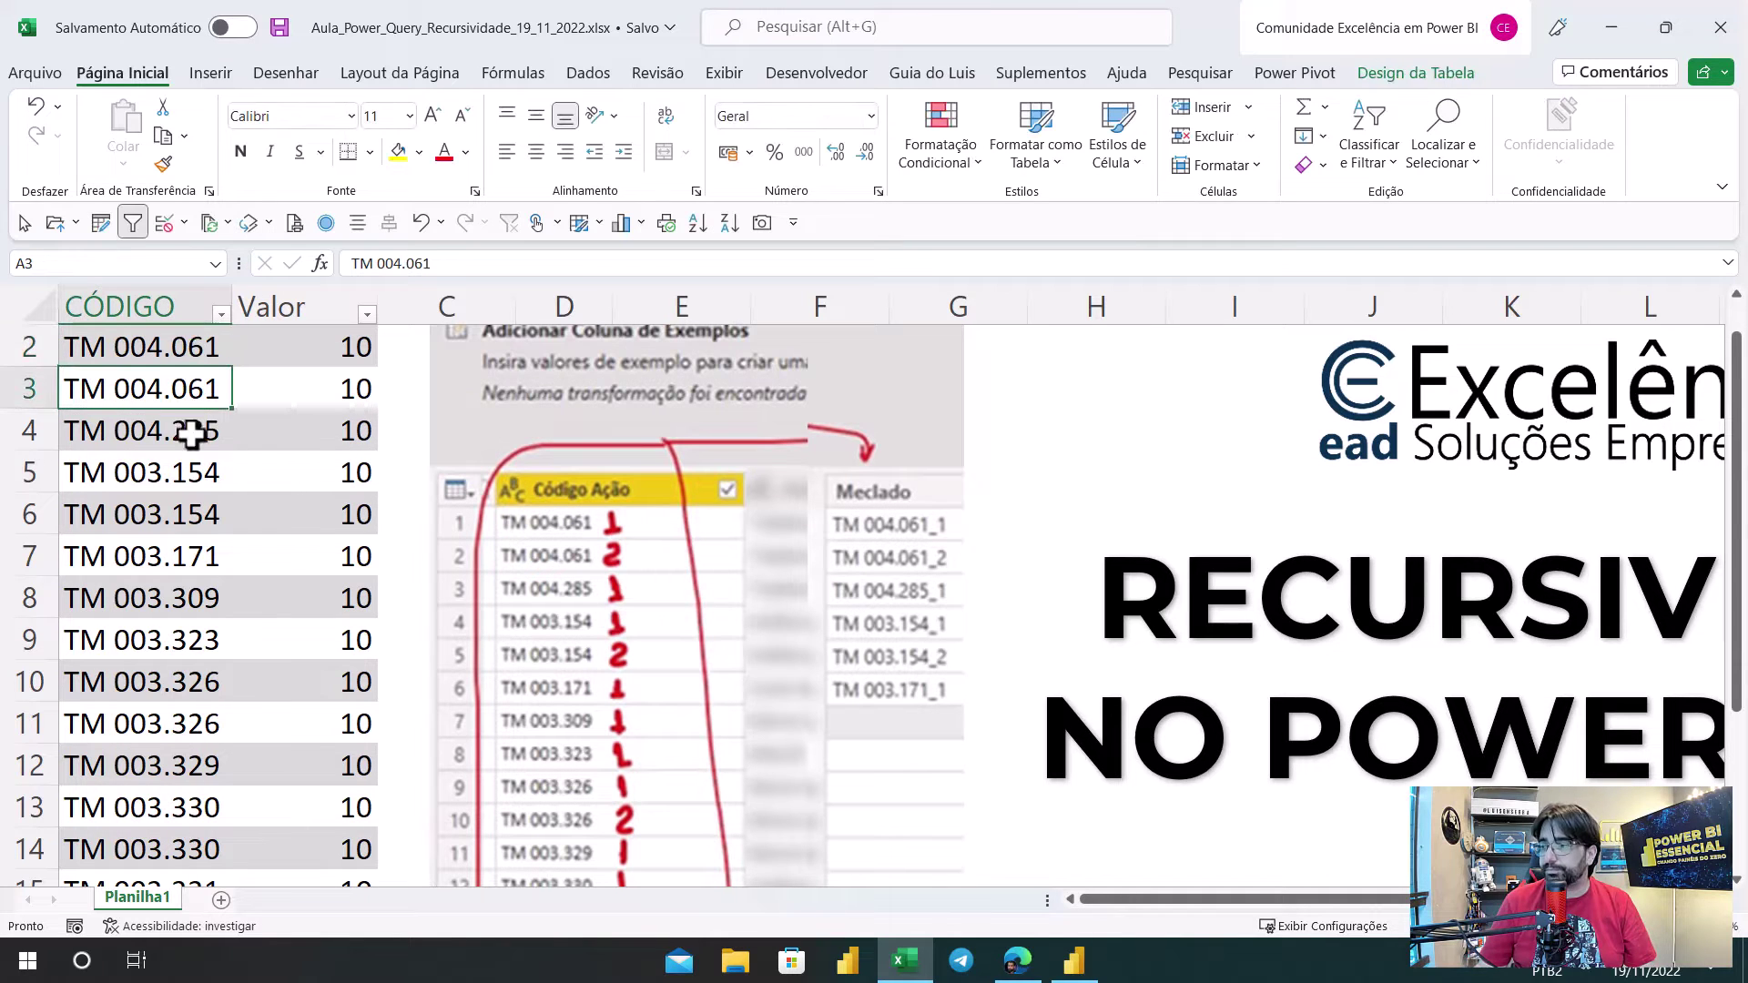
pyautogui.click(190, 437)
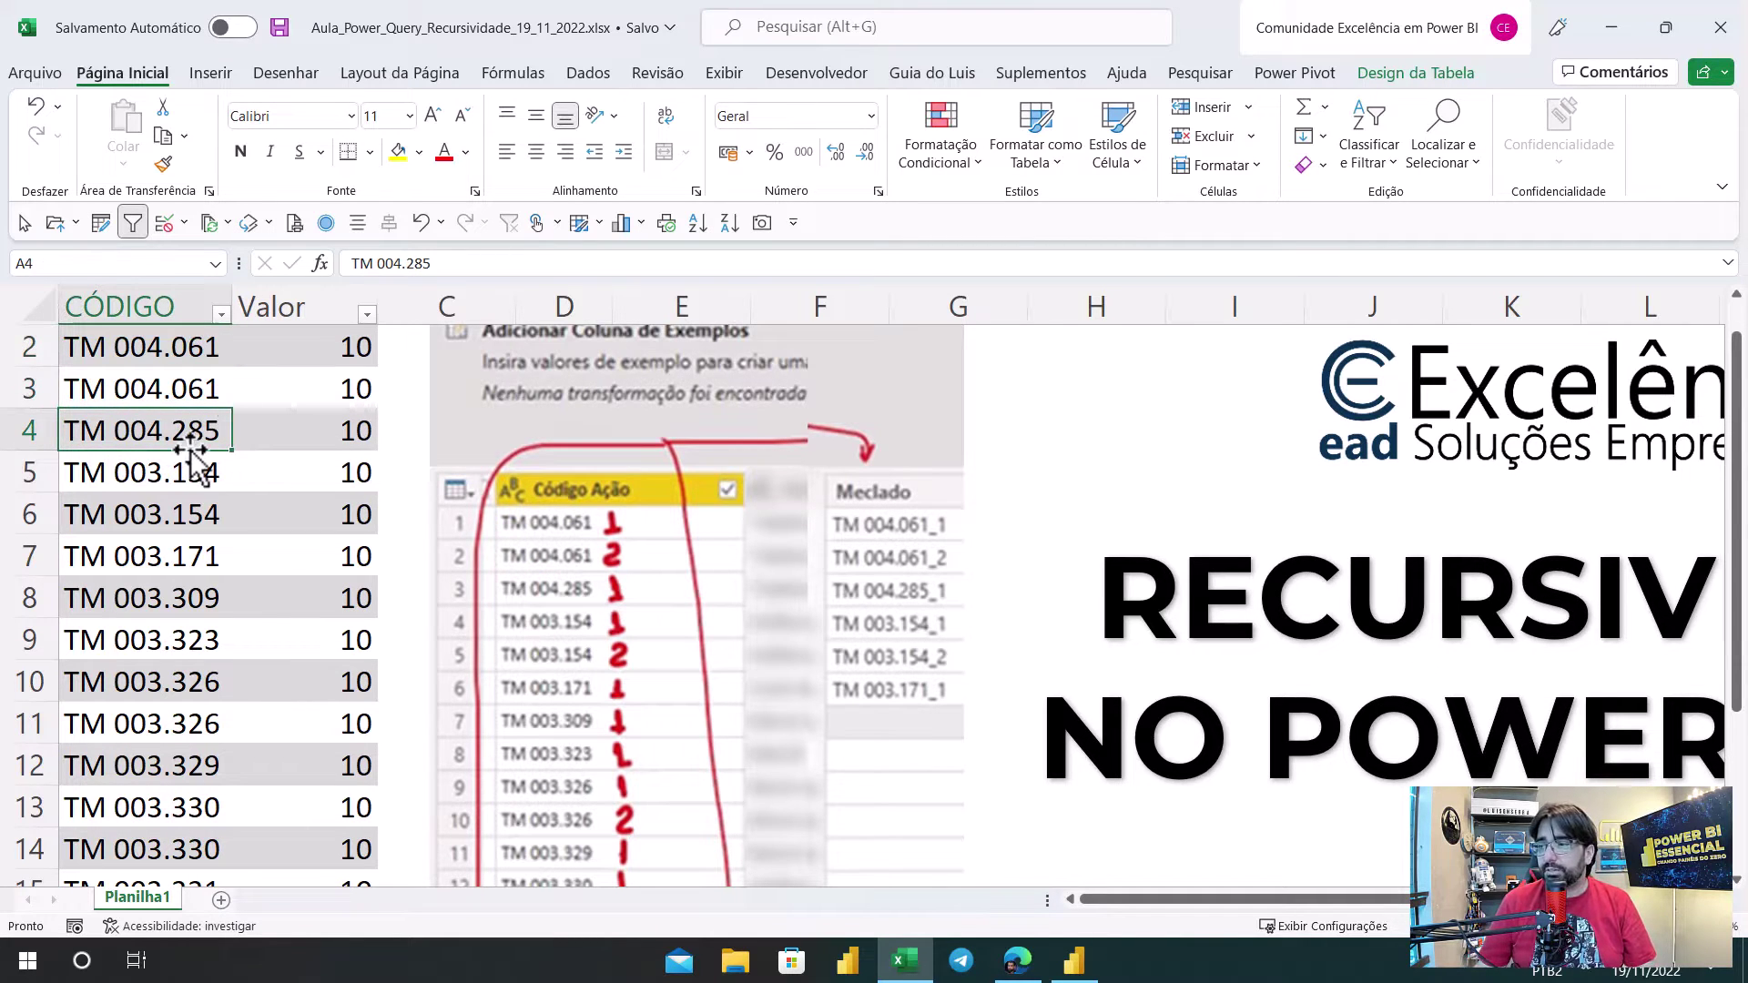
pyautogui.click(254, 426)
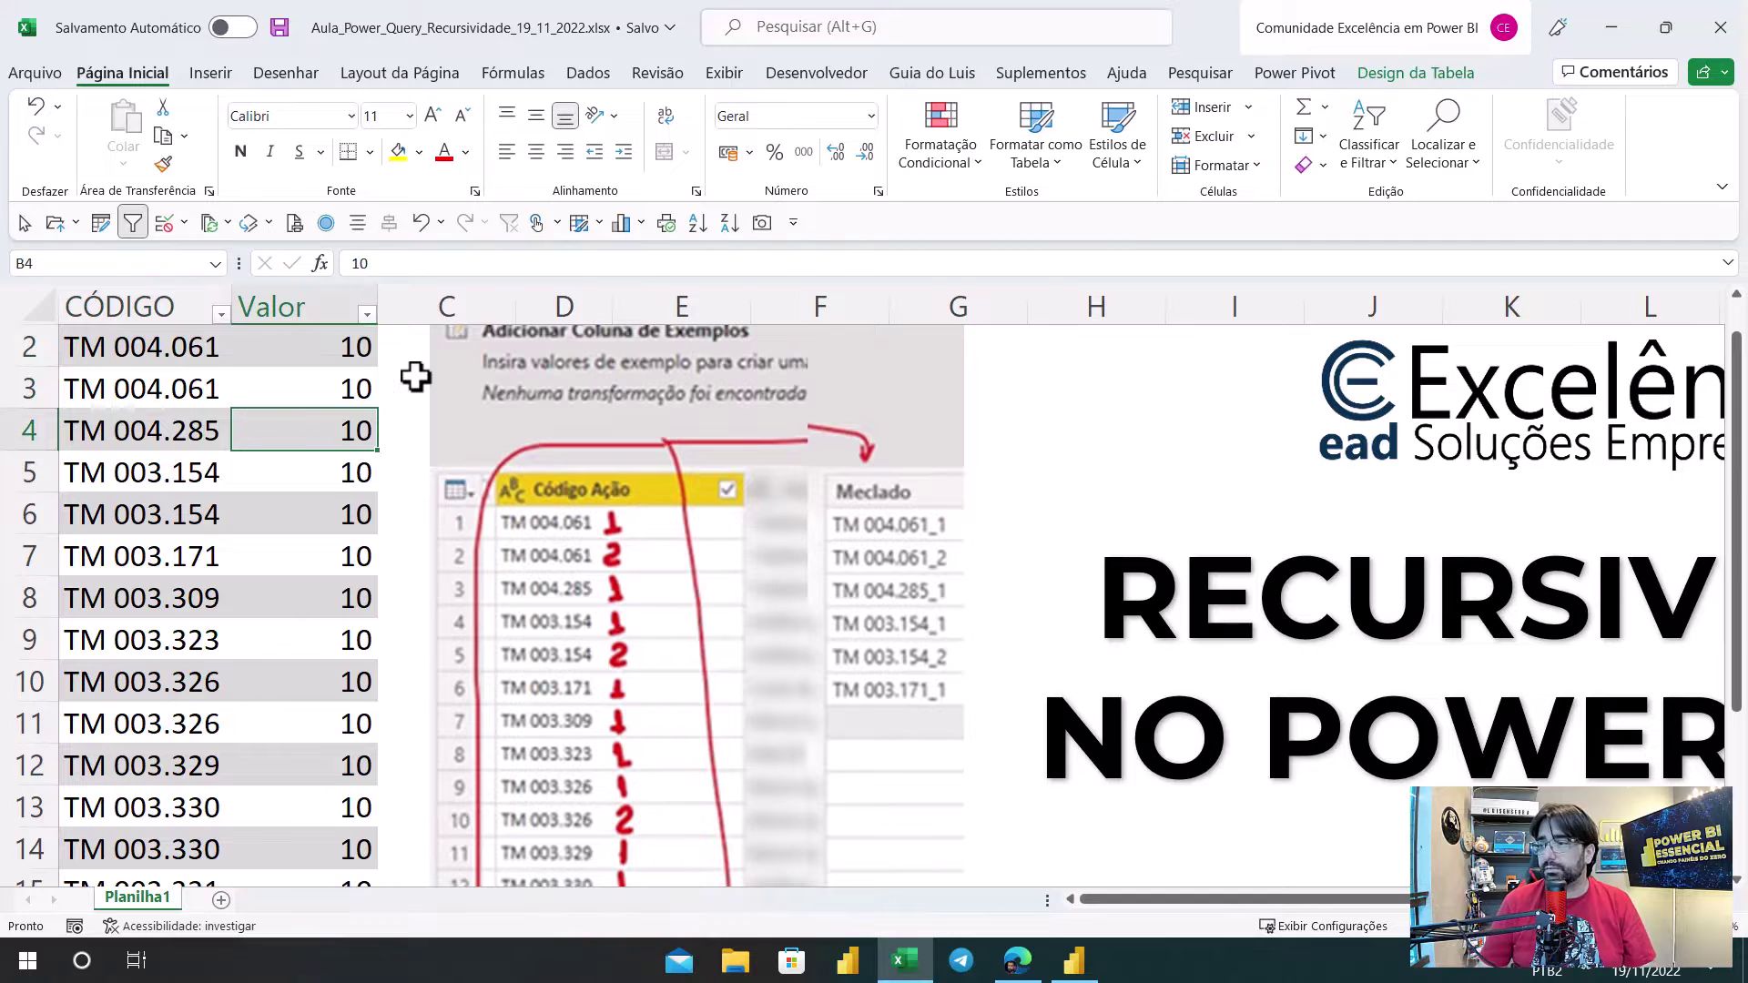
# Step: Move the example picture away from the table and examine the two TM 004.061 rows and the empty cell beside them
pyautogui.moveTo(441, 355); pyautogui.dragTo(611, 353)
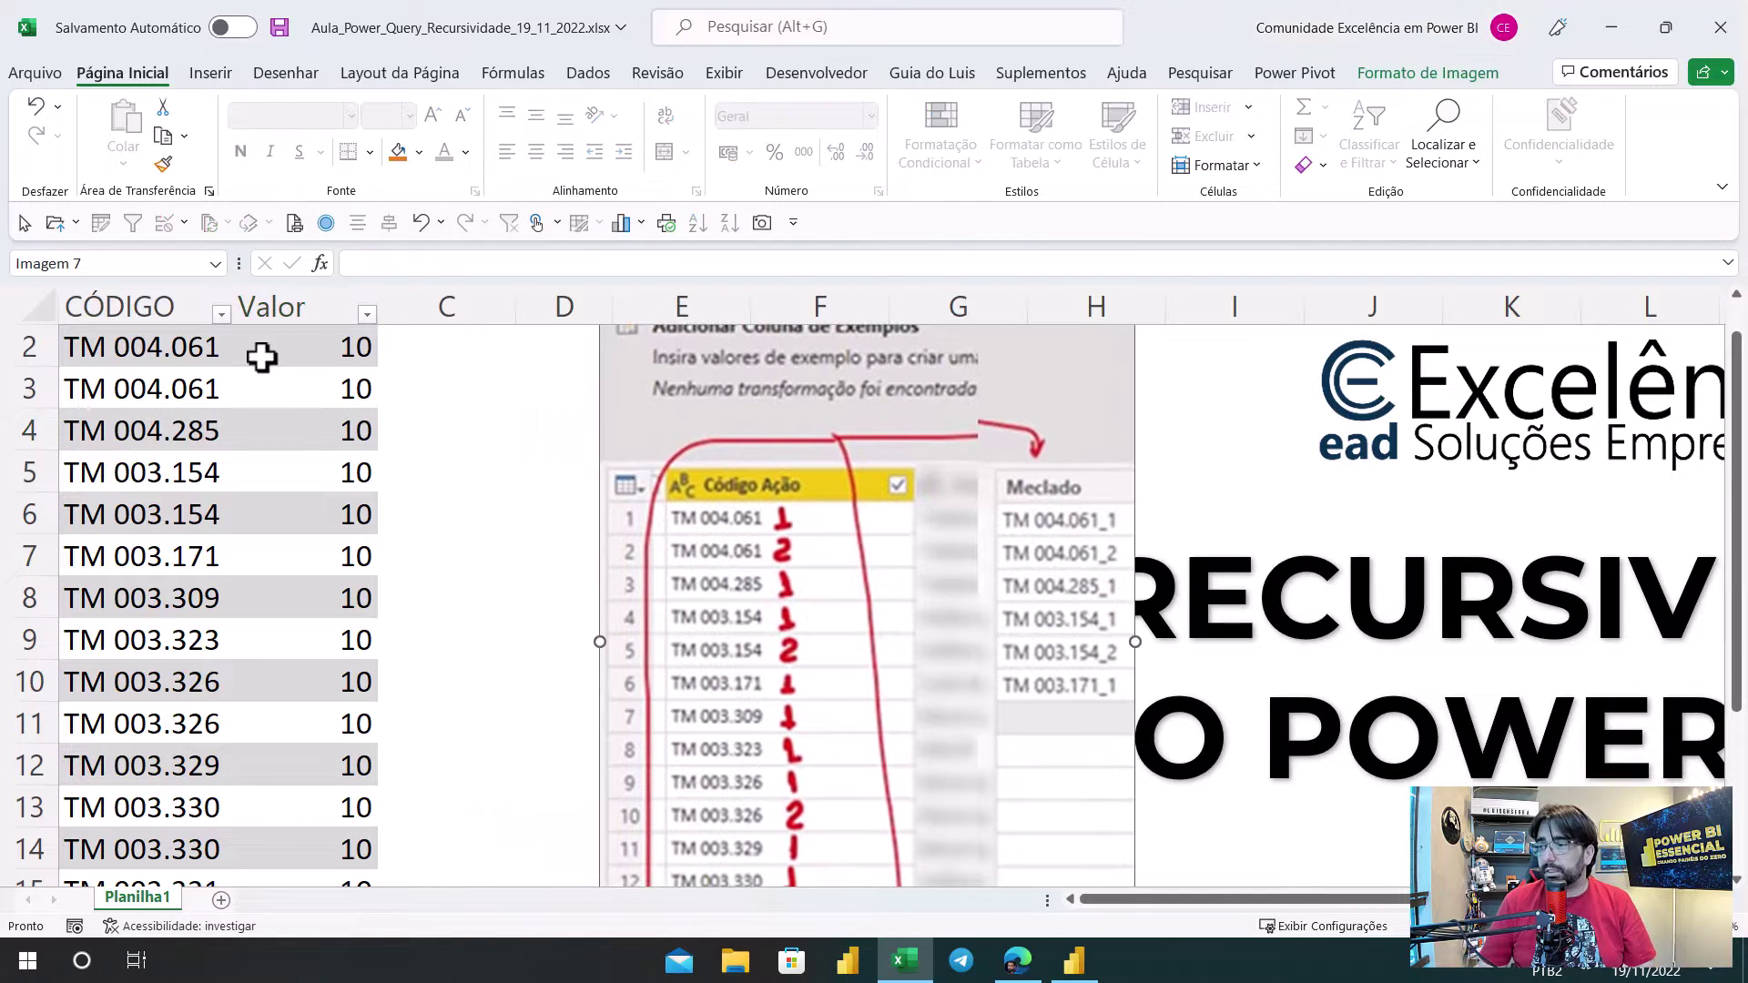
pyautogui.click(172, 355)
pyautogui.click(173, 385)
pyautogui.click(164, 352)
pyautogui.click(188, 379)
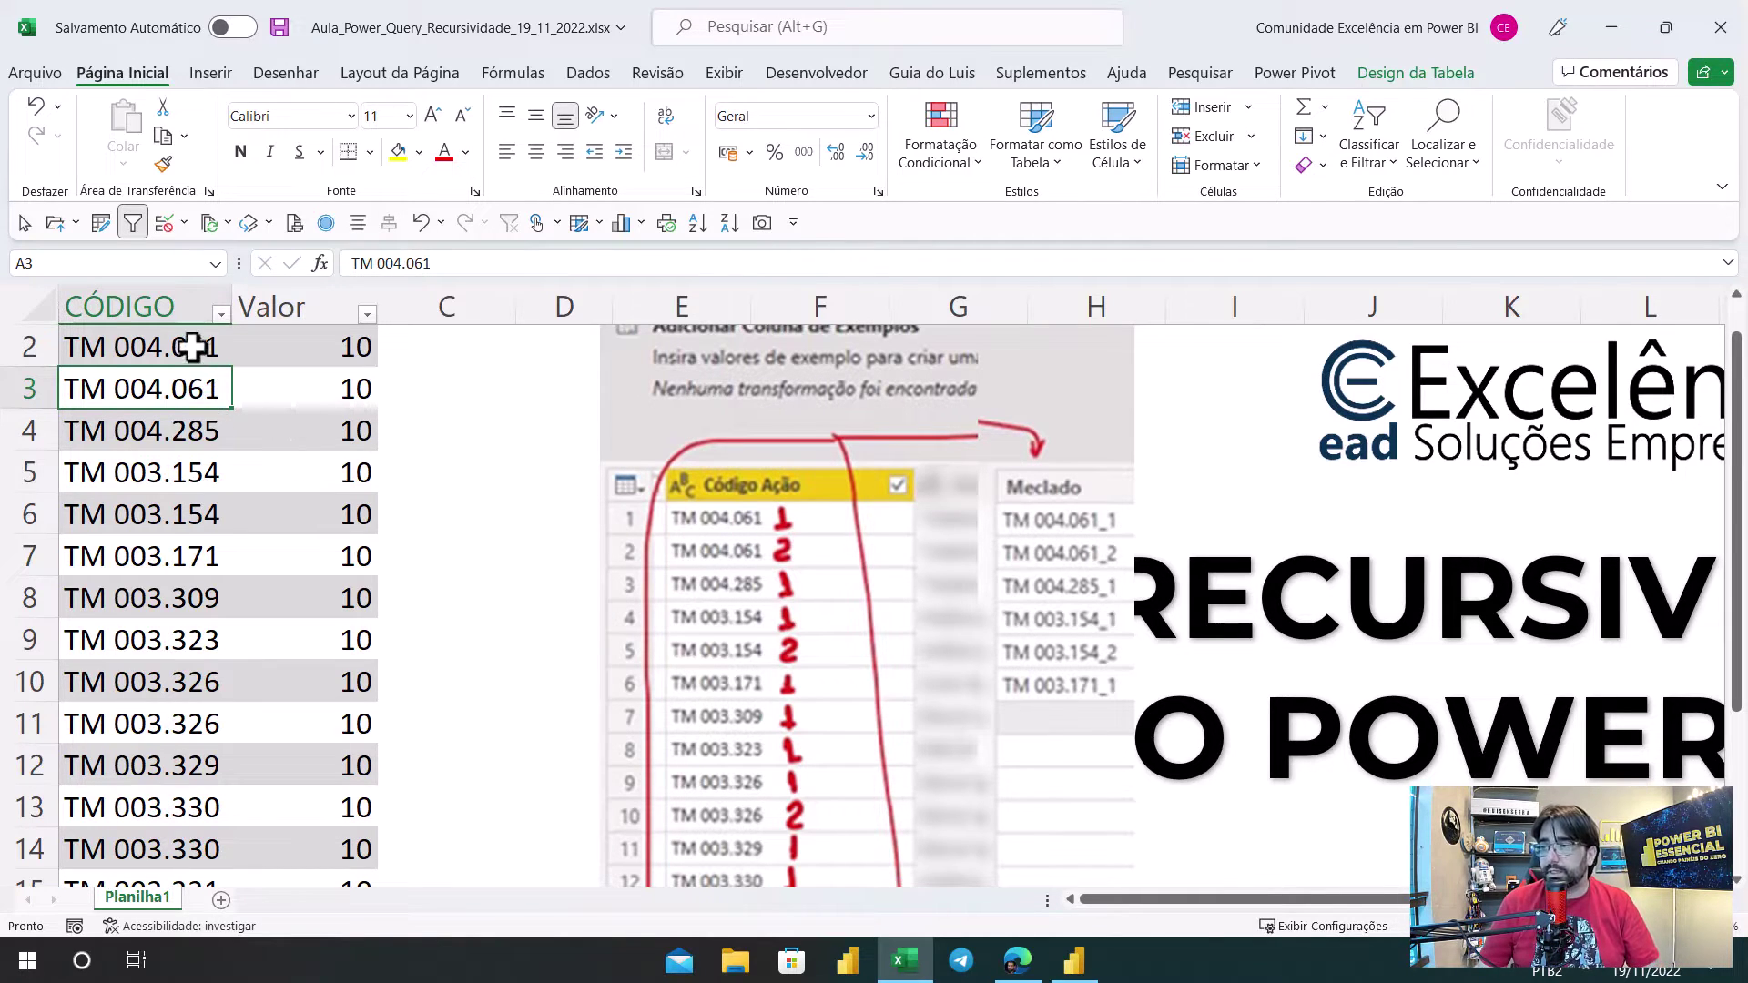
pyautogui.click(391, 345)
pyautogui.click(211, 382)
pyautogui.click(440, 394)
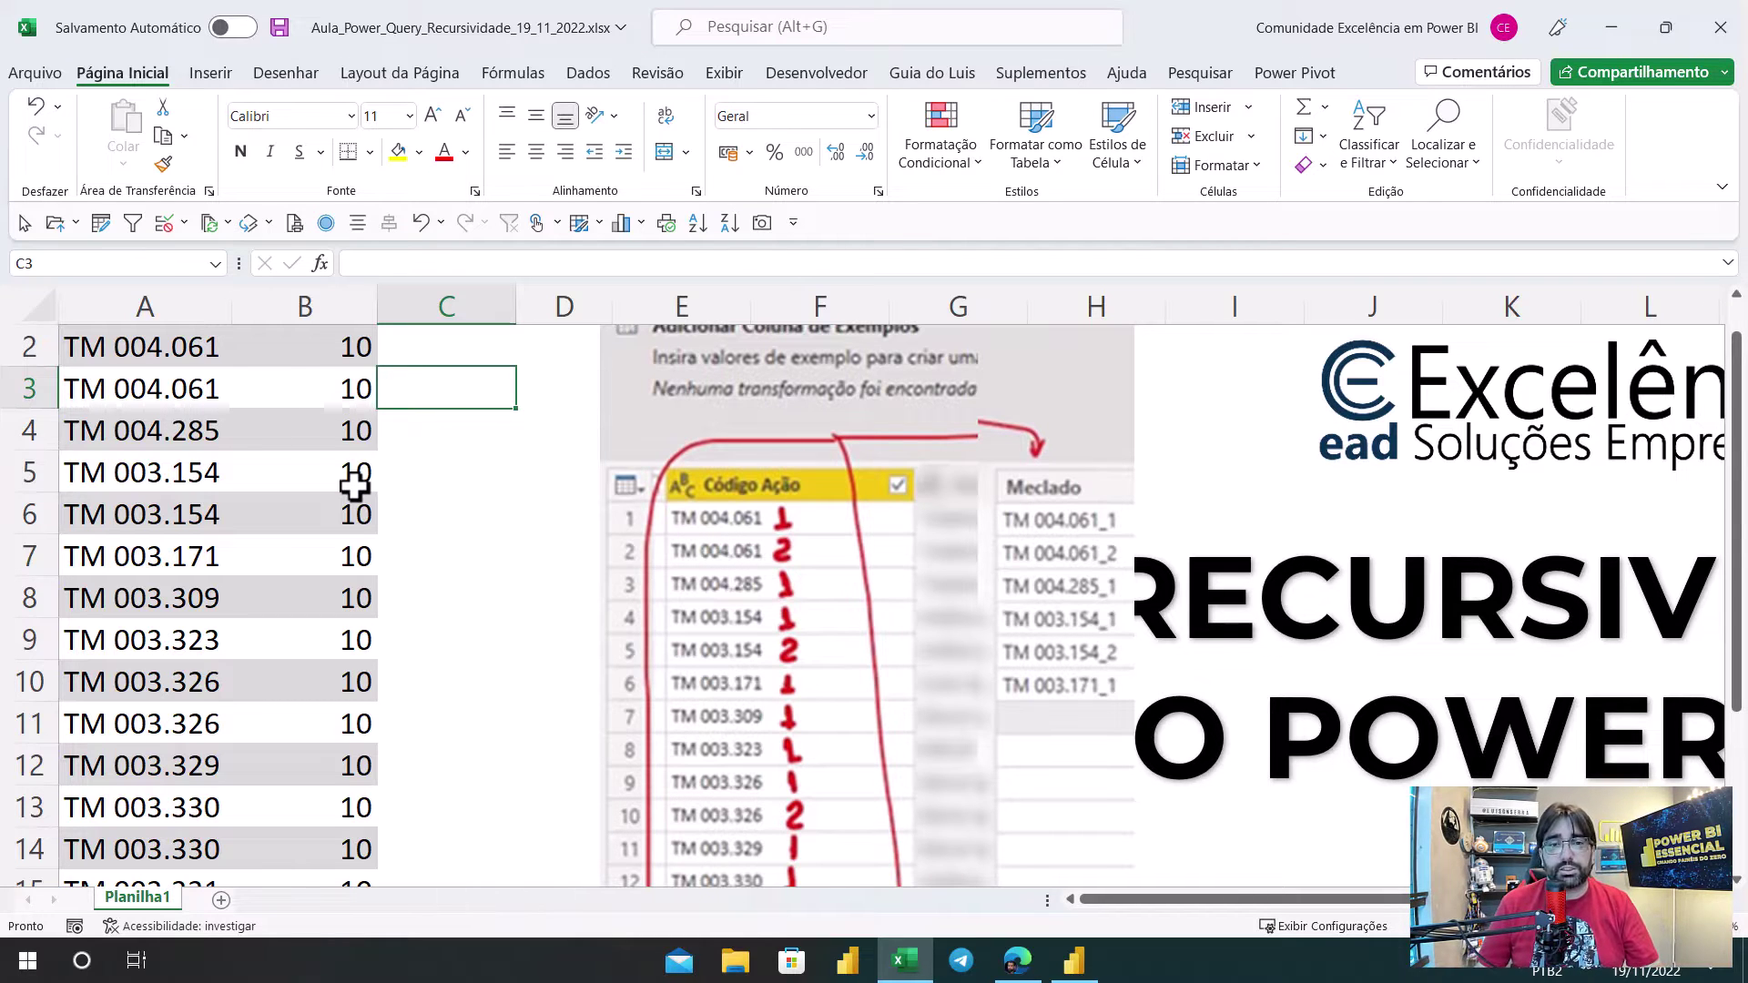
# Step: Place the example picture directly beside the Valor column and review that column's values
pyautogui.scroll(1, 321, 508)
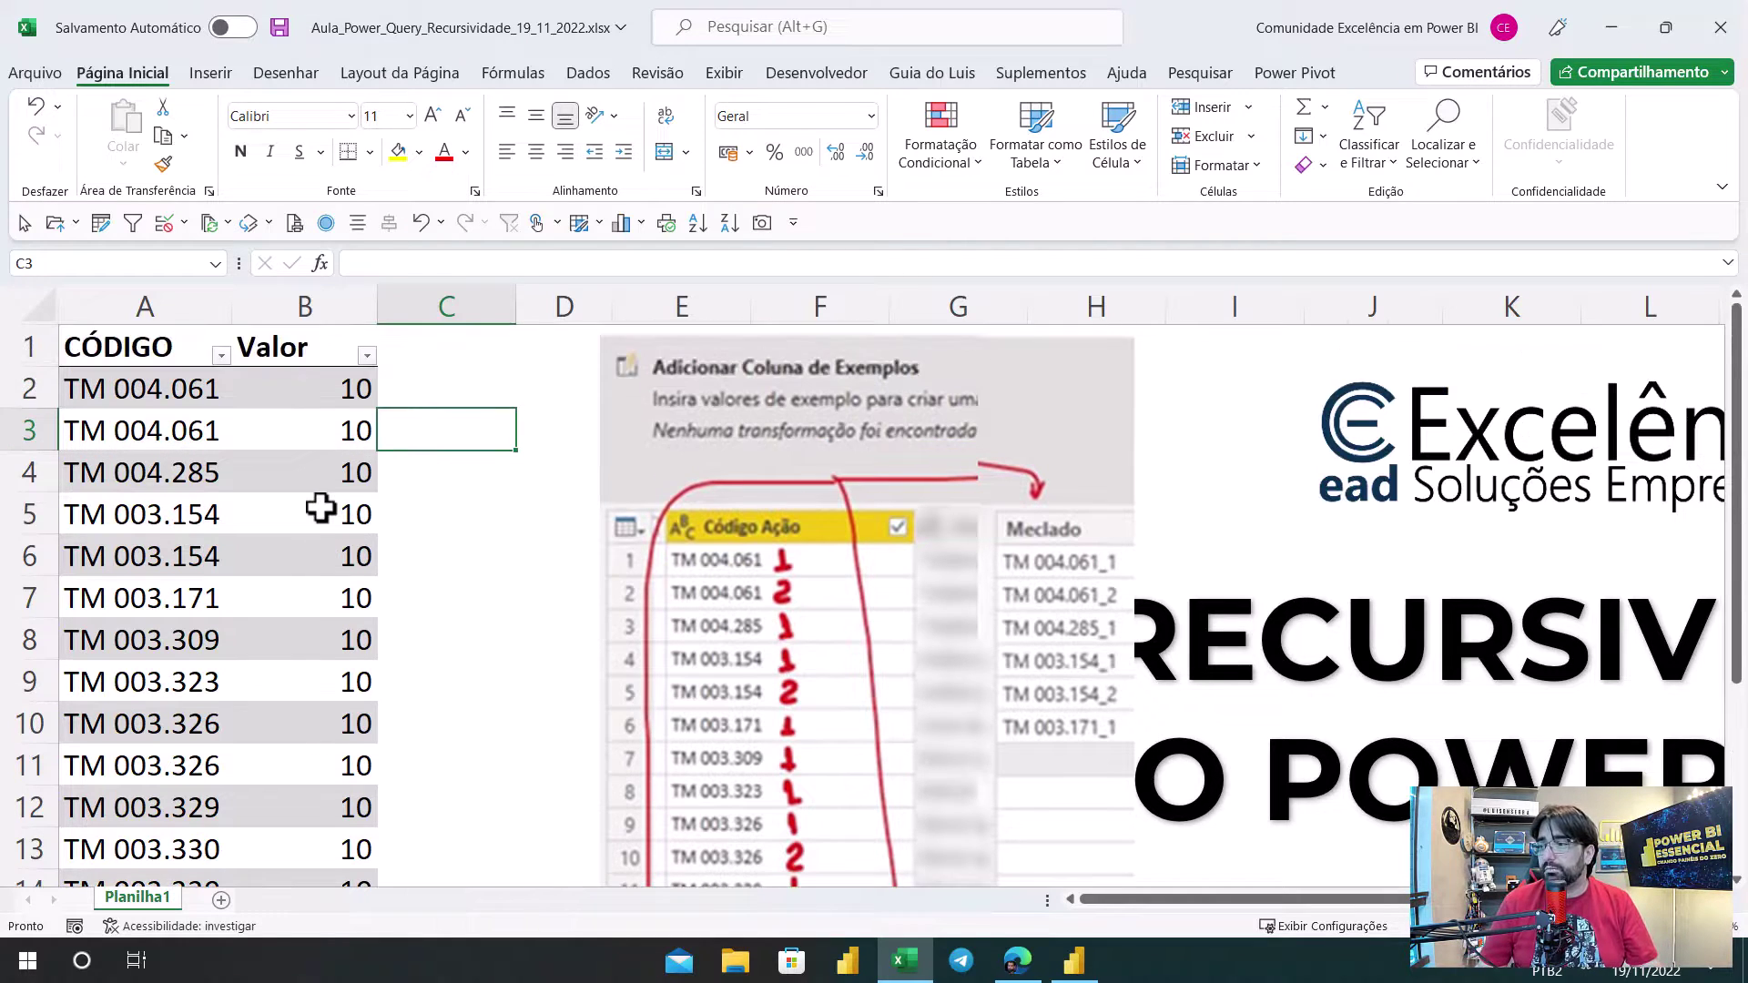
pyautogui.moveTo(741, 507); pyautogui.dragTo(536, 495)
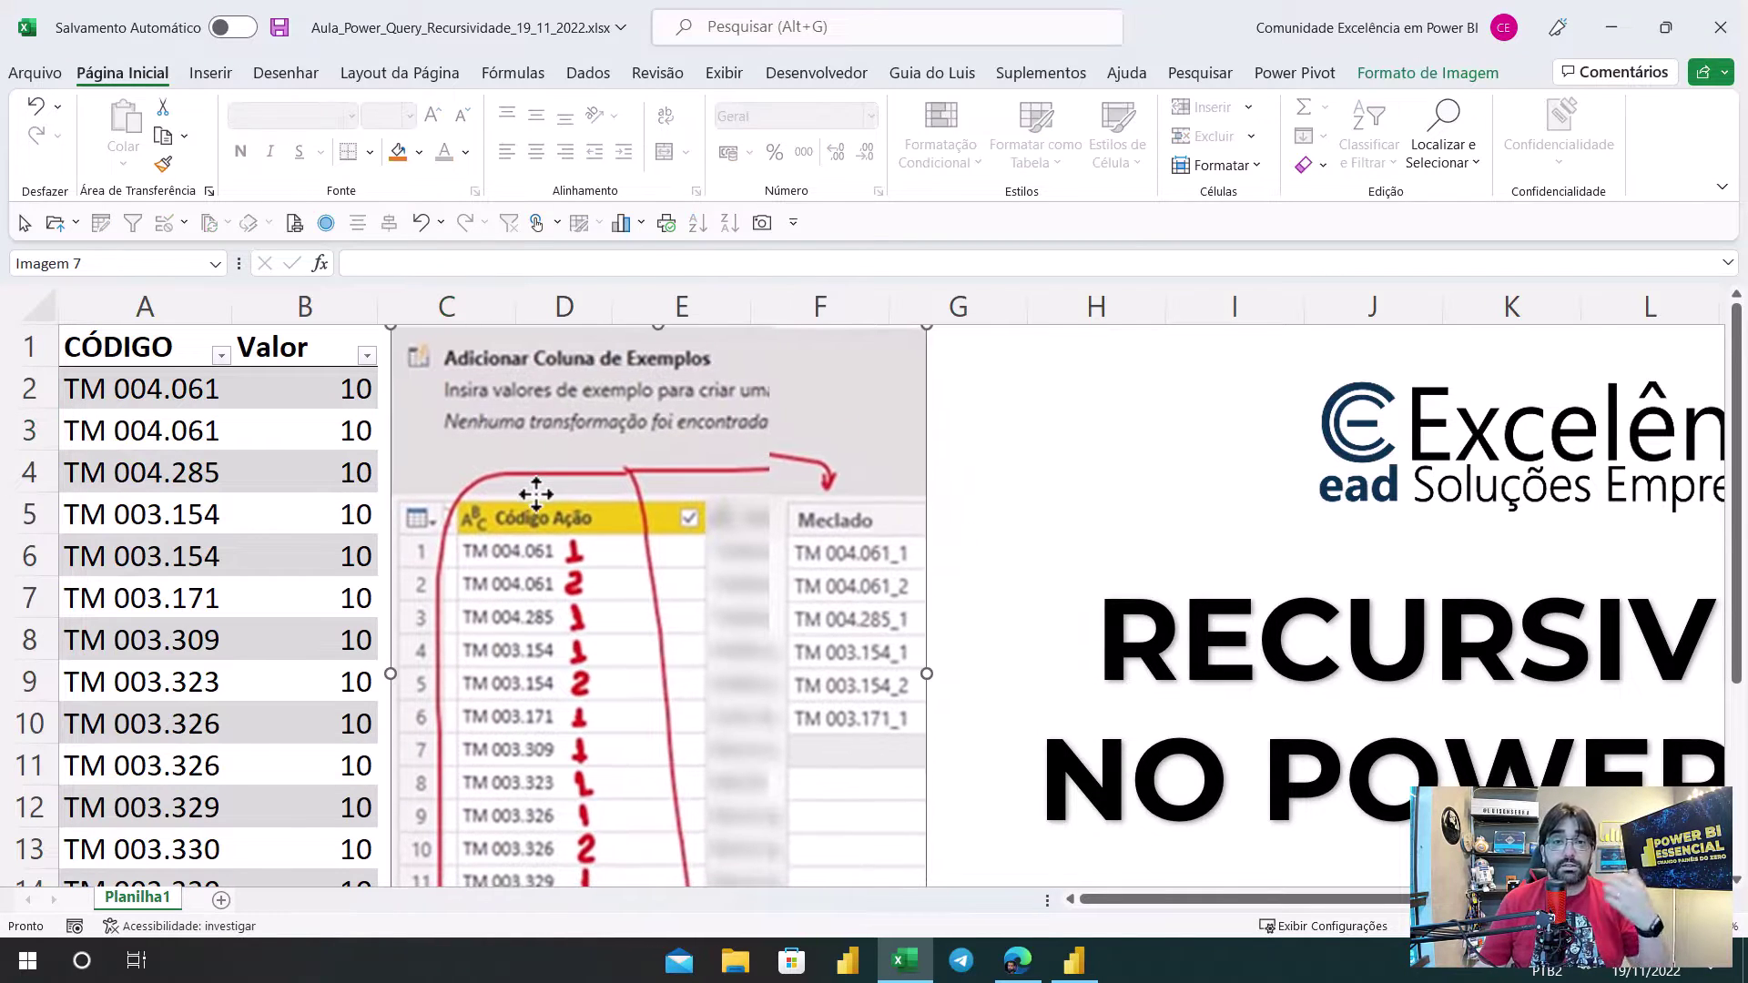
pyautogui.click(291, 404)
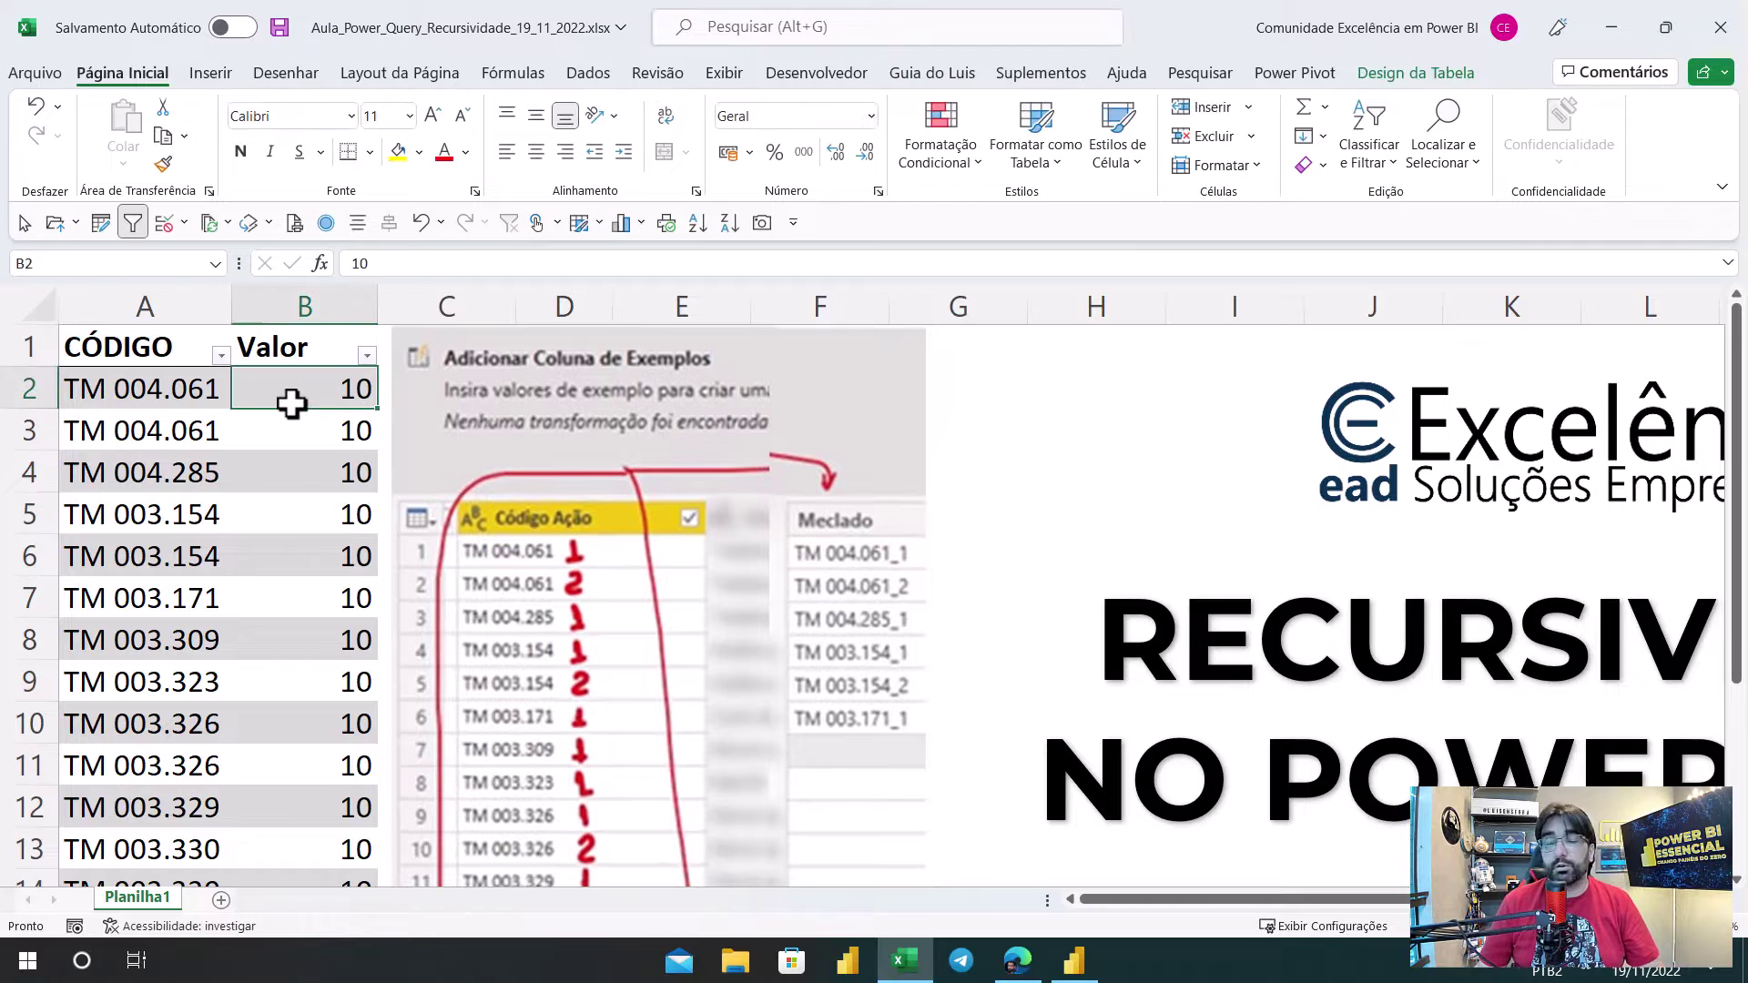
pyautogui.scroll(-1, 292, 403)
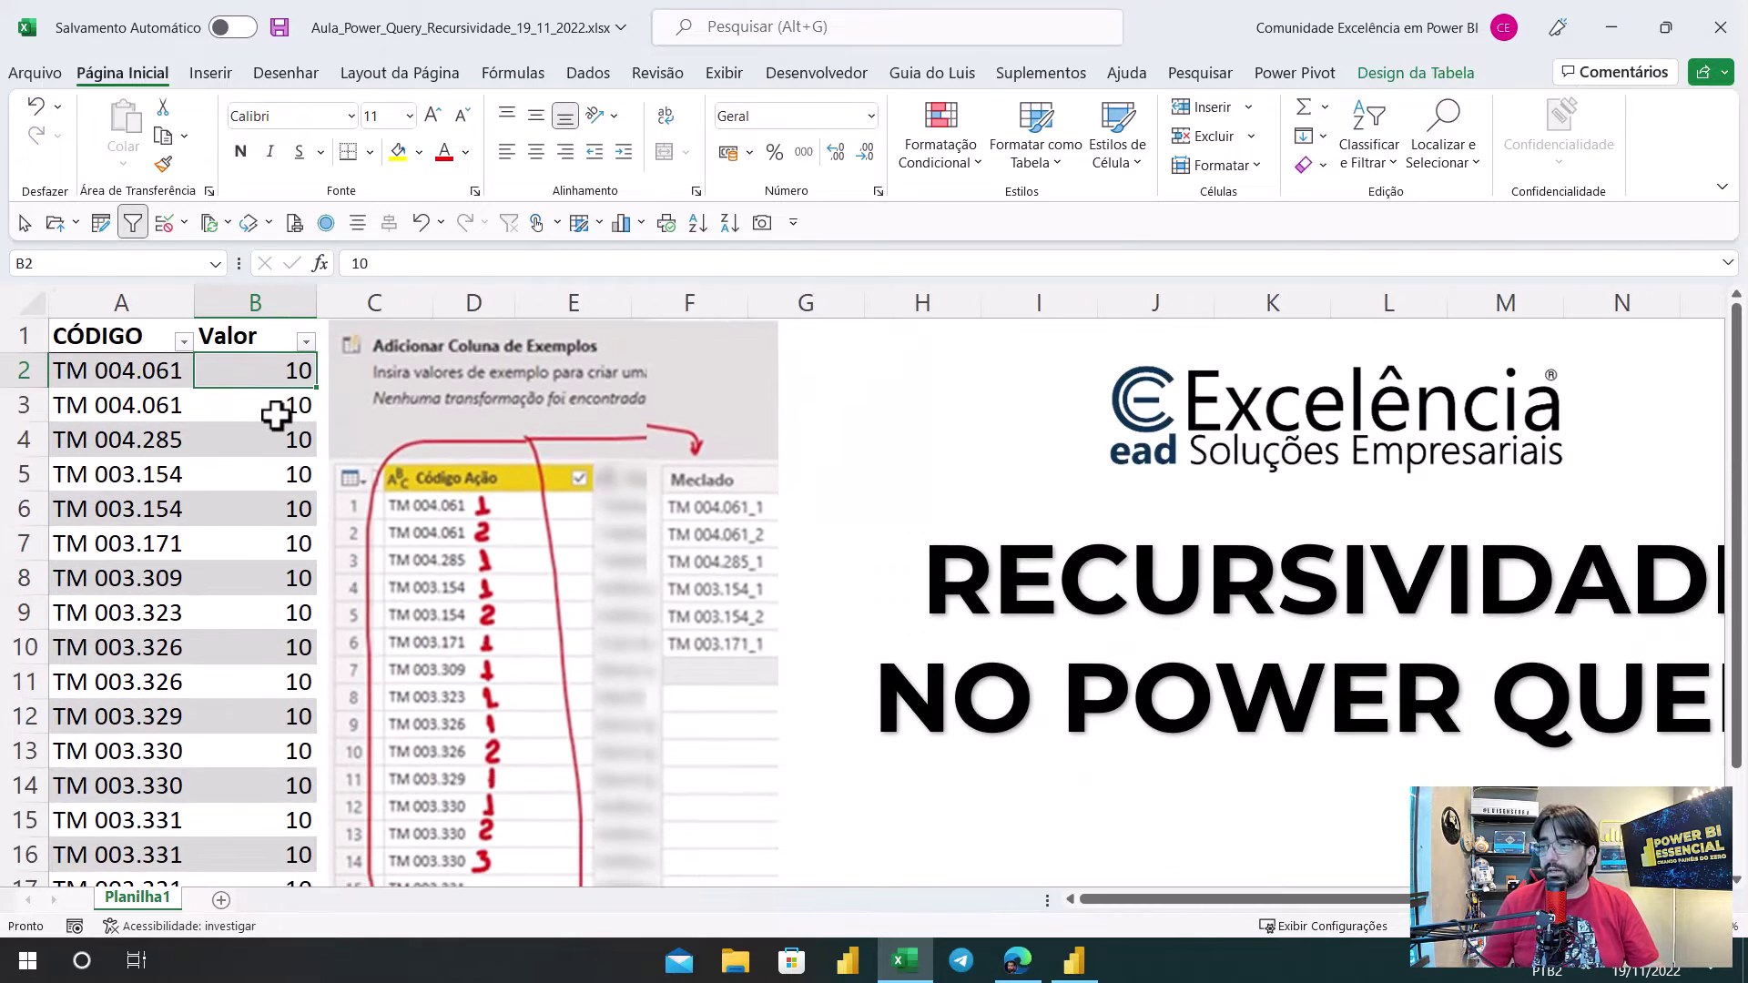
pyautogui.scroll(-1, 283, 407)
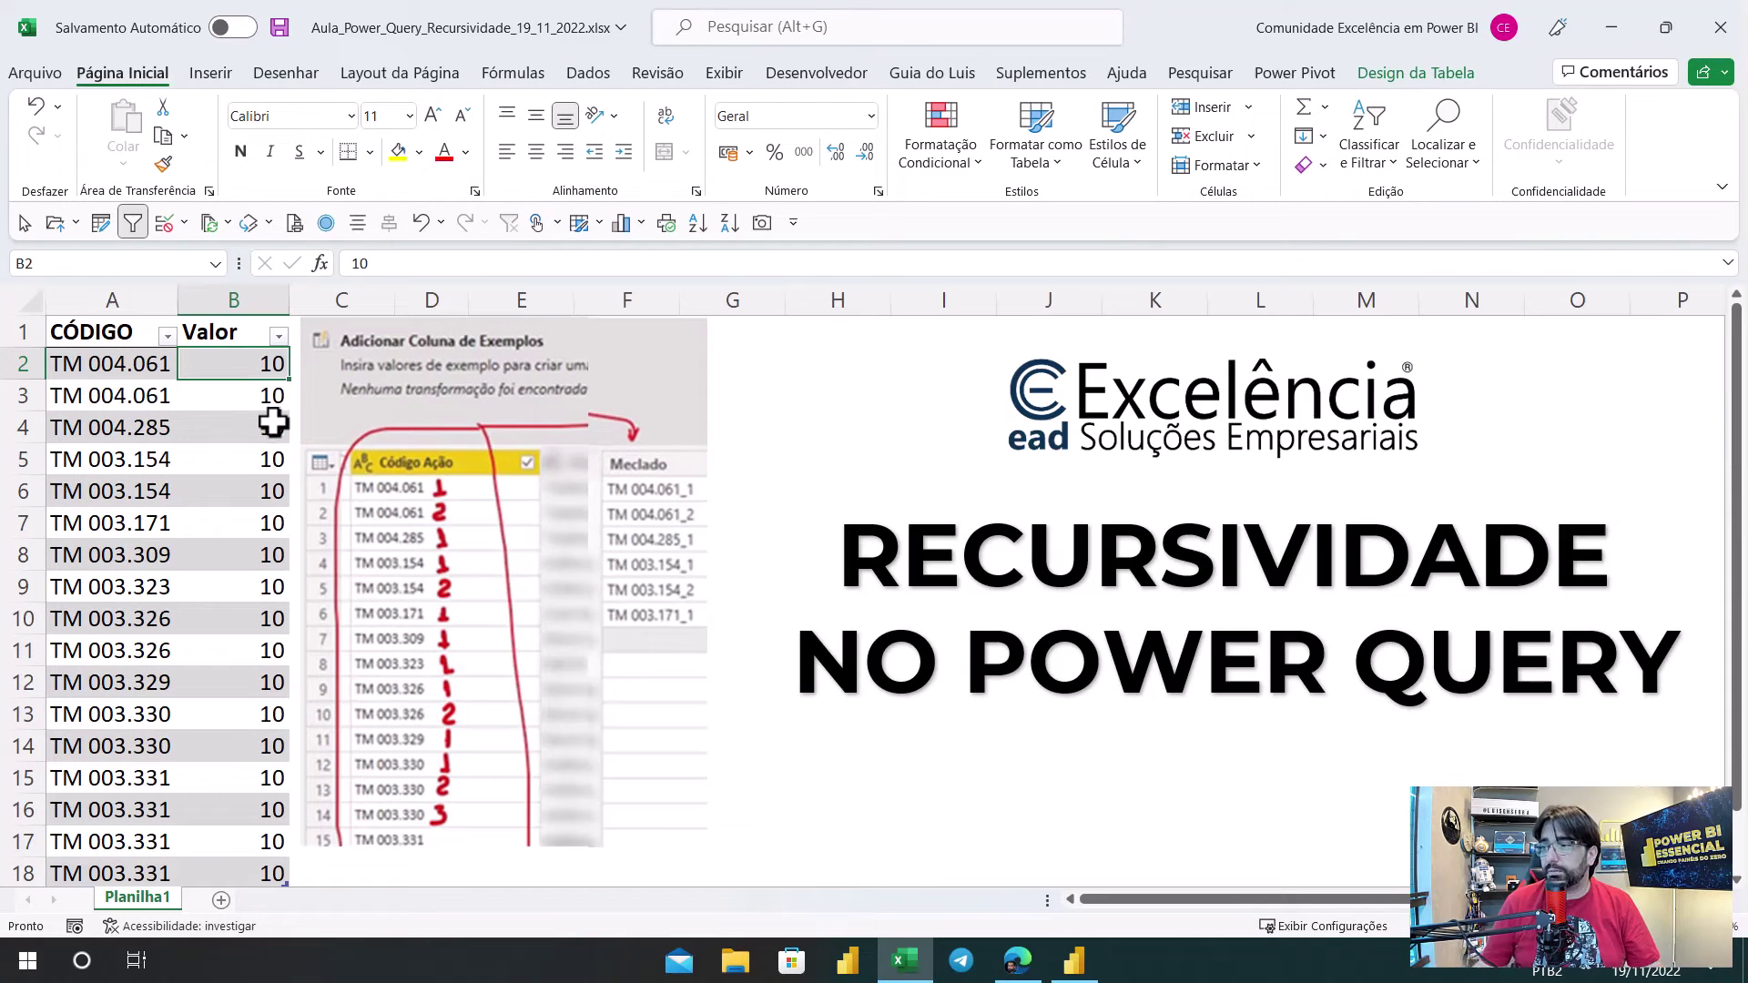
pyautogui.click(237, 301)
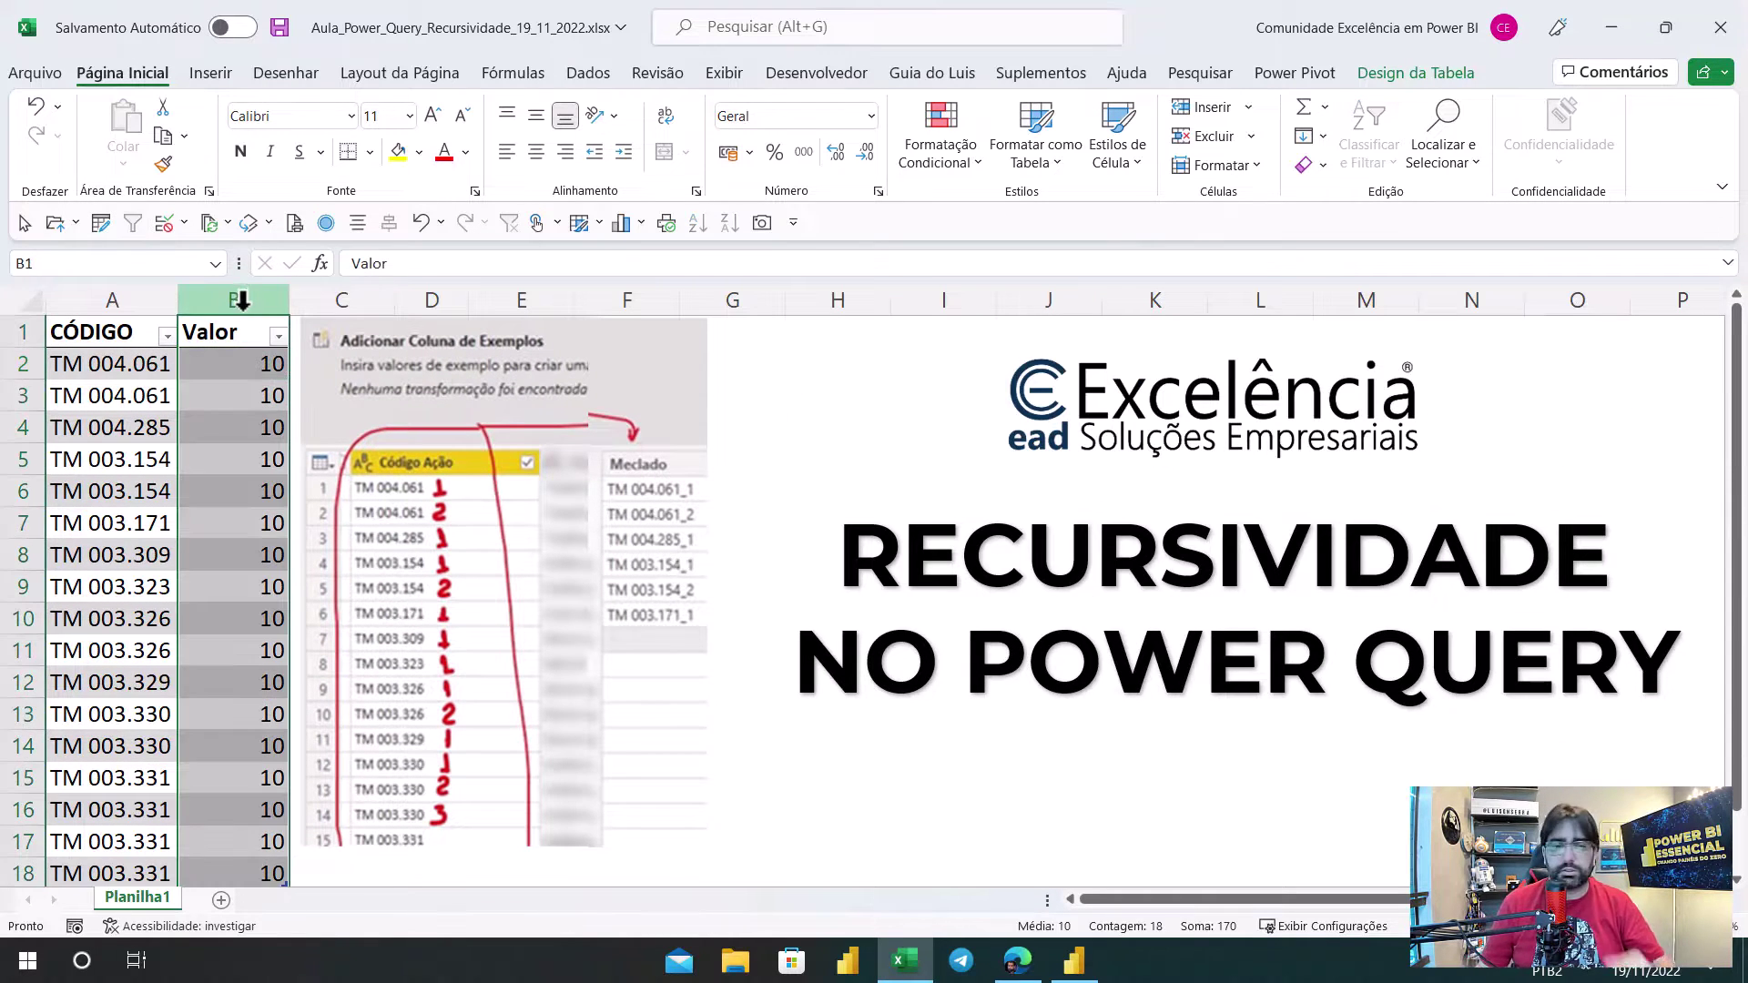
pyautogui.click(204, 395)
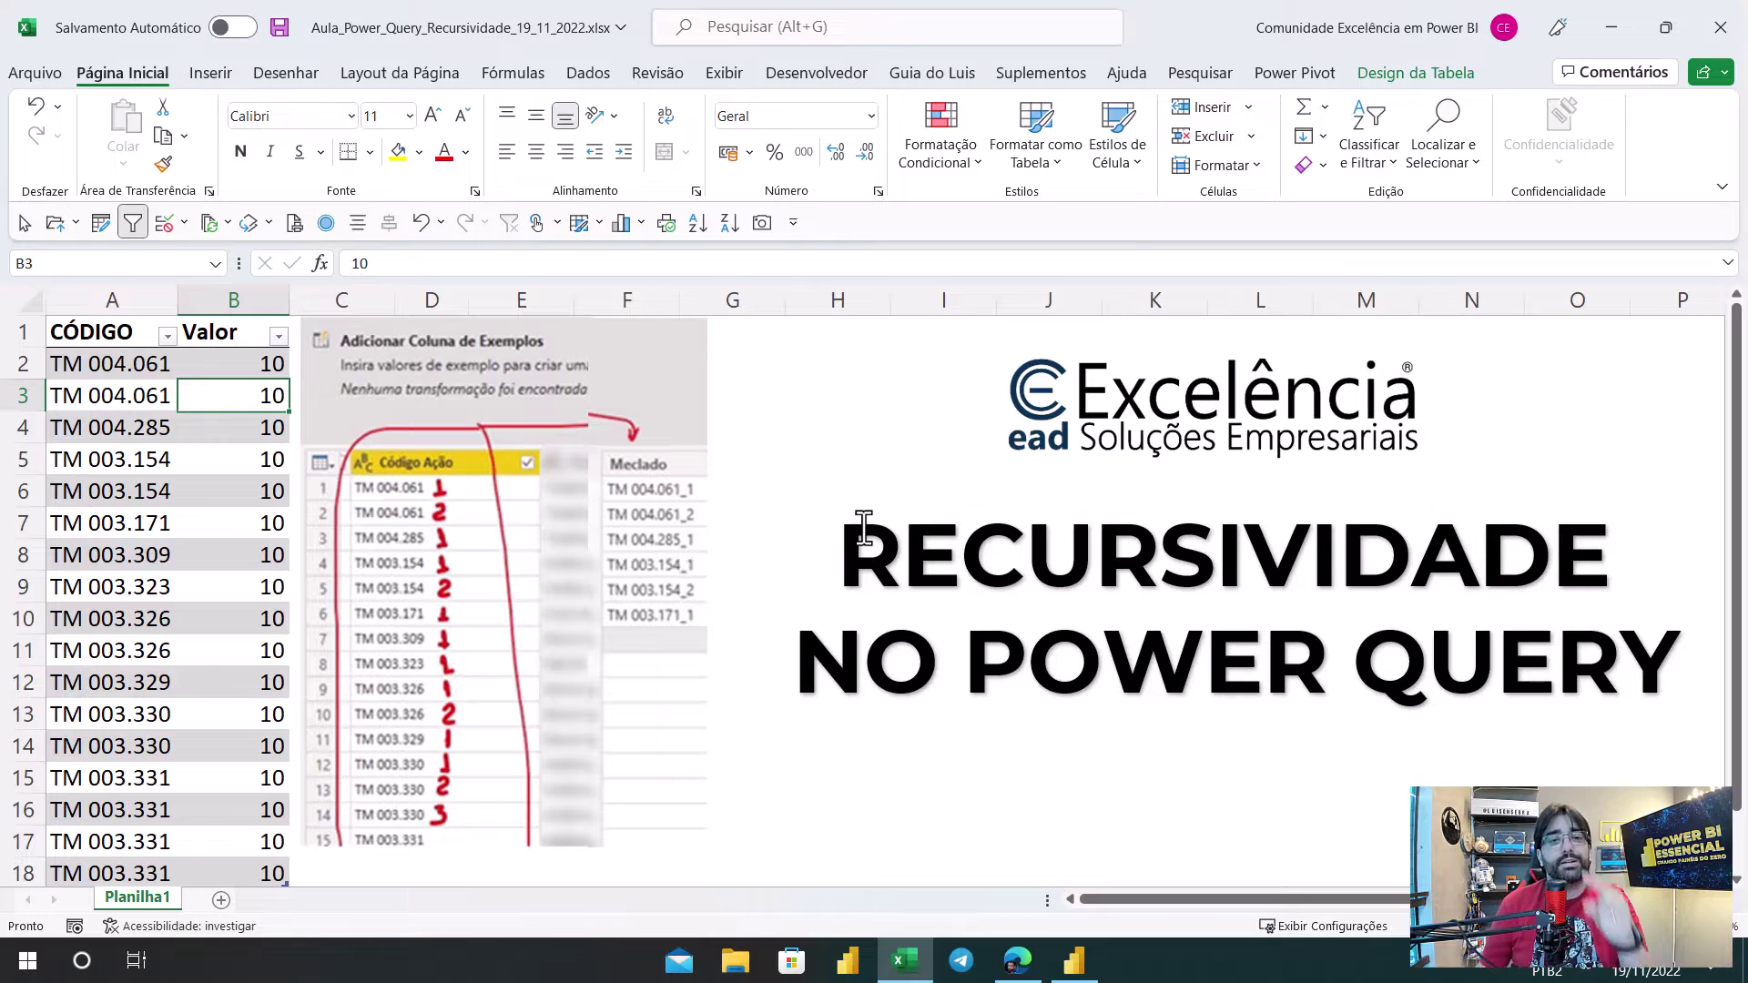
# Step: Switch to Power BI Desktop and import Tabela1 from Aula_Power_Query_Recursividade_19_11_2022.xlsx for transformation in the Power Query editor
pyautogui.click(1075, 960)
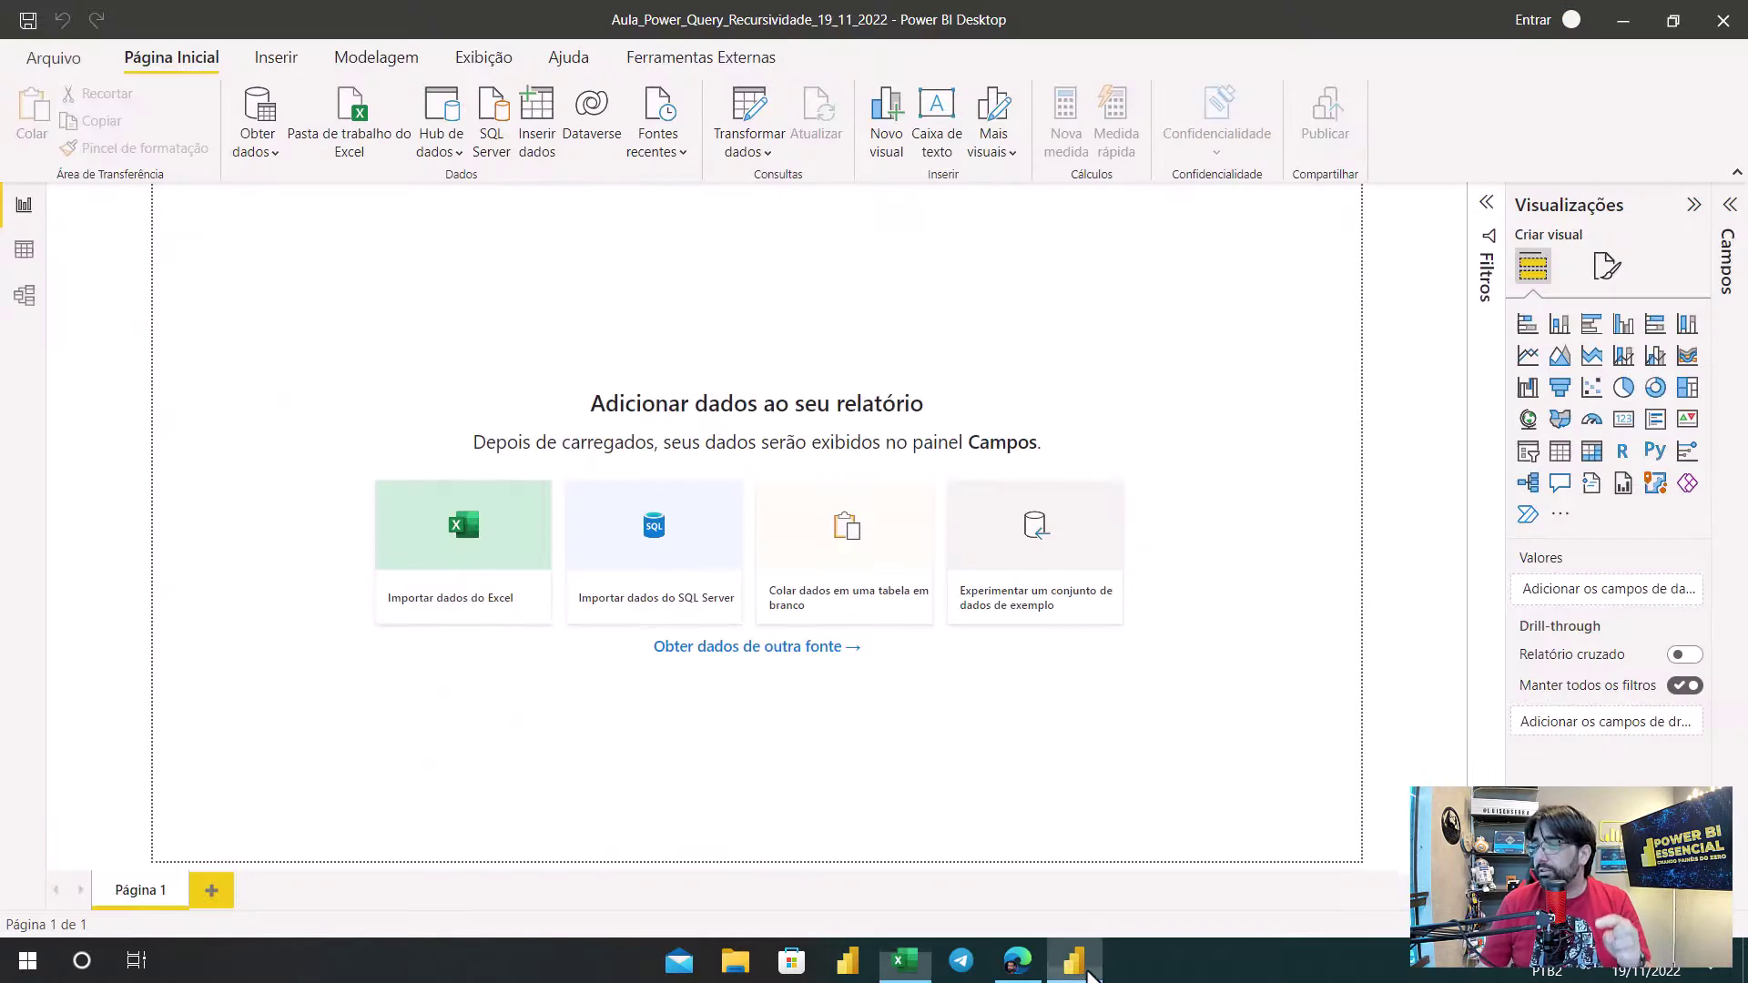
pyautogui.click(904, 960)
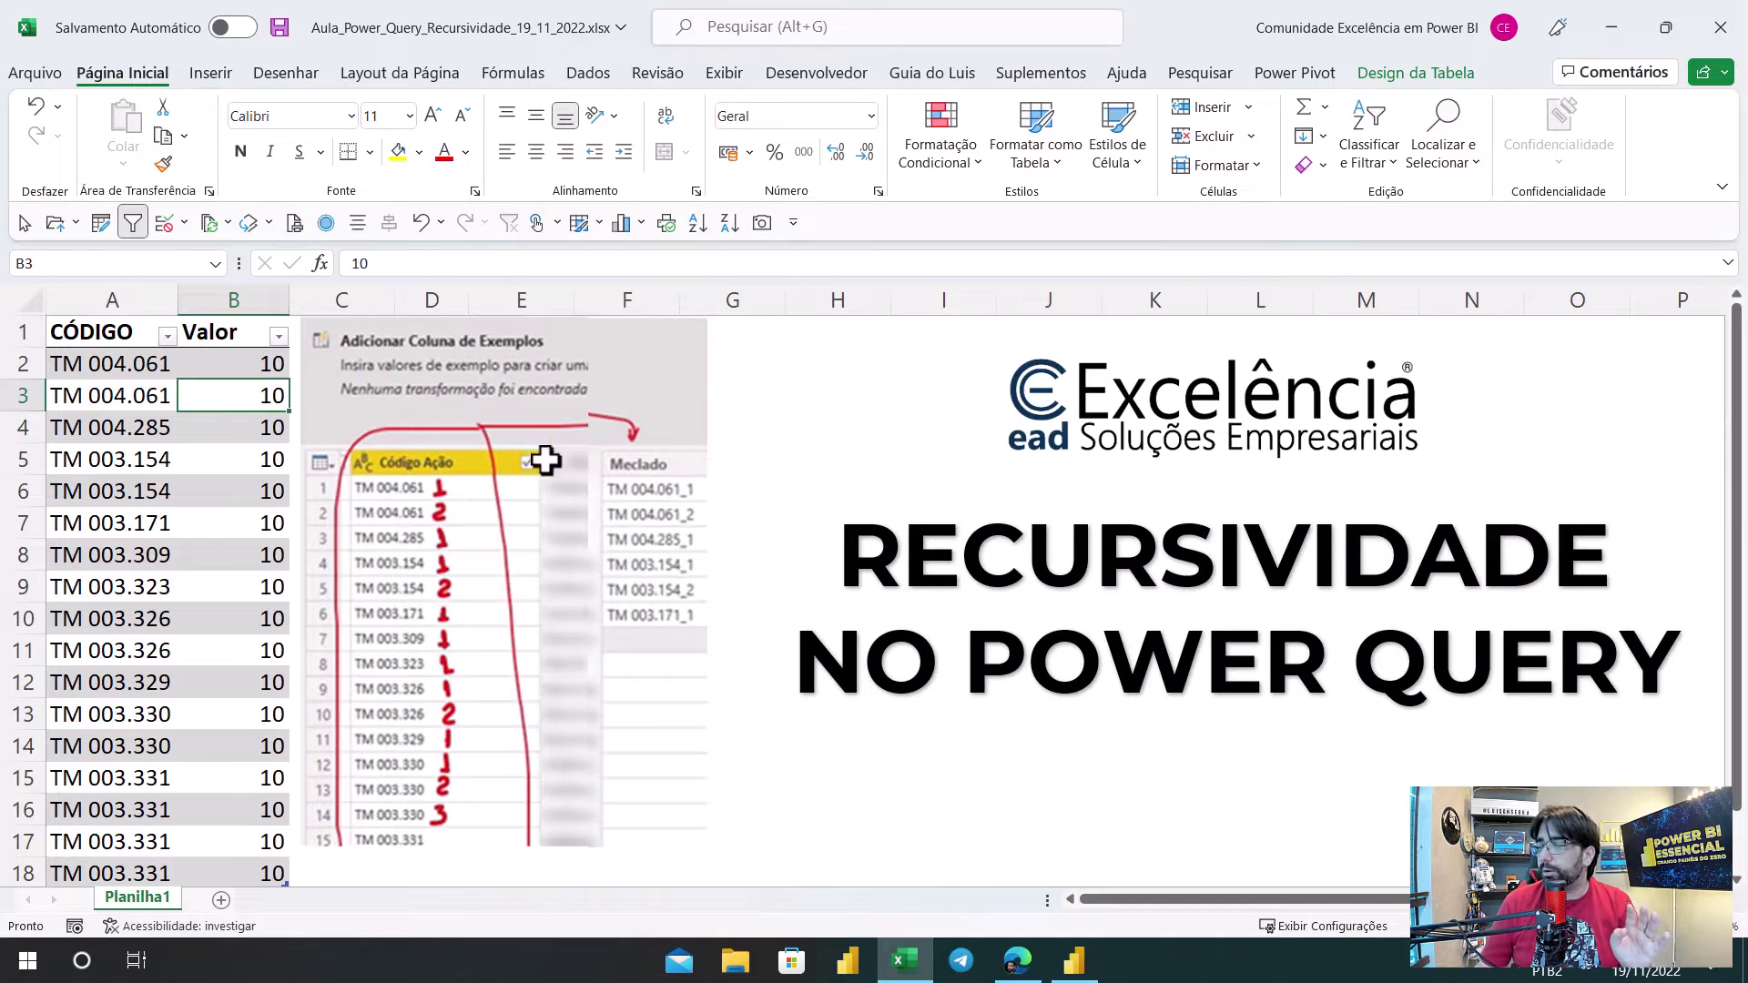
pyautogui.click(1074, 964)
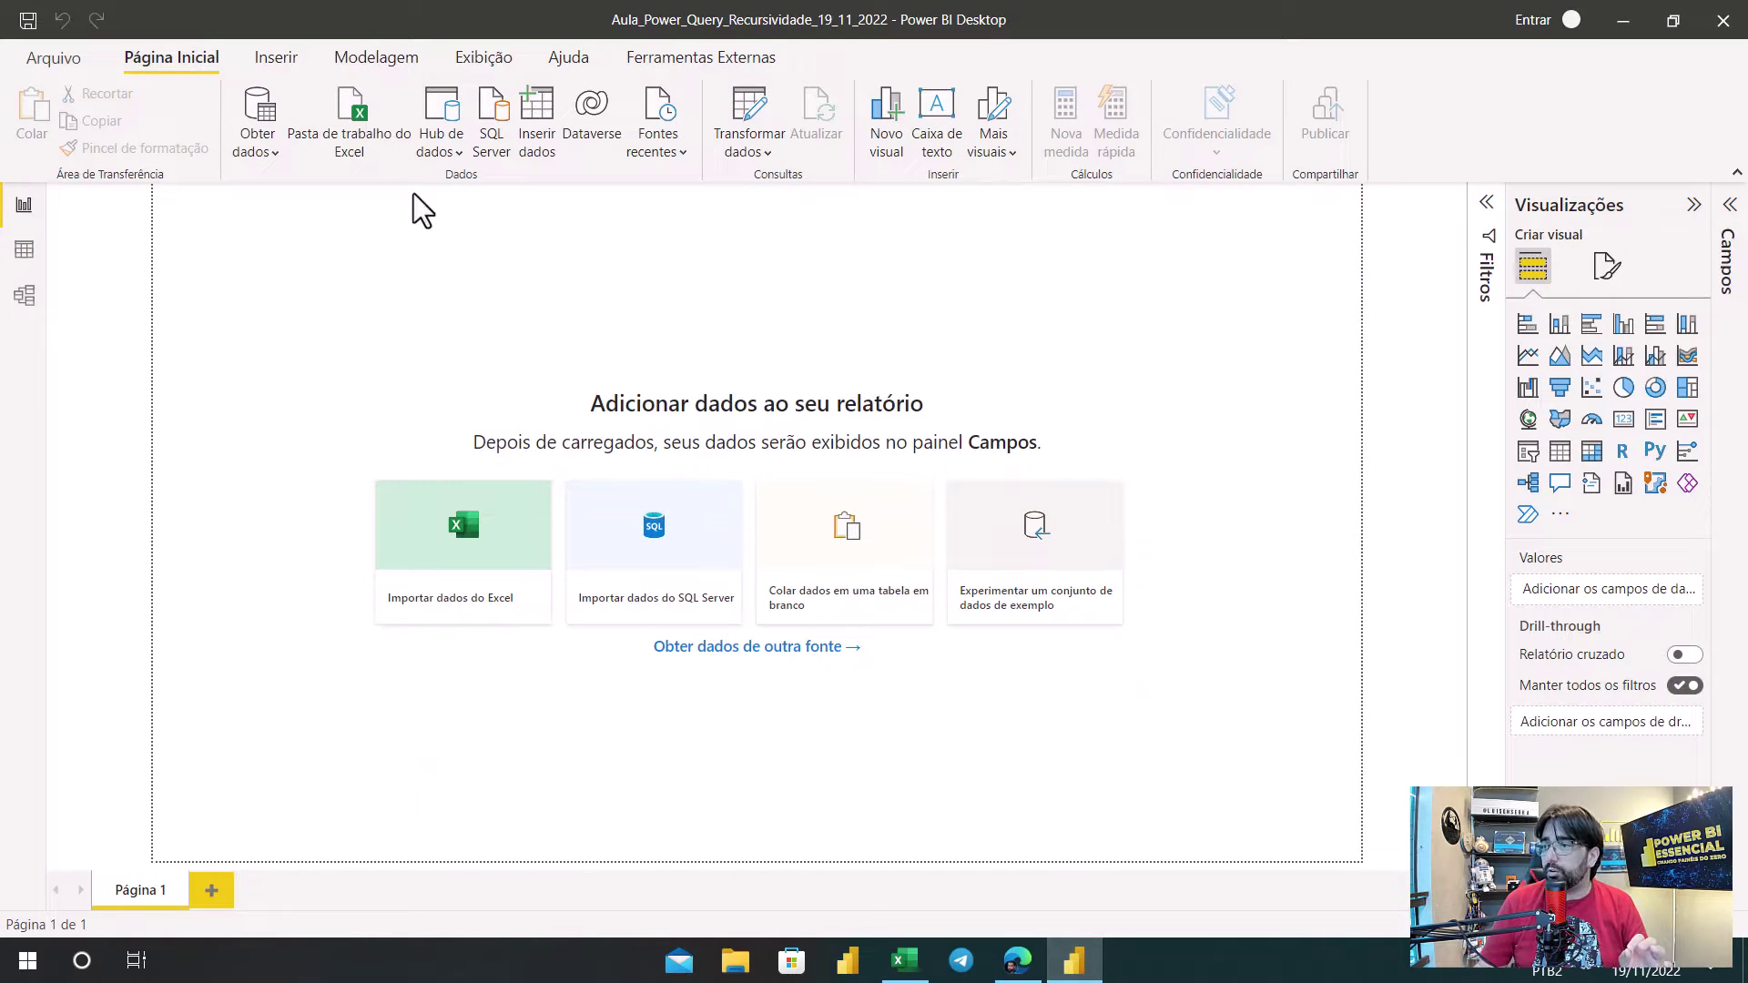
pyautogui.click(363, 132)
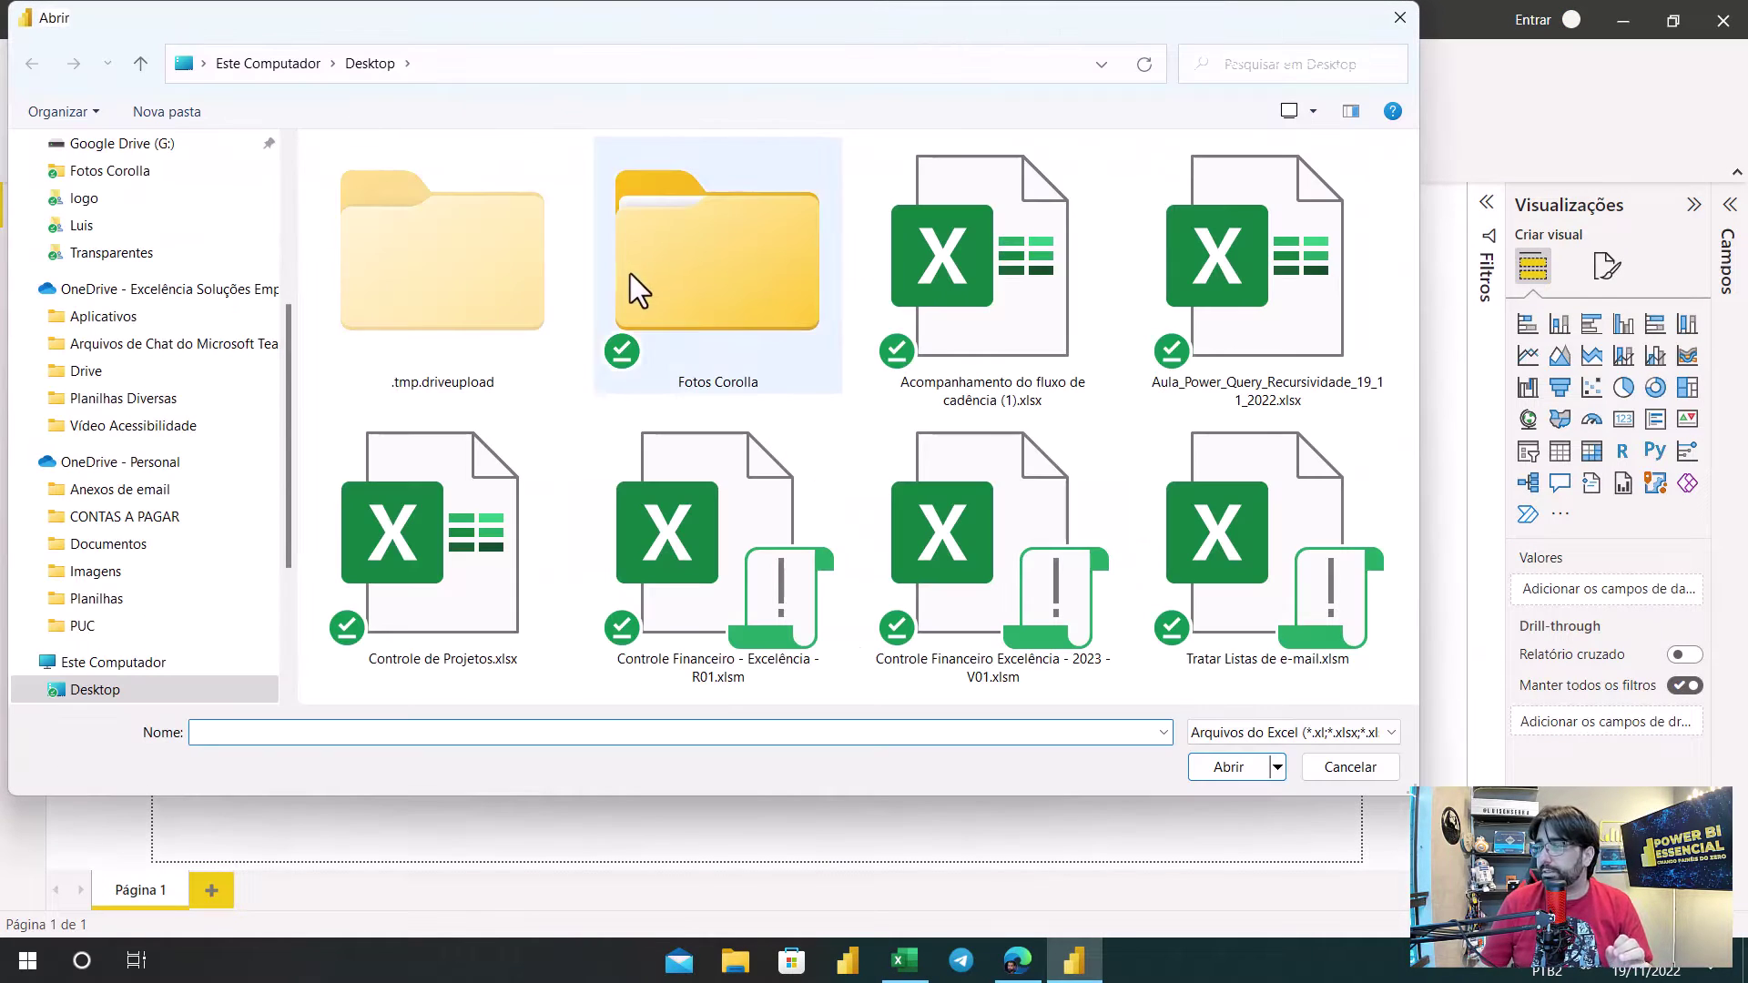
pyautogui.doubleClick(1247, 269)
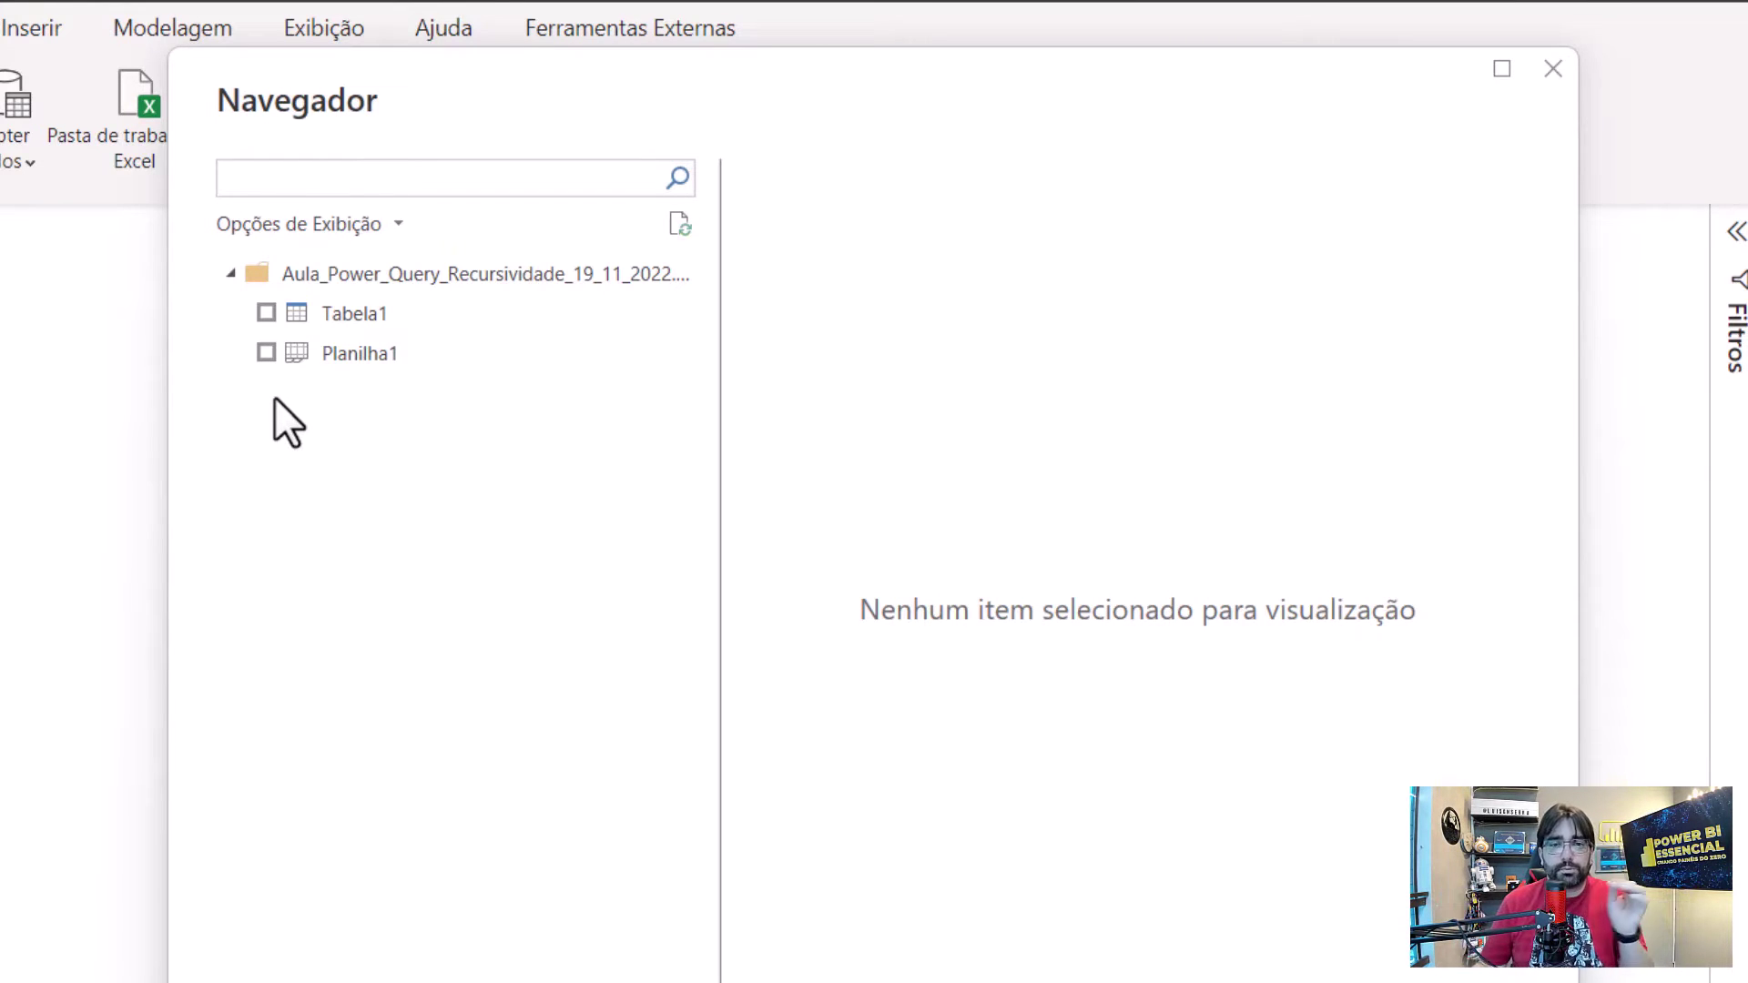
pyautogui.click(266, 313)
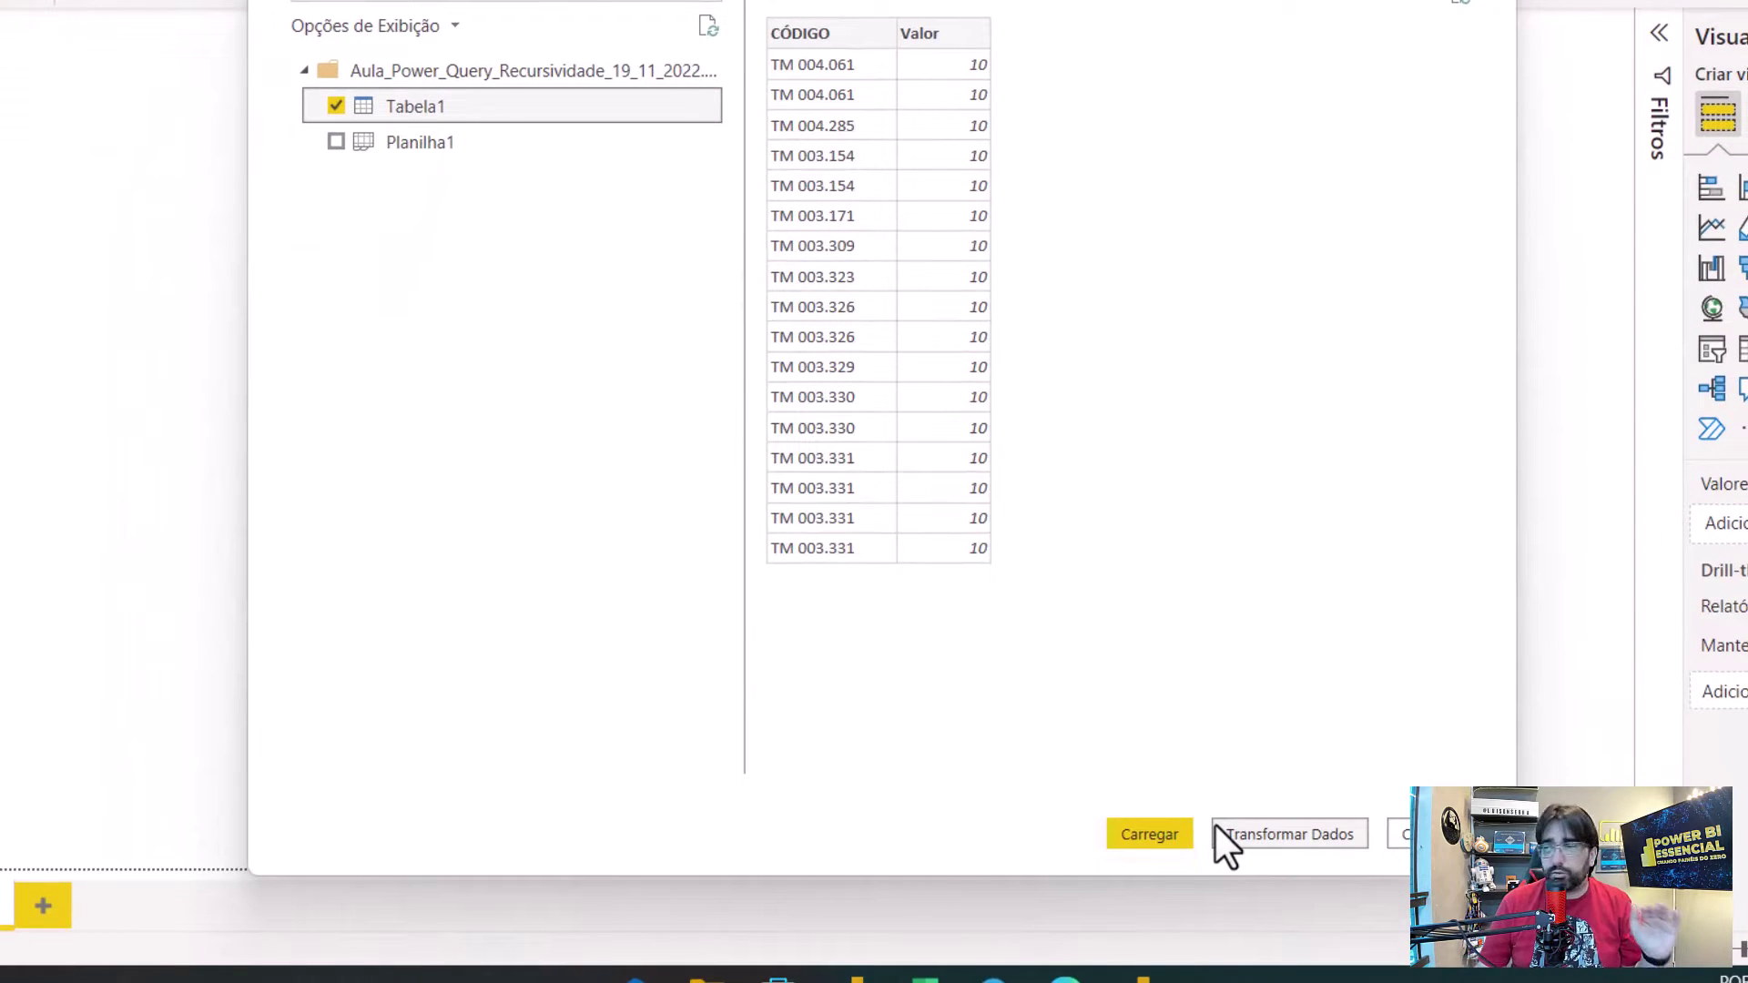
pyautogui.click(1318, 844)
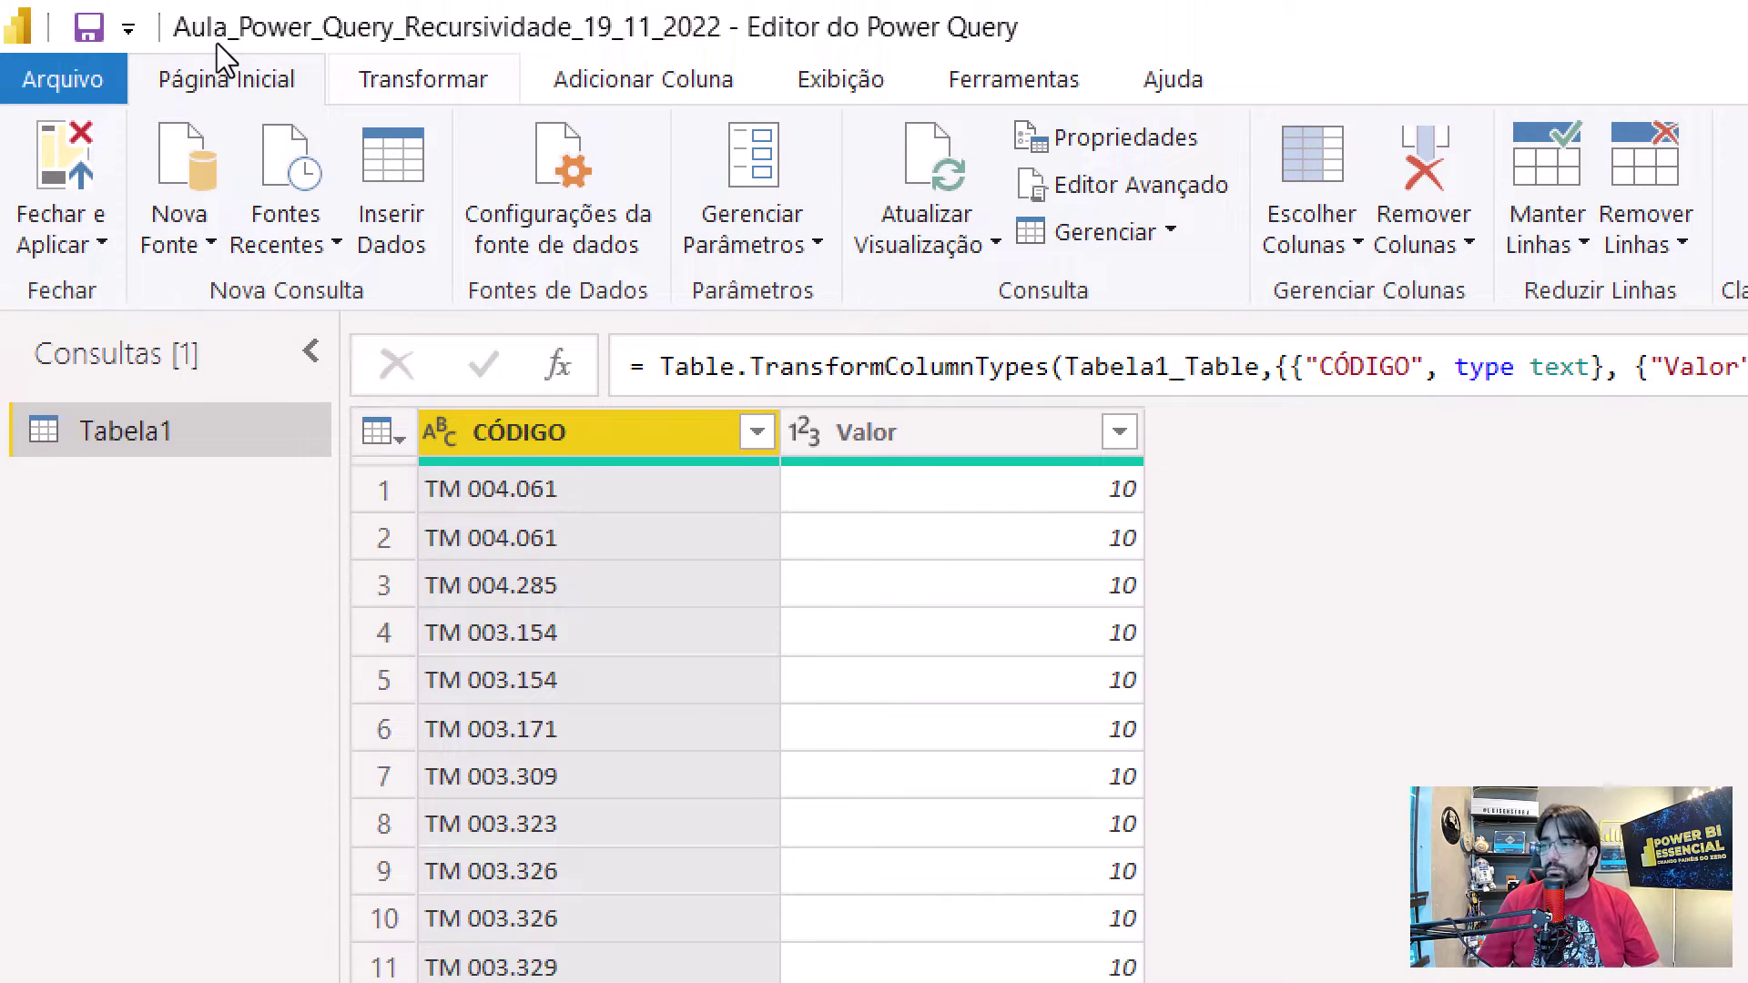
# Step: Start grouping the table by CÓDIGO with the operation Soma on the Valor column
pyautogui.click(430, 81)
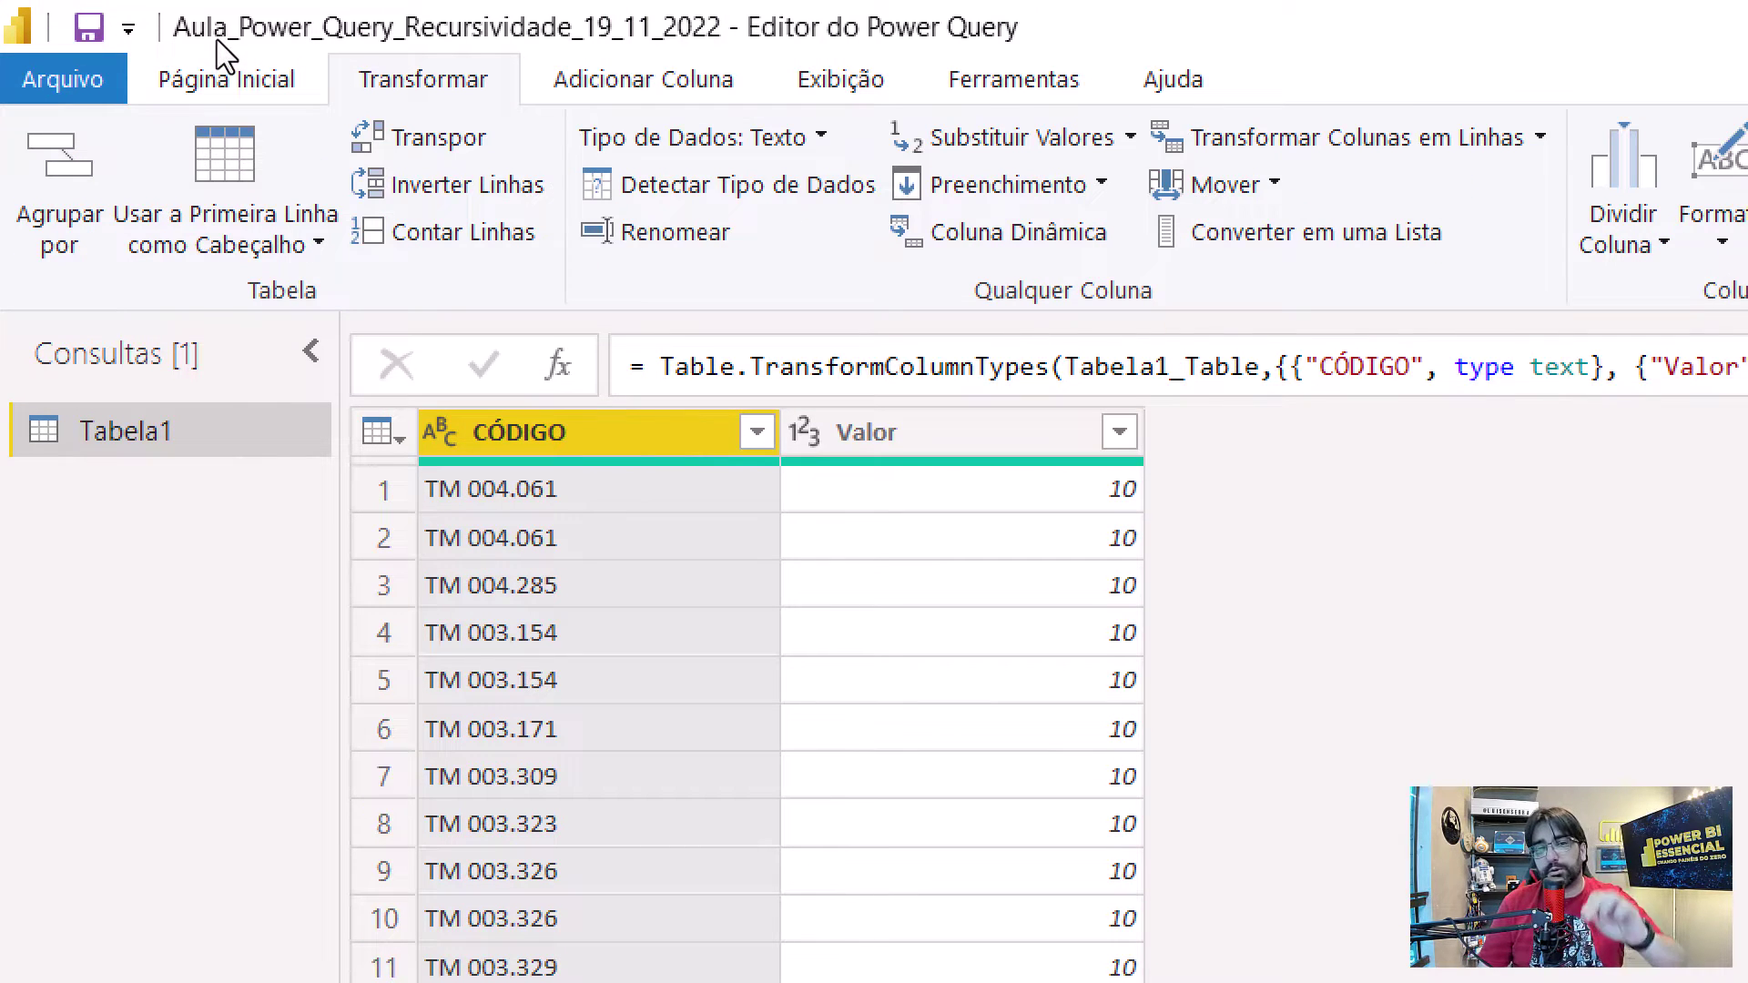
pyautogui.click(35, 110)
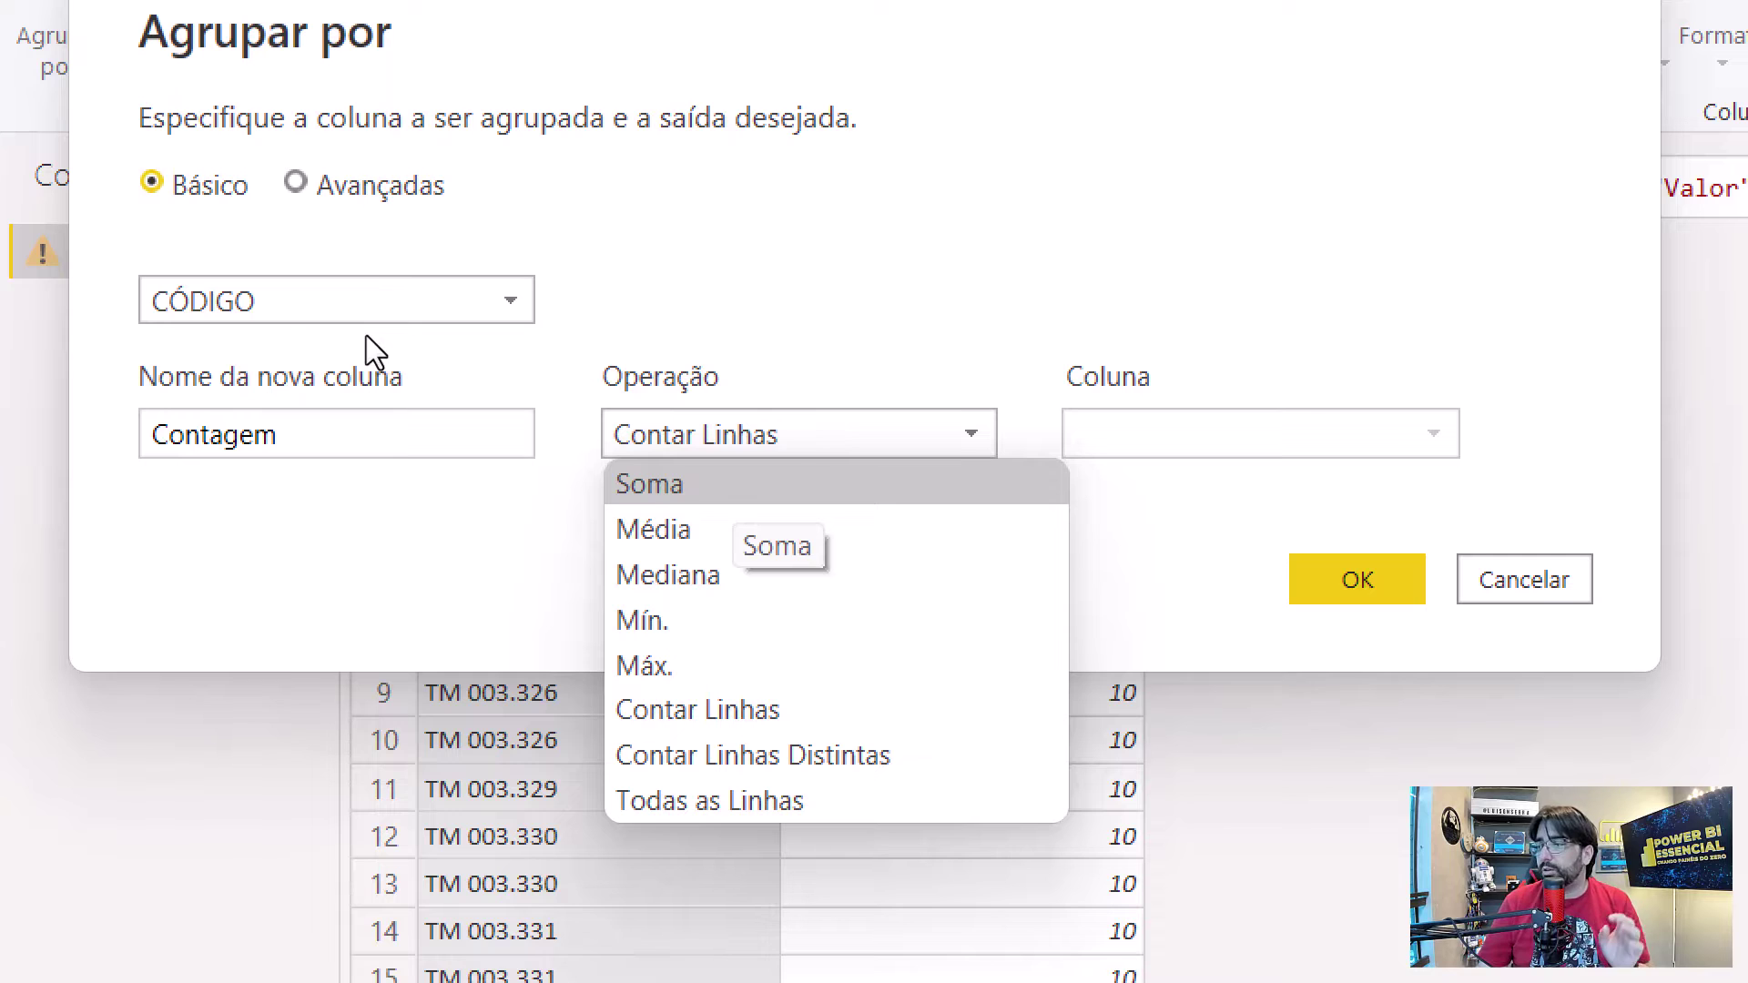
pyautogui.press('Return')
pyautogui.press('Tab')
pyautogui.hotkey('alt', 'Down')
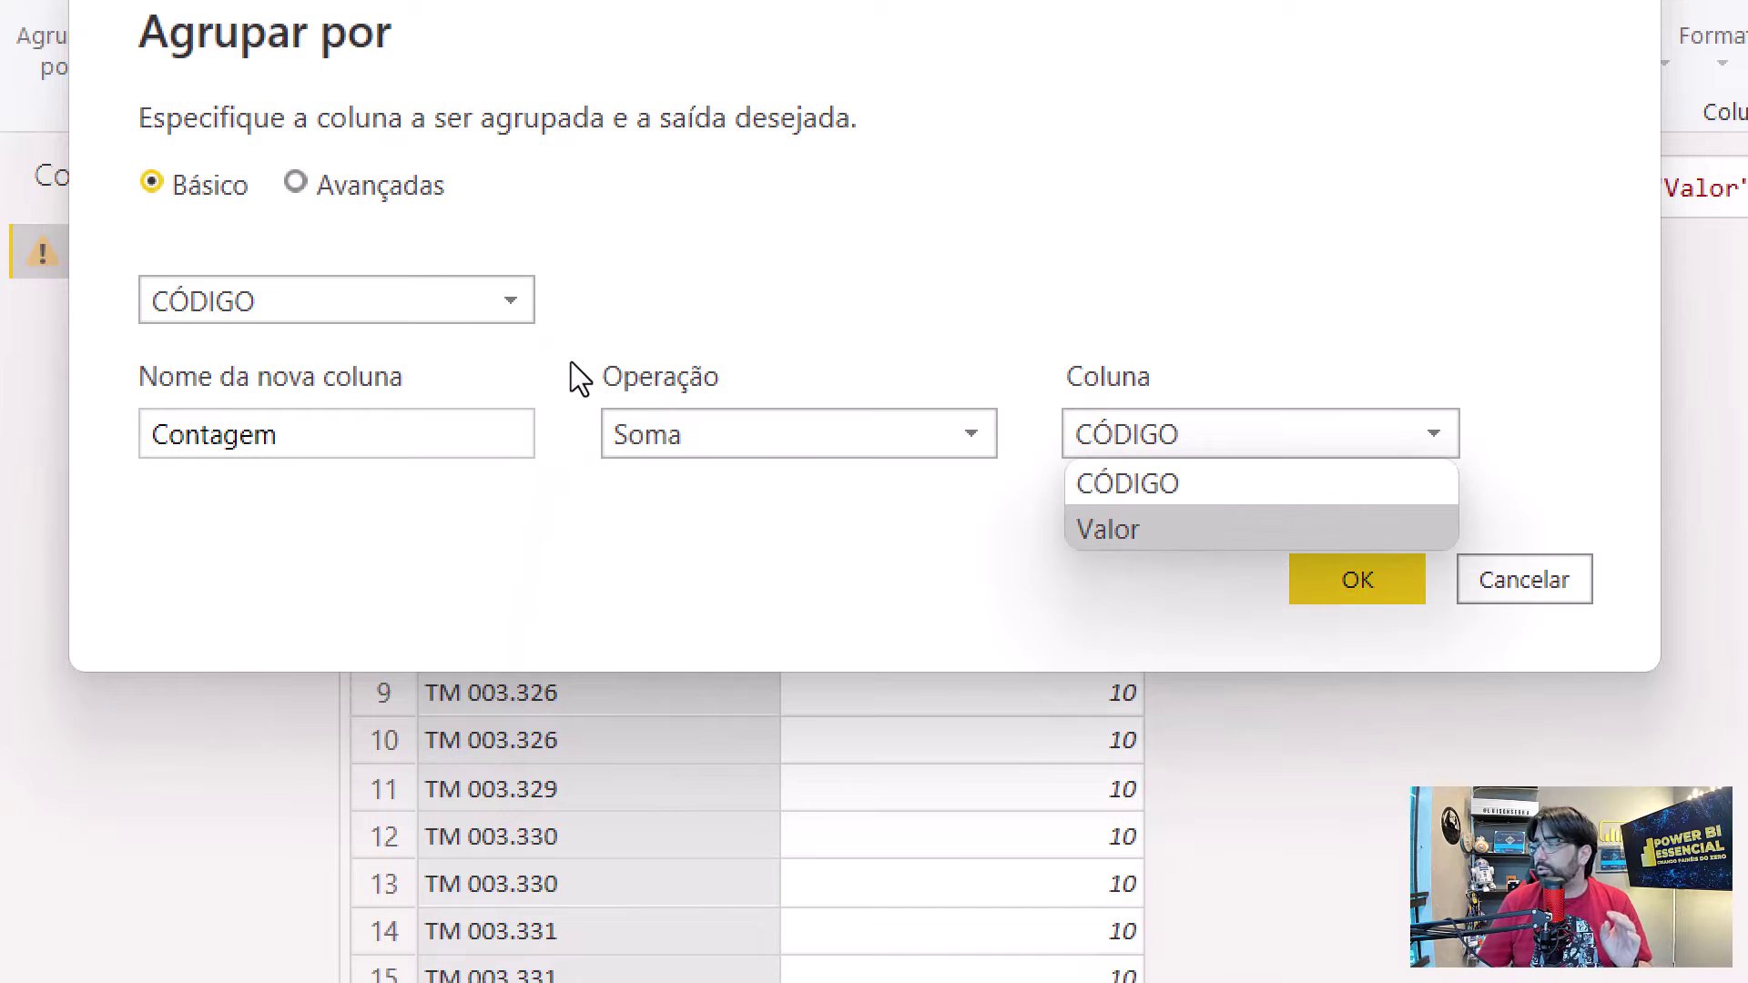
pyautogui.press('Return')
# Step: Change the grouping operation to Média and set its column to Valor
pyautogui.hotkey('shift', 'Tab')
pyautogui.hotkey('alt', 'Down')
pyautogui.press('Down')
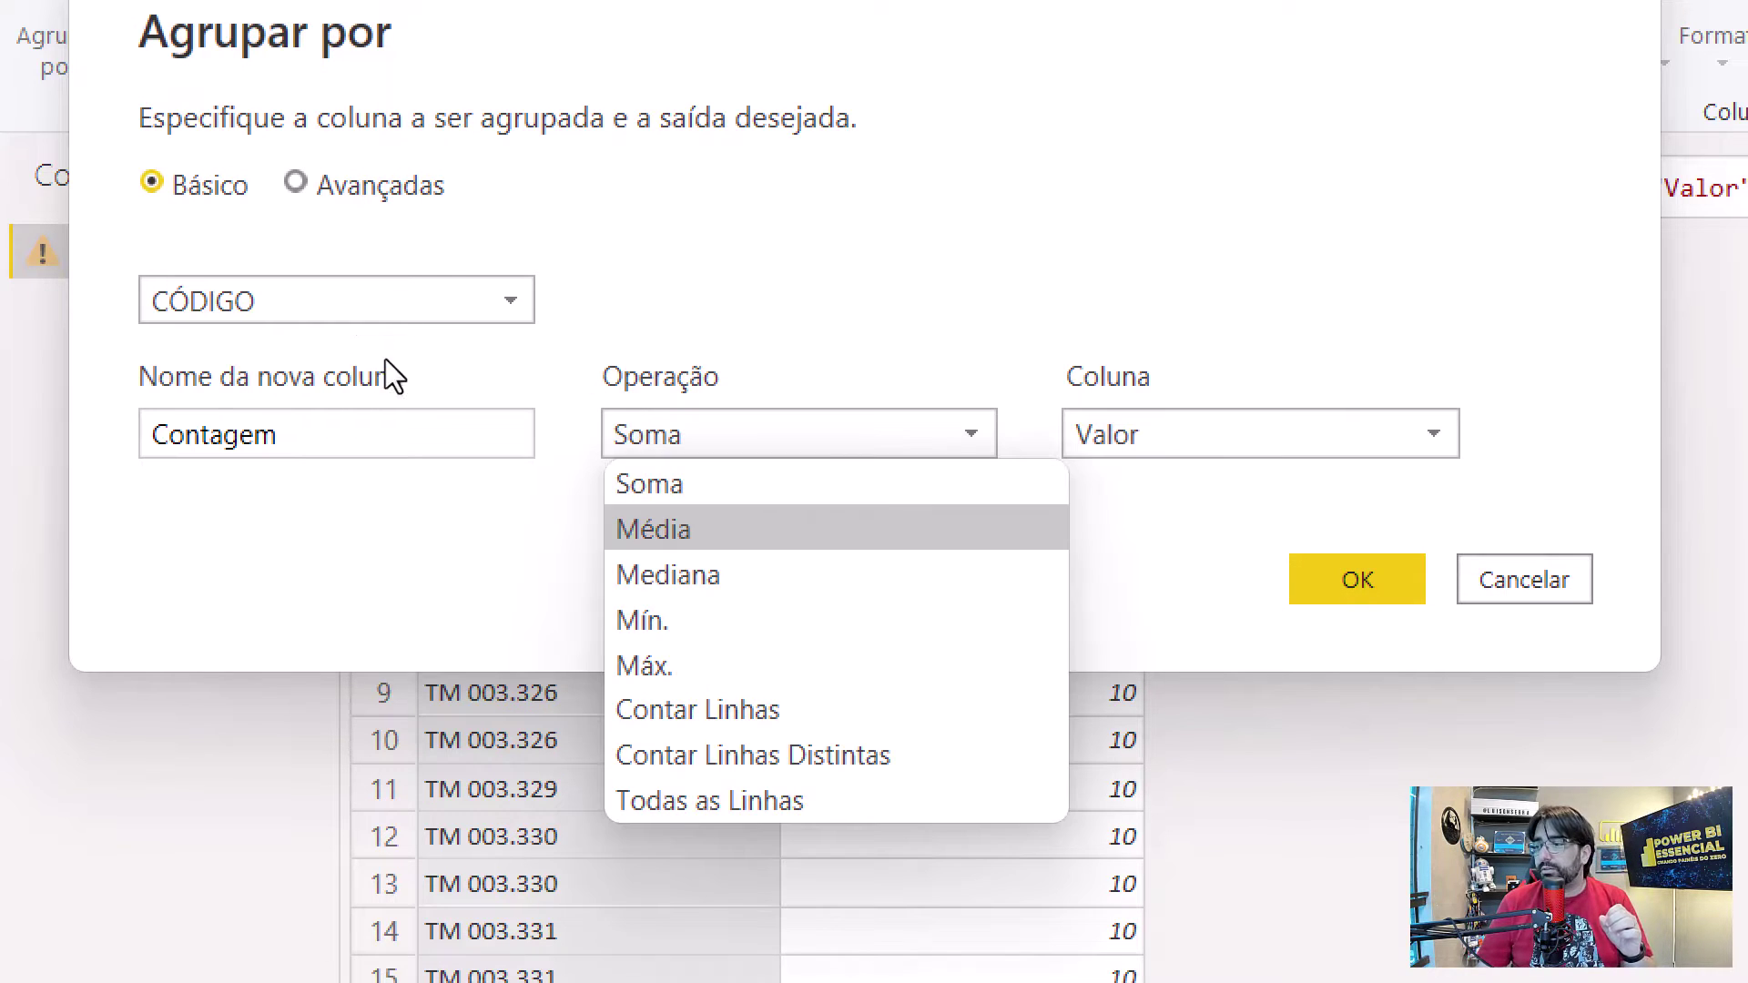
pyautogui.press('Return')
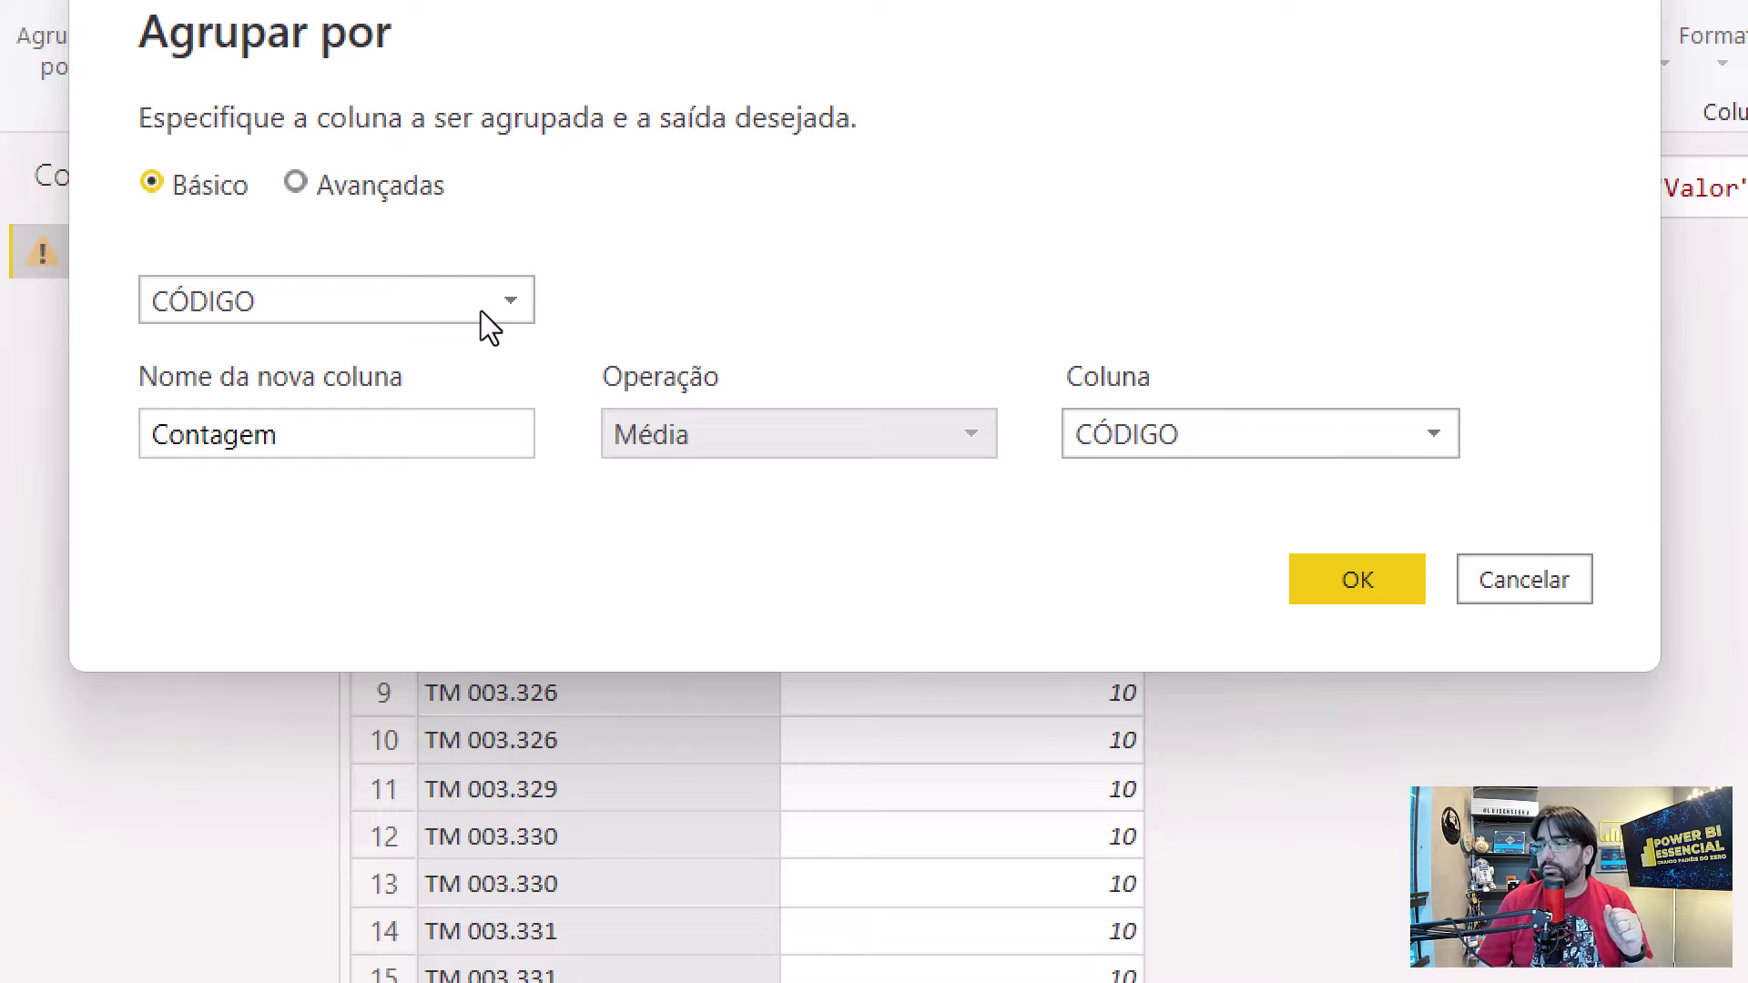
pyautogui.press('Tab')
pyautogui.hotkey('alt', 'Down')
pyautogui.press('Down')
pyautogui.press('Return')
pyautogui.hotkey('shift', 'Tab')
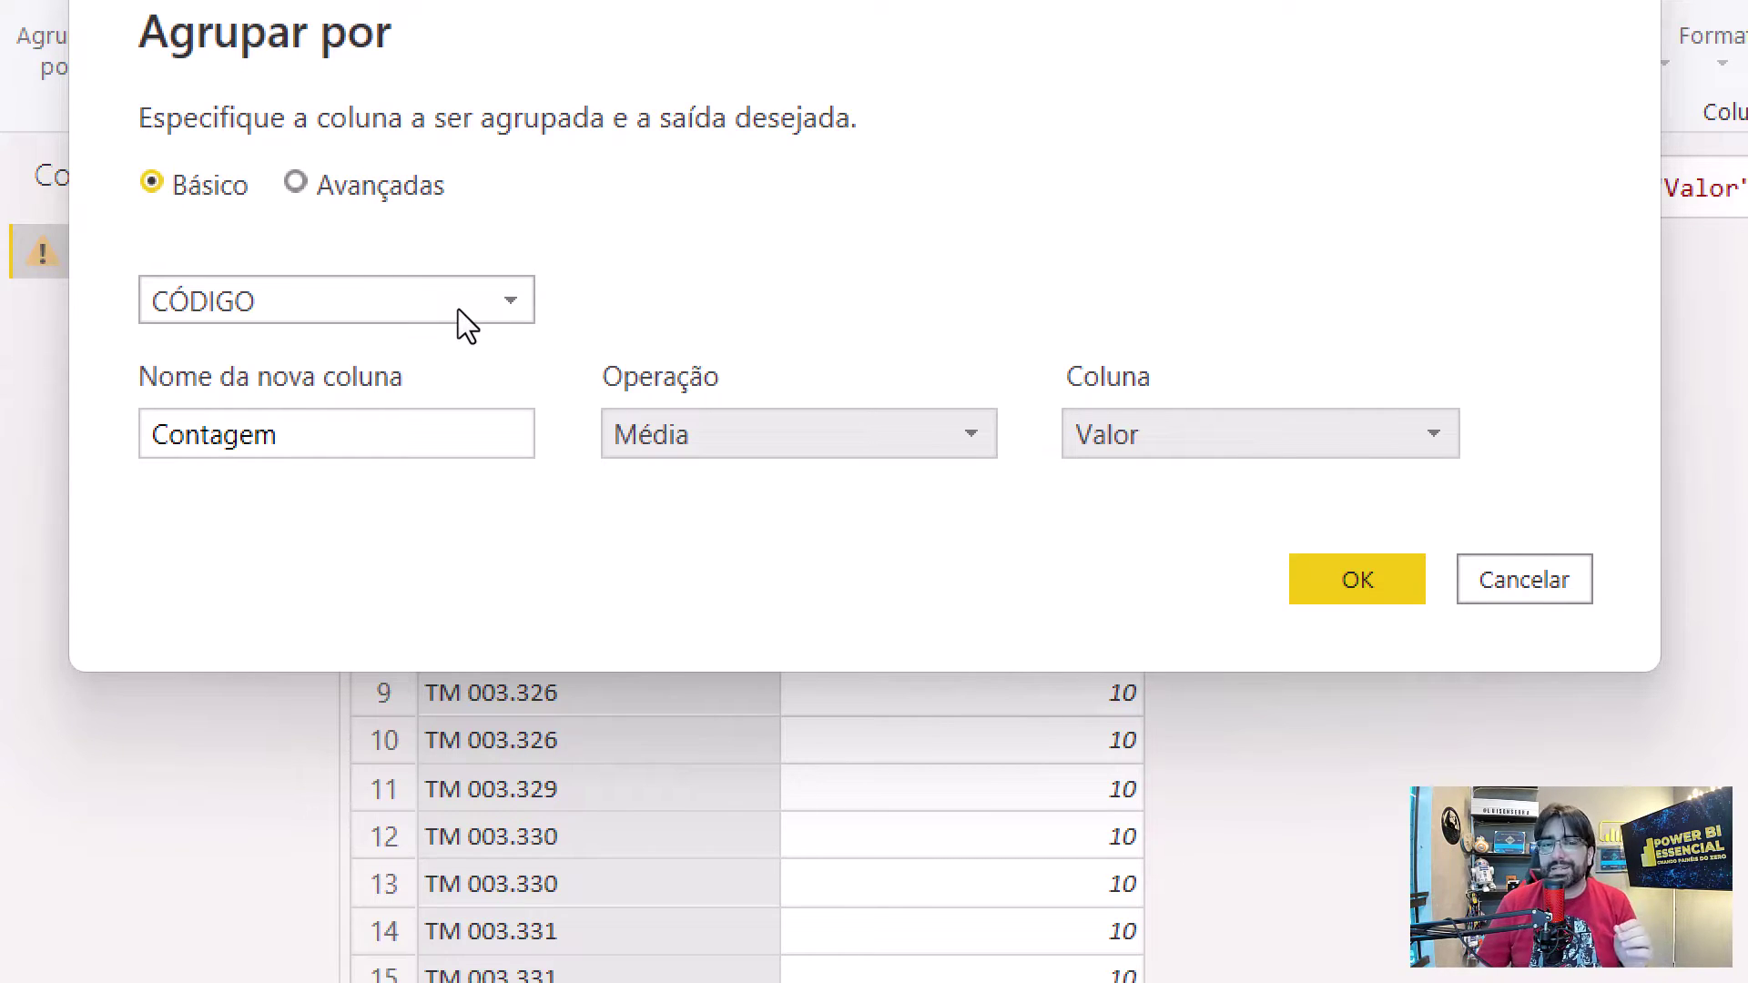
# Step: Set the grouping operation to Todas as Linhas and apply the grouping by CÓDIGO
pyautogui.hotkey('alt', 'Down')
pyautogui.press('Down')
pyautogui.press('Down')
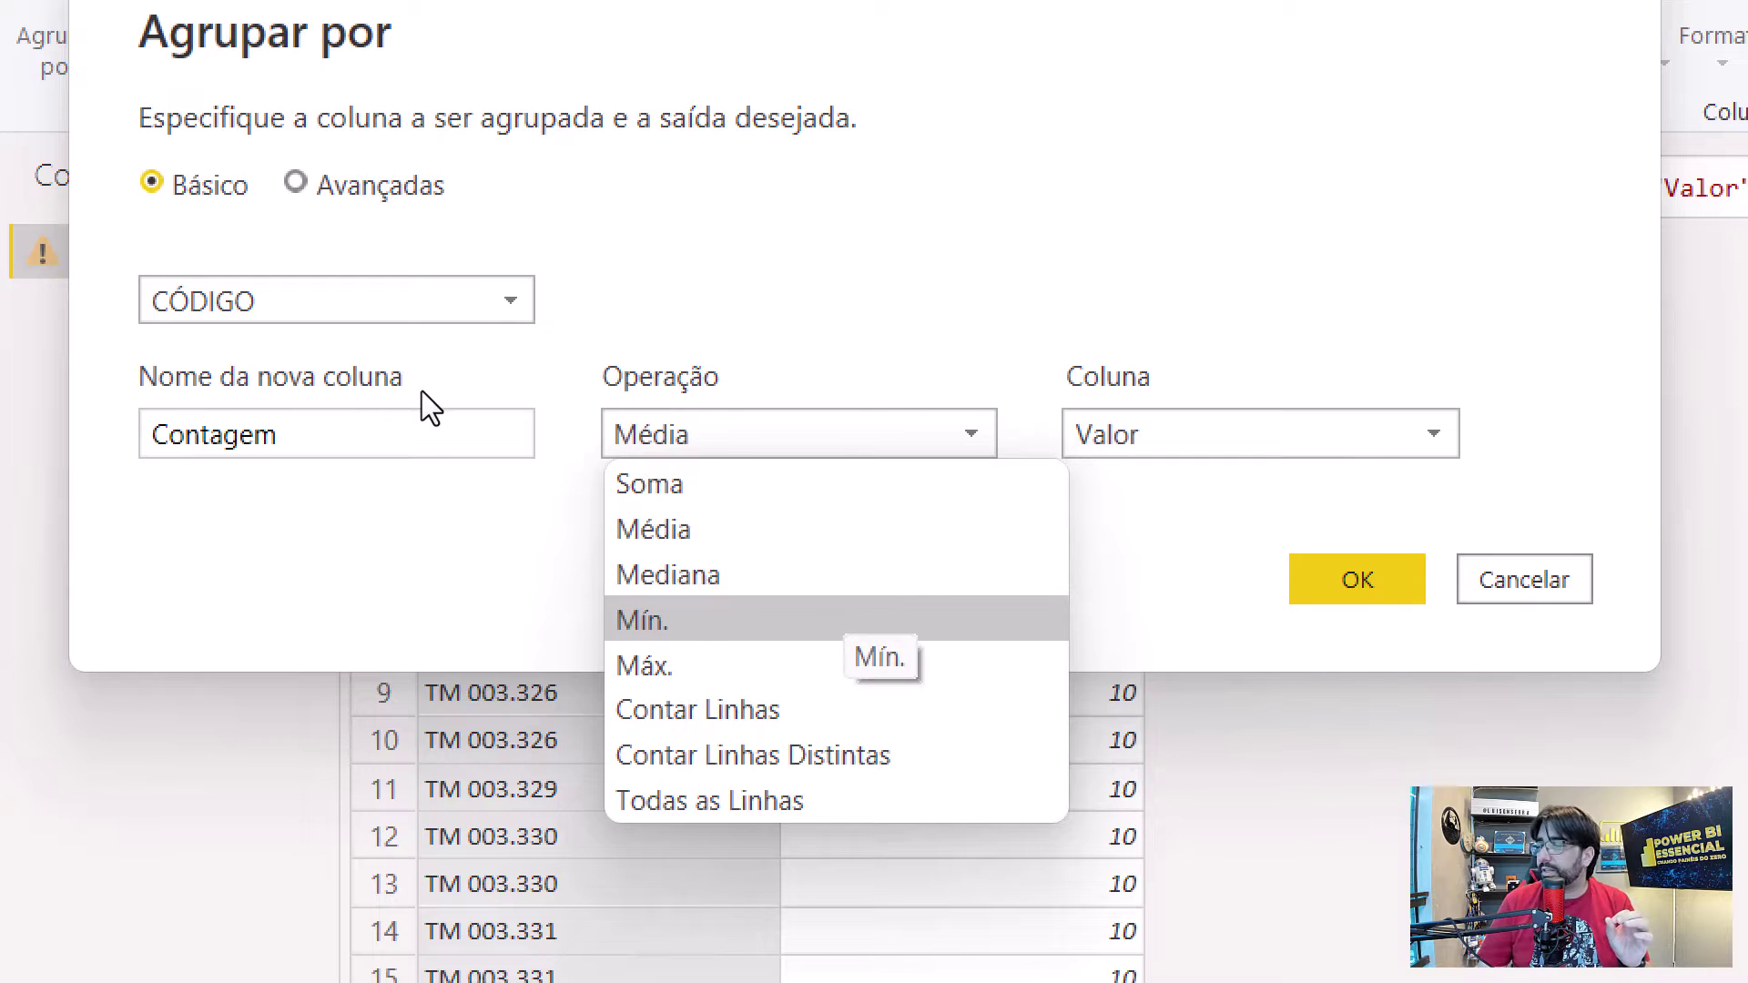
pyautogui.press('Down')
pyautogui.press('Down')
pyautogui.press('Down')
pyautogui.press('Down')
pyautogui.press('Return')
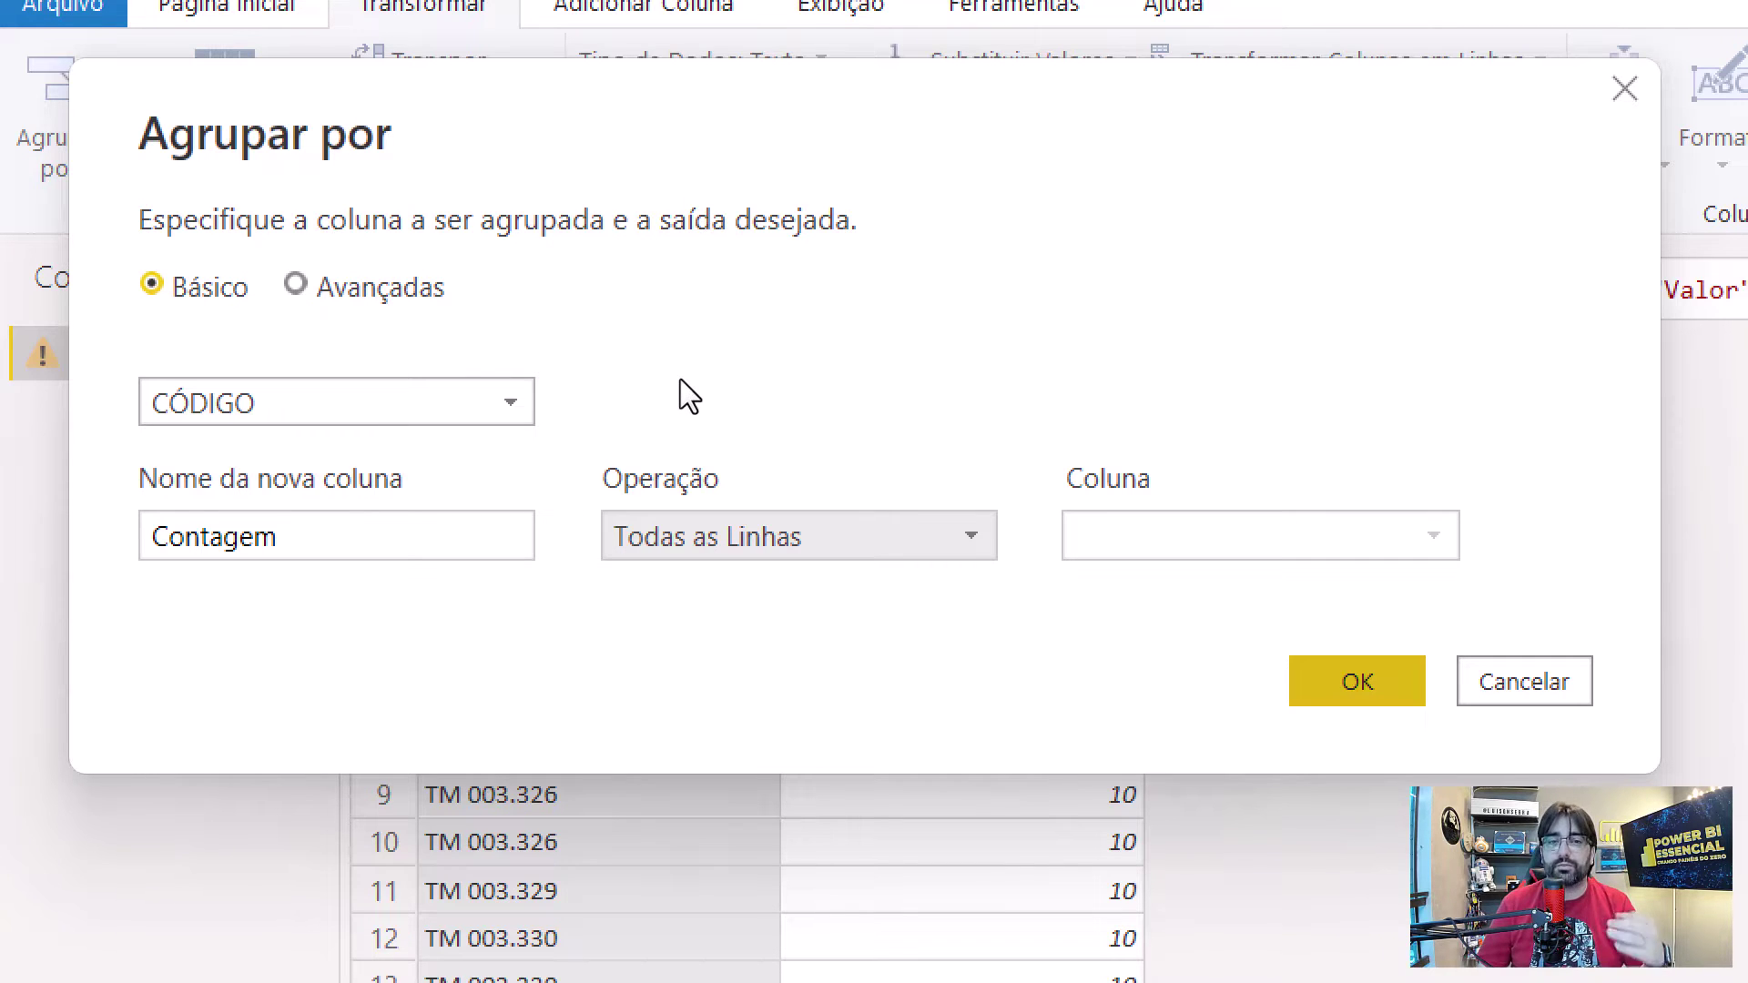
pyautogui.press('Return')
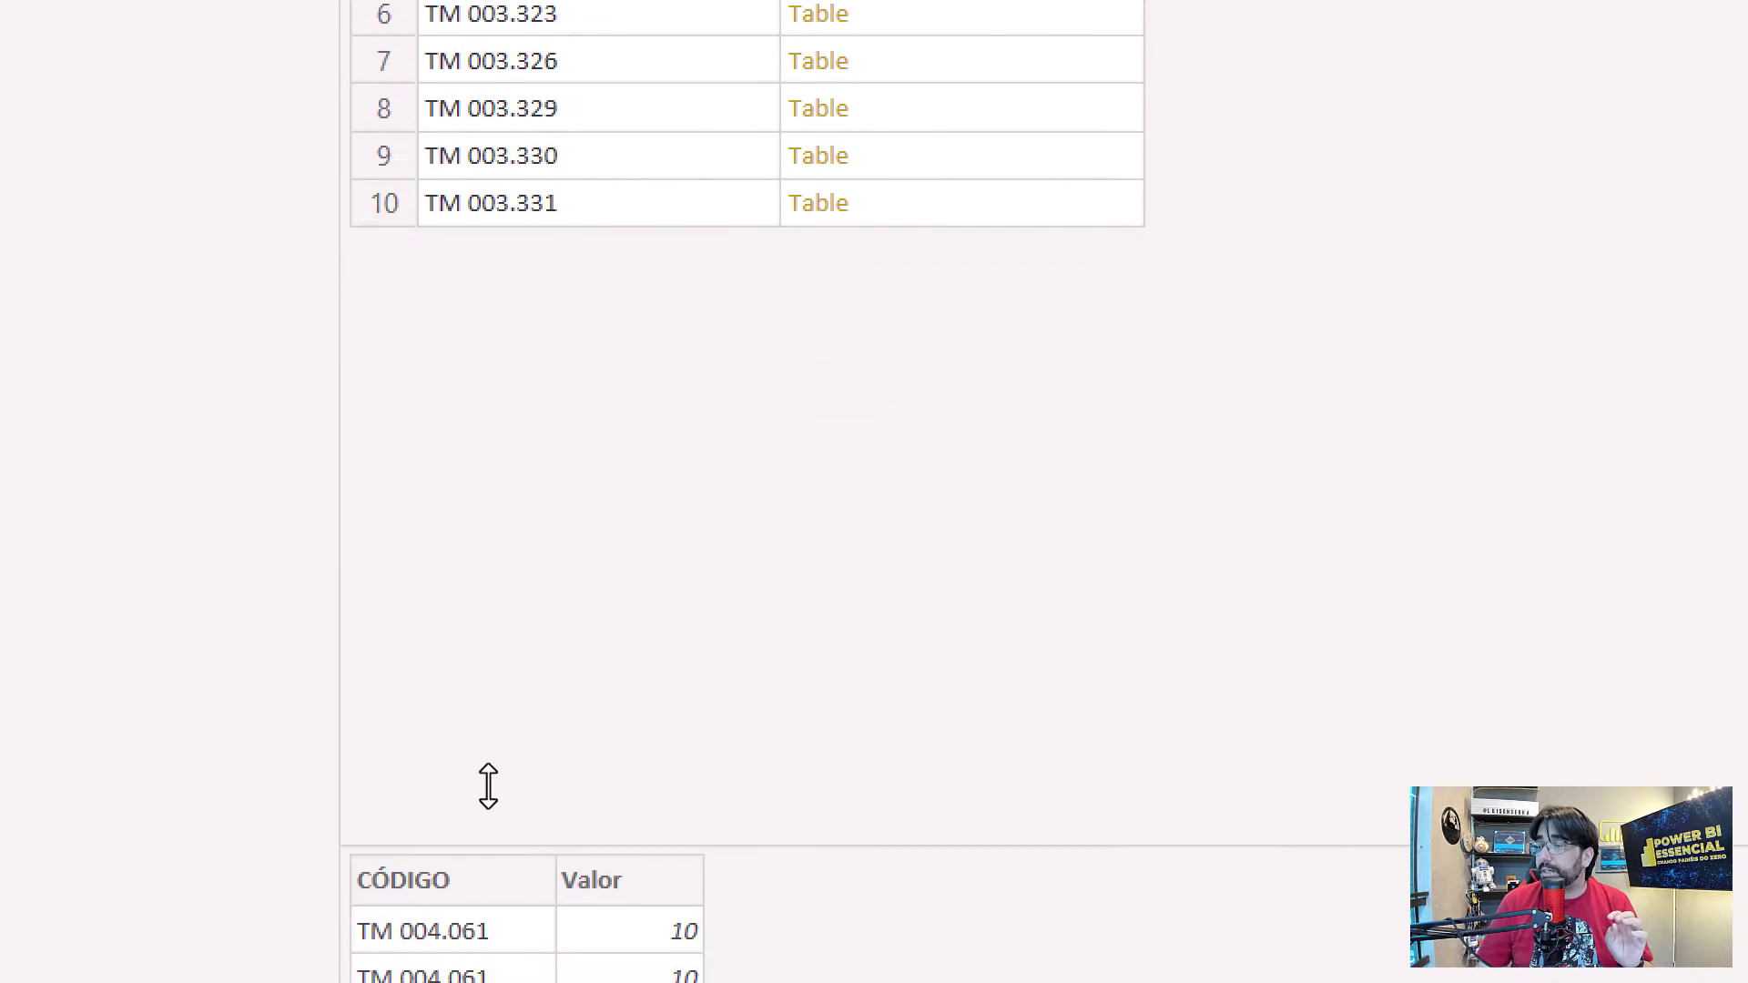
# Step: Enlarge the cell preview area and examine the nested Contagem table of each CÓDIGO group
pyautogui.moveTo(485, 781); pyautogui.dragTo(511, 496)
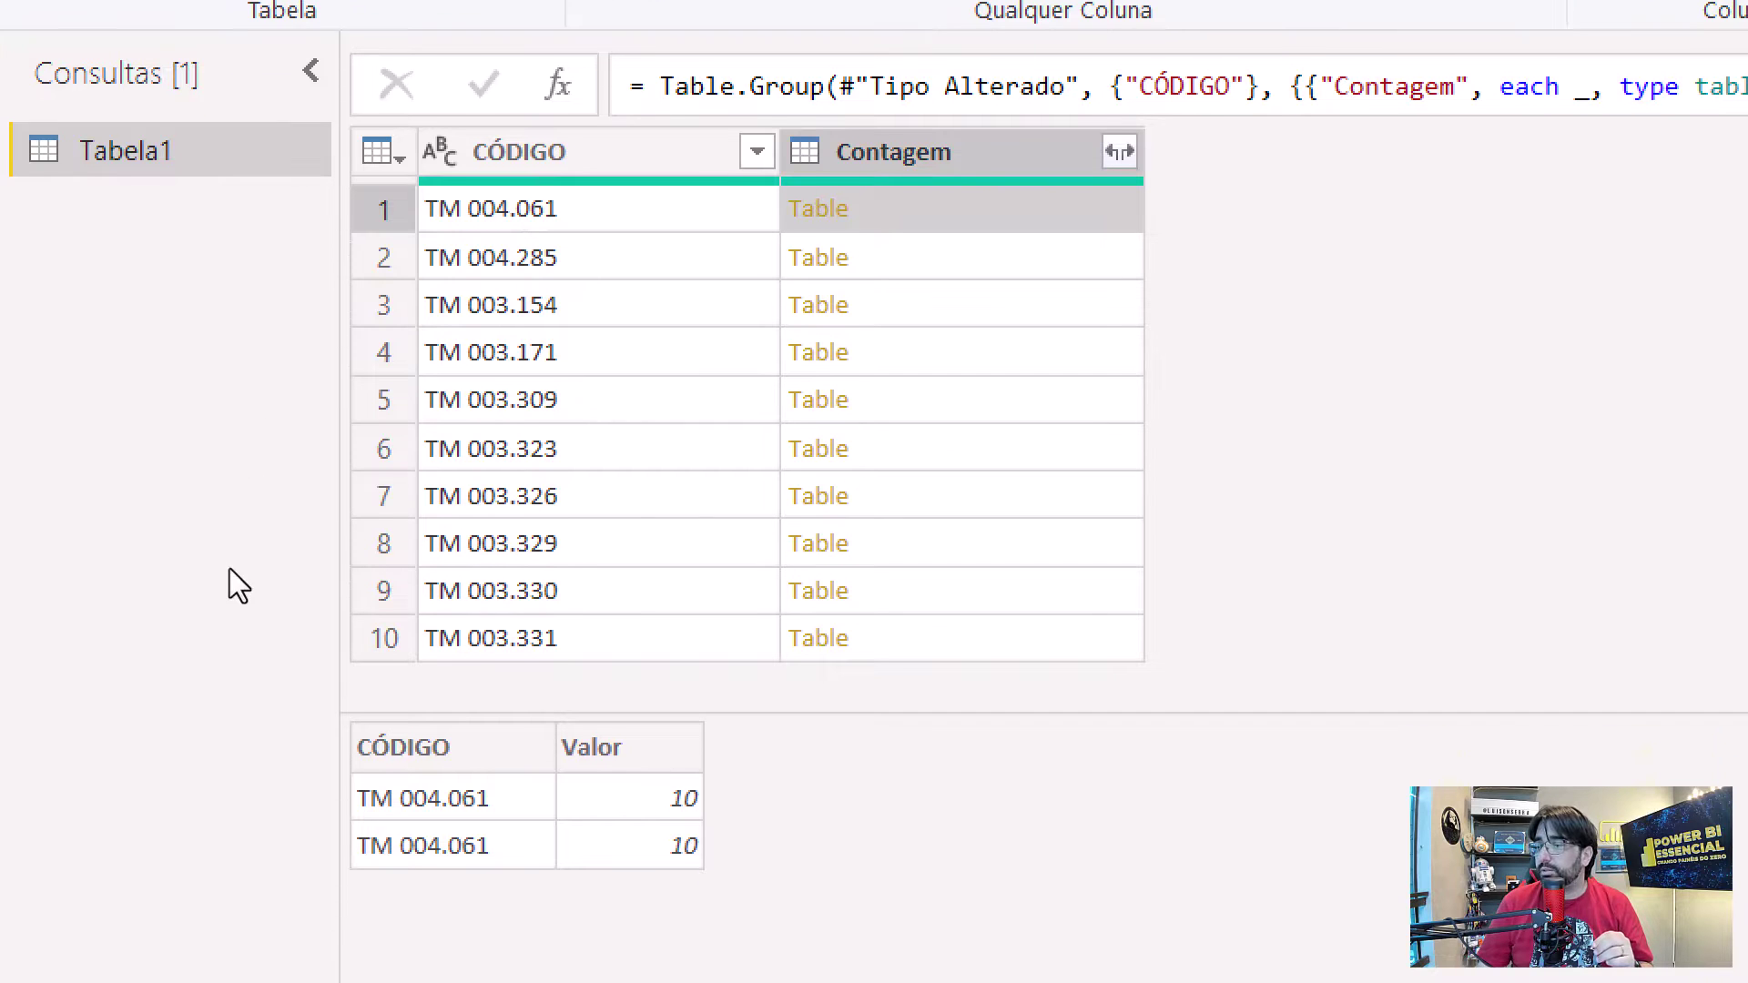
pyautogui.press('Down')
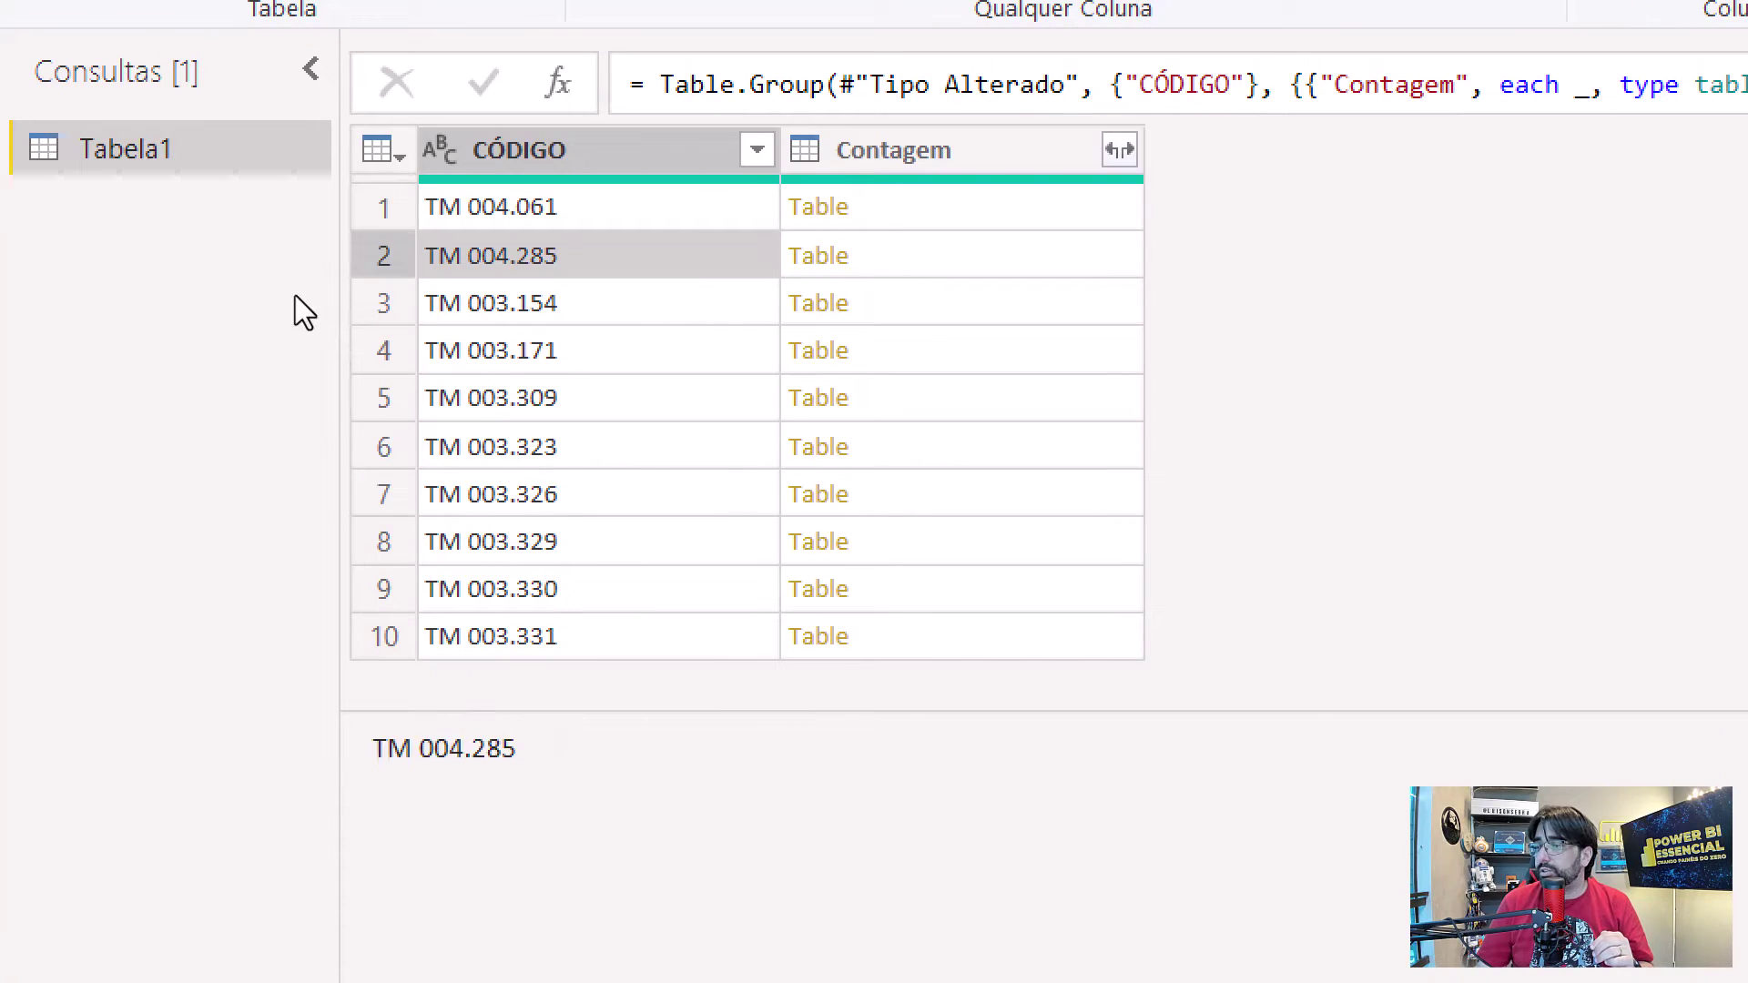
pyautogui.press('Right')
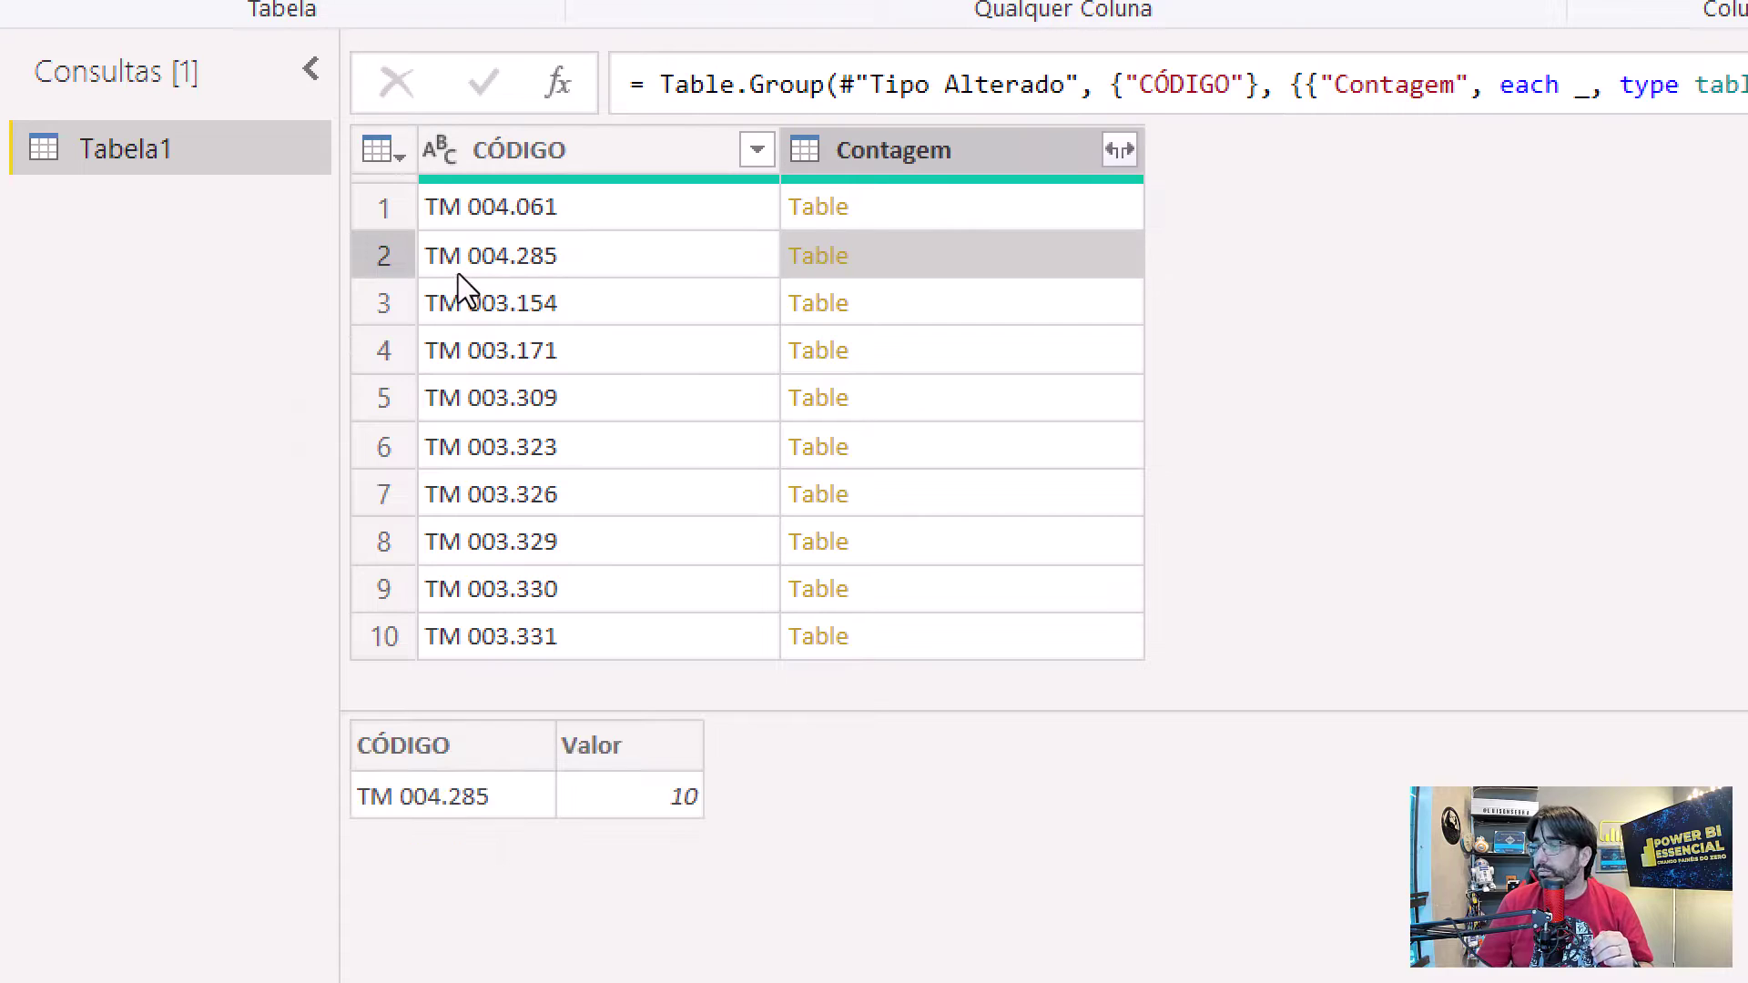
pyautogui.press('Down')
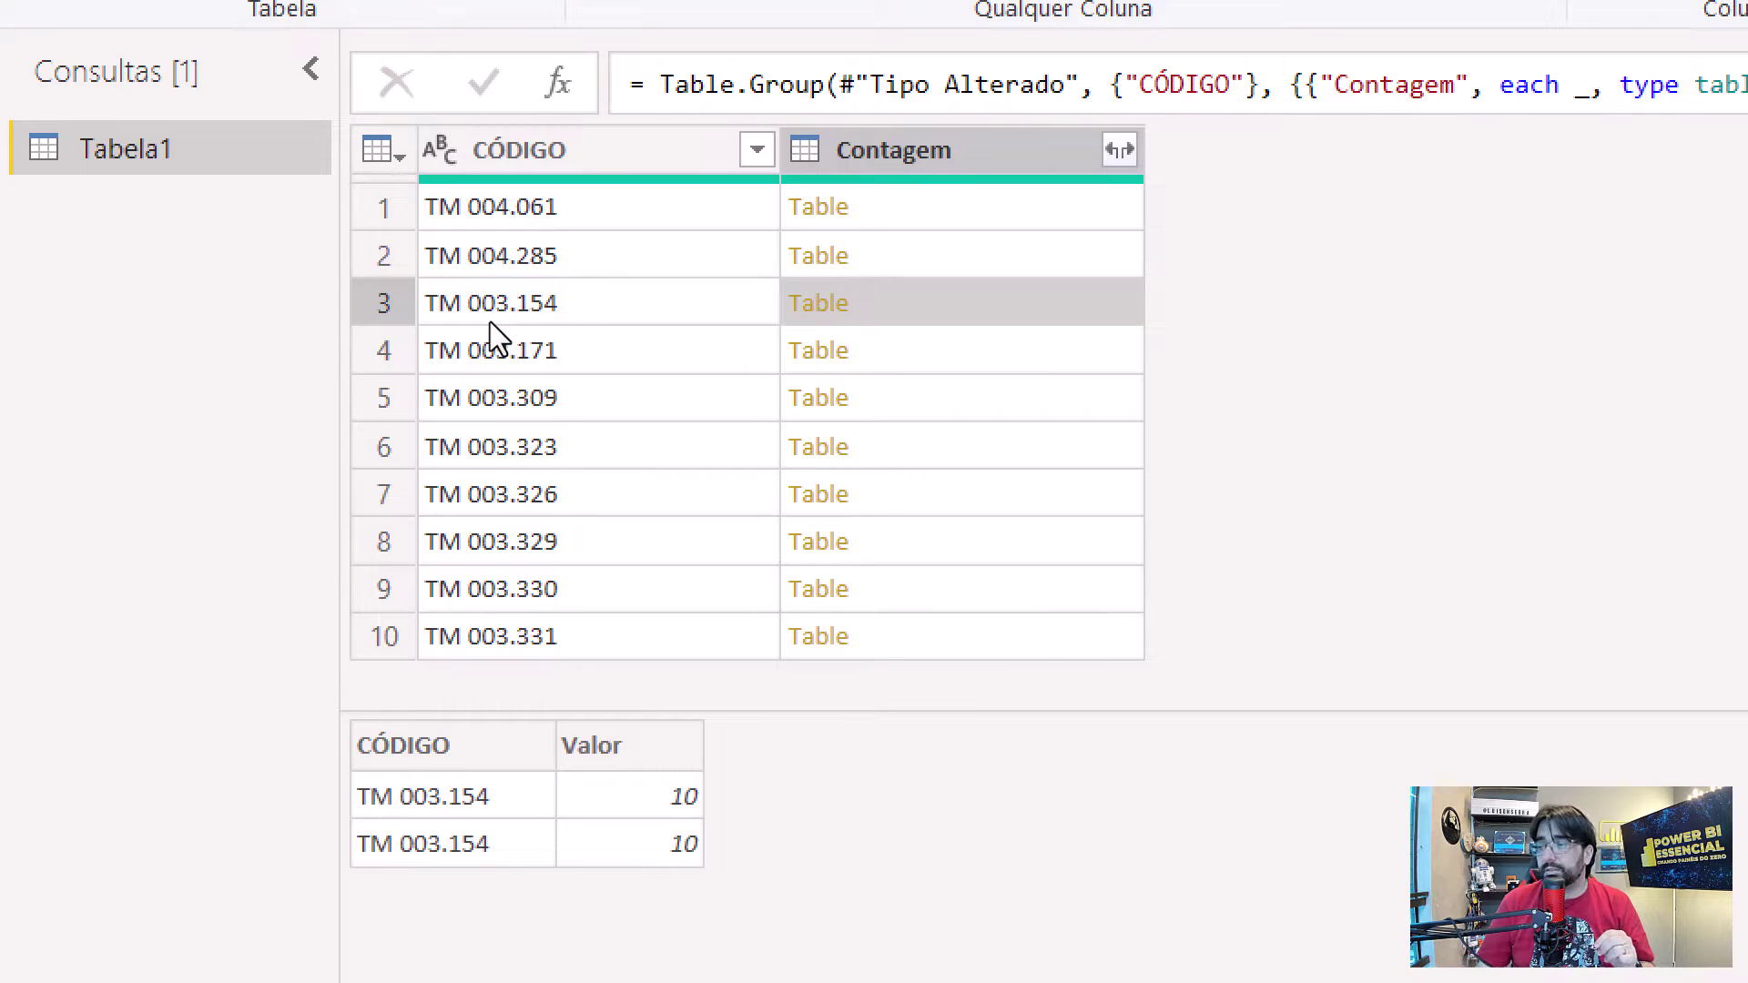
pyautogui.press('Down')
pyautogui.press('Down')
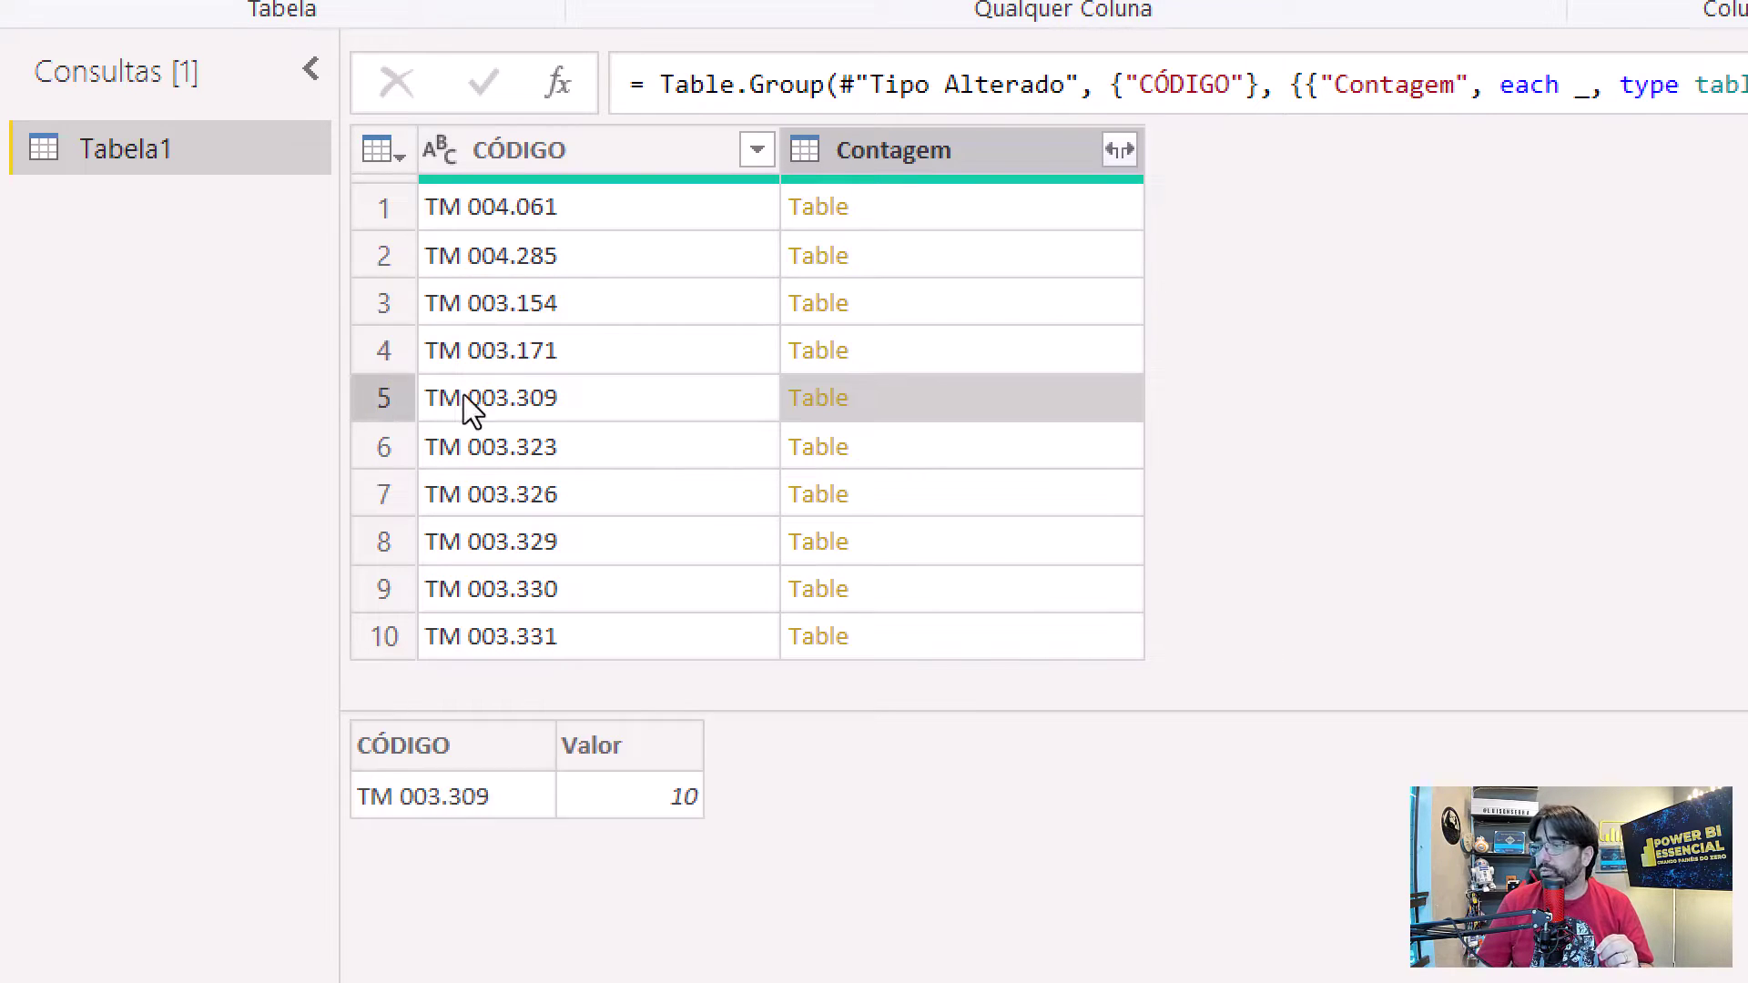
pyautogui.press('Down')
pyautogui.press('Down')
pyautogui.press('Down')
pyautogui.press('Down')
pyautogui.press('Down')
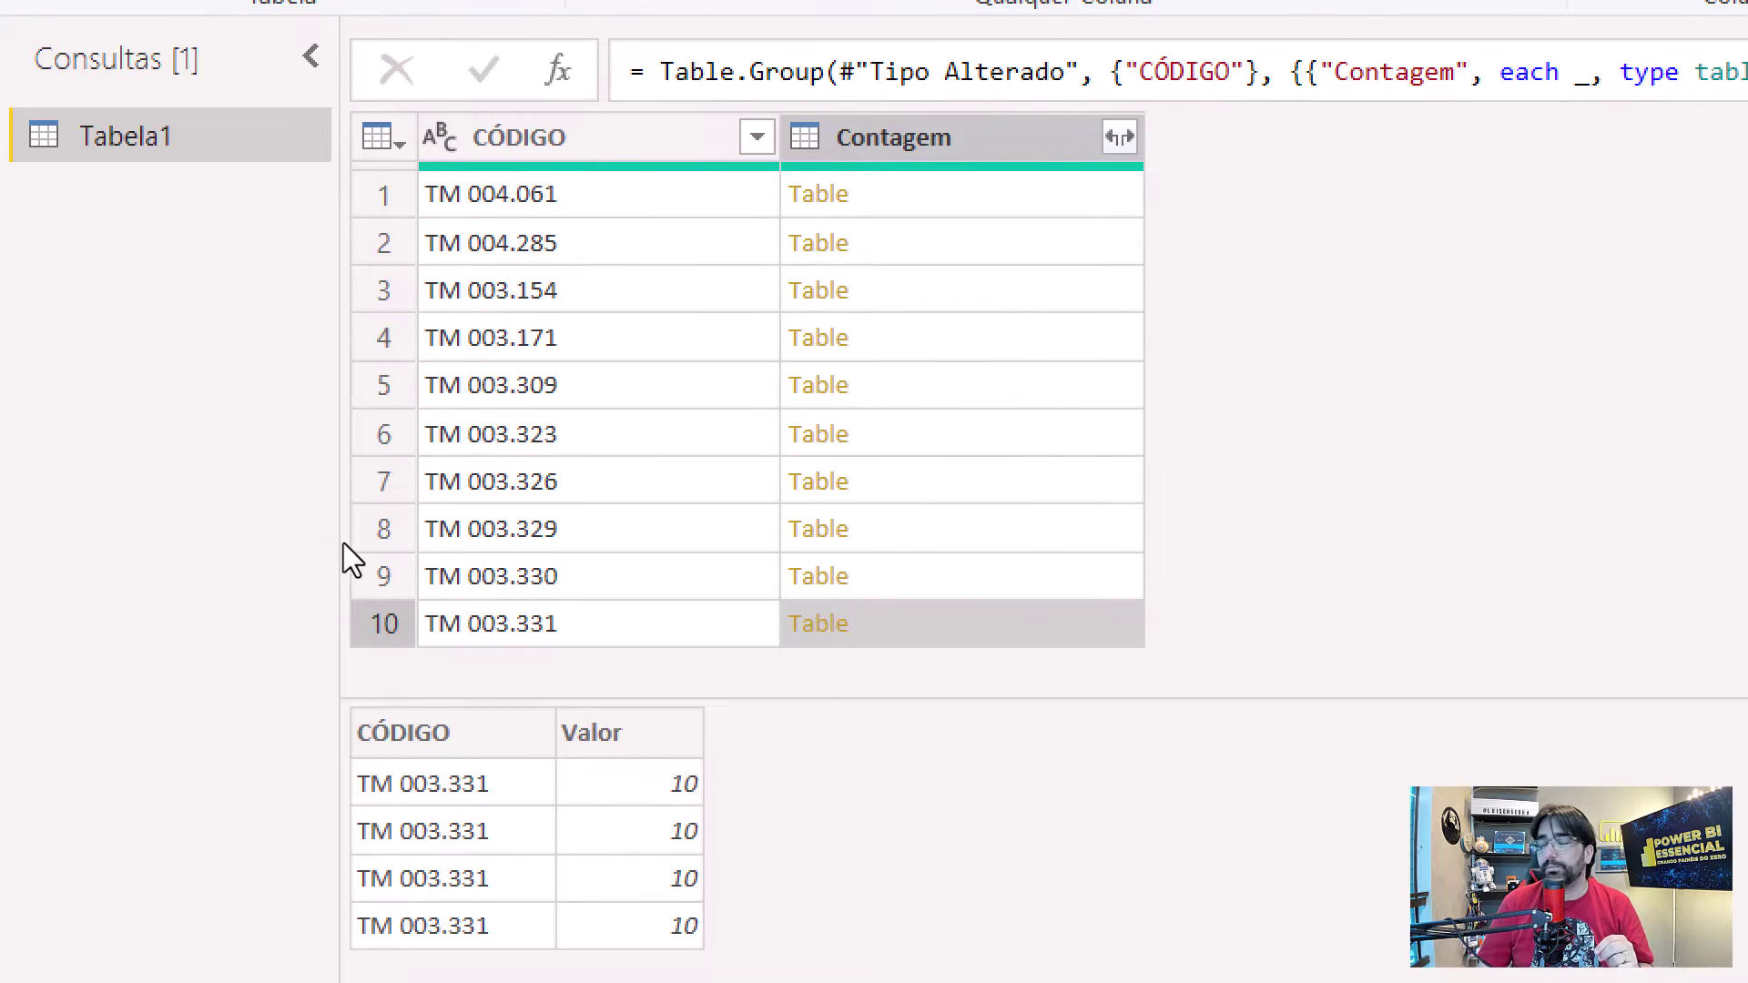
pyautogui.press('pageup')
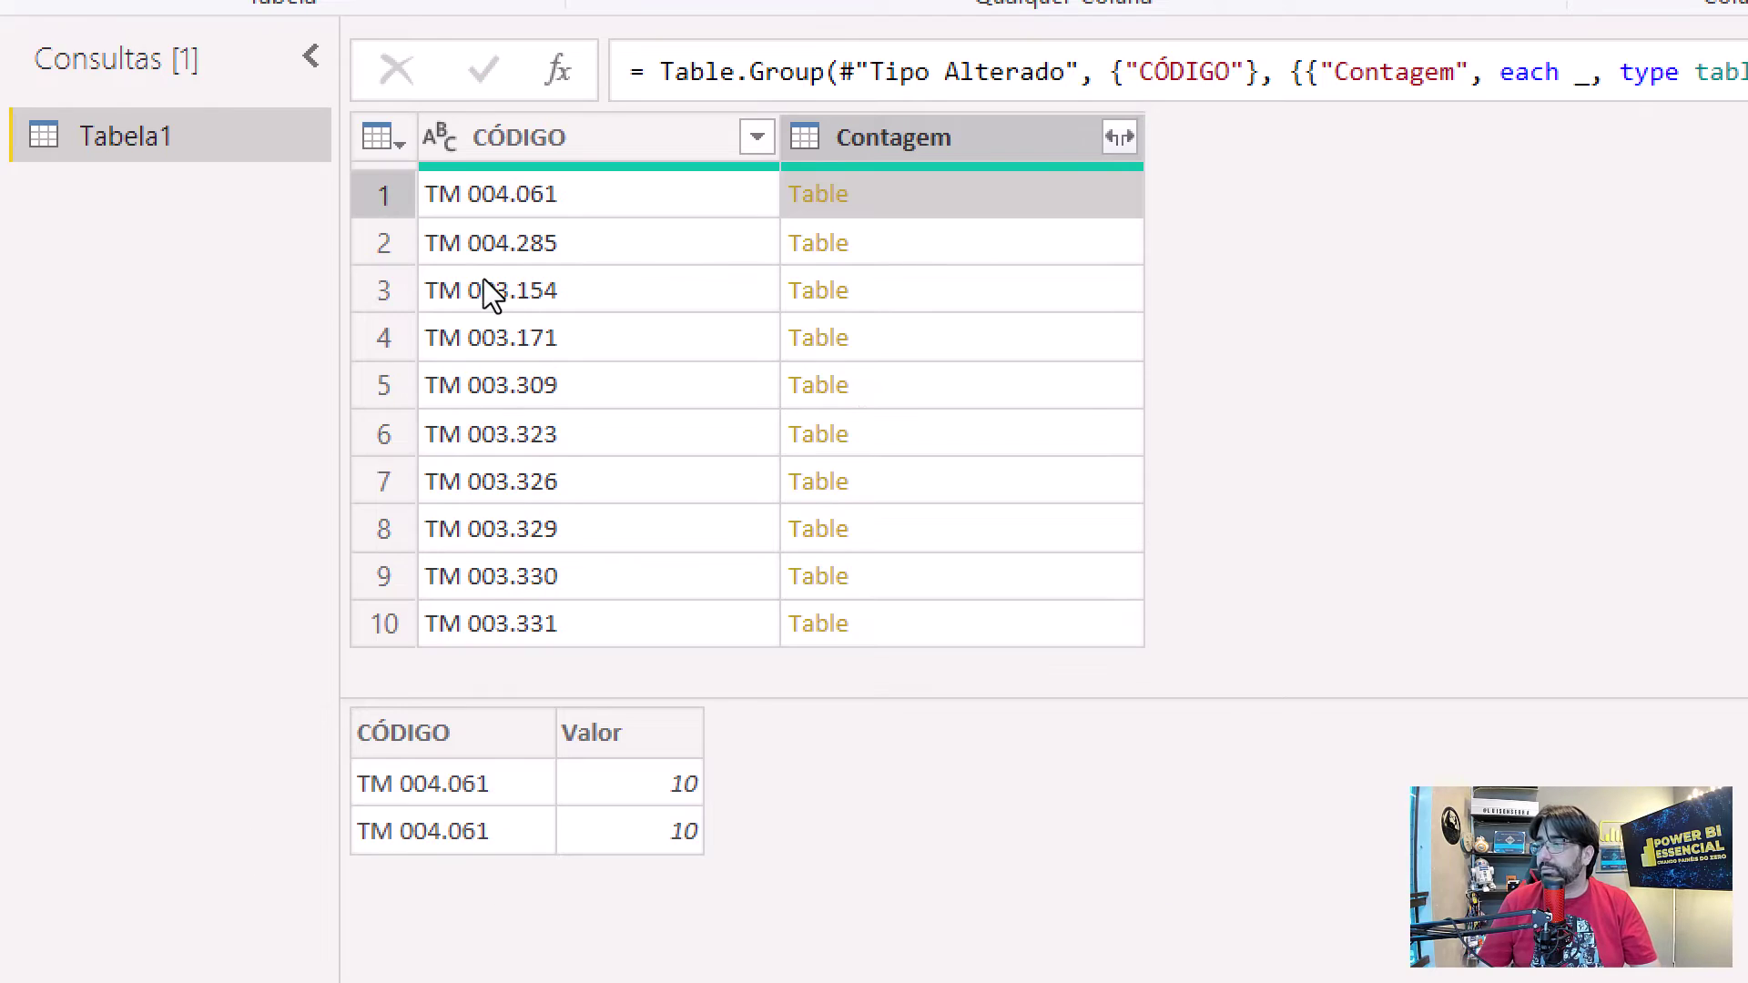
pyautogui.press('Down')
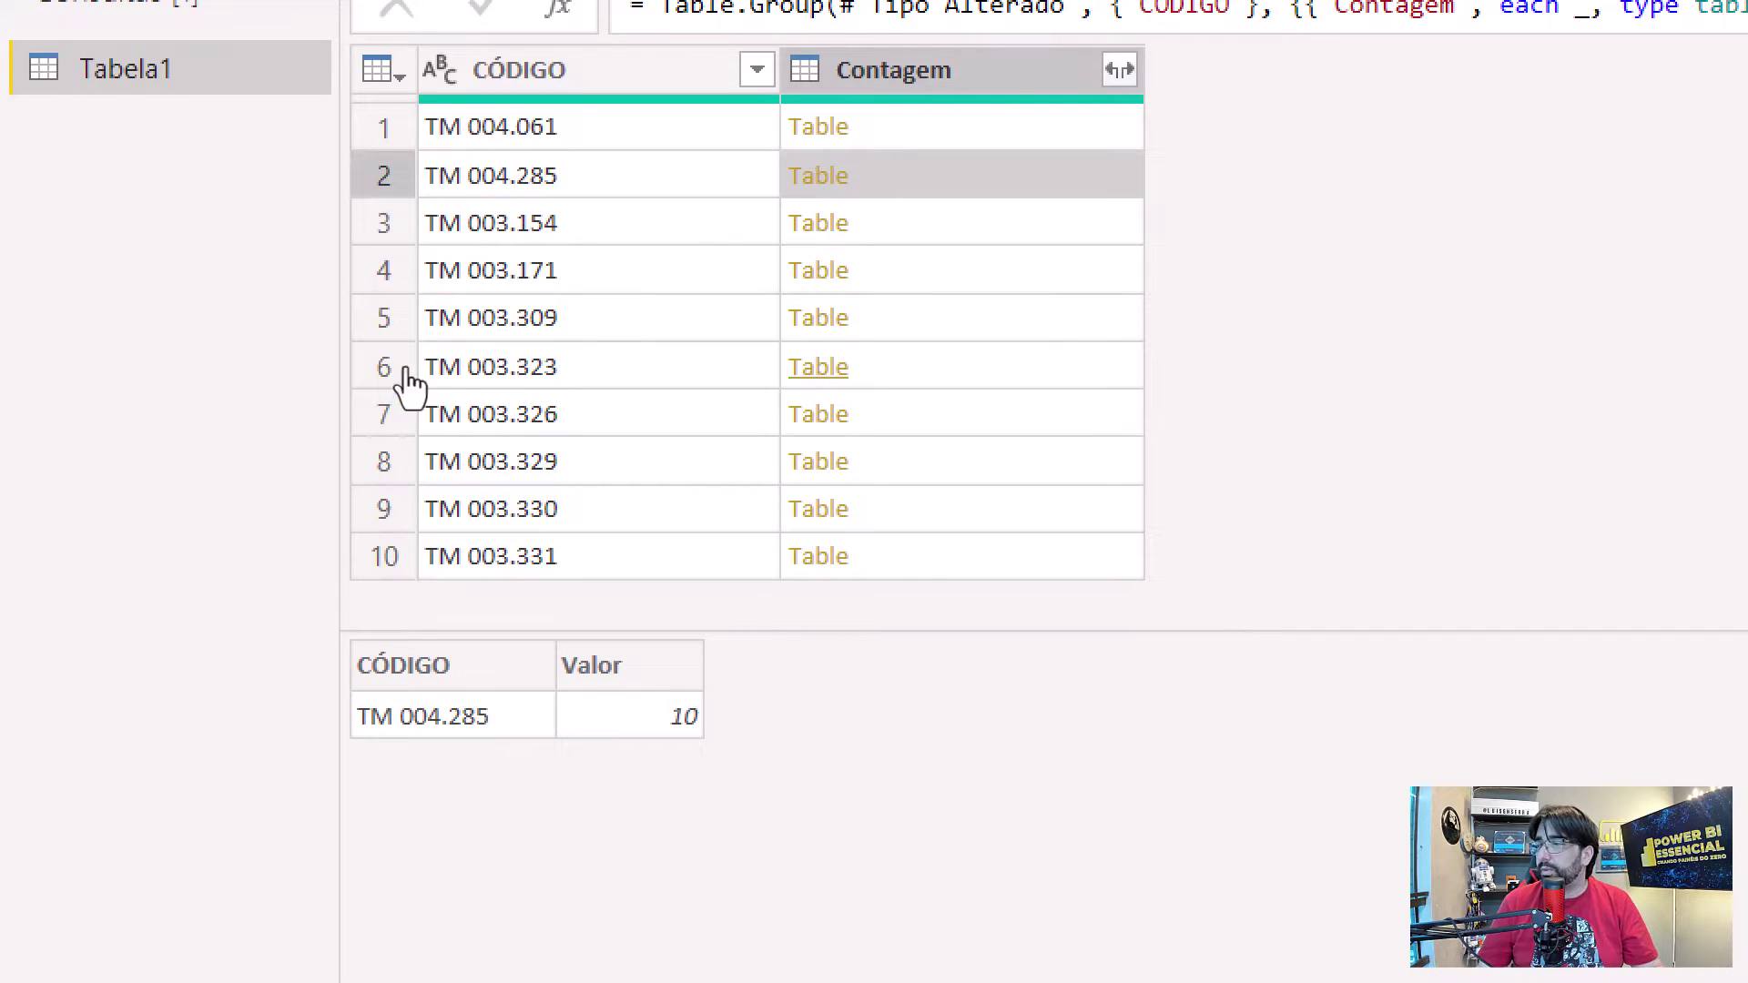
pyautogui.hotkey('ctrl', 'Down')
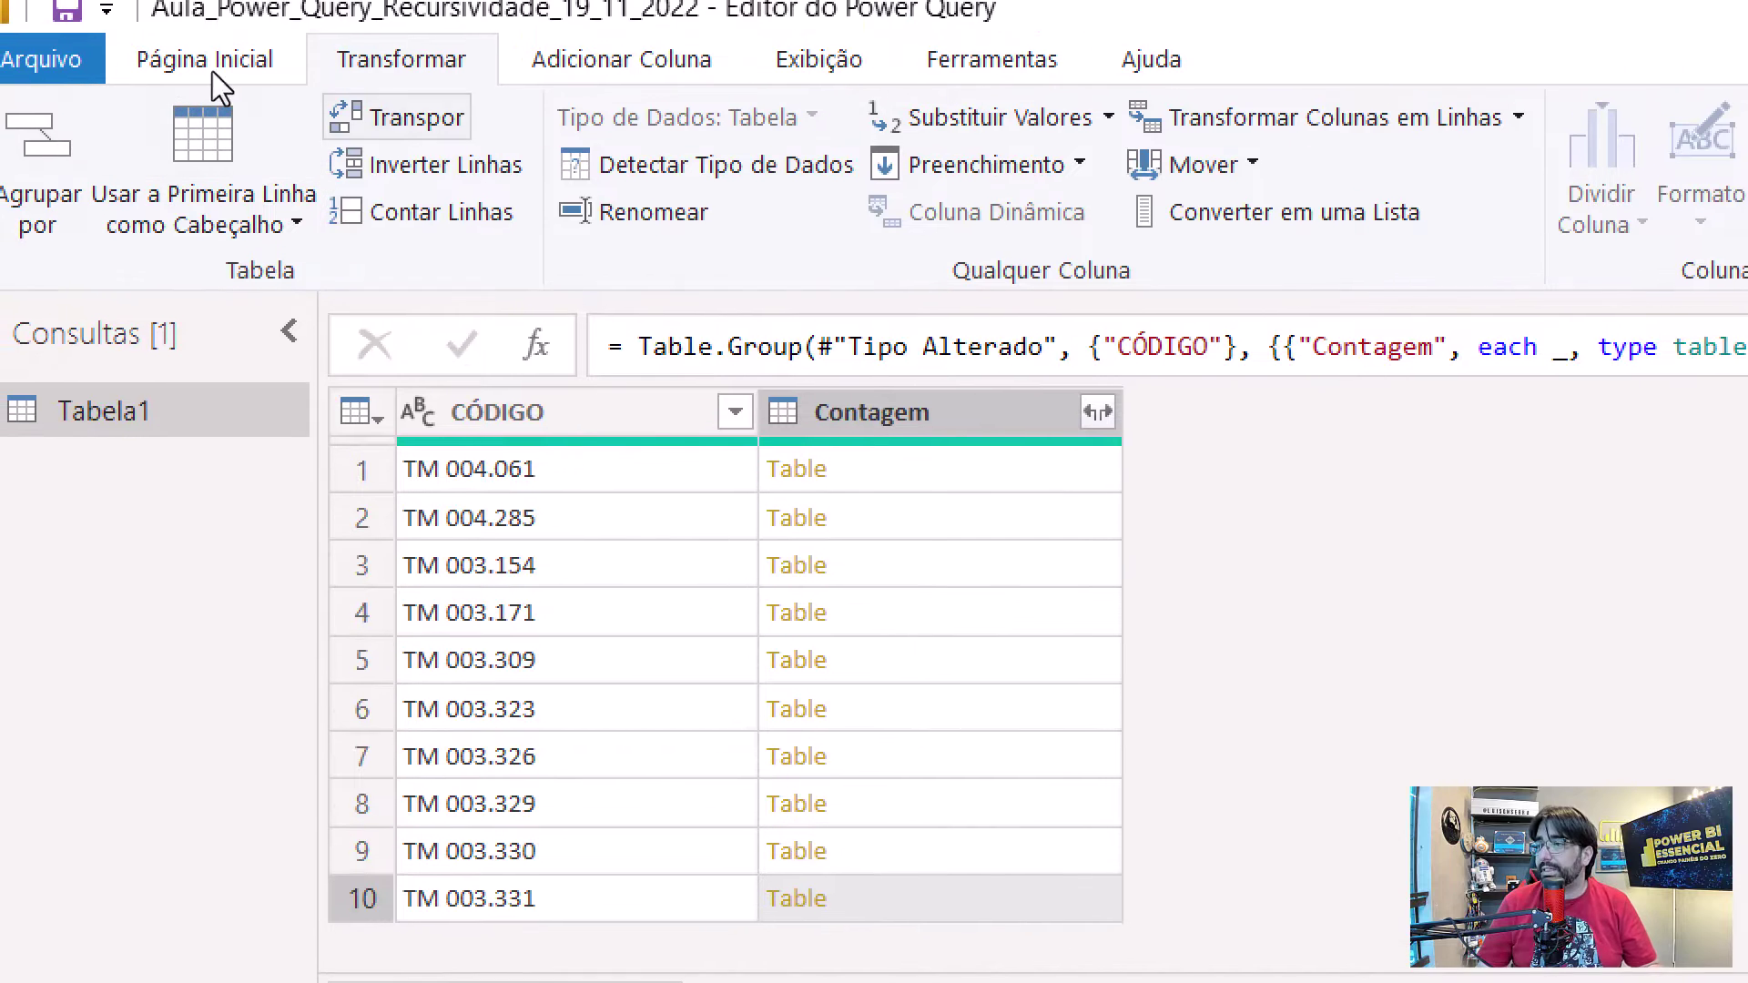
# Step: Add an index column starting from 1 to the grouped table
pyautogui.click(625, 82)
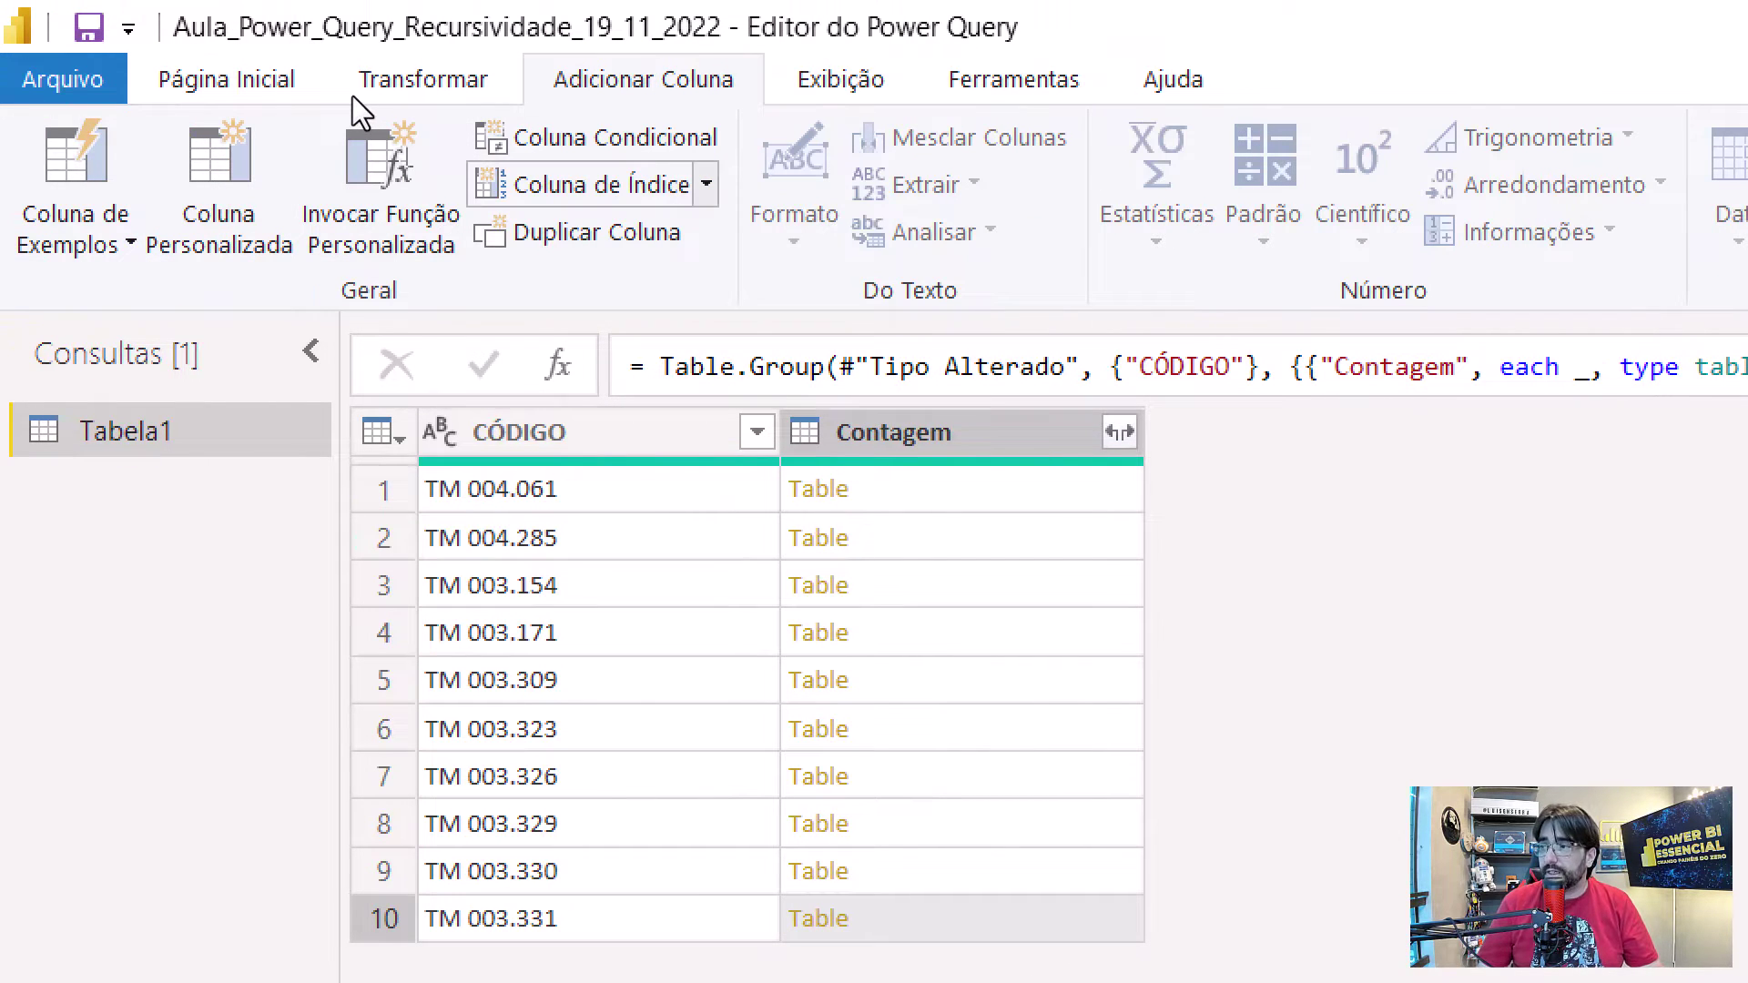
pyautogui.click(706, 186)
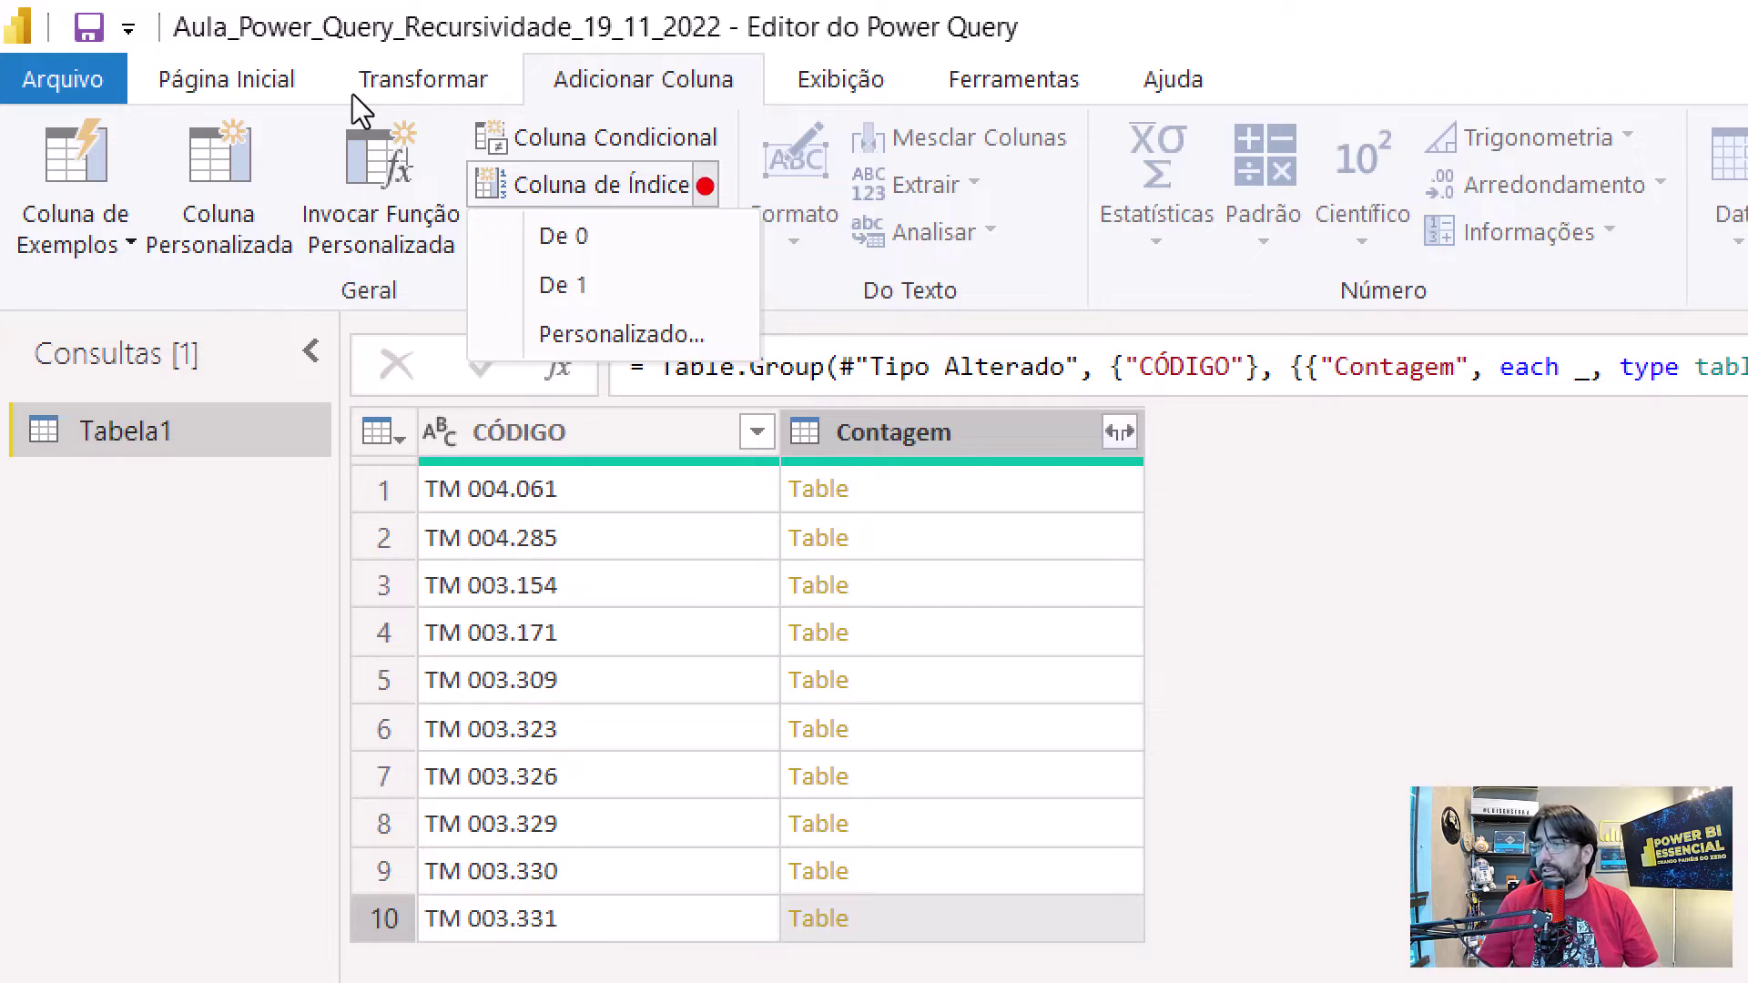
pyautogui.moveTo(525, 45); pyautogui.dragTo(763, 109)
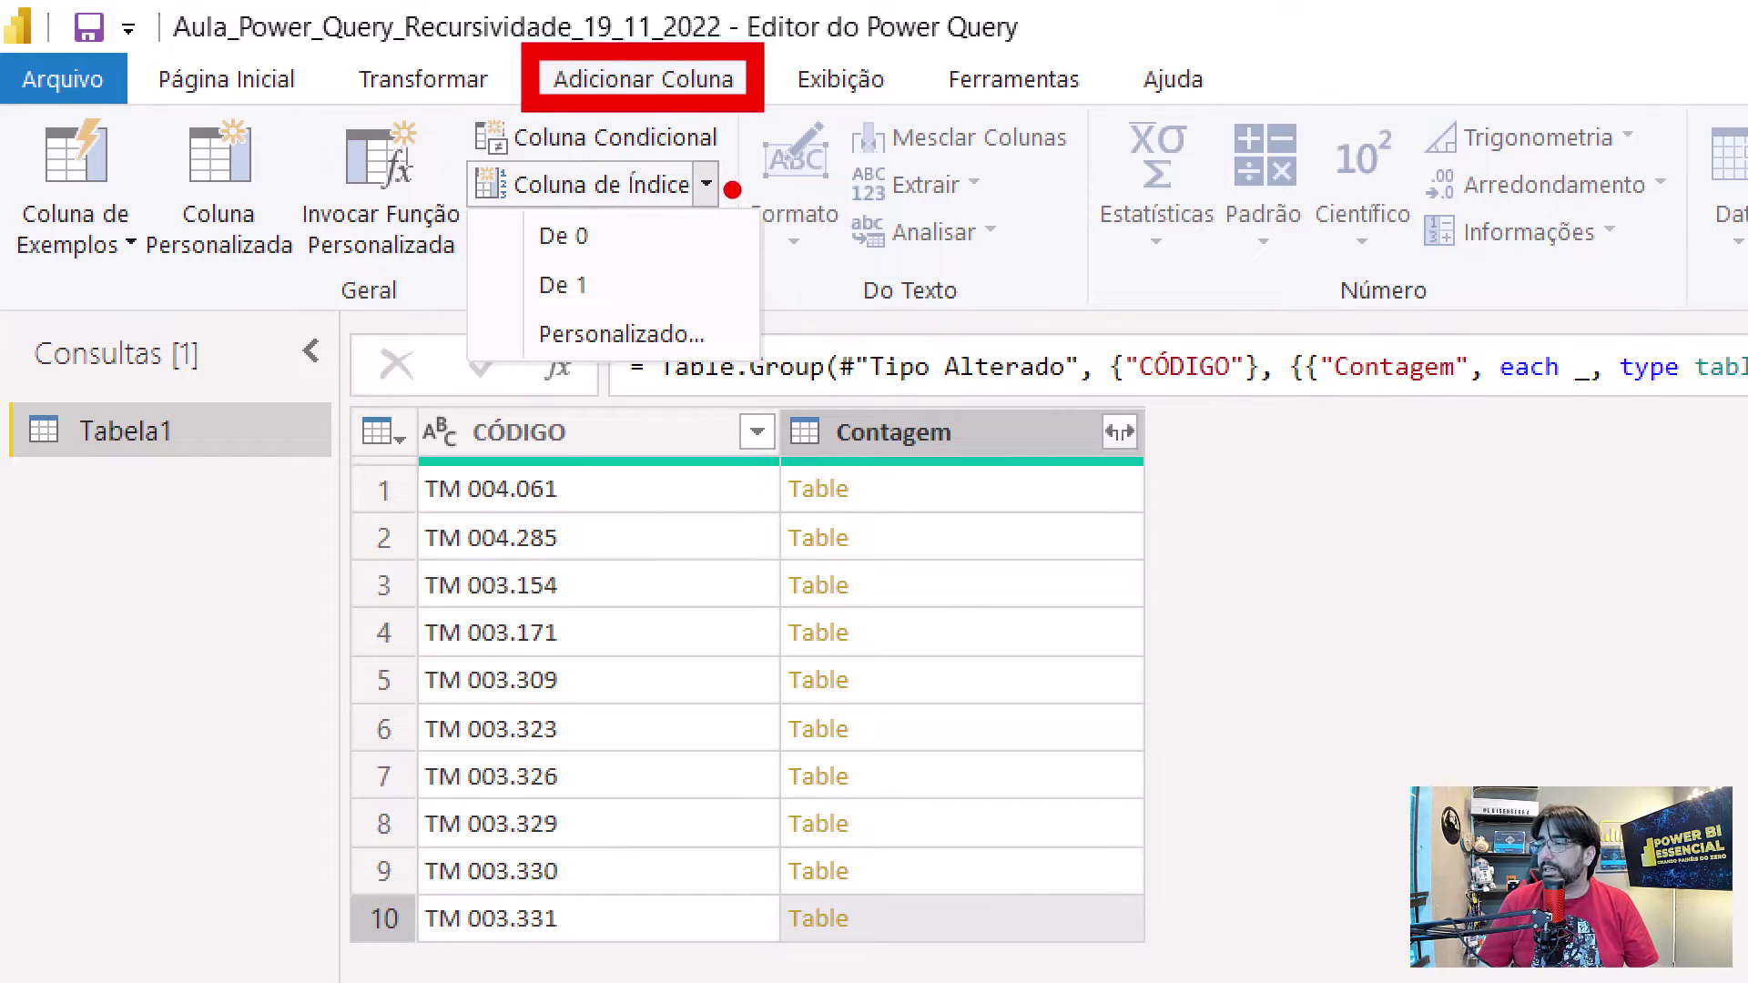
pyautogui.moveTo(819, 164); pyautogui.dragTo(725, 187)
pyautogui.moveTo(603, 283); pyautogui.dragTo(724, 270)
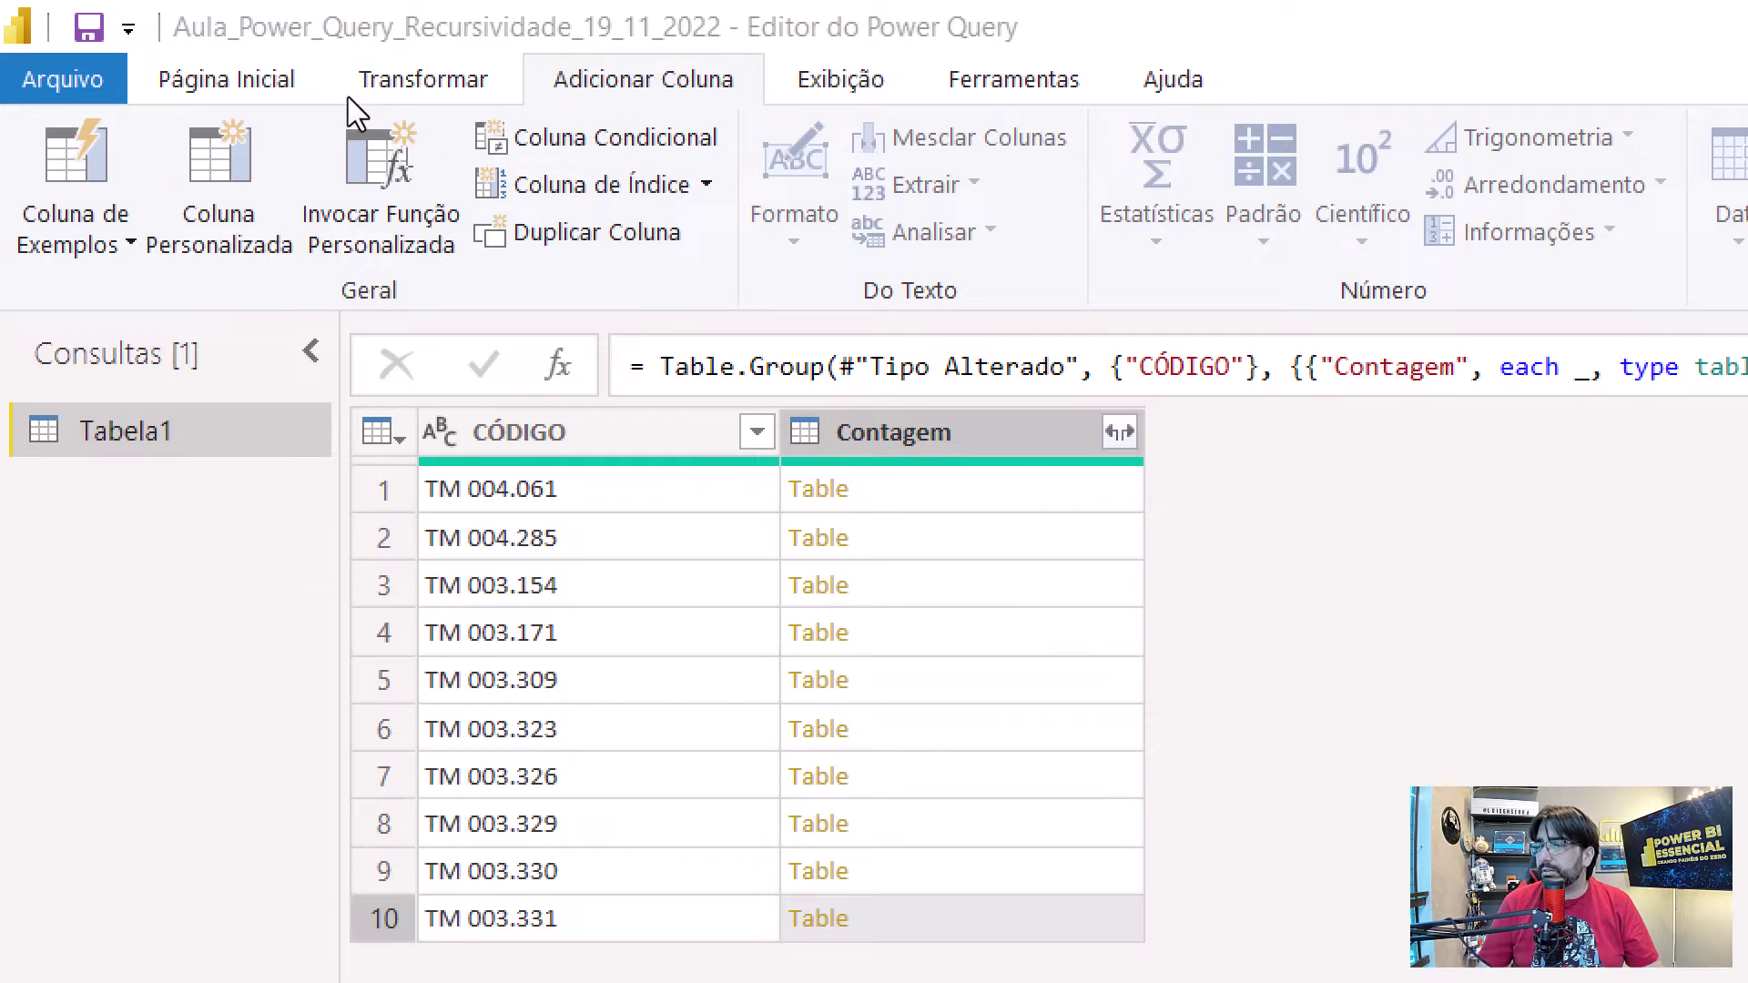
pyautogui.click(706, 188)
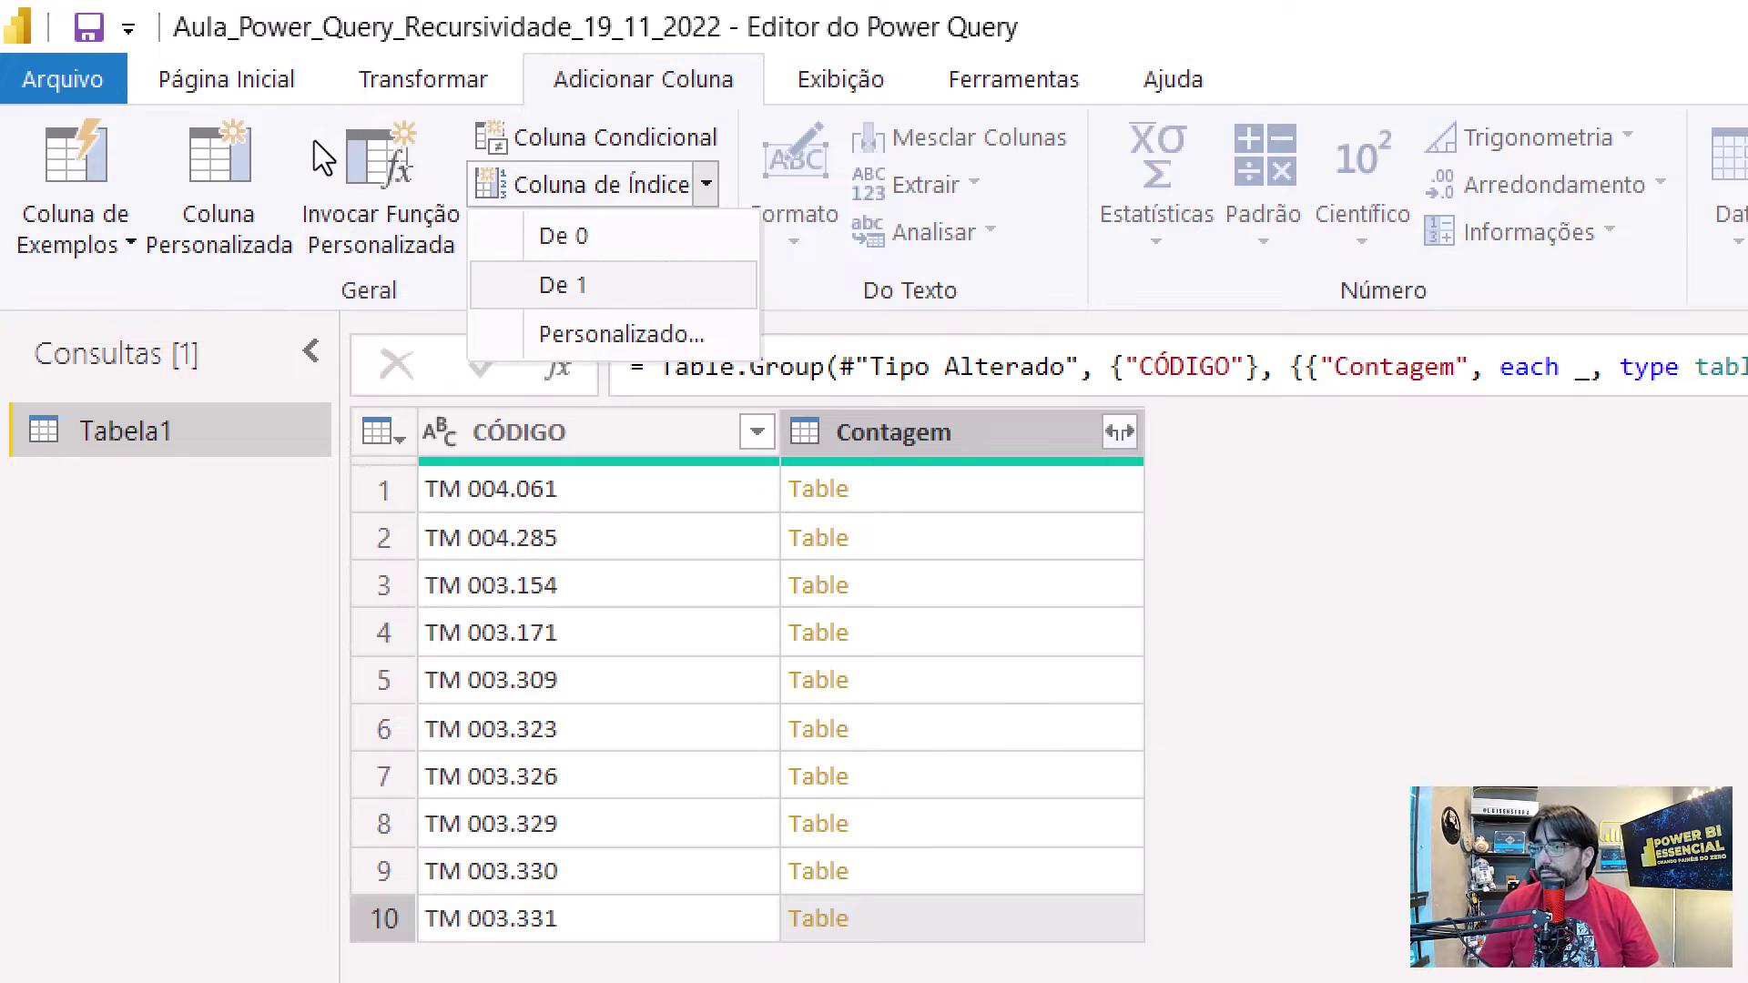
pyautogui.click(628, 282)
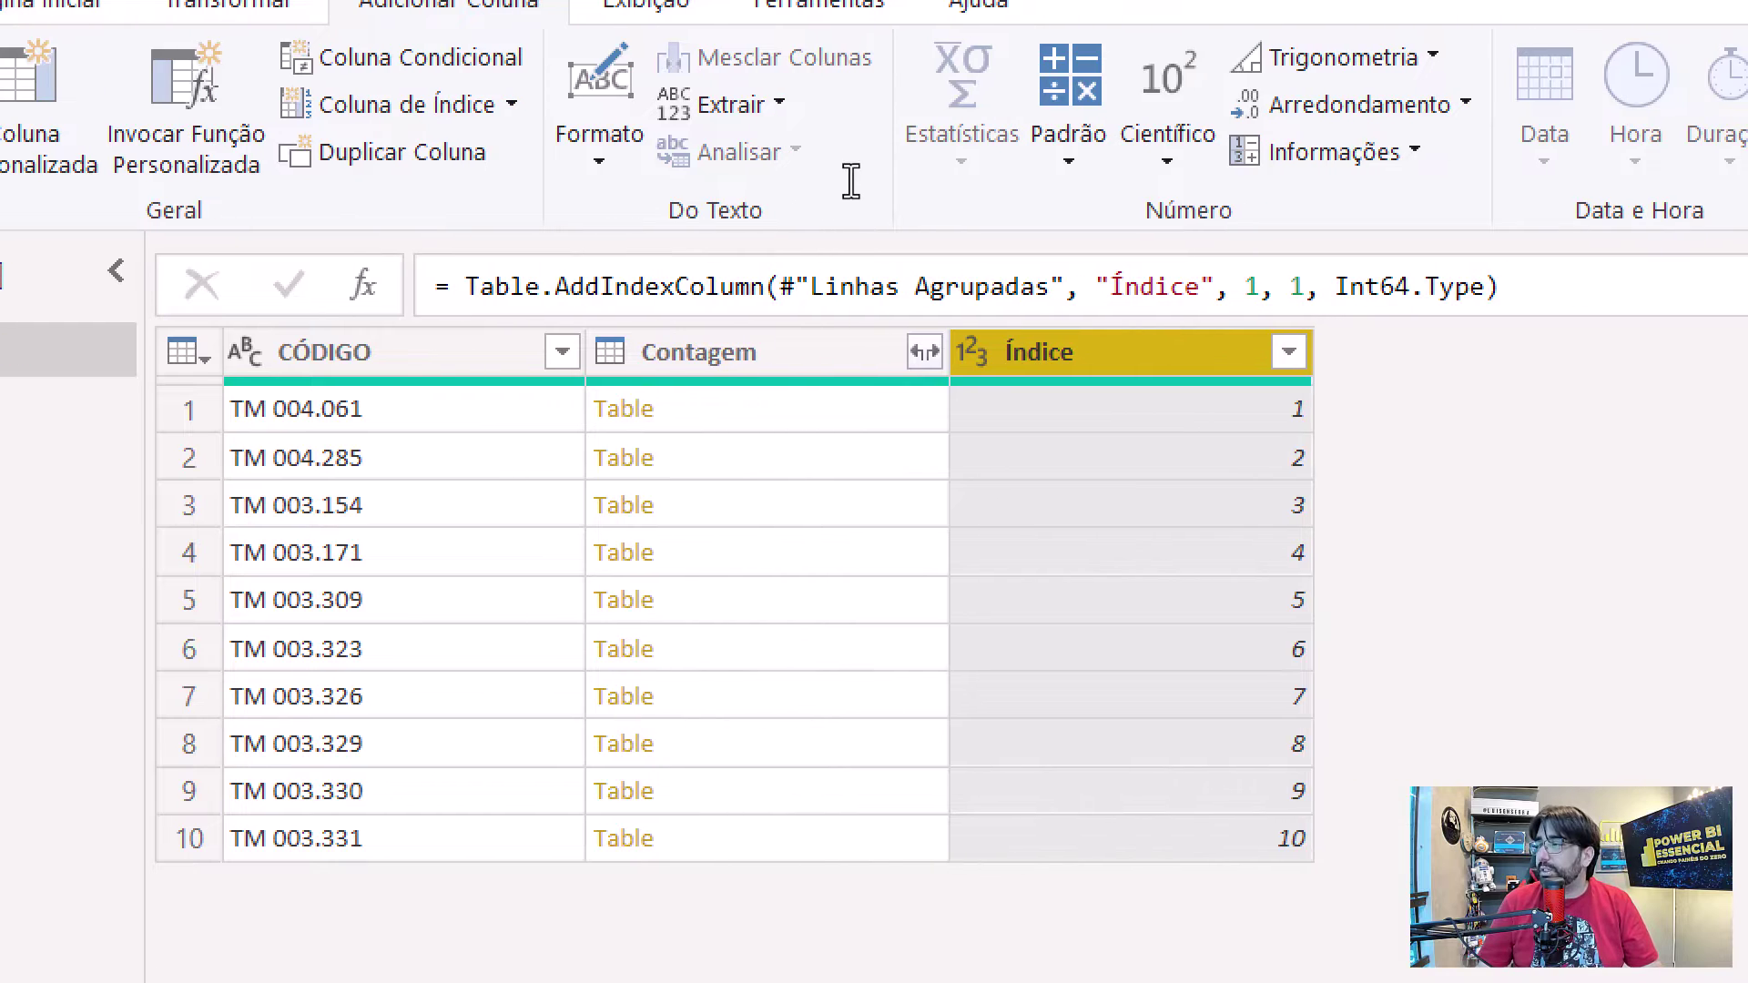
# Step: Copy the expression Table.AddIndexColumn(#"Linhas Agrupadas", "Índice", 1, 1, Int64.Type) from the index step's formula, without the equals sign
pyautogui.hotkey('shift', 'Left')
pyautogui.hotkey('shift', 'Left')
pyautogui.hotkey('shift', 'Left')
pyautogui.hotkey('shift', 'Left')
pyautogui.hotkey('shift', 'Left')
pyautogui.hotkey('shift', 'Left')
pyautogui.hotkey('shift', 'Left')
pyautogui.hotkey('shift', 'Left')
pyautogui.hotkey('shift', 'Left')
pyautogui.hotkey('shift', 'Left')
pyautogui.hotkey('shift', 'Left')
pyautogui.hotkey('shift', 'Left')
pyautogui.hotkey('shift', 'Left')
pyautogui.hotkey('shift', 'Left')
pyautogui.hotkey('shift', 'Left')
pyautogui.hotkey('shift', 'Left')
pyautogui.hotkey('shift', 'Left')
pyautogui.hotkey('shift', 'Left')
pyautogui.hotkey('shift', 'Left')
pyautogui.hotkey('shift', 'Left')
pyautogui.hotkey('shift', 'Left')
pyautogui.hotkey('shift', 'Left')
pyautogui.hotkey('shift', 'Left')
pyautogui.hotkey('shift', 'Left')
pyautogui.hotkey('shift', 'Left')
pyautogui.hotkey('shift', 'Left')
pyautogui.hotkey('shift', 'Left')
pyautogui.hotkey('shift', 'Left')
pyautogui.hotkey('shift', 'Left')
pyautogui.hotkey('shift', 'Left')
pyautogui.hotkey('shift', 'Left')
pyautogui.hotkey('shift', 'Left')
pyautogui.hotkey('shift', 'Left')
pyautogui.hotkey('shift', 'Left')
pyautogui.hotkey('shift', 'Left')
pyautogui.hotkey('shift', 'Left')
pyautogui.hotkey('shift', 'Left')
pyautogui.hotkey('shift', 'Left')
pyautogui.hotkey('shift', 'Left')
pyautogui.hotkey('shift', 'Left')
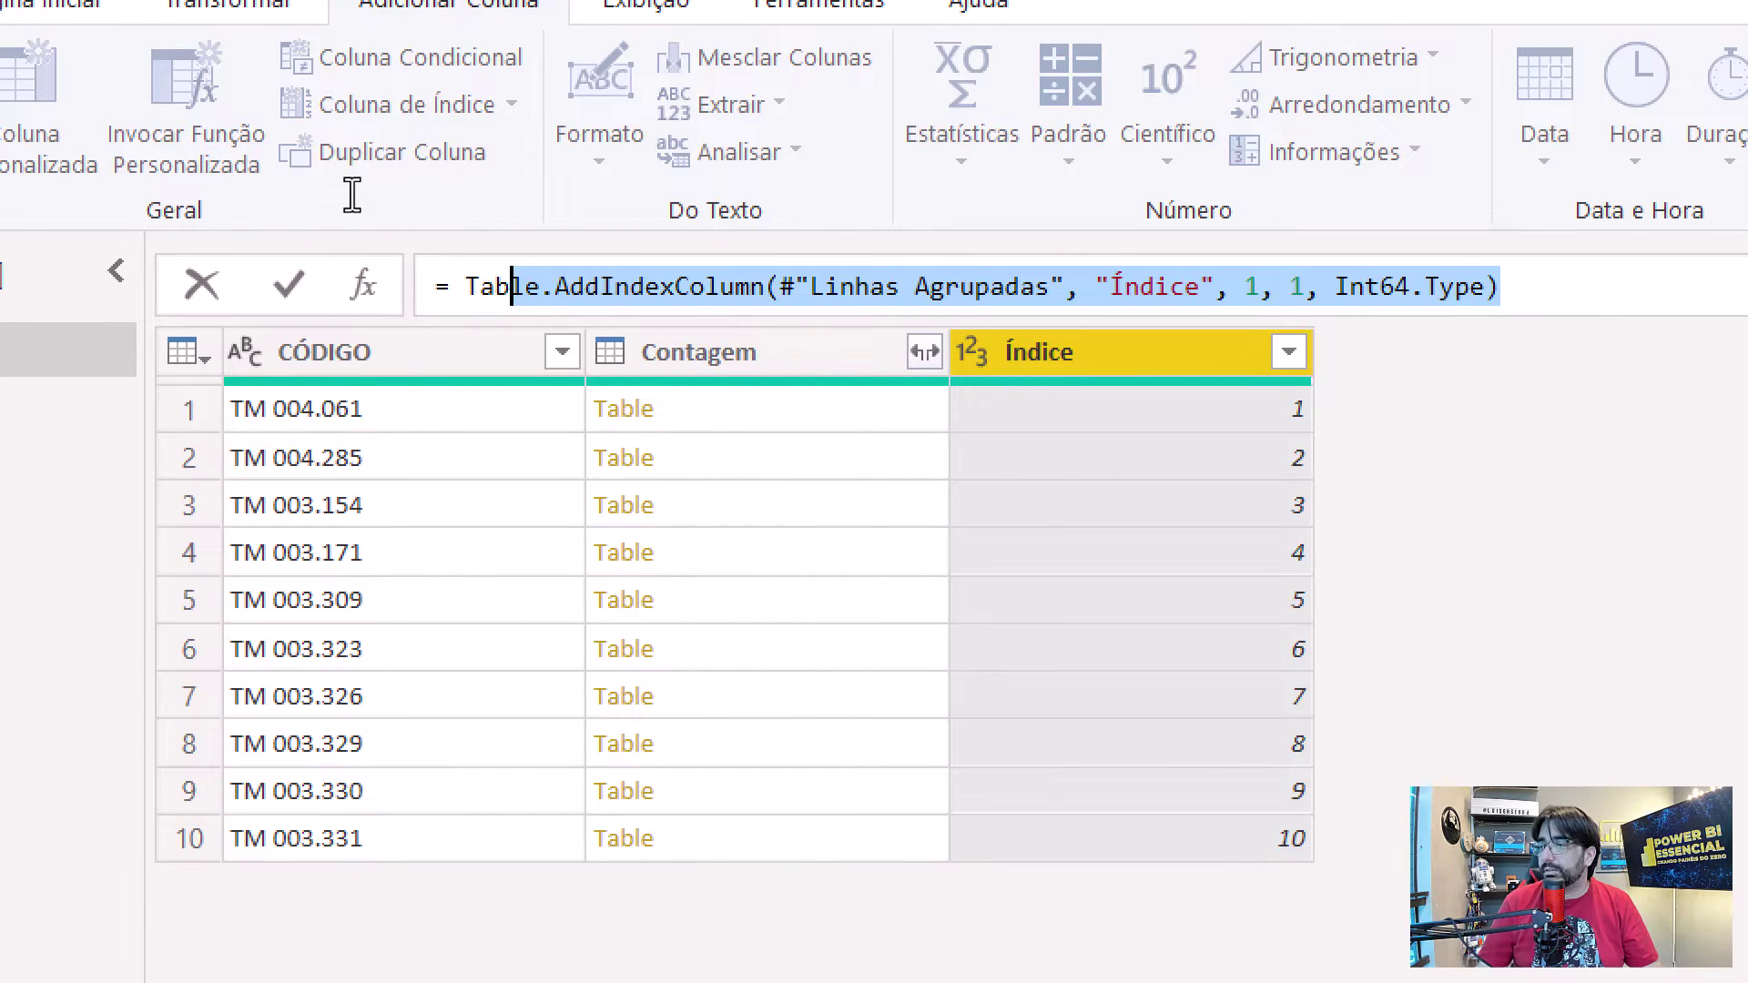
pyautogui.hotkey('shift', 'Left')
pyautogui.hotkey('ctrl', 'c')
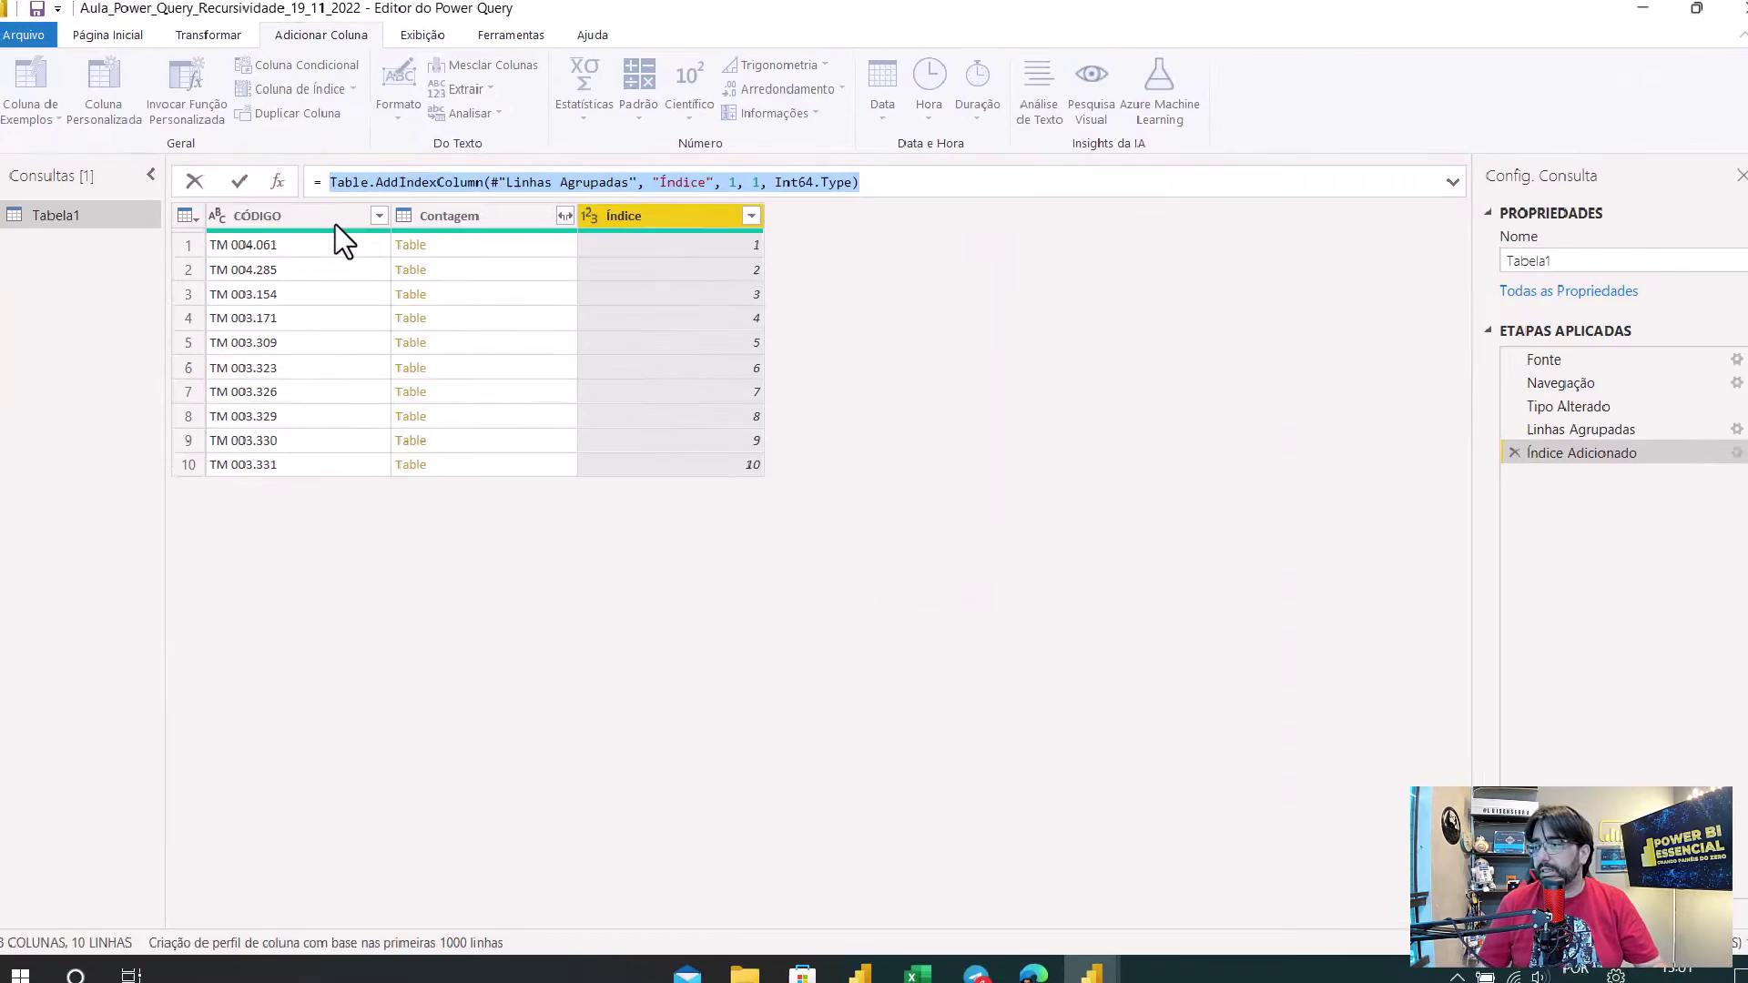
# Step: Open Bloco de notas, paste the copied index formula into the blank note, enlarge its text and reposition the window
pyautogui.press('super')
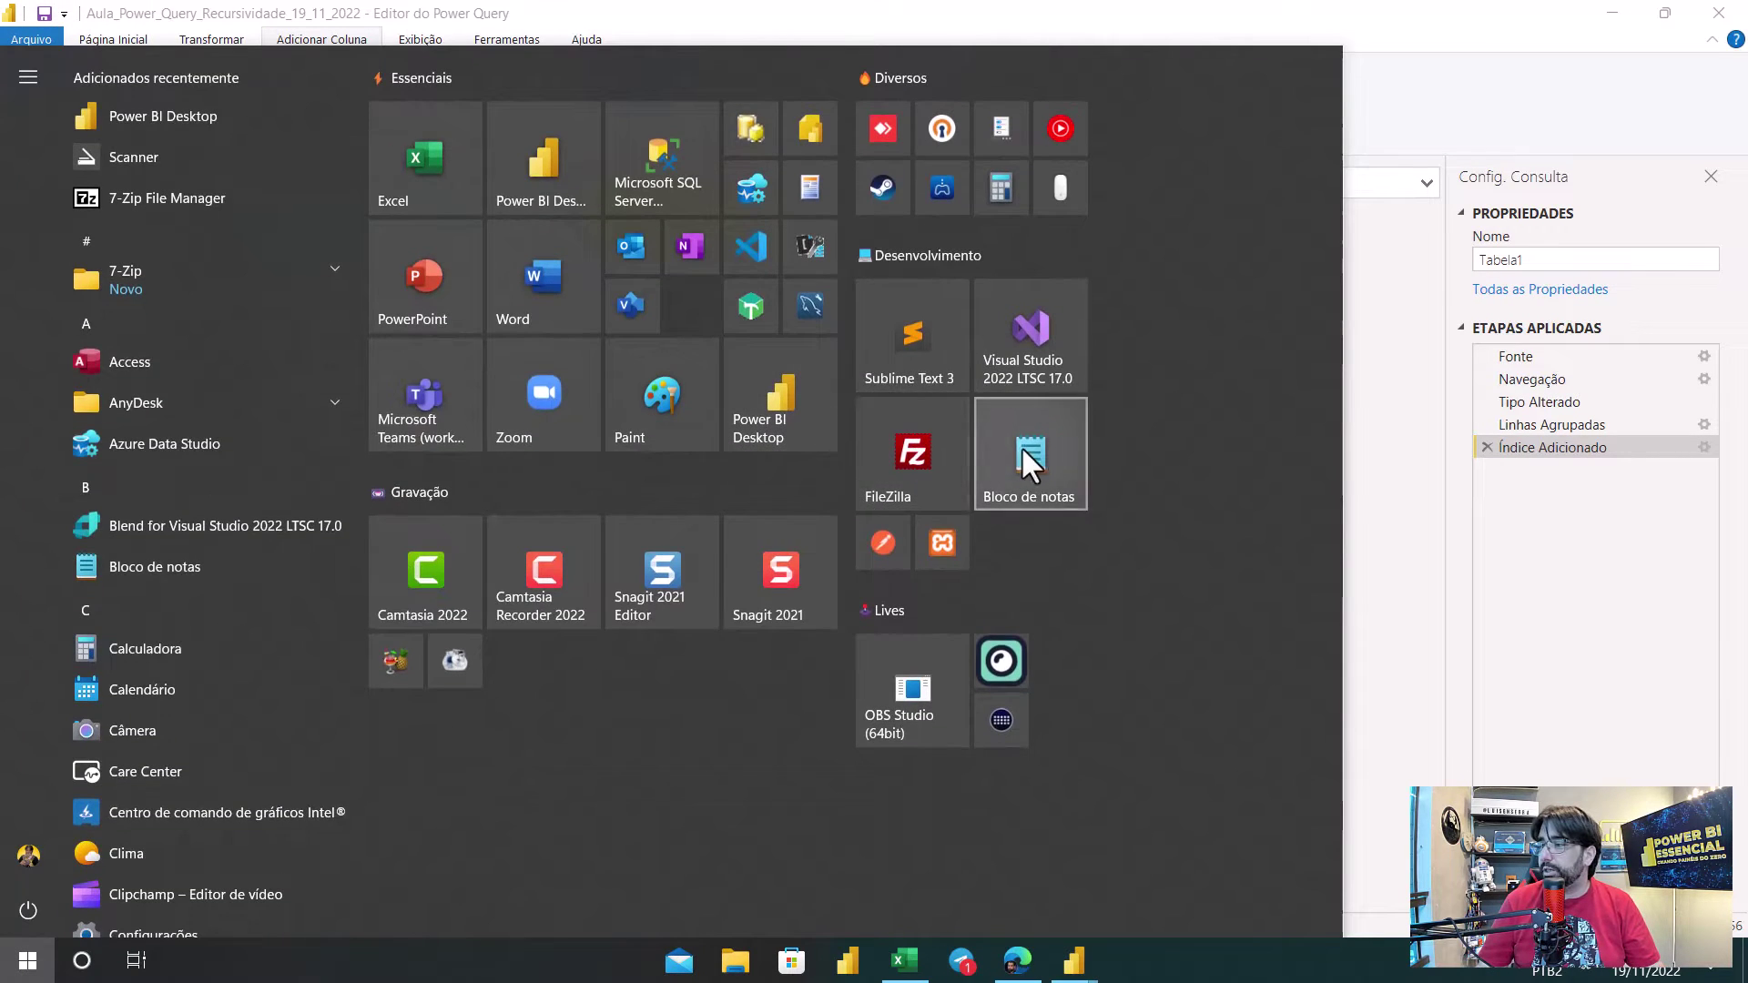
pyautogui.click(1027, 456)
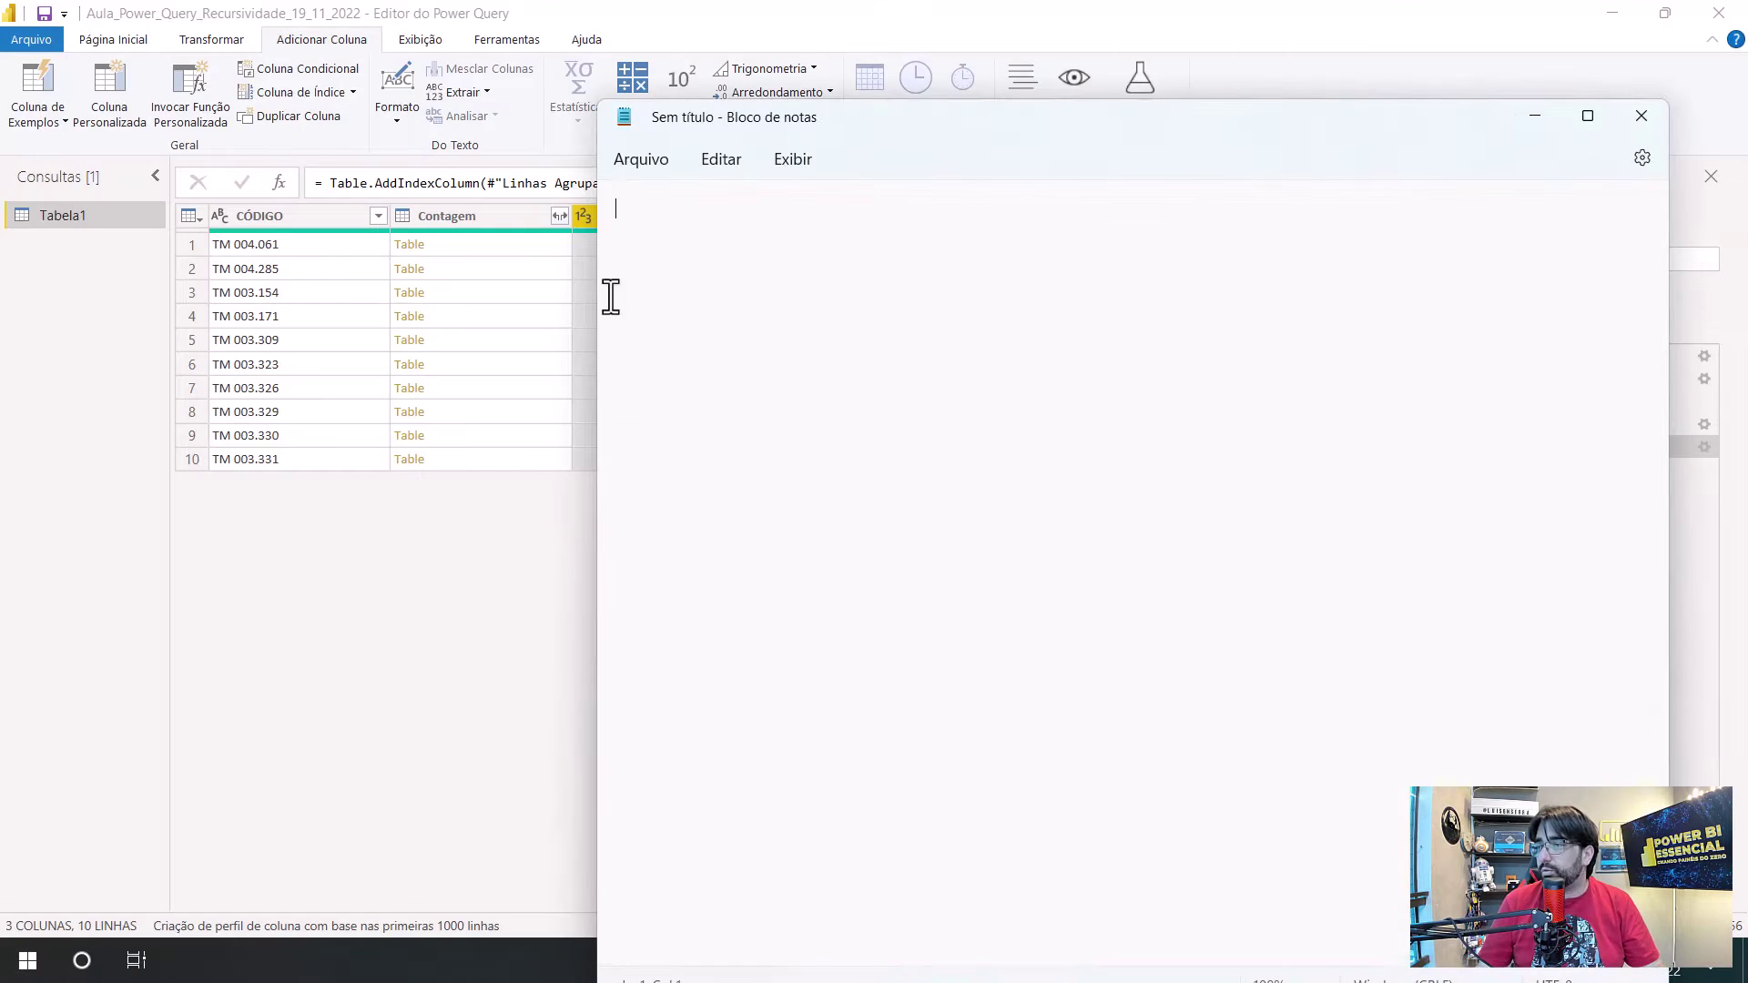
pyautogui.hotkey('ctrl', 'v')
pyautogui.scroll(7, 847, 346)
pyautogui.moveTo(1057, 118); pyautogui.dragTo(767, 386)
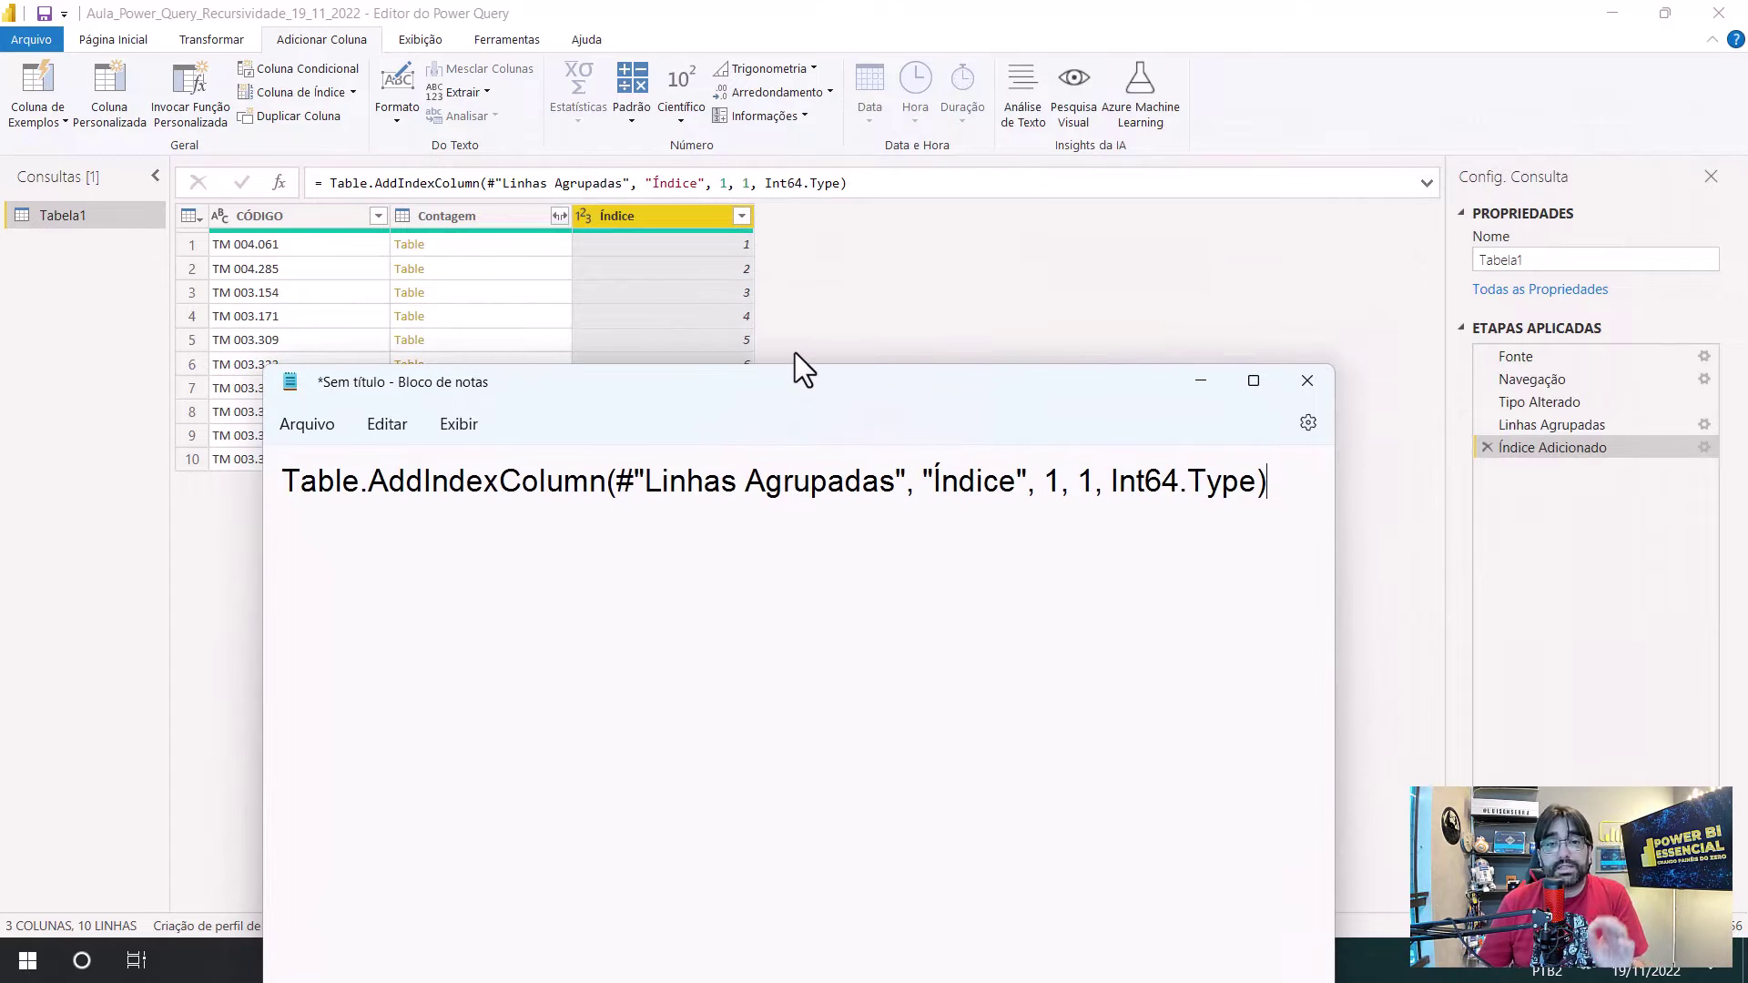
# Step: Return to the Power Query editor and delete the applied step Índice Adicionado
pyautogui.click(843, 321)
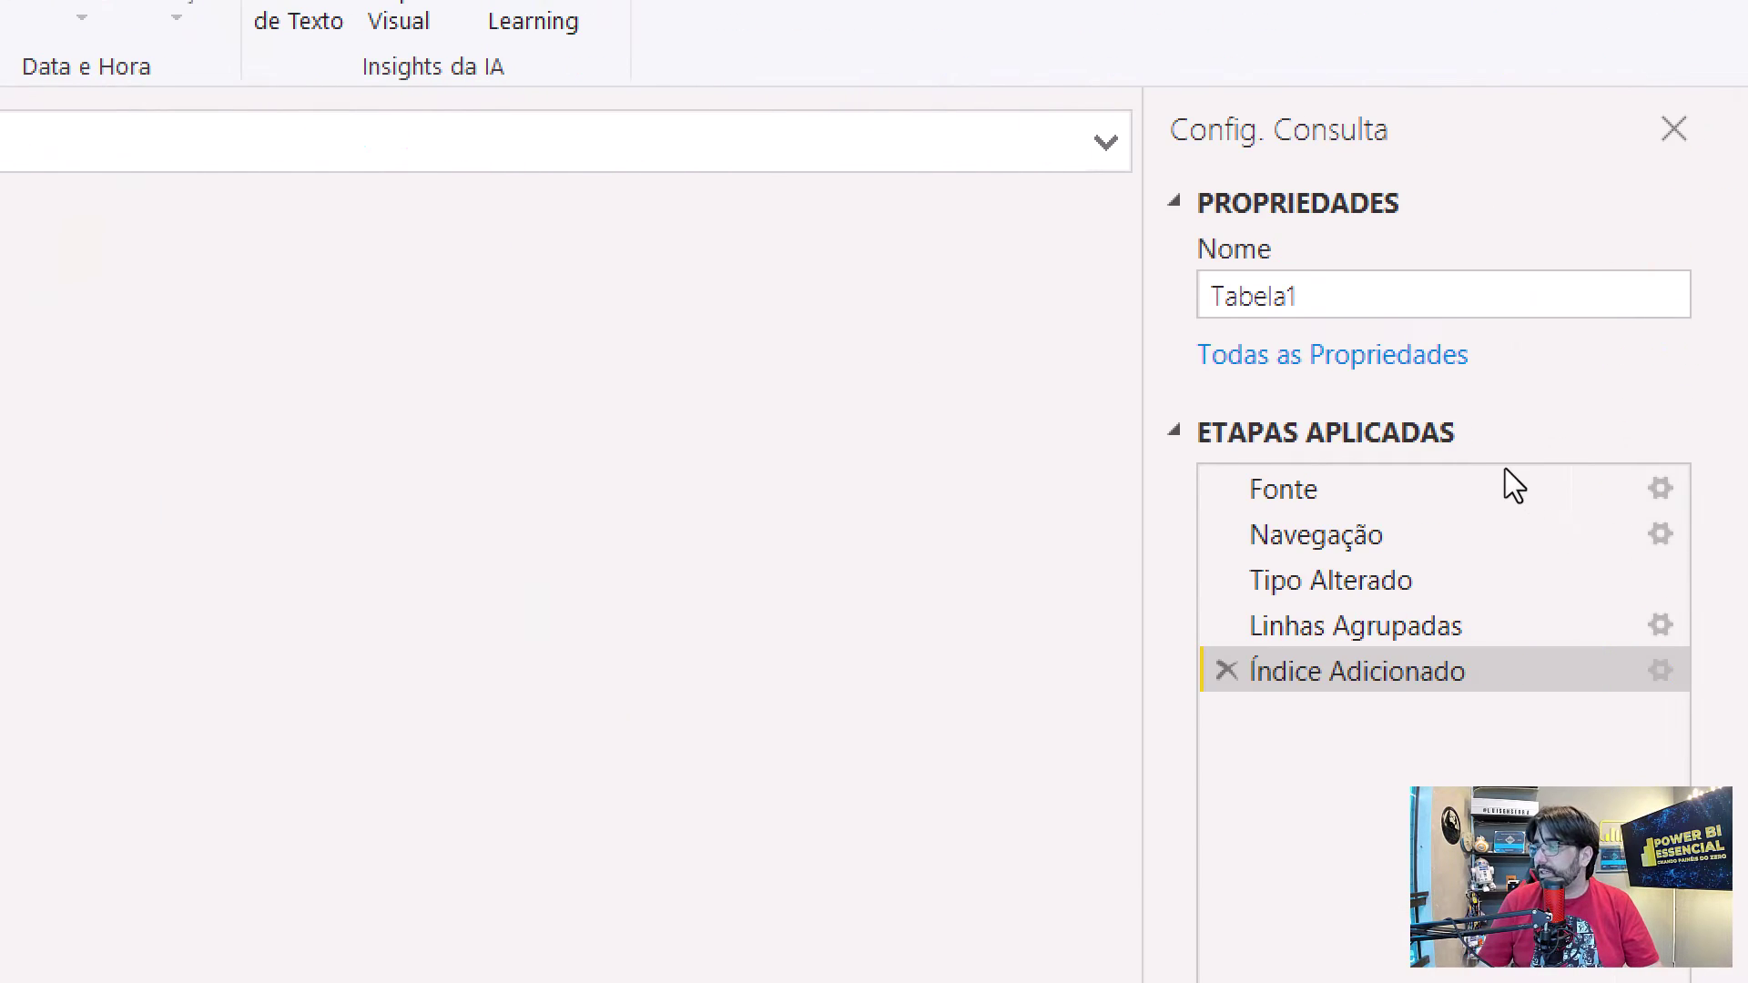
pyautogui.press('Delete')
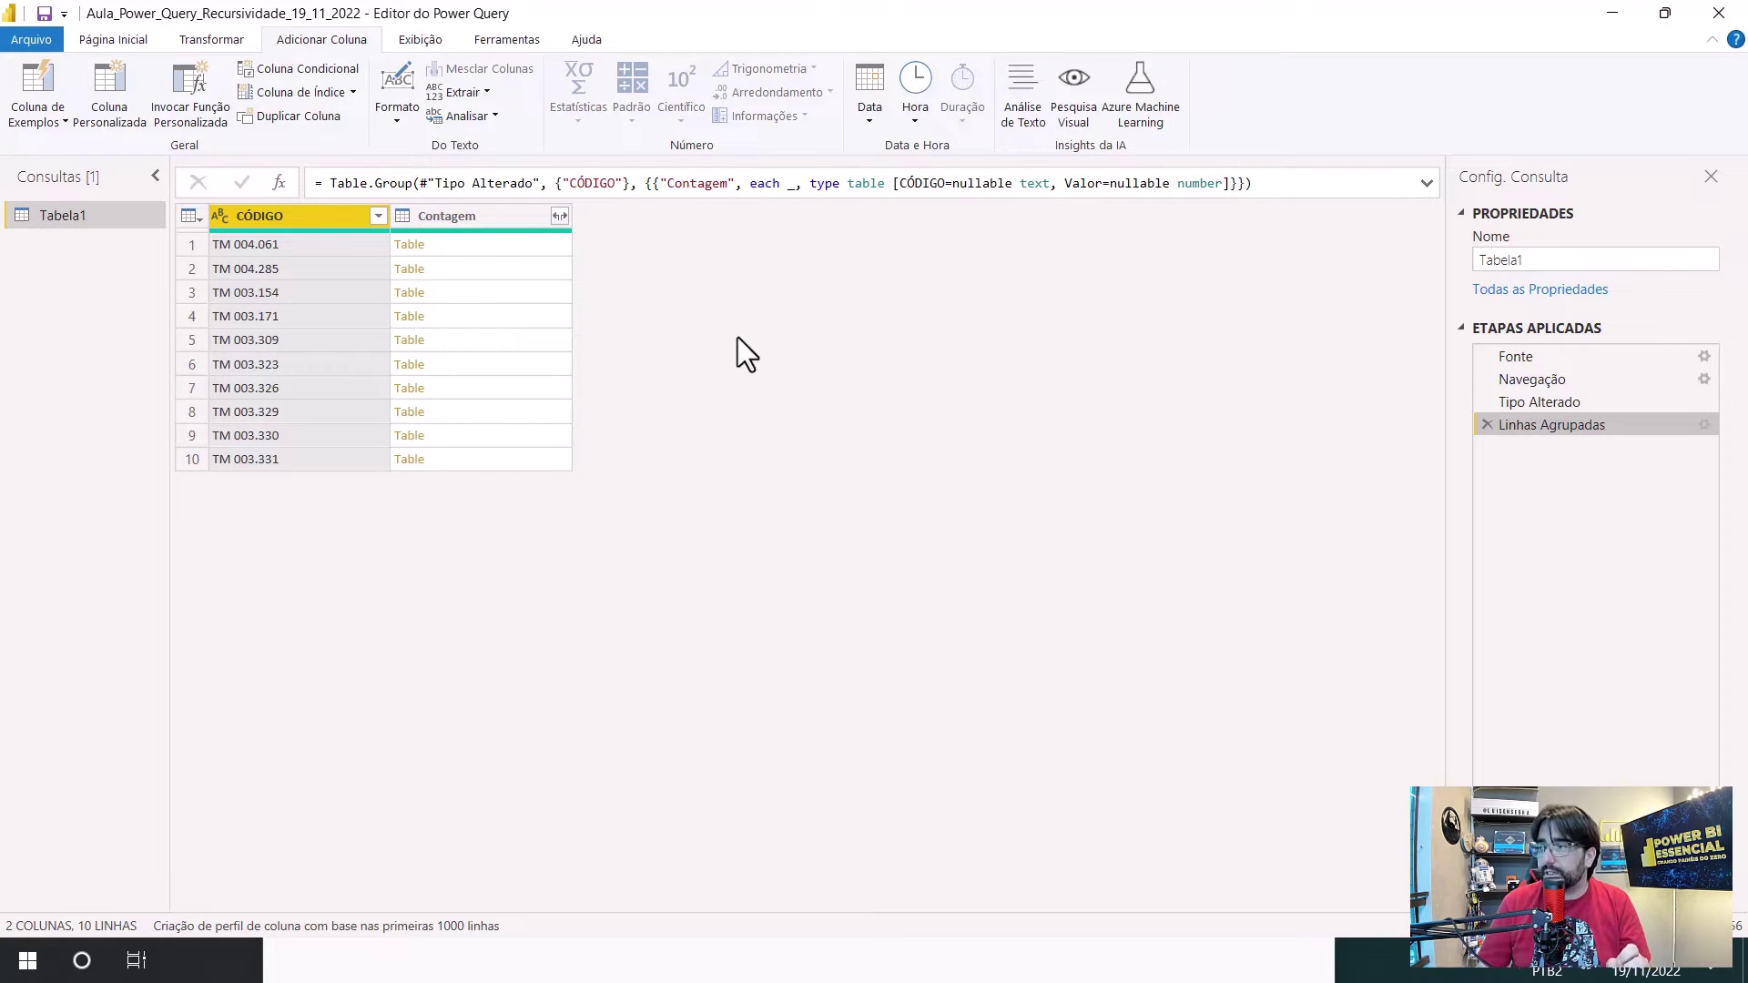
# Step: Expand the formula bar and break the Table.Group formula onto a new line before the {{"Contagem" argument
pyautogui.click(1427, 184)
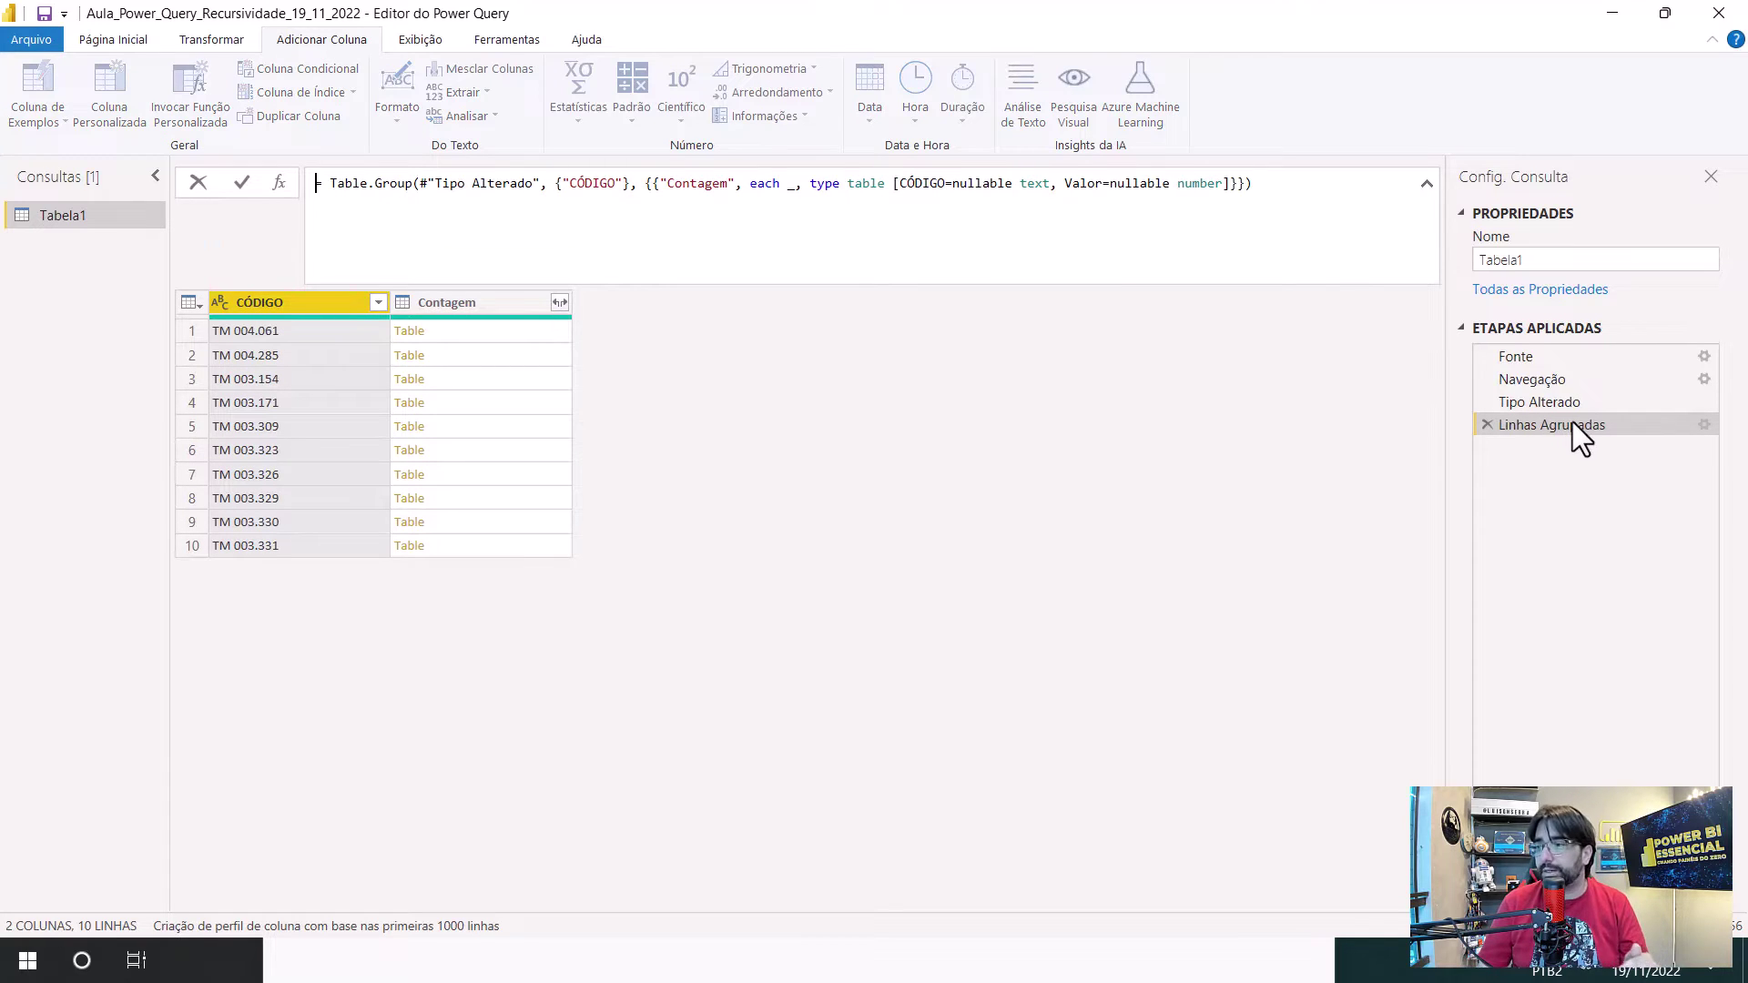
pyautogui.click(673, 190)
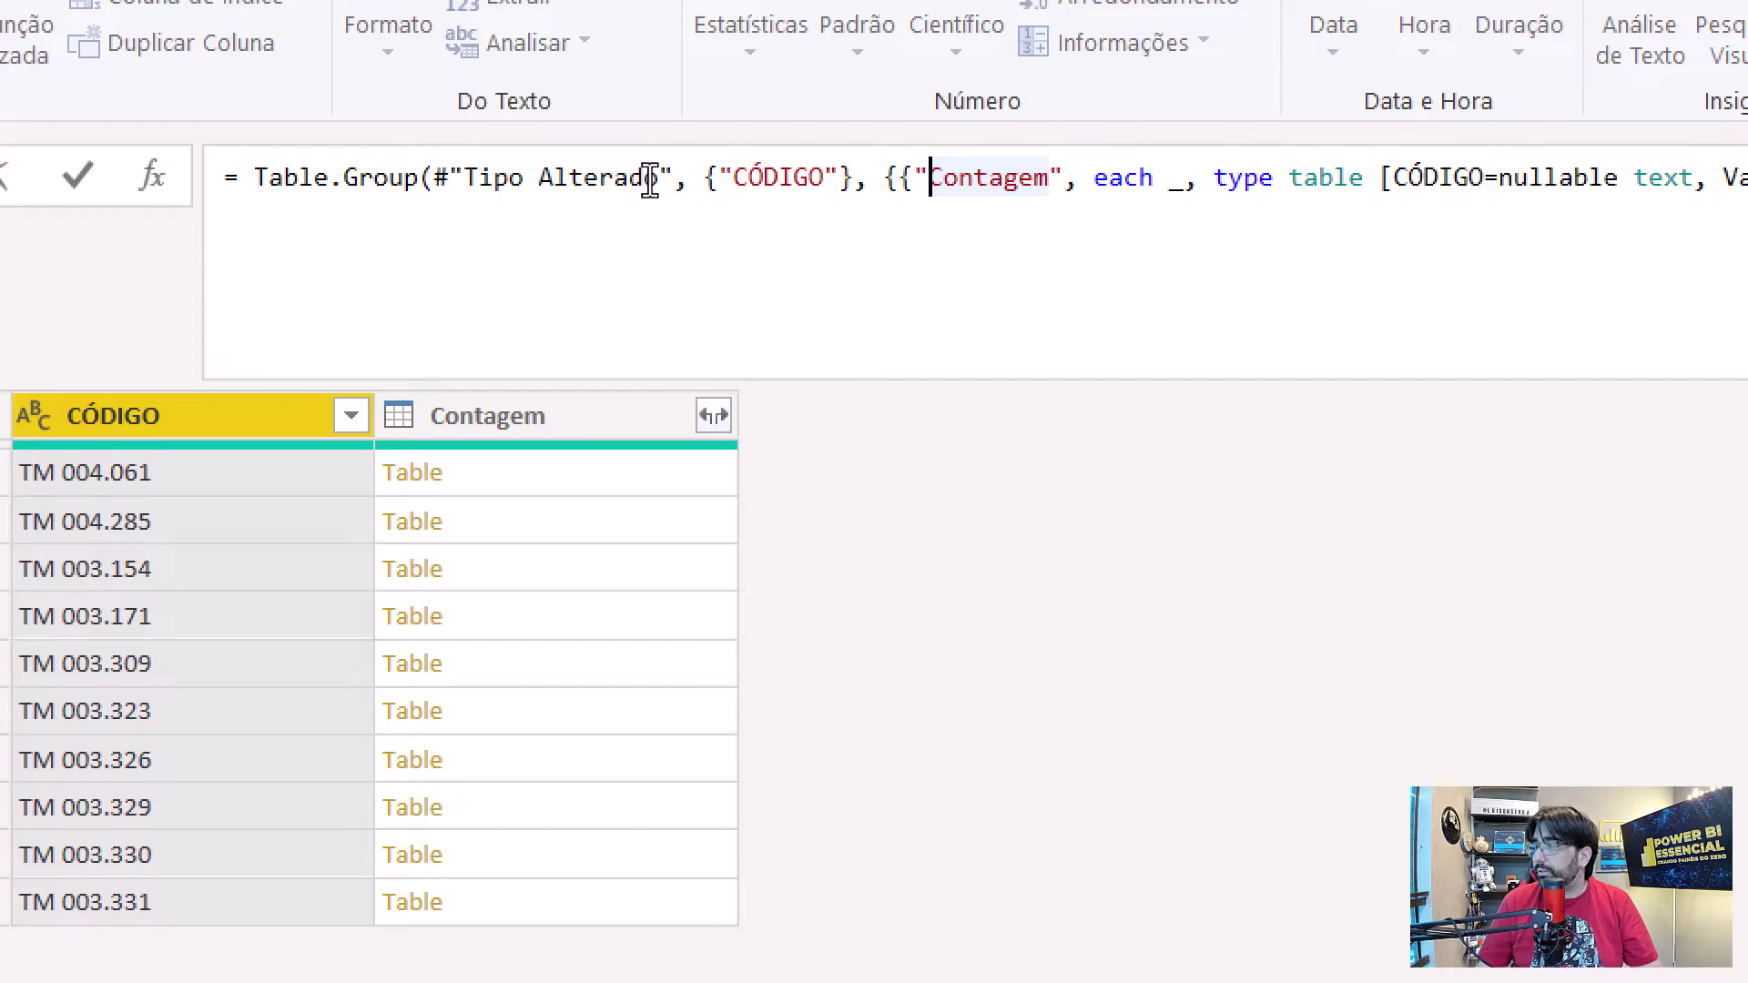
pyautogui.press('Left')
pyautogui.press('Left')
pyautogui.press('Left')
pyautogui.press('Left')
pyautogui.hotkey('shift', 'Return')
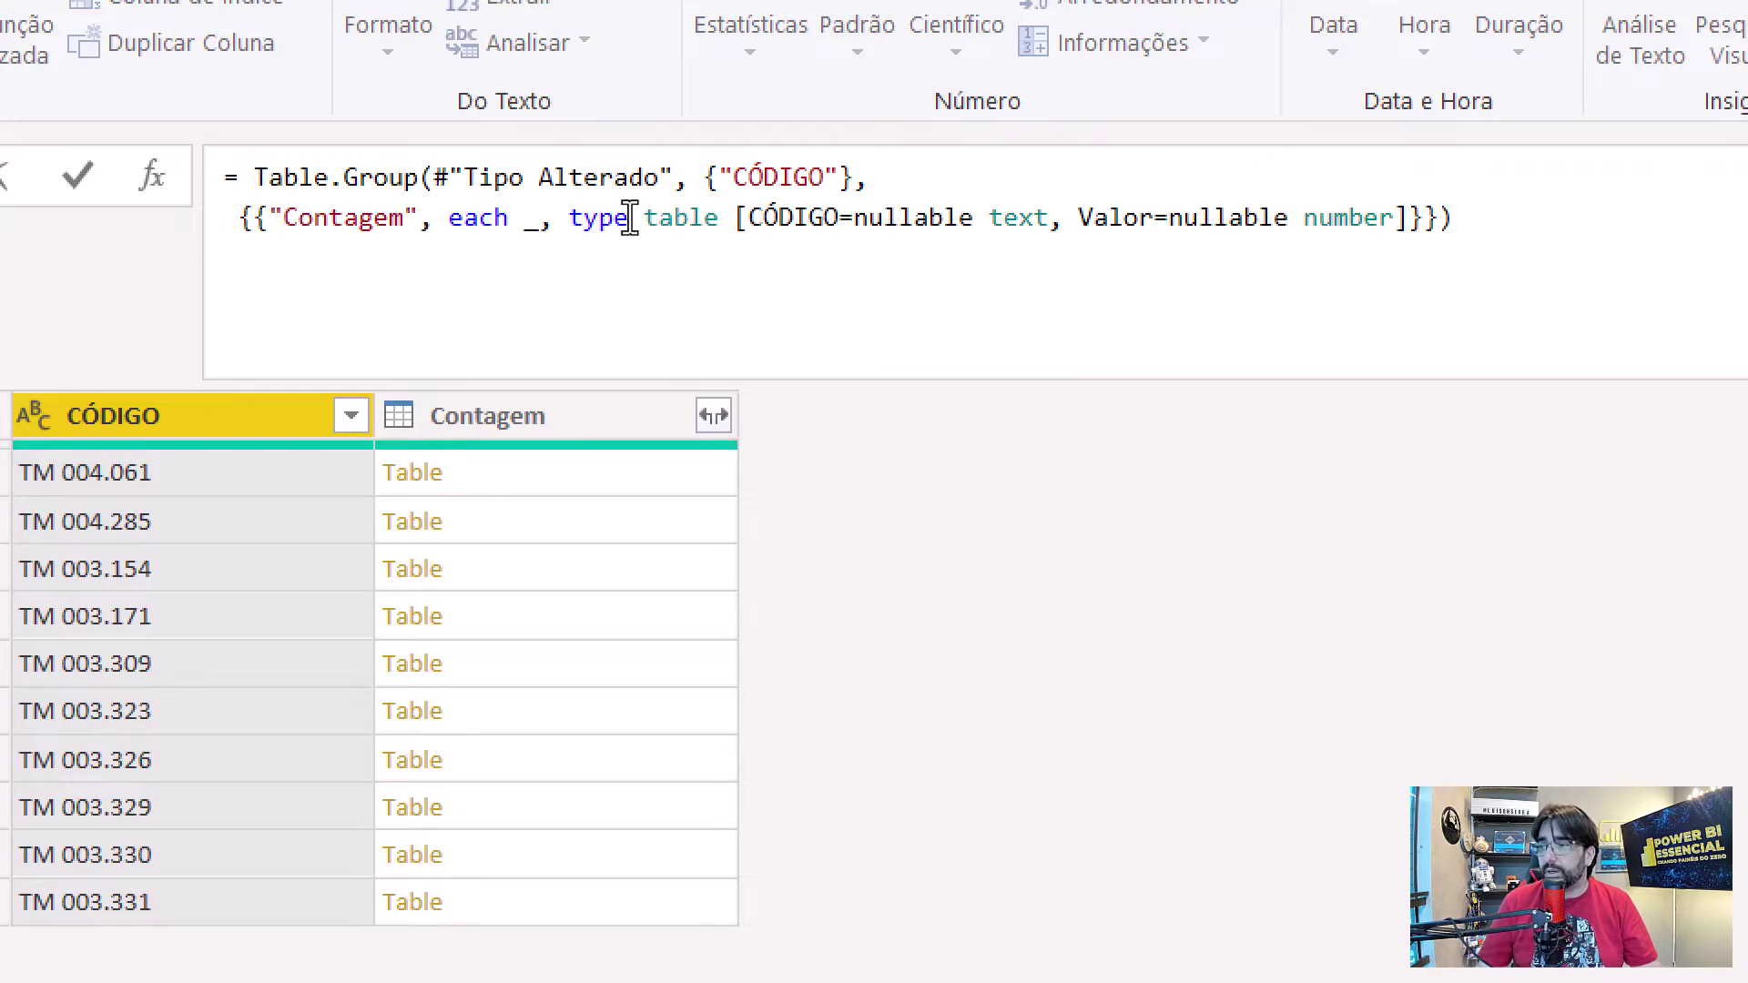
# Step: Examine the Table.Group function's source table #"Tipo Alterado" and its grouping key list {"CÓDIGO"}
pyautogui.click(392, 180)
pyautogui.doubleClick(335, 178)
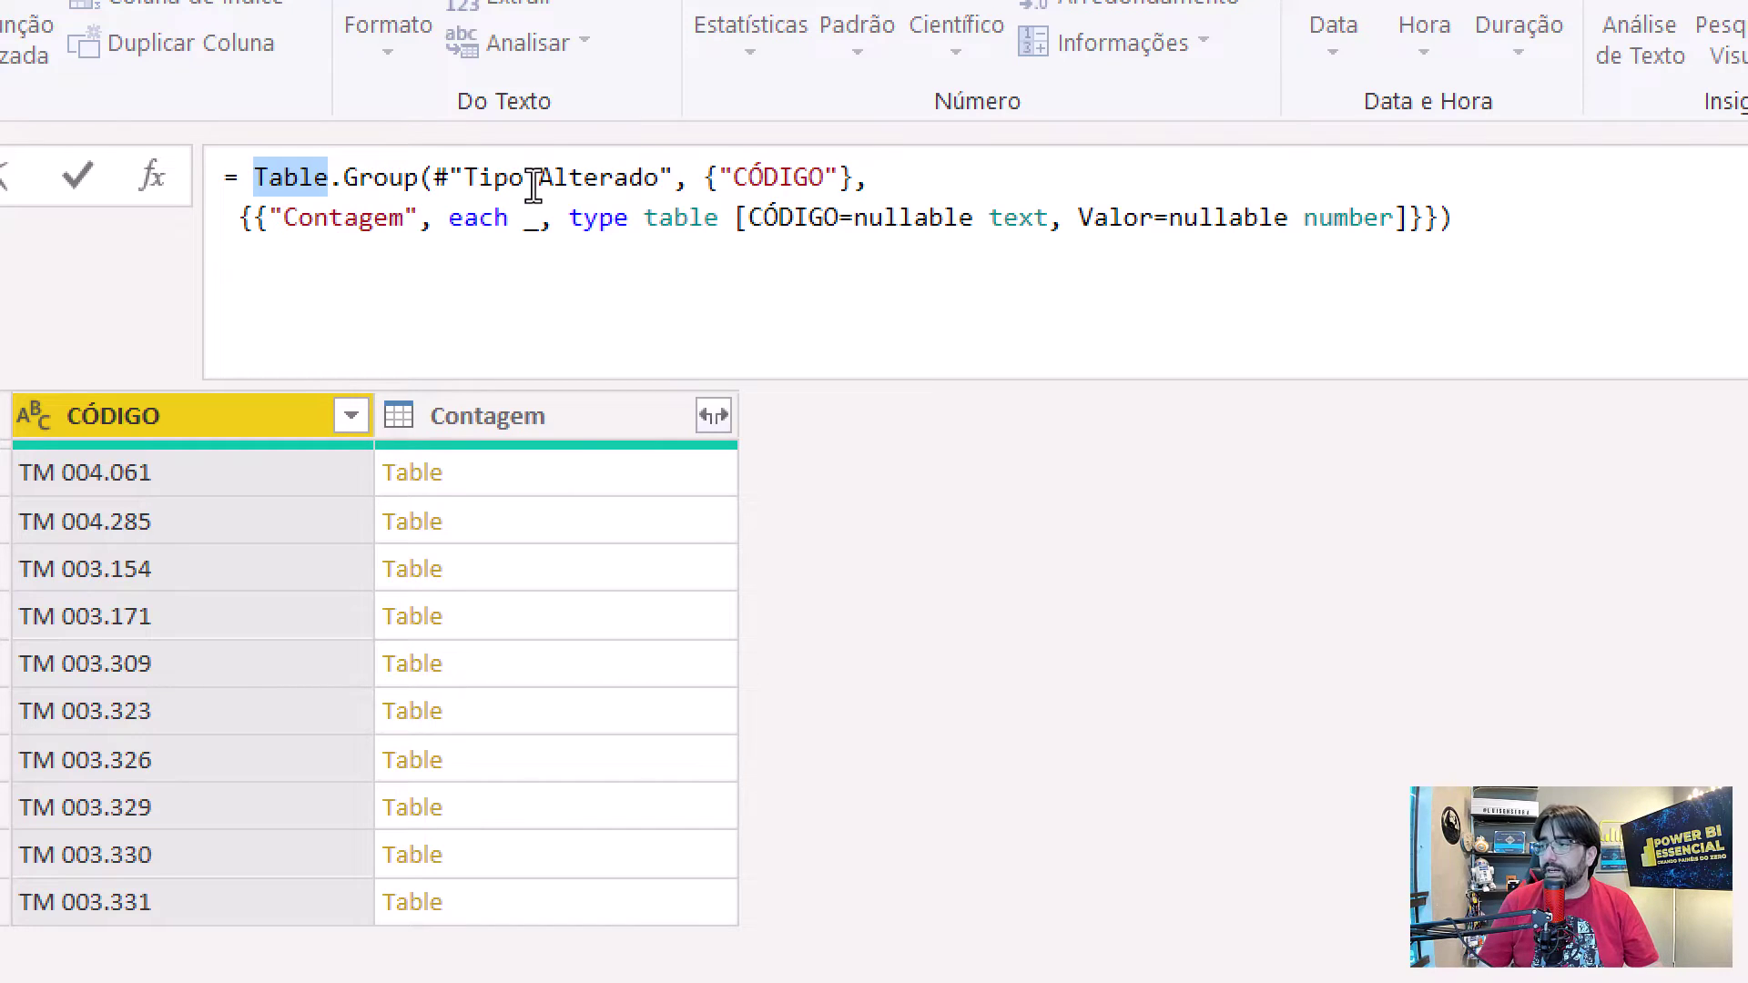
pyautogui.moveTo(658, 178); pyautogui.dragTo(432, 178)
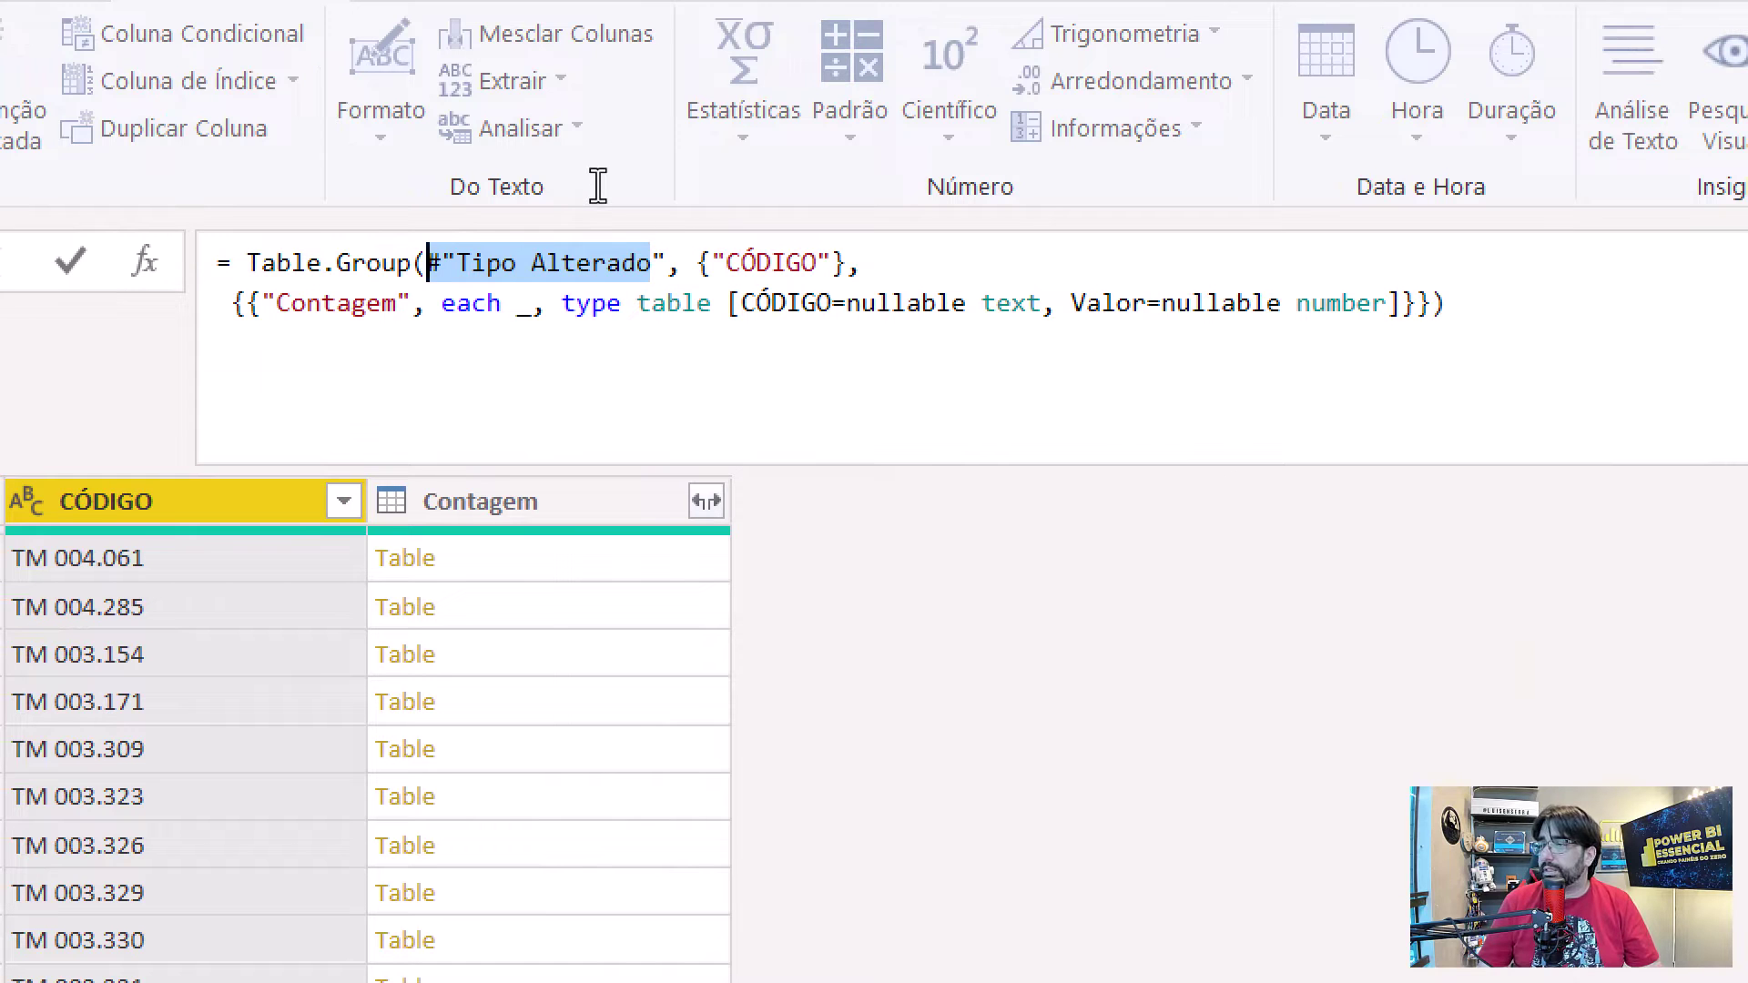
pyautogui.doubleClick(771, 263)
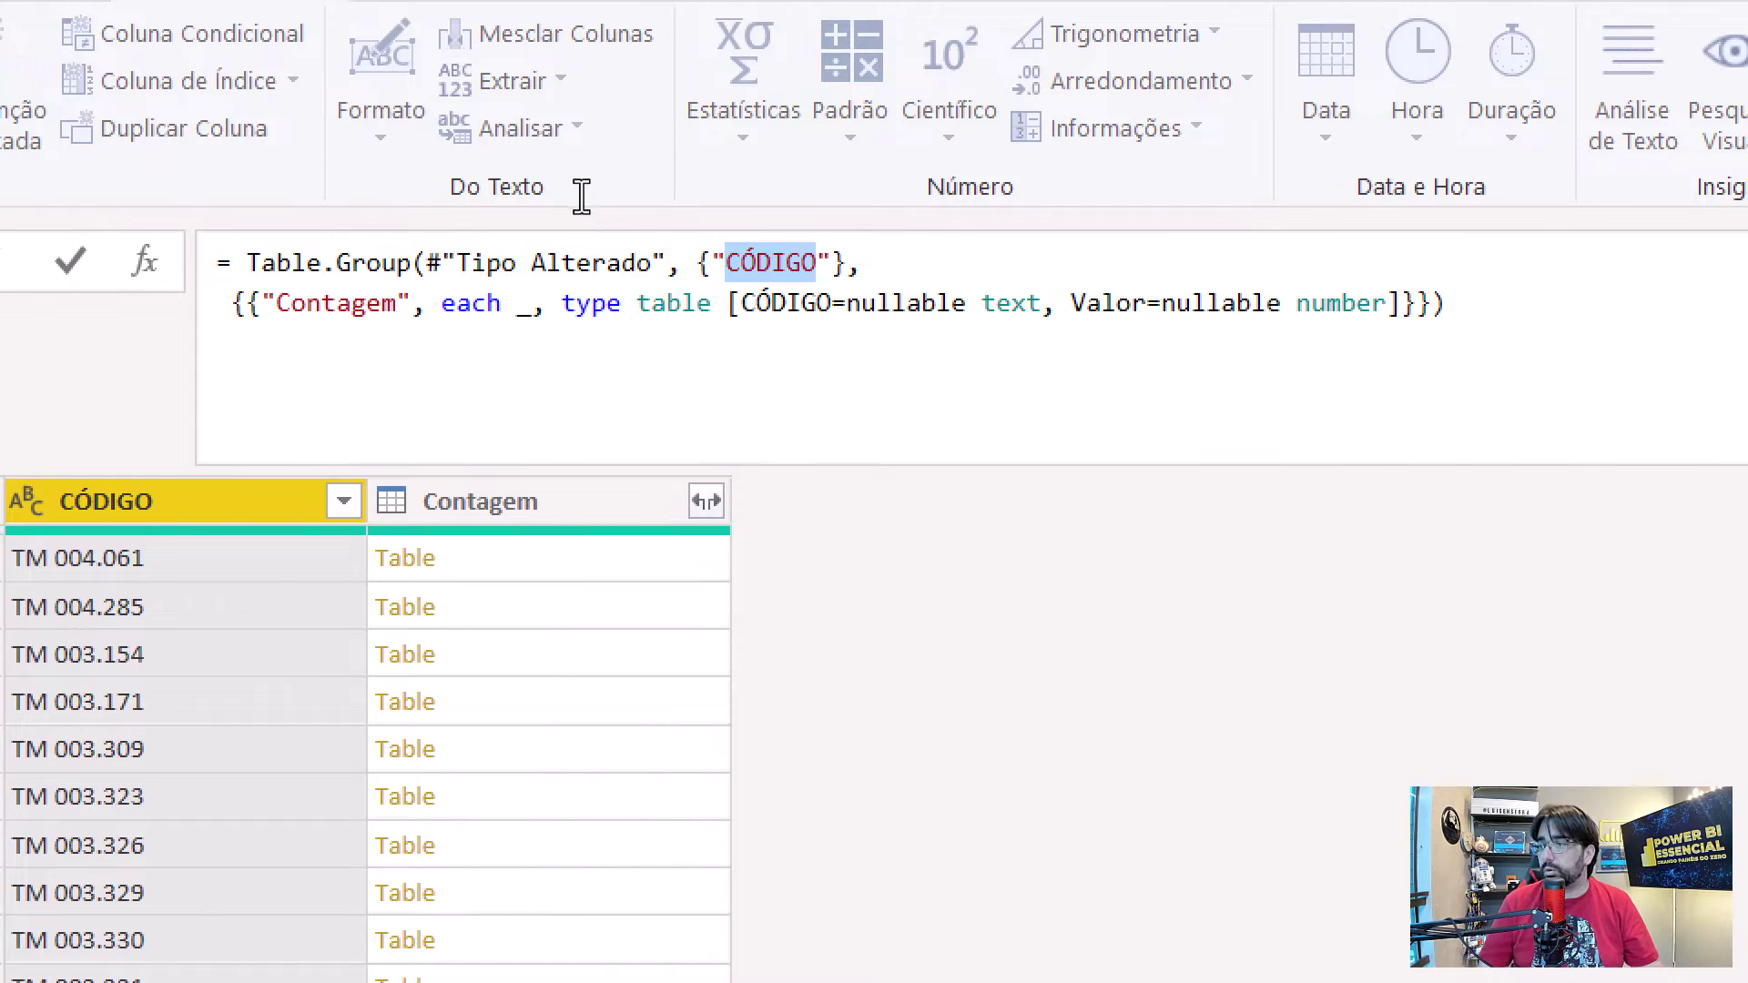
pyautogui.click(759, 263)
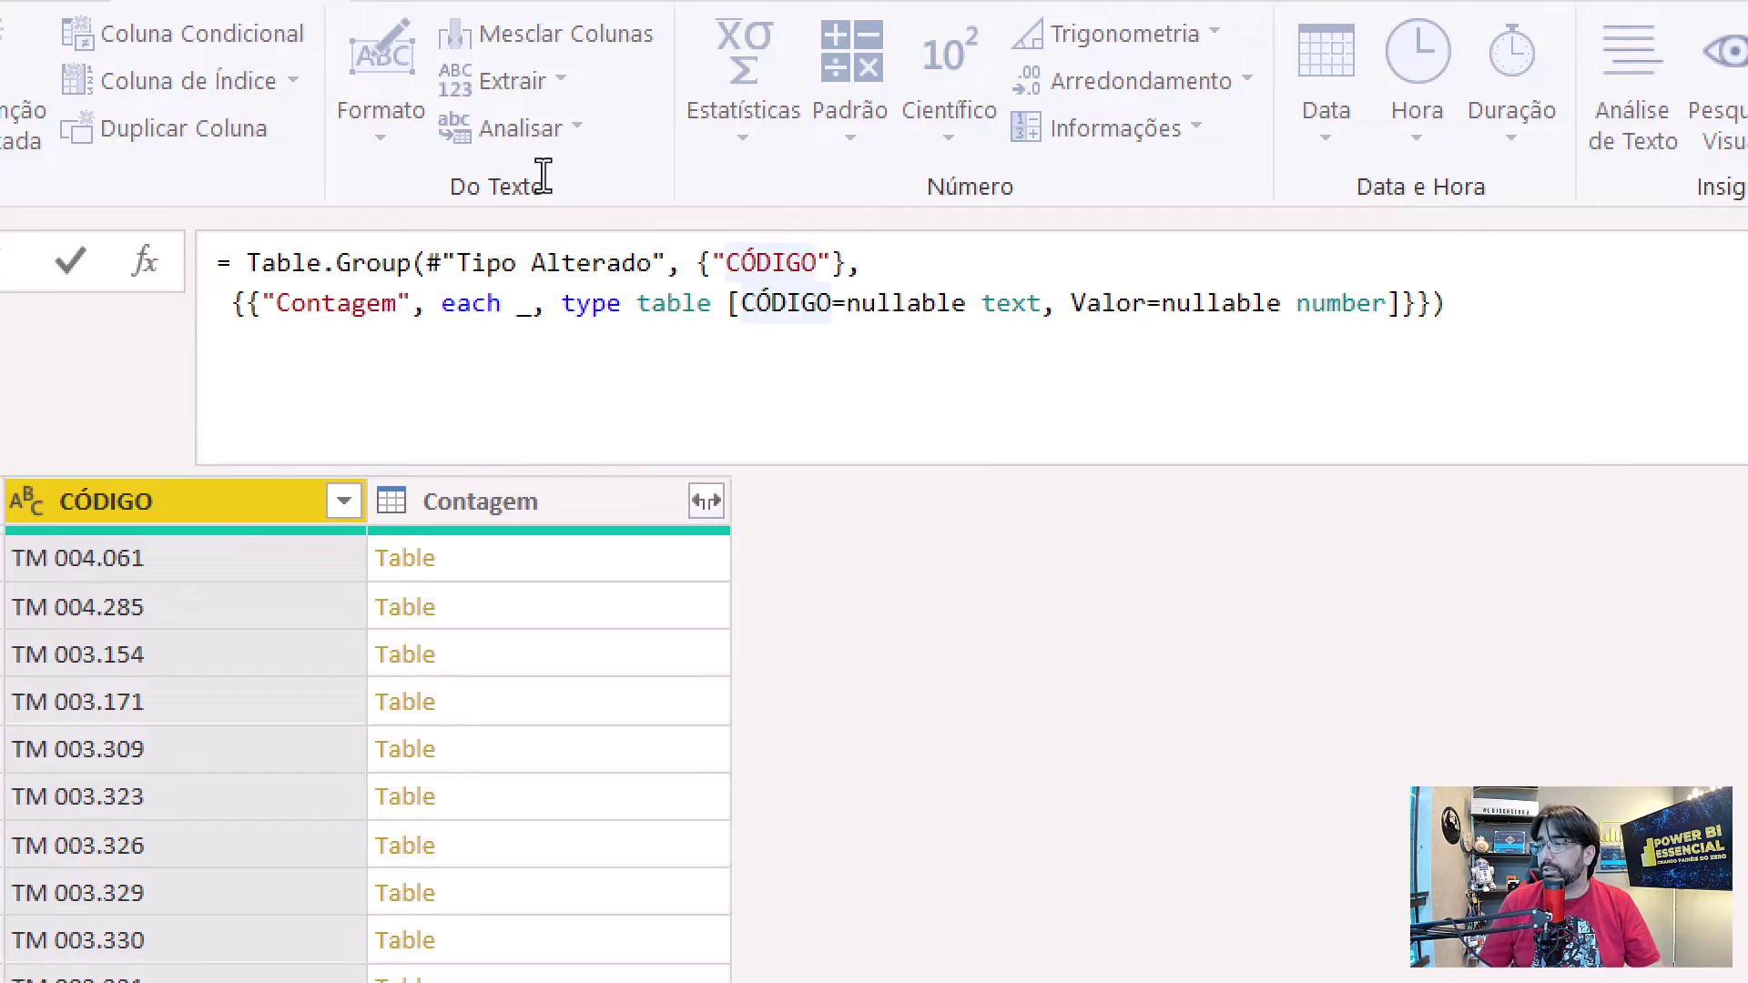
pyautogui.moveTo(696, 263); pyautogui.dragTo(801, 263)
pyautogui.hotkey('shift', 'Right')
pyautogui.hotkey('shift', 'Right')
pyautogui.hotkey('shift', 'Right')
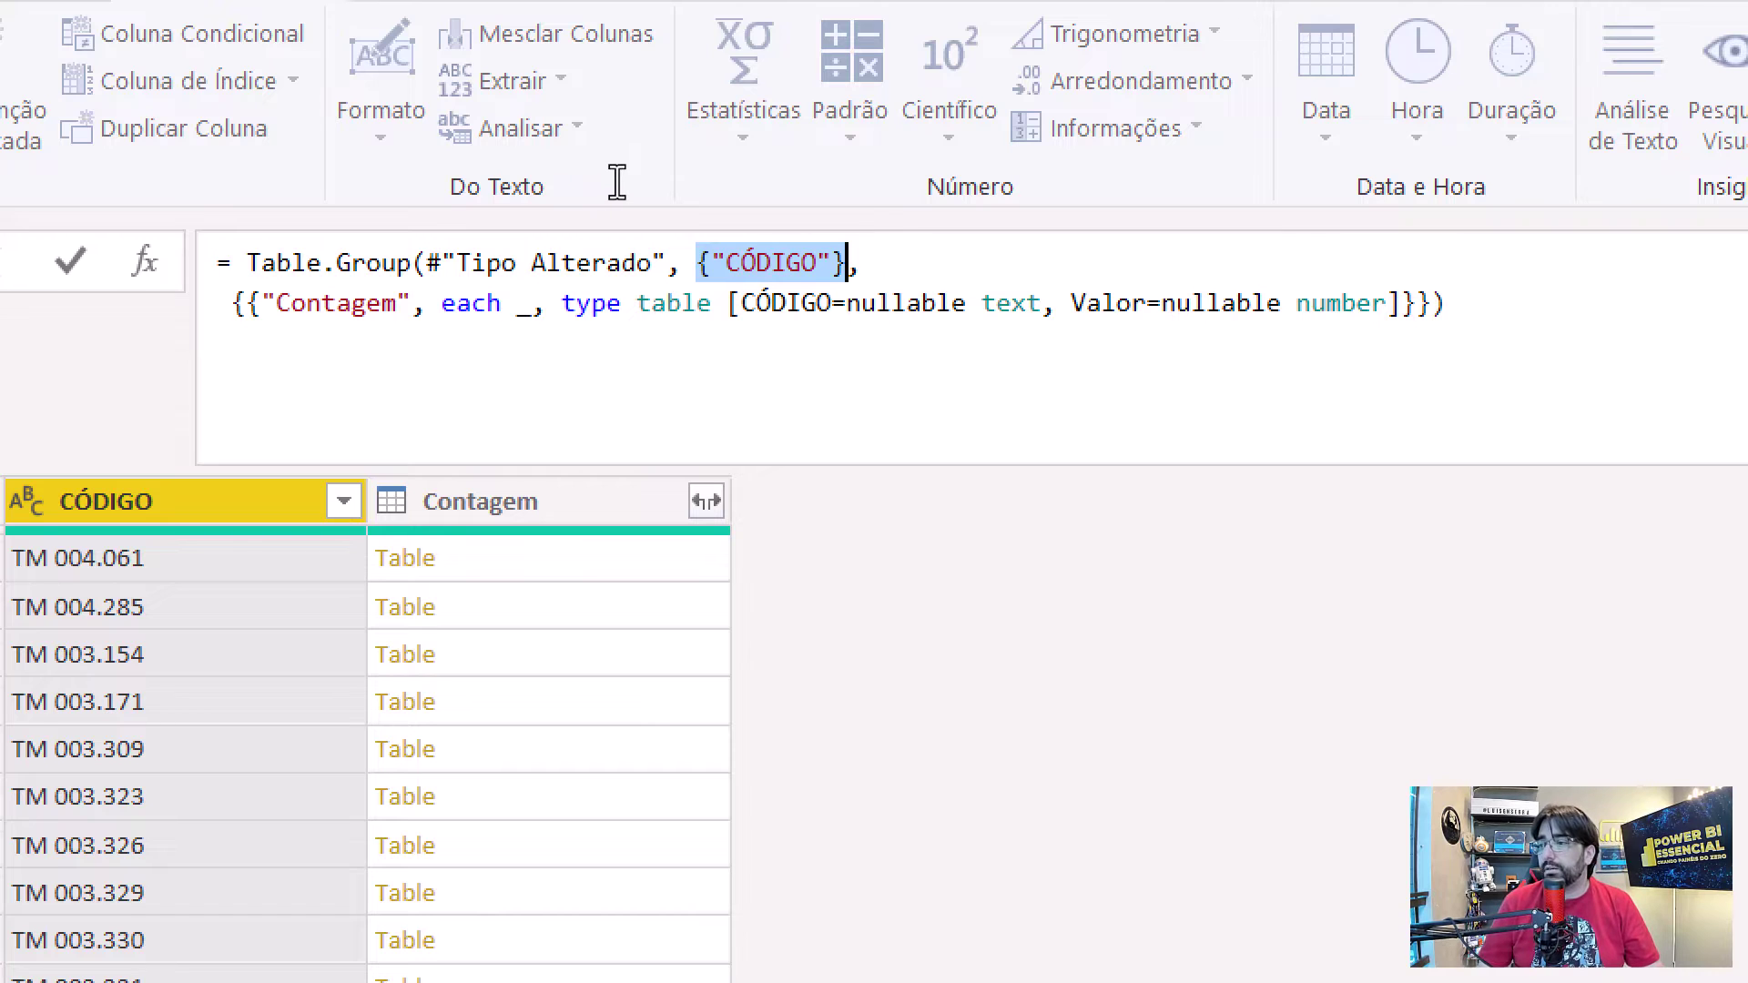
# Step: Examine the "Contagem" column name and its each _ expression in the formula, adding a space after the underscore
pyautogui.tripleClick(369, 303)
pyautogui.doubleClick(368, 303)
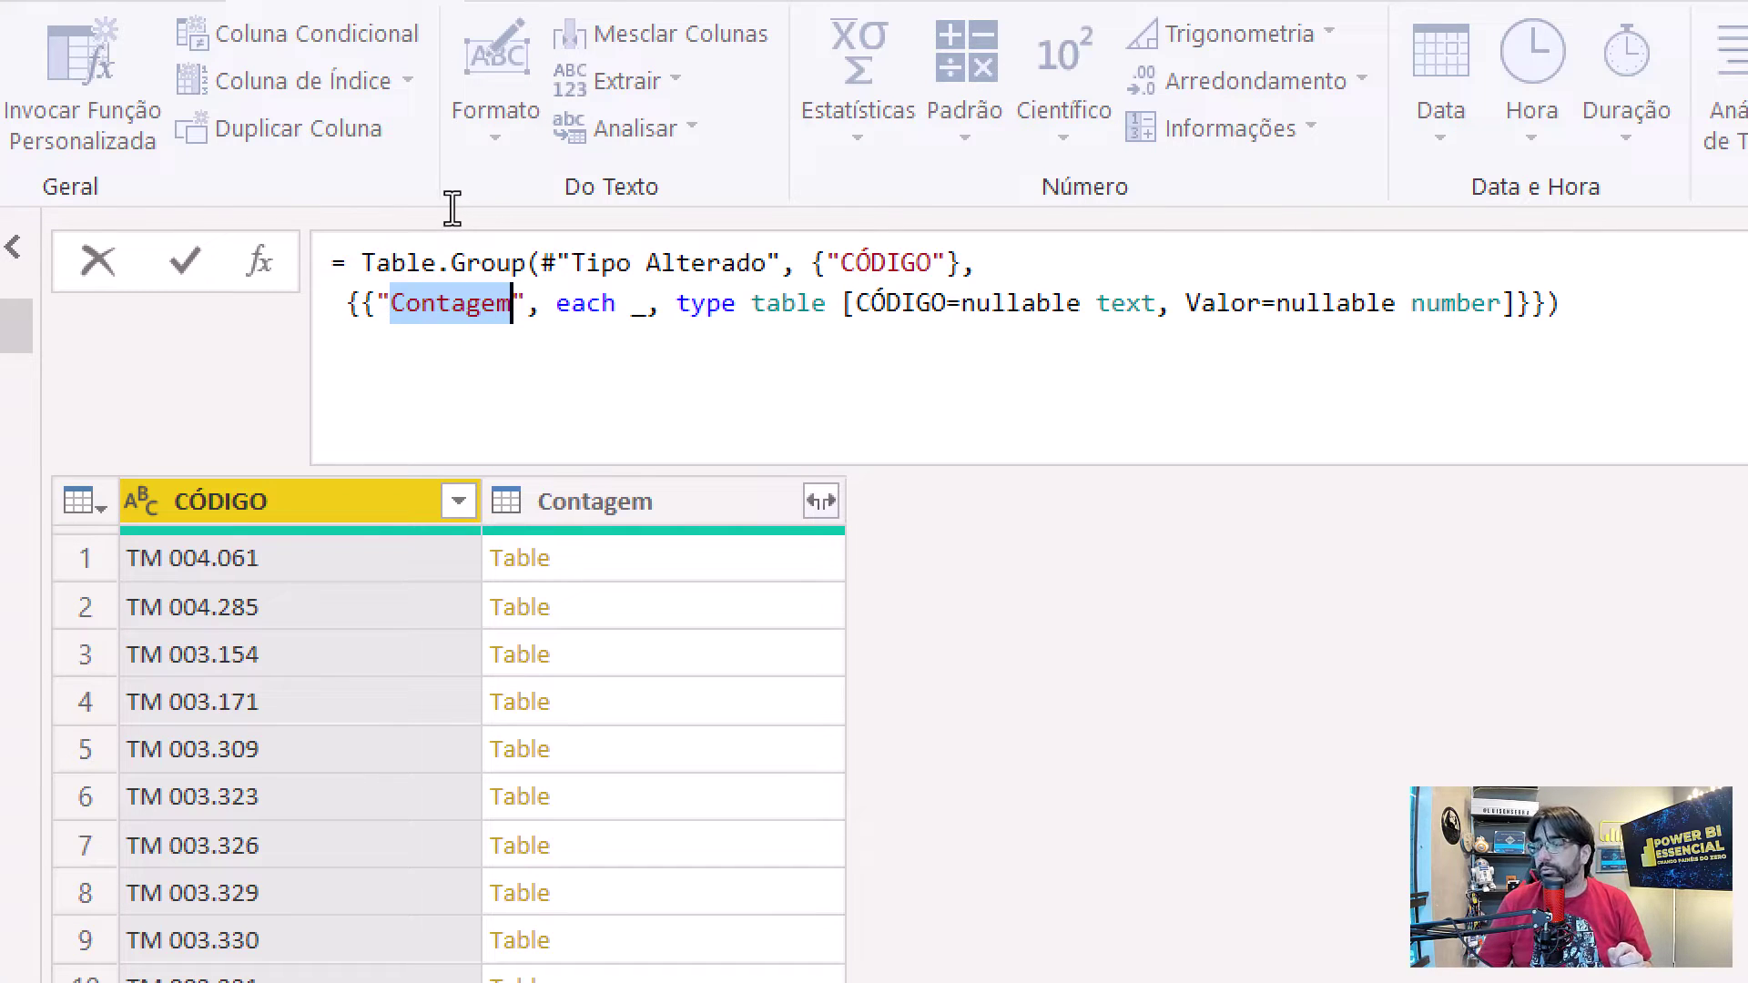
pyautogui.doubleClick(601, 304)
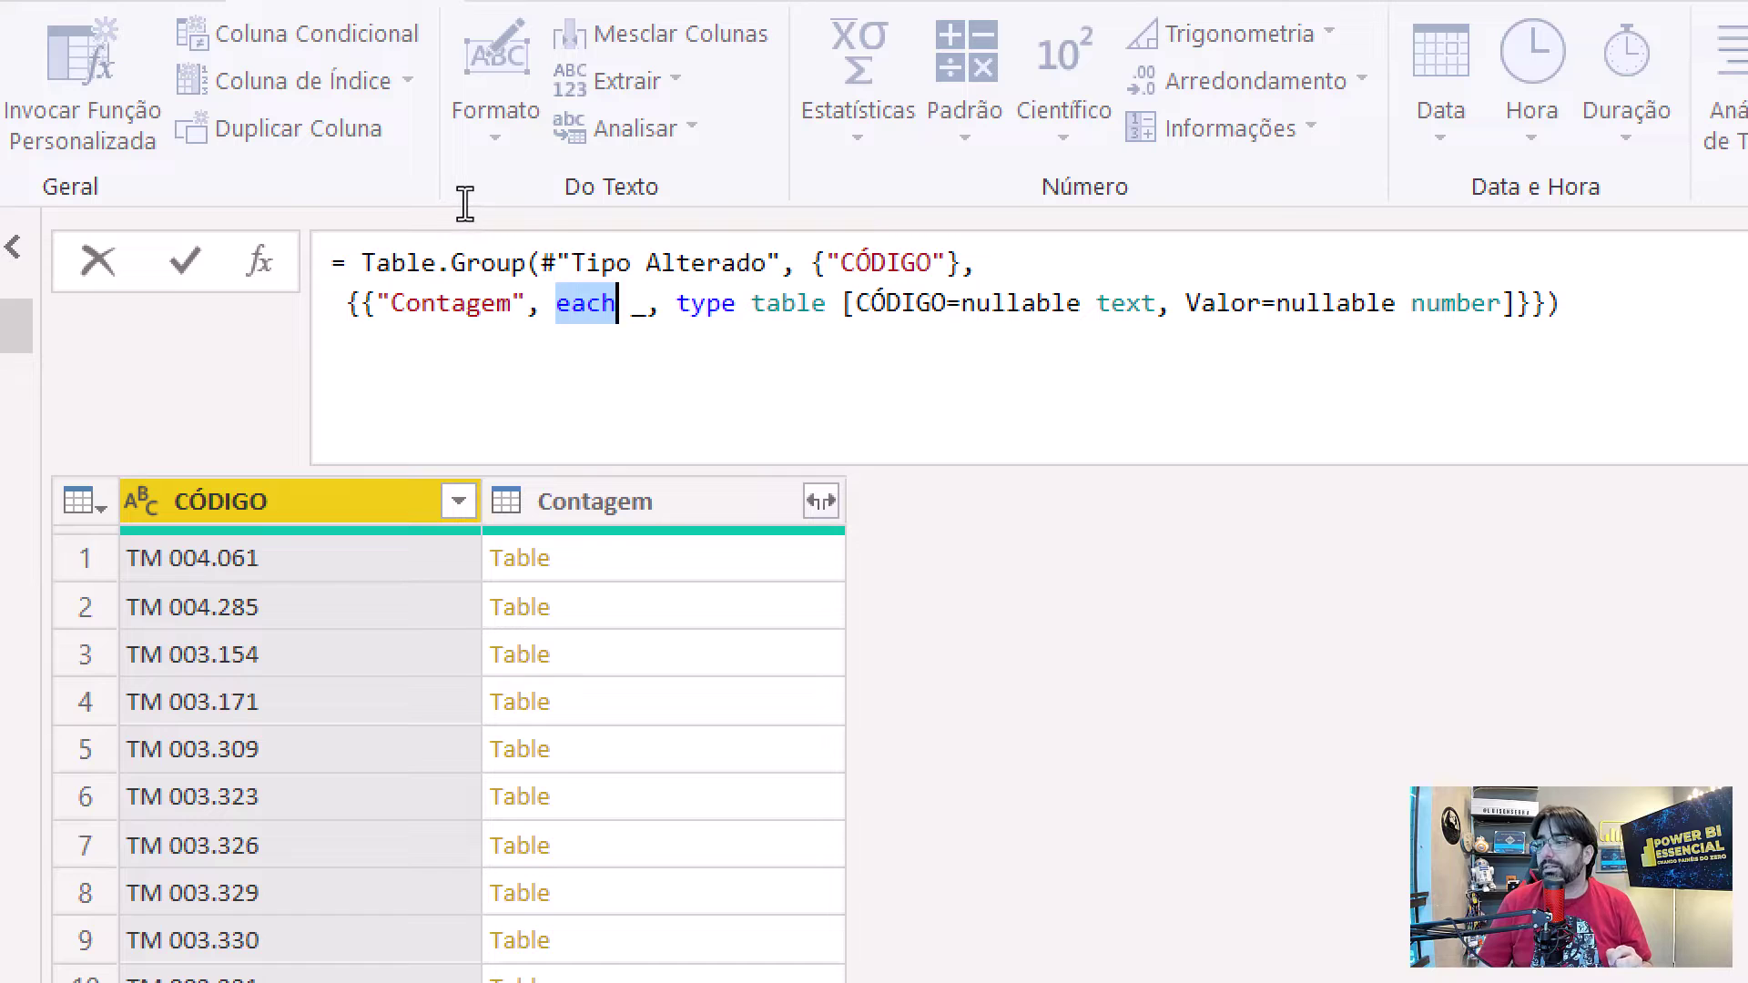
pyautogui.doubleClick(640, 303)
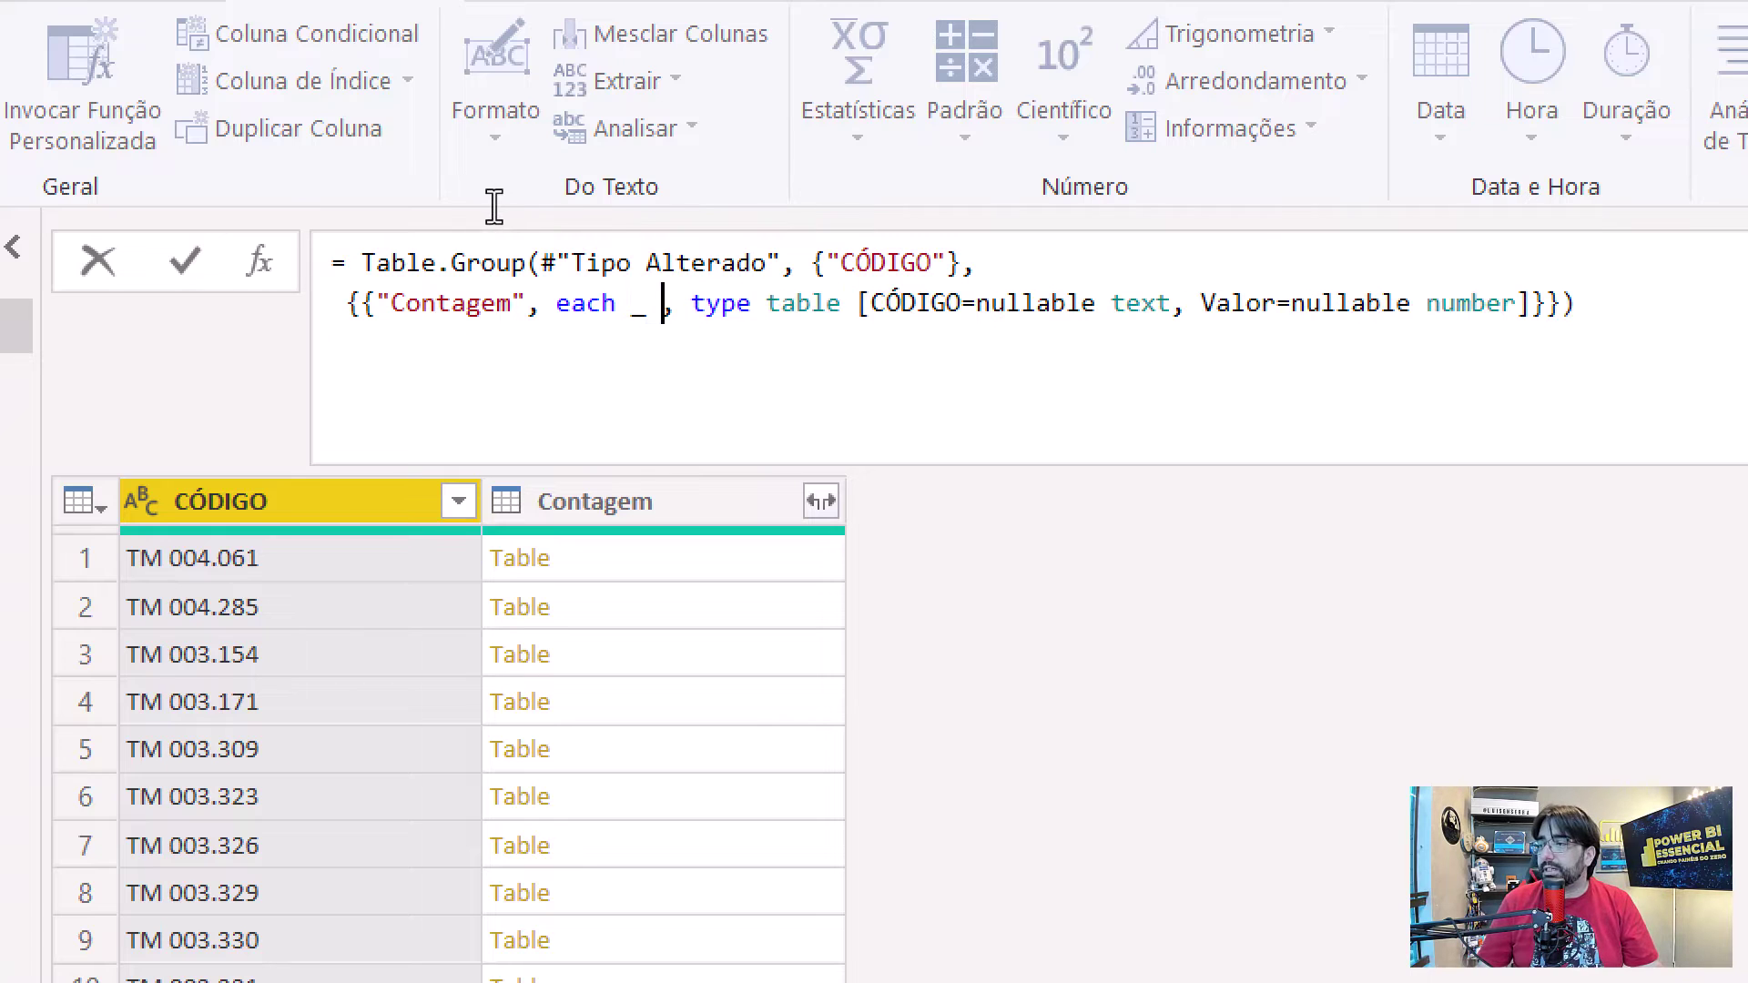
pyautogui.press('Left')
pyautogui.hotkey('shift', 'Left')
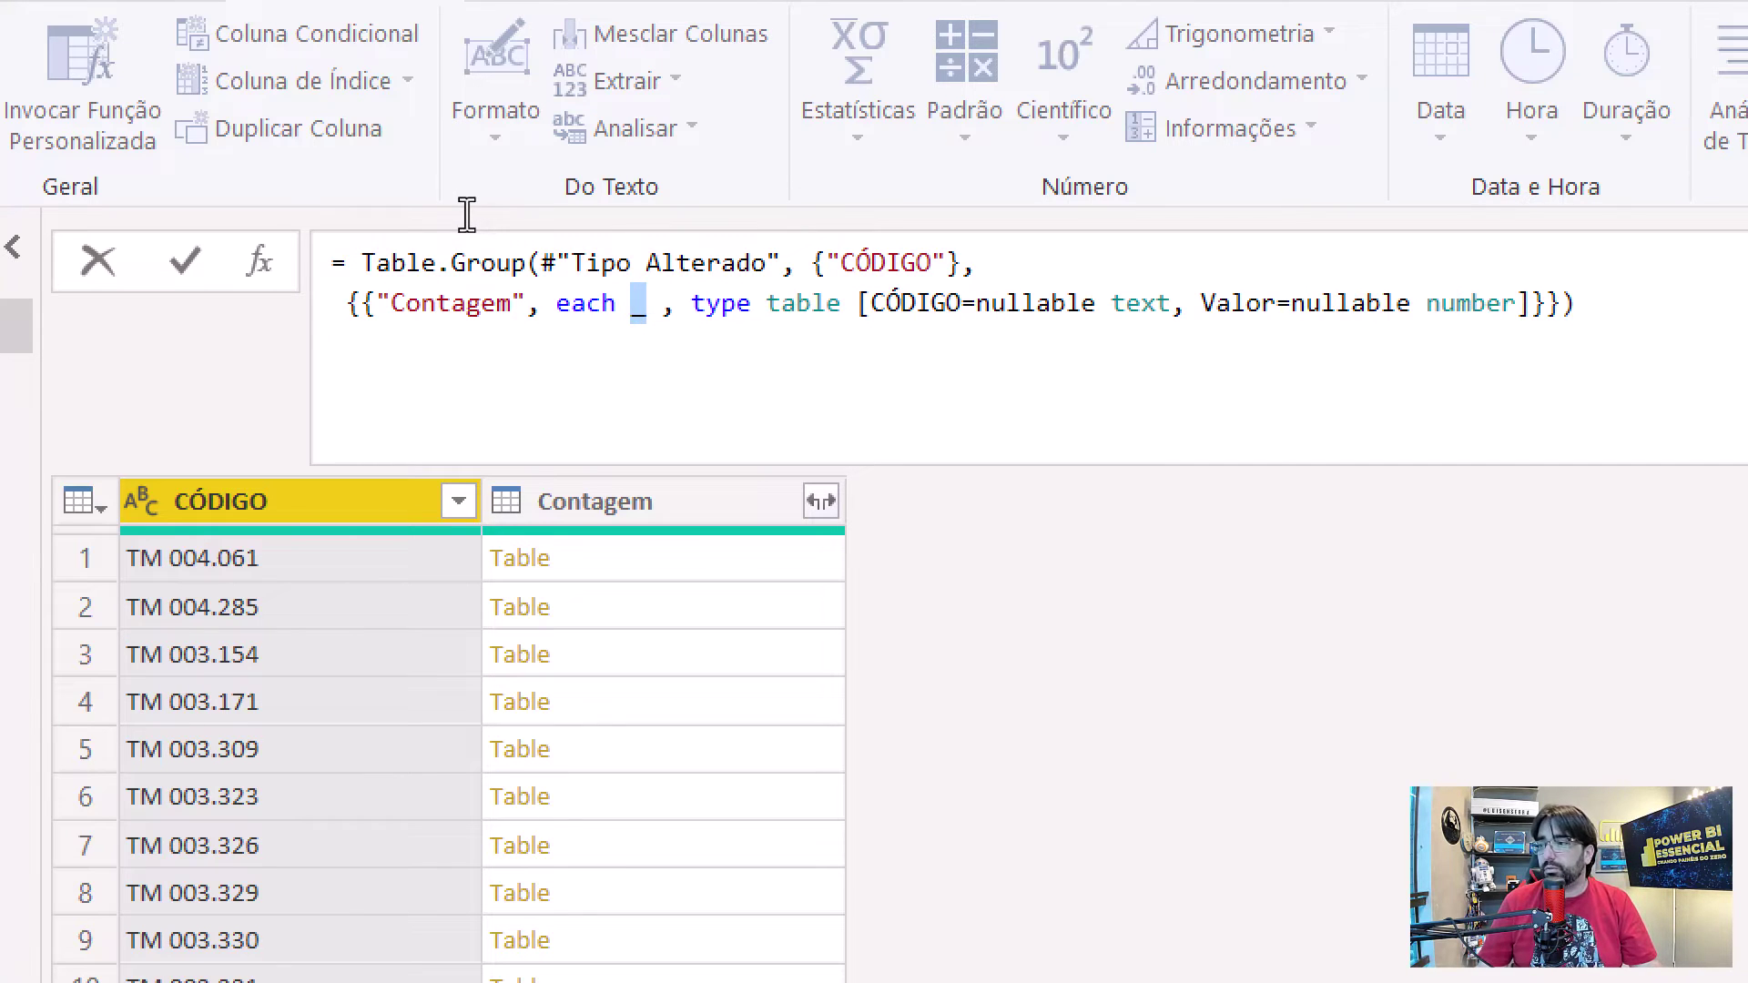
pyautogui.press('Left')
pyautogui.press('Left')
pyautogui.press('Left')
pyautogui.press('Left')
pyautogui.hotkey('ctrl', 'Left')
pyautogui.hotkey('ctrl', 'shift', 'Right')
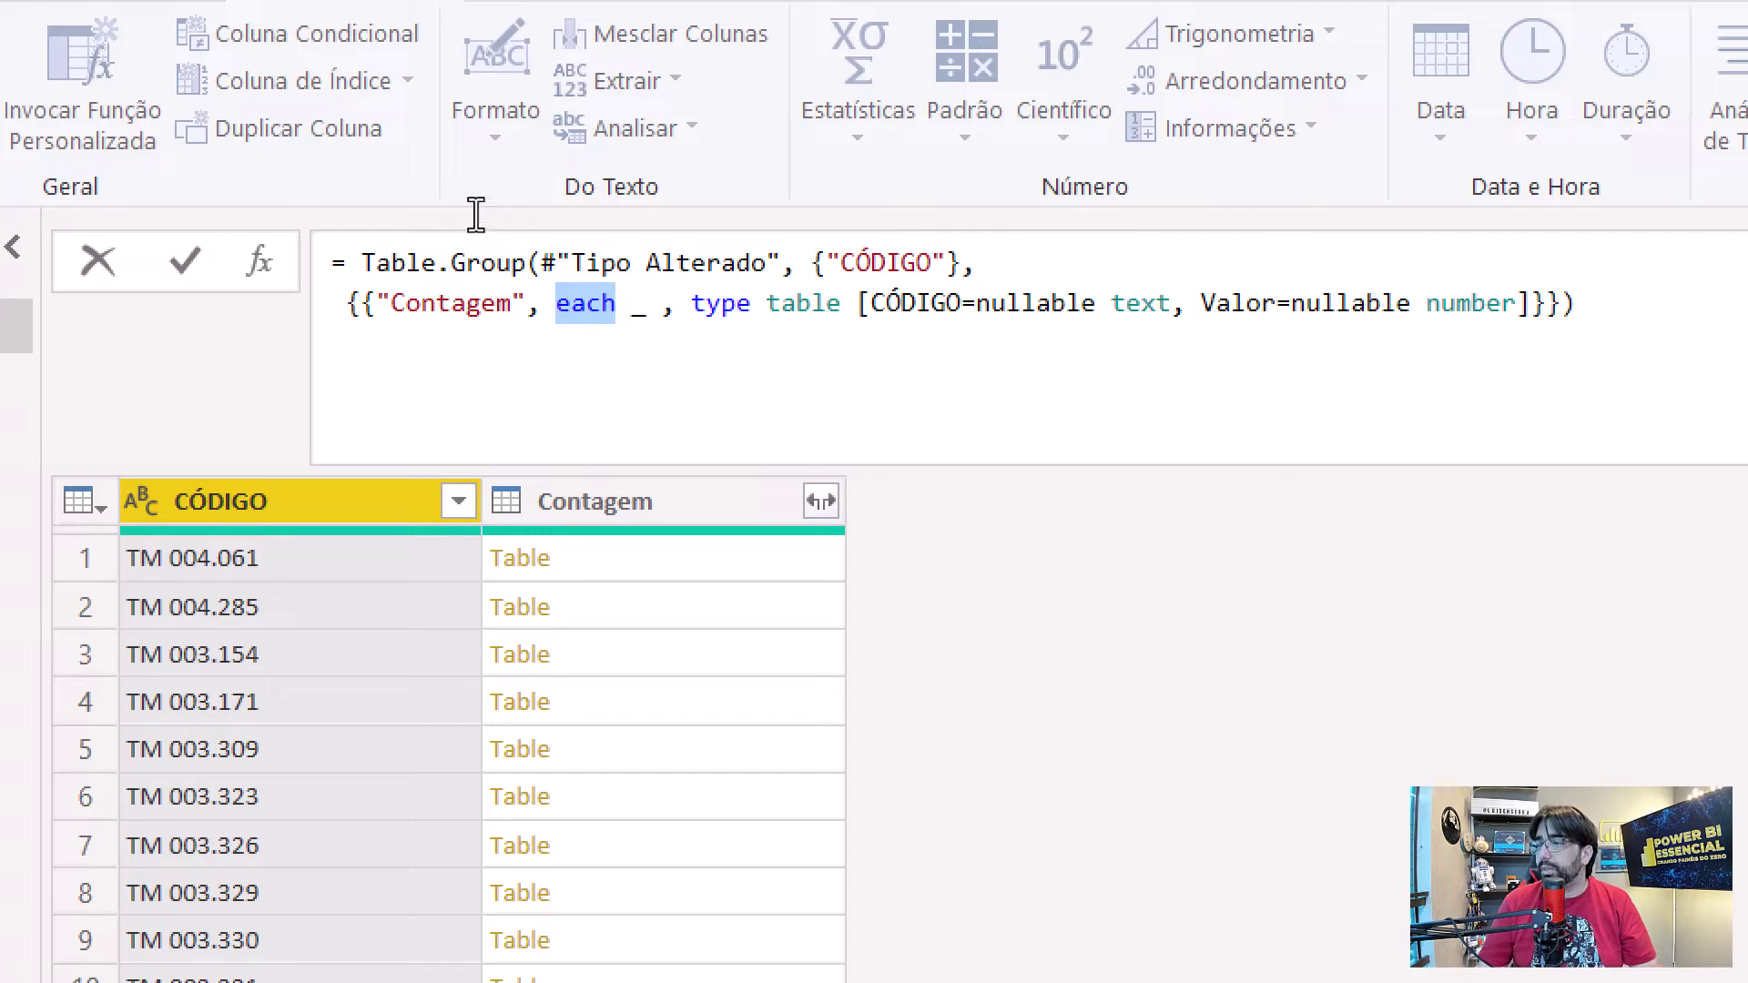
# Step: Examine the type table [CÓDIGO=nullable text, Valor=nullable number] part of the formula and apply the reformatted Table.Group formula
pyautogui.press('Right')
pyautogui.press('Right')
pyautogui.press('Right')
pyautogui.press('Right')
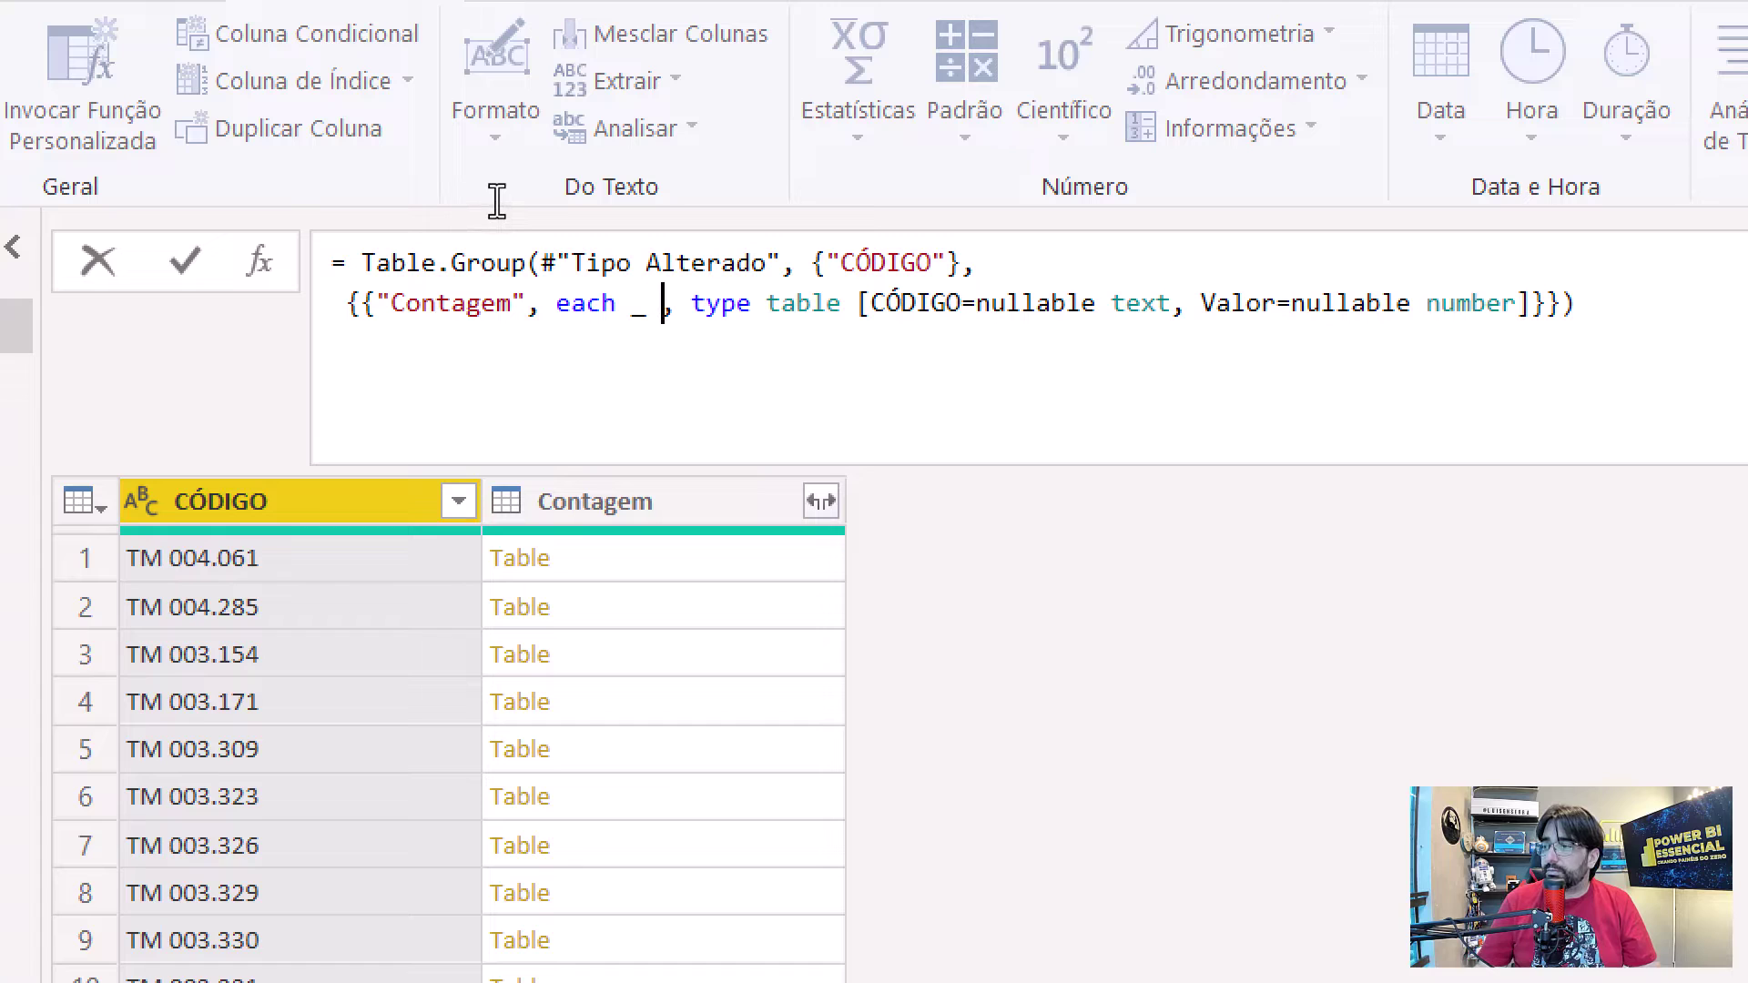
pyautogui.moveTo(497, 201); pyautogui.dragTo(913, 206)
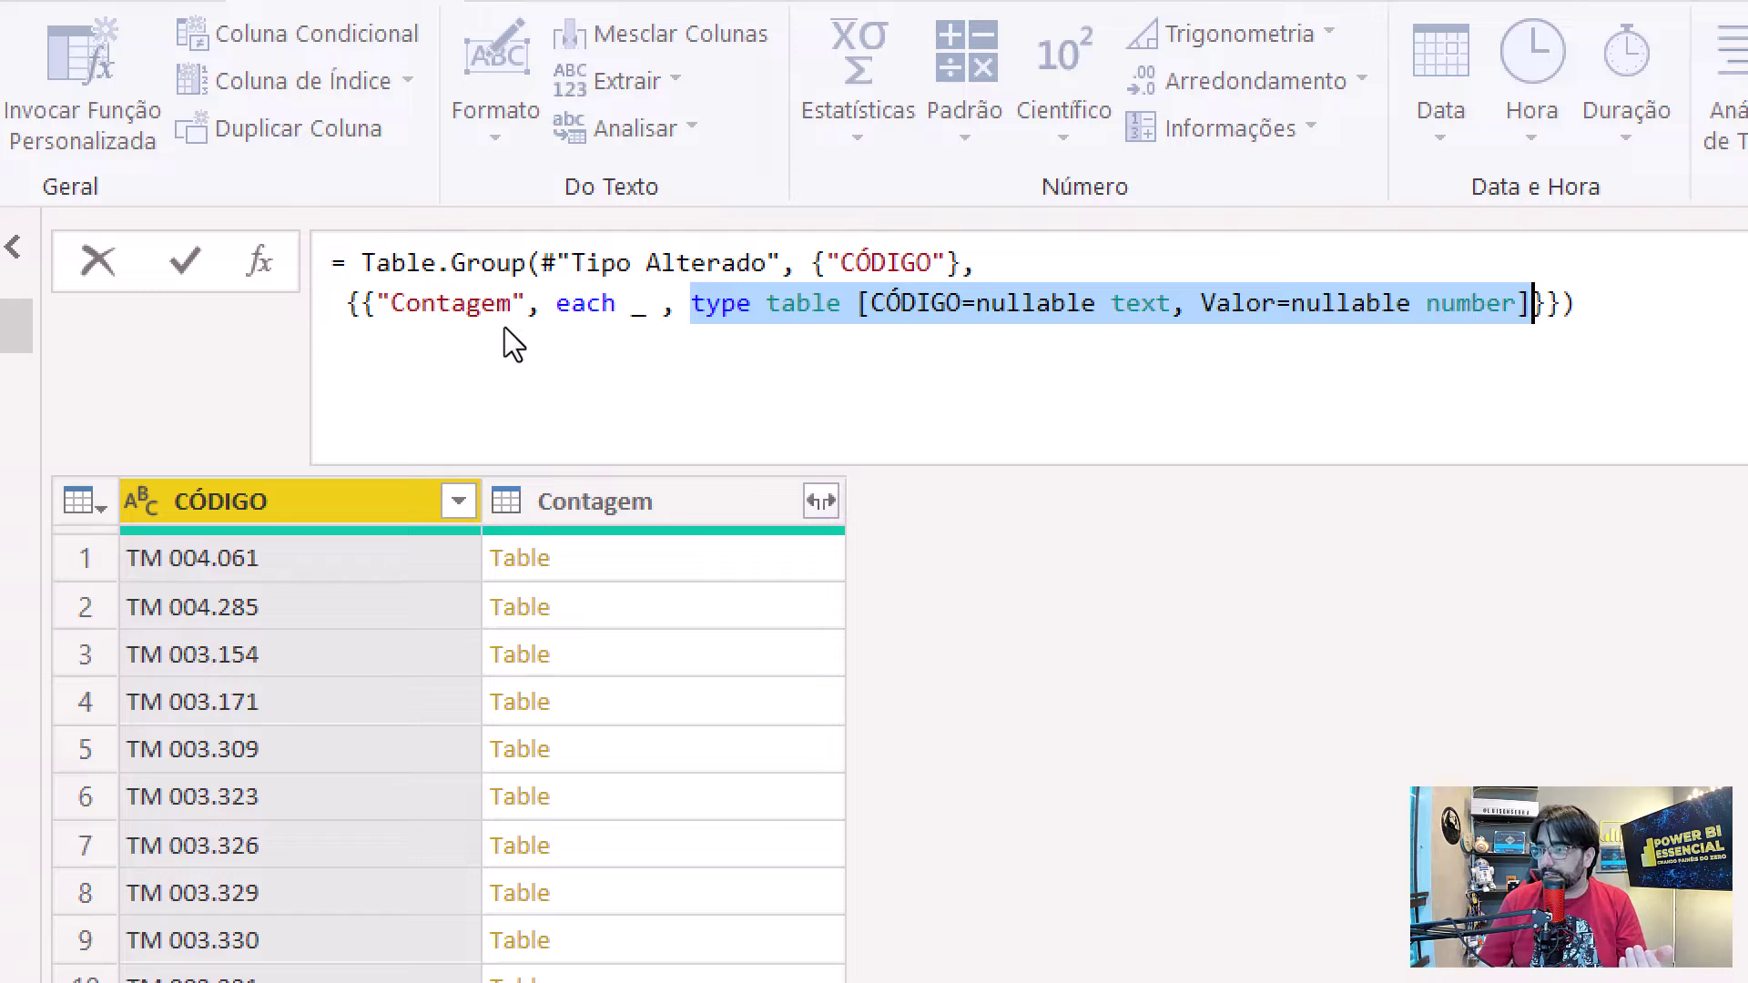
pyautogui.press('Return')
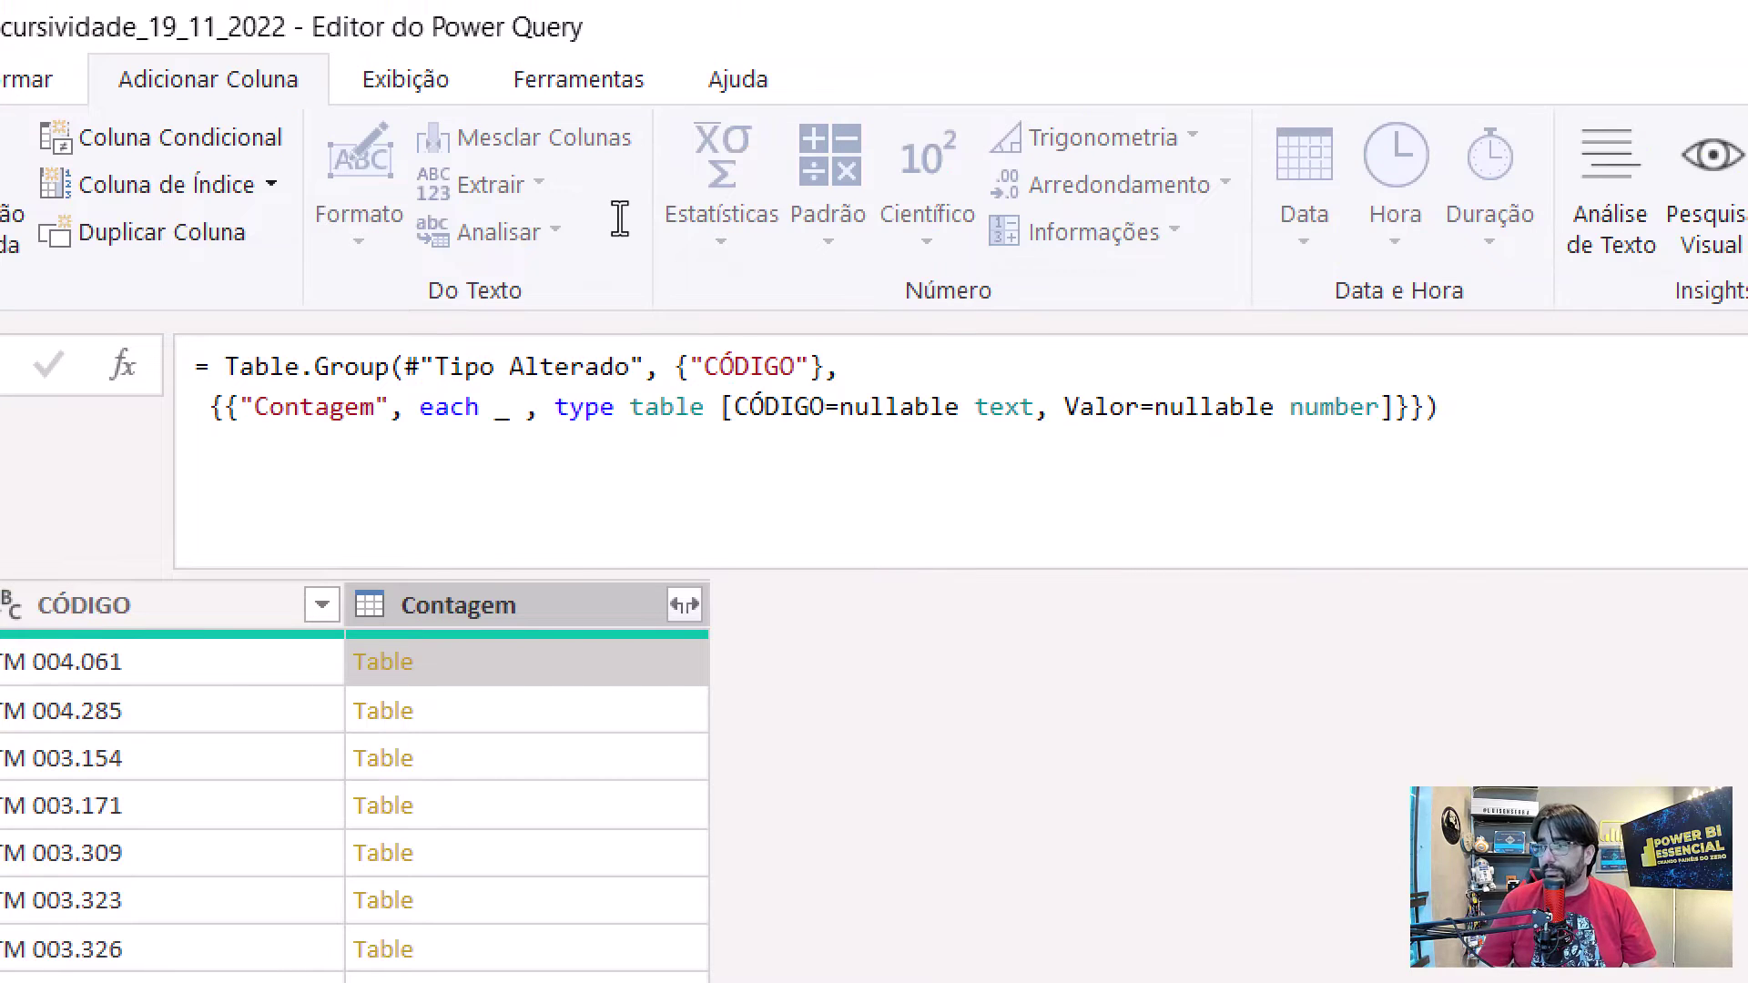
# Step: Switch to the Notepad note holding the Table.AddIndexColumn expression and place its window beneath the Power Query formula
pyautogui.click(796, 407)
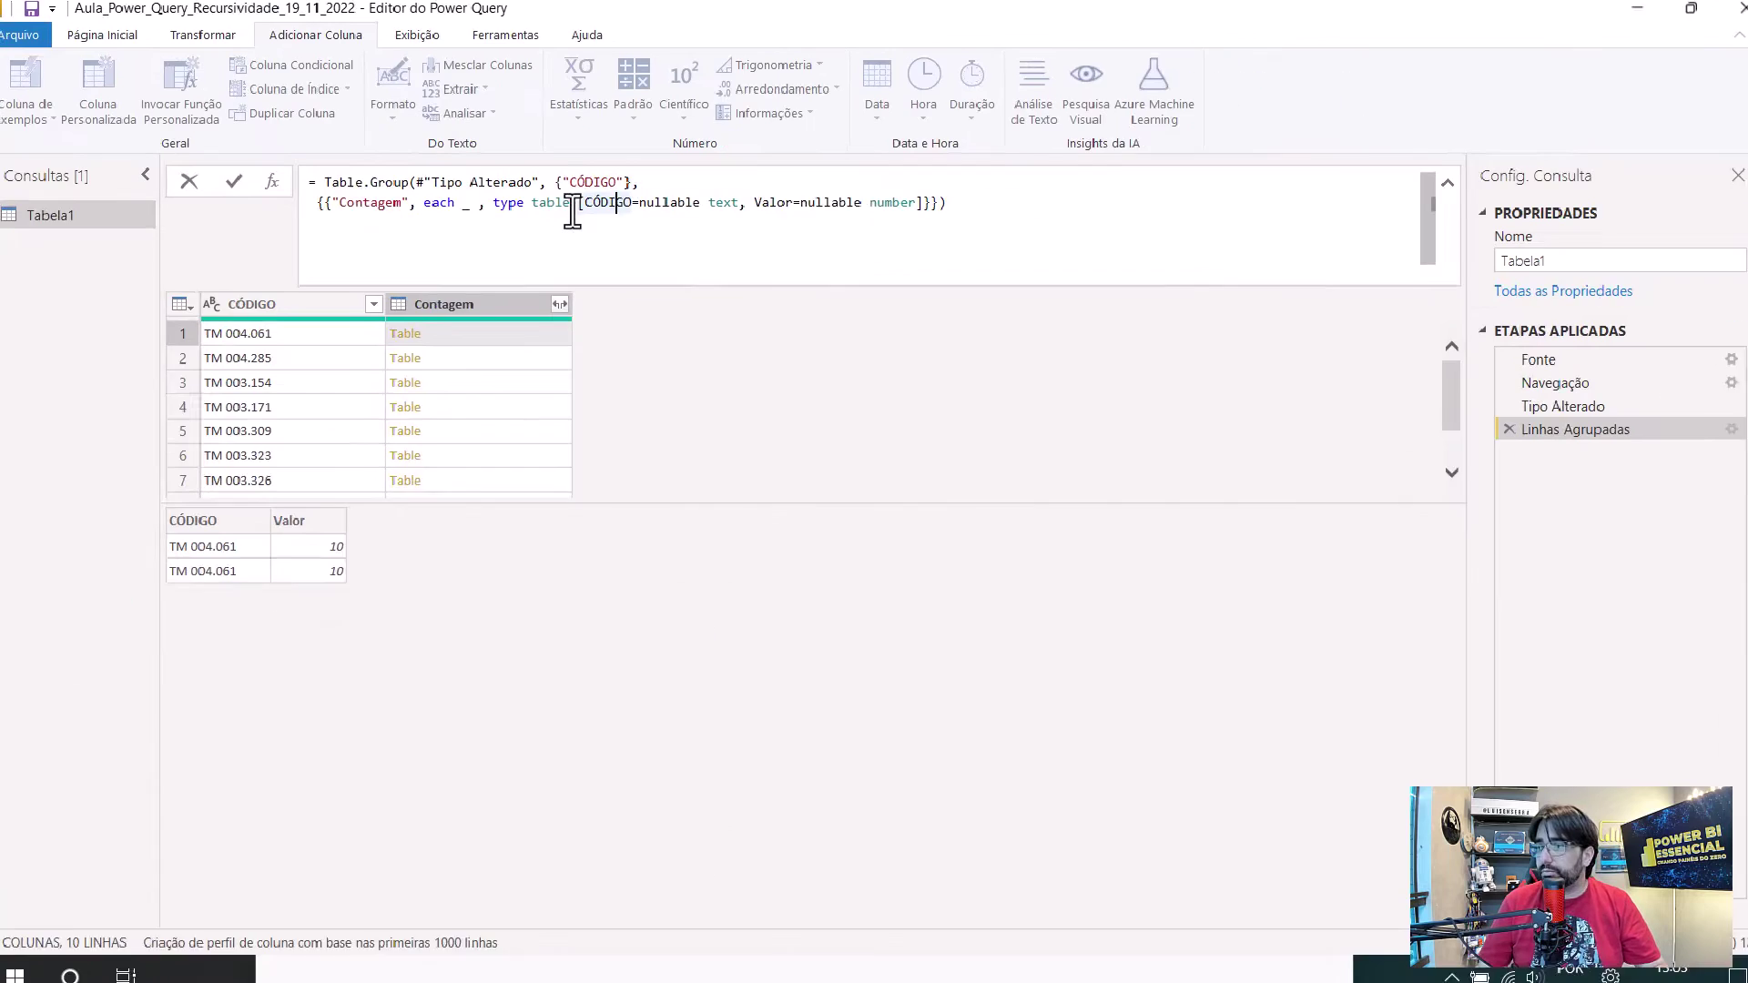
pyautogui.click(754, 943)
pyautogui.click(763, 848)
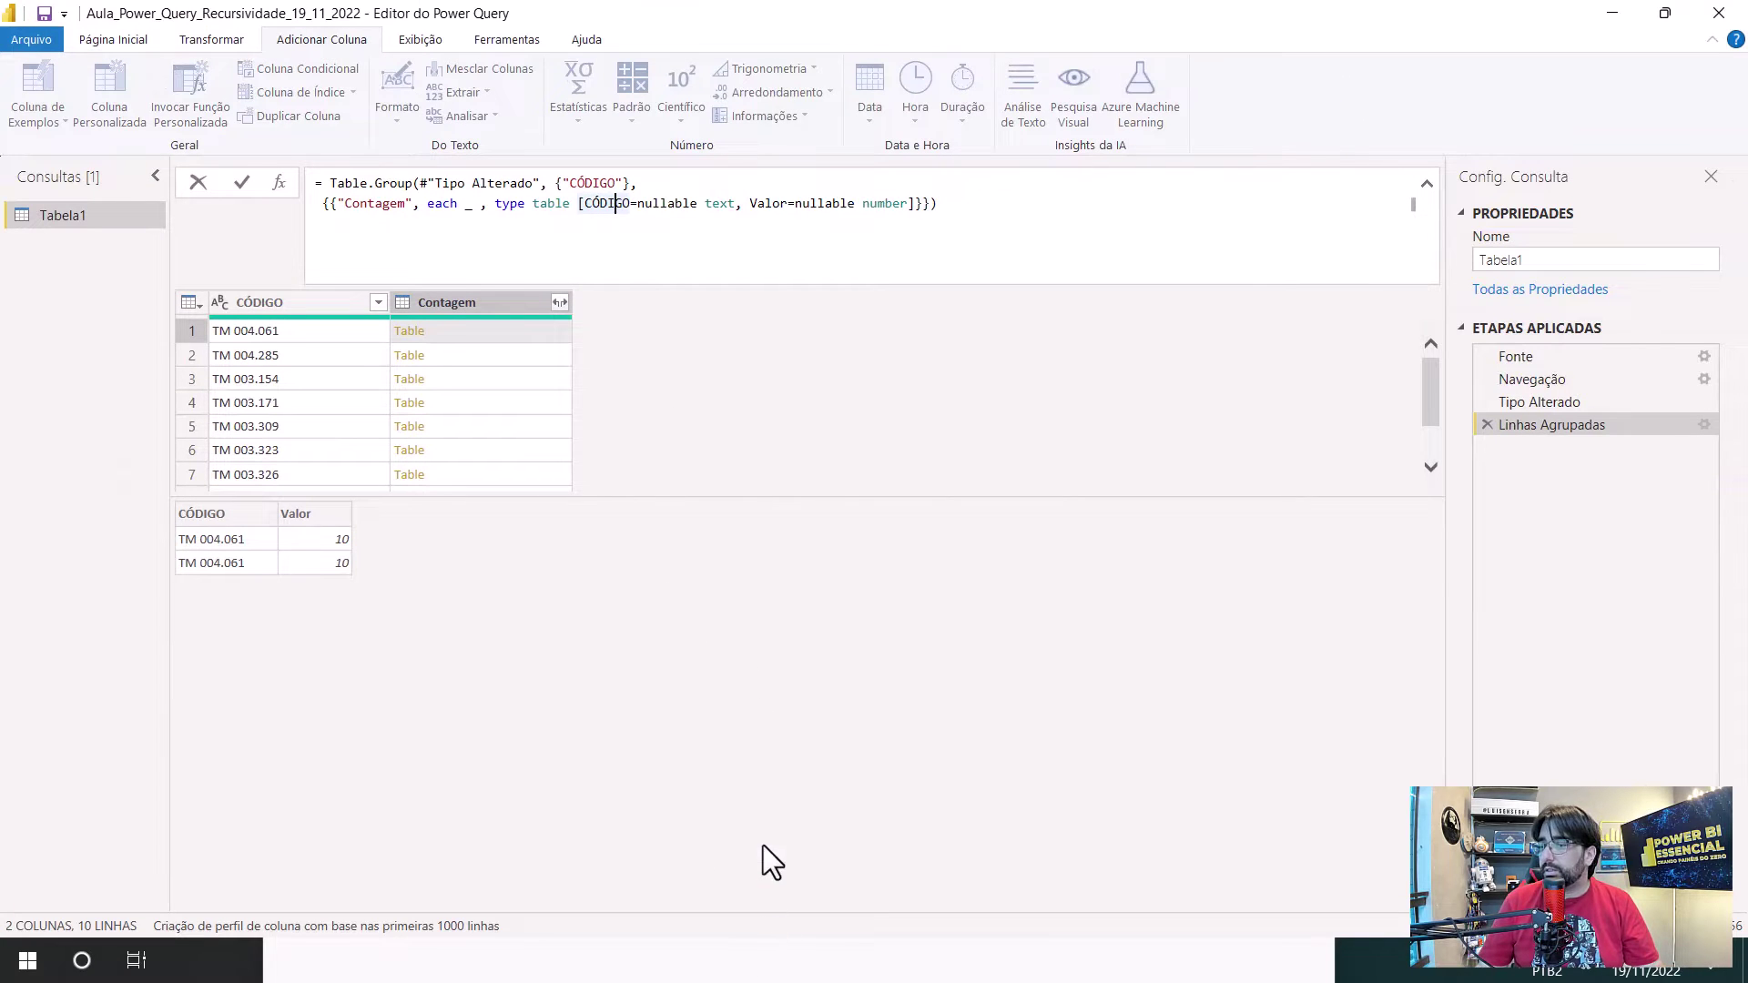
pyautogui.click(588, 950)
pyautogui.press('super+Tab')
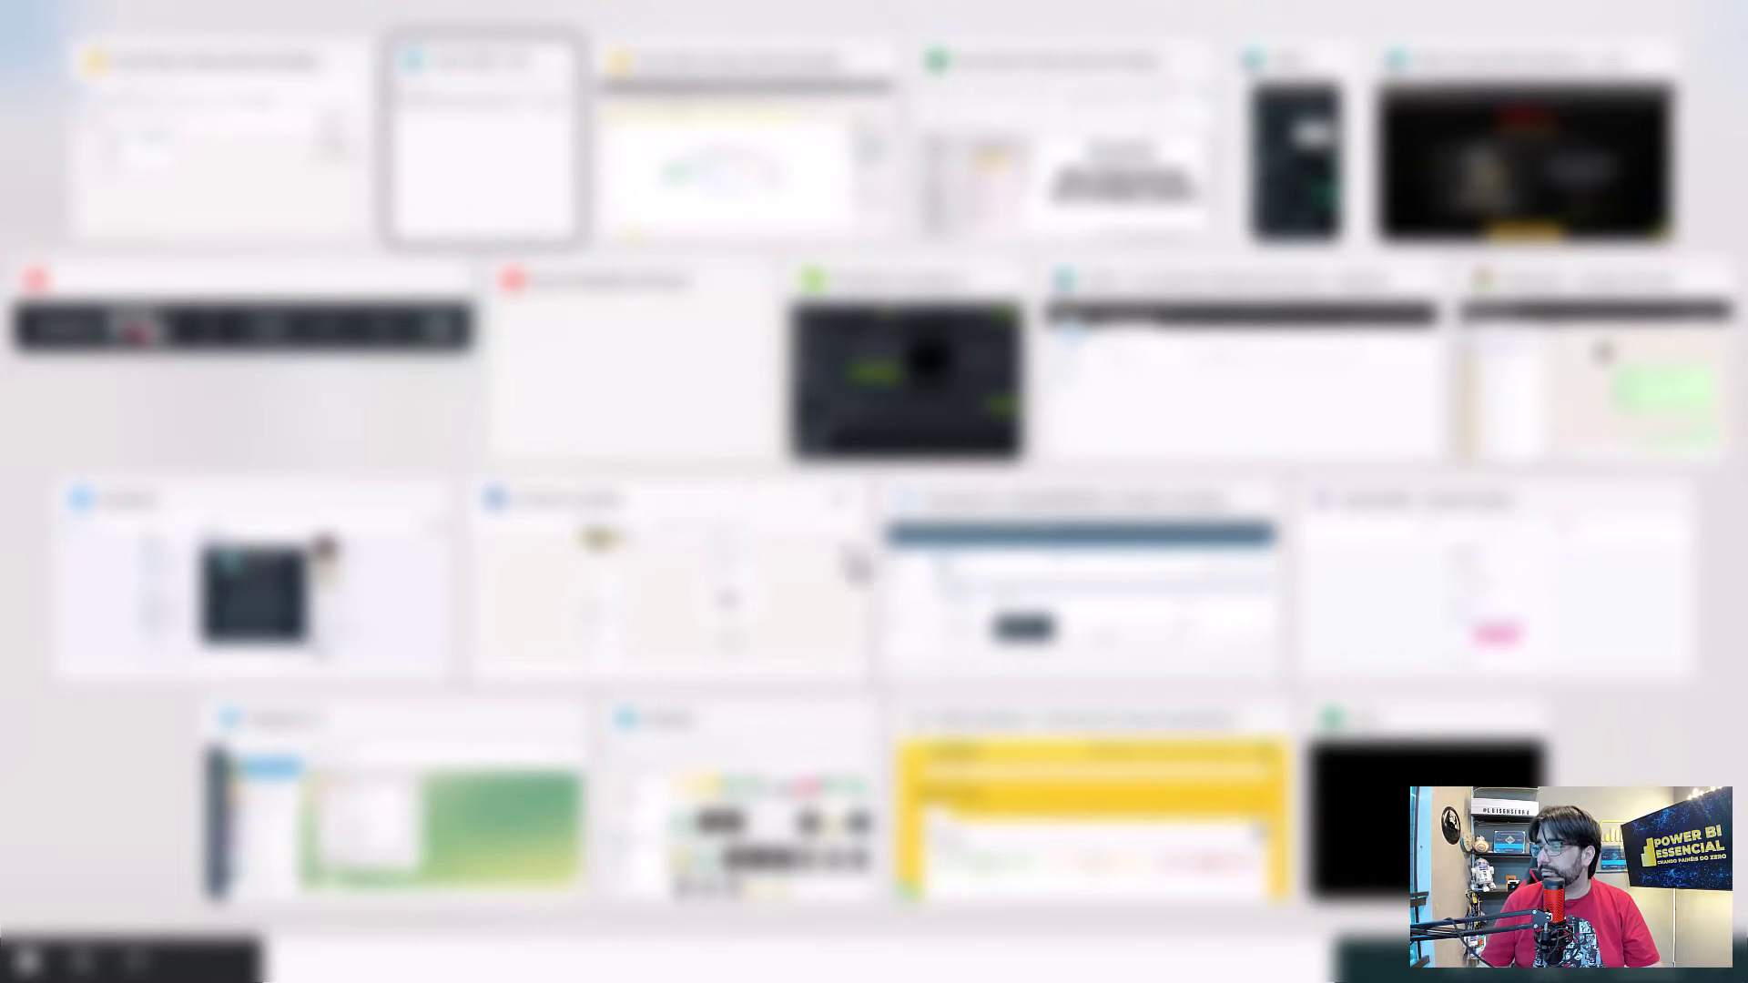
pyautogui.click(810, 528)
pyautogui.moveTo(627, 381); pyautogui.dragTo(793, 250)
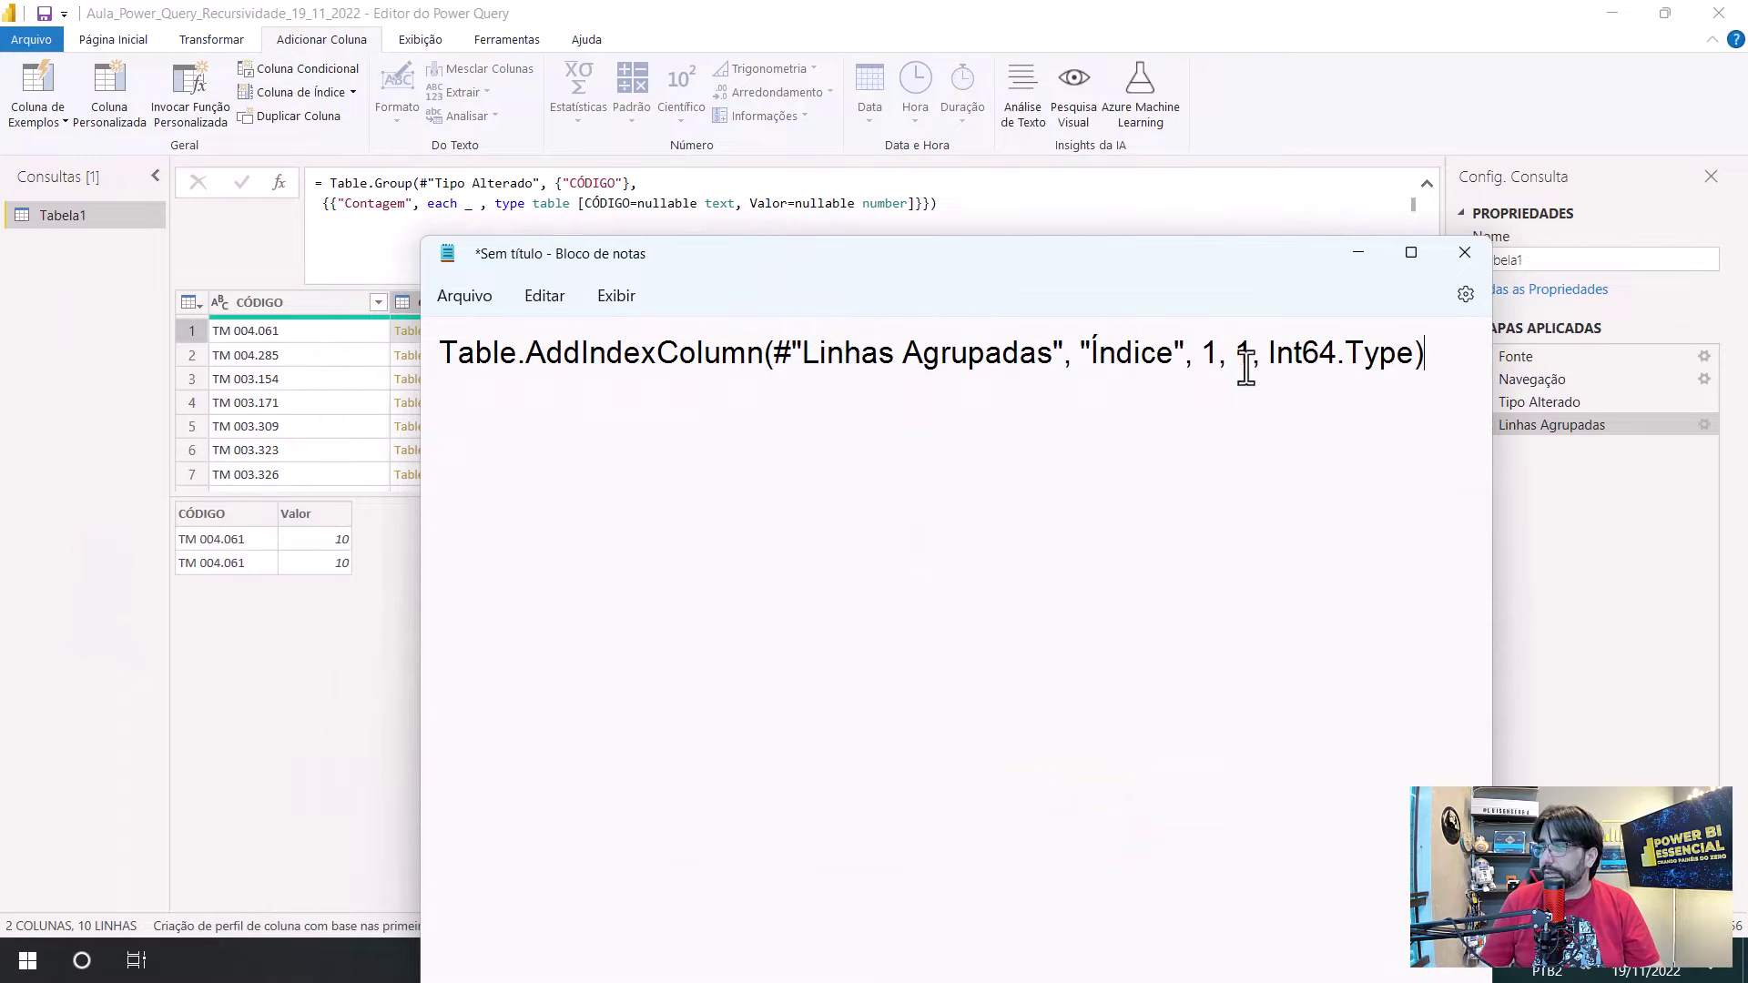
# Step: Compare the full Table.AddIndexColumn expression in Notepad with the underscore after each in the Table.Group formula, keeping both in sight
pyautogui.moveTo(1426, 359); pyautogui.dragTo(448, 354)
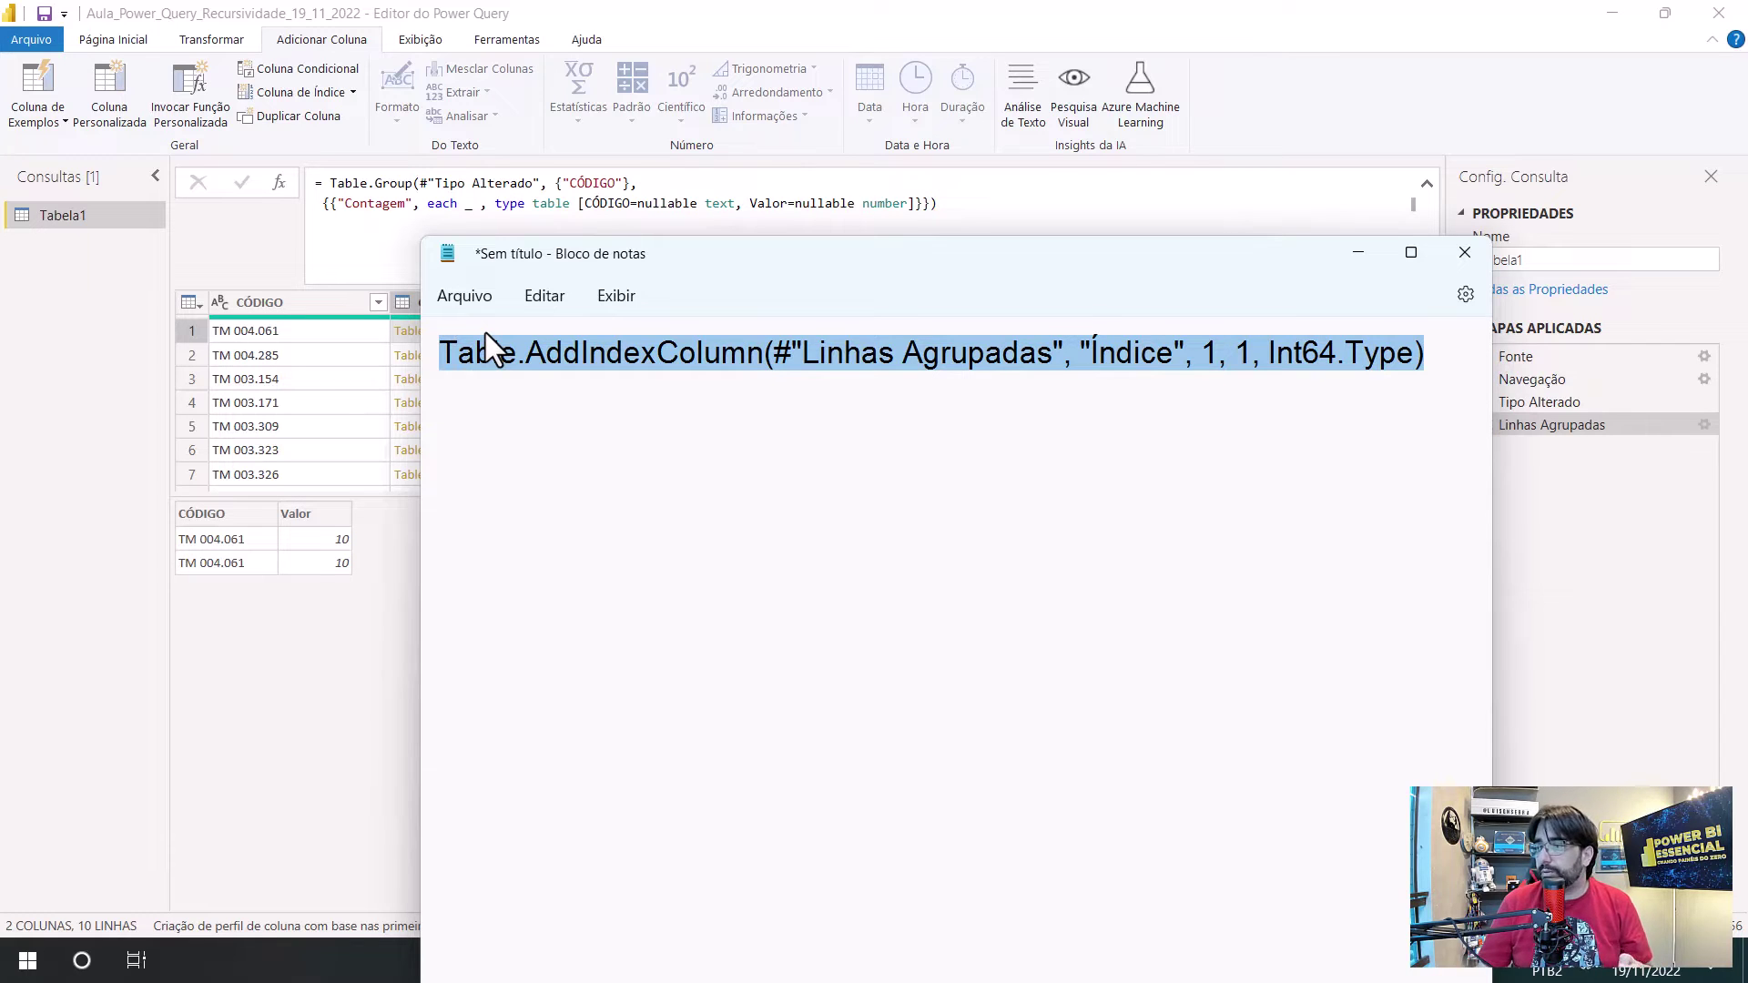
pyautogui.moveTo(726, 266); pyautogui.dragTo(494, 254)
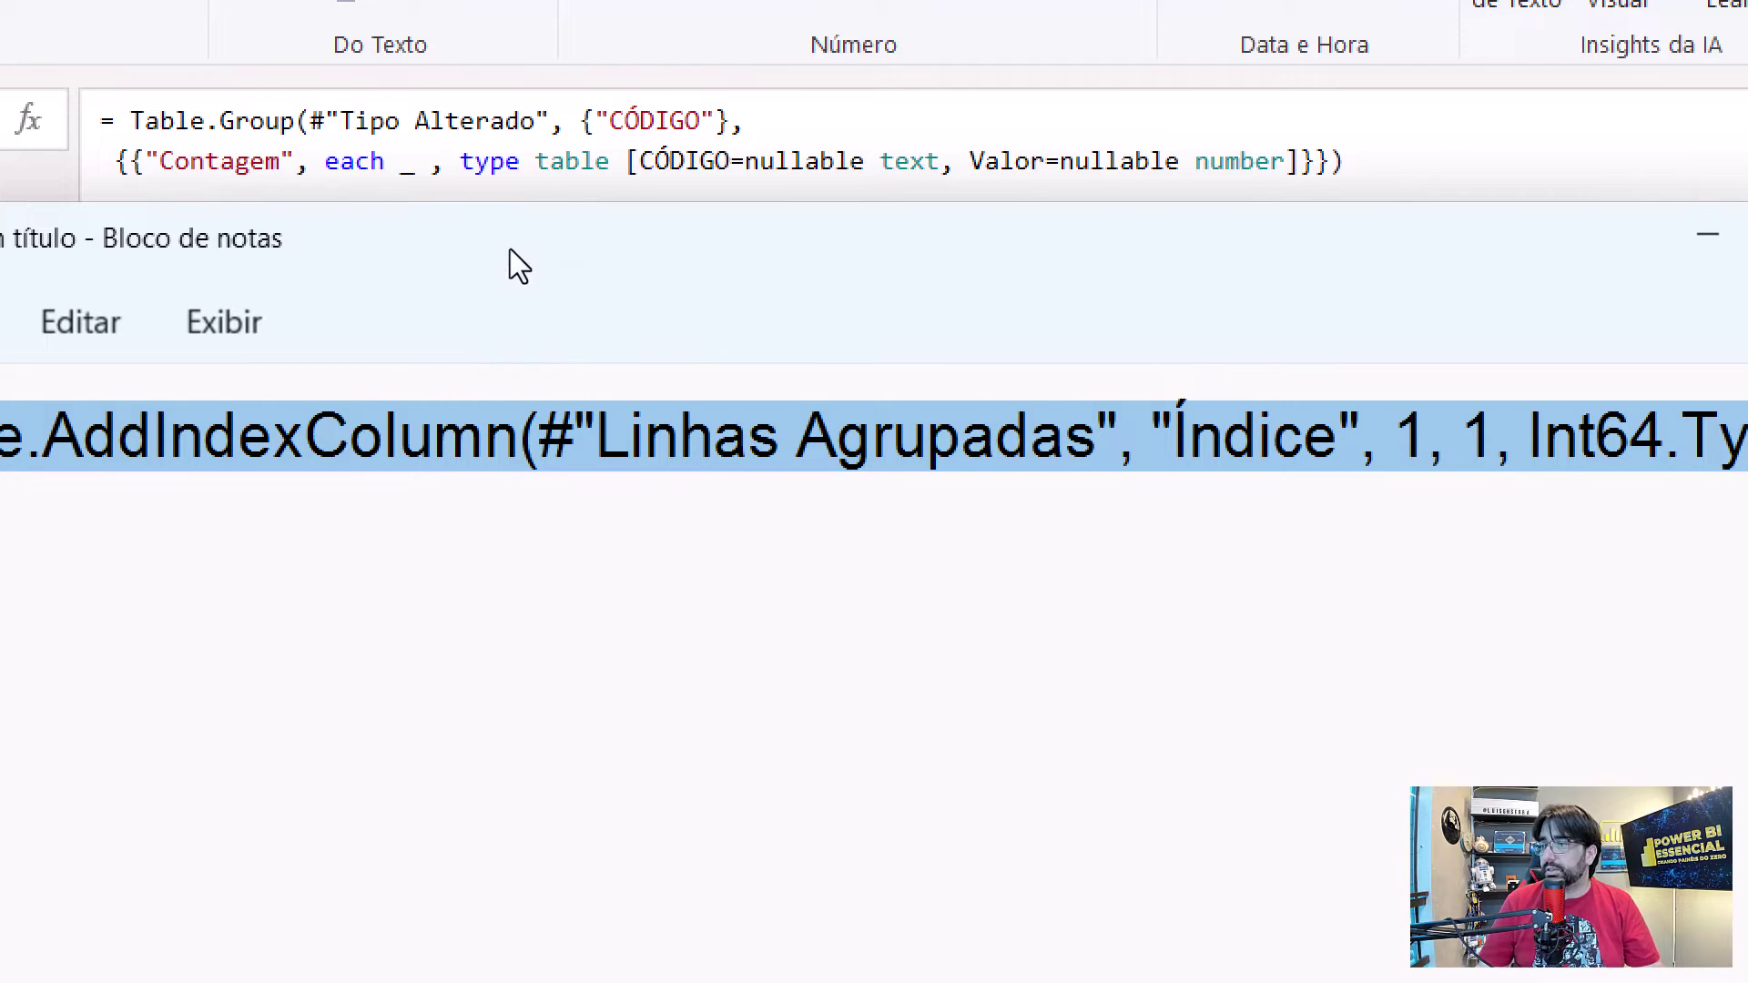
pyautogui.moveTo(504, 273); pyautogui.dragTo(555, 232)
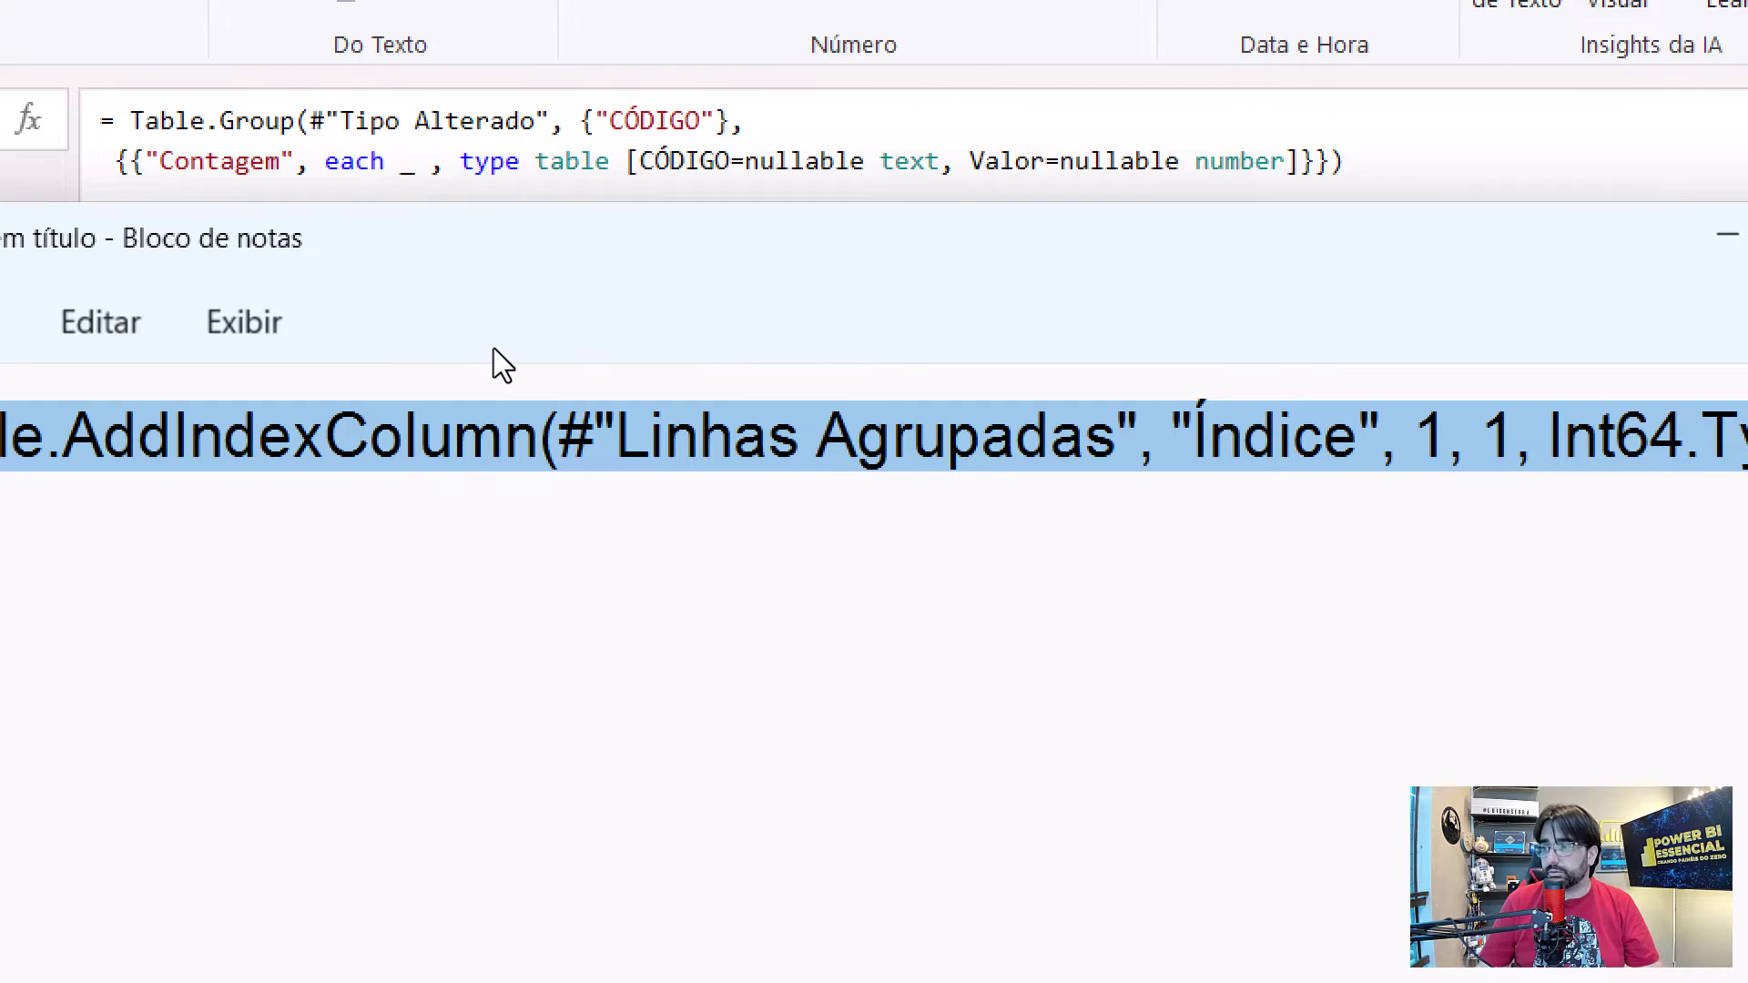
pyautogui.scroll(-8, 495, 378)
pyautogui.moveTo(473, 235); pyautogui.dragTo(638, 248)
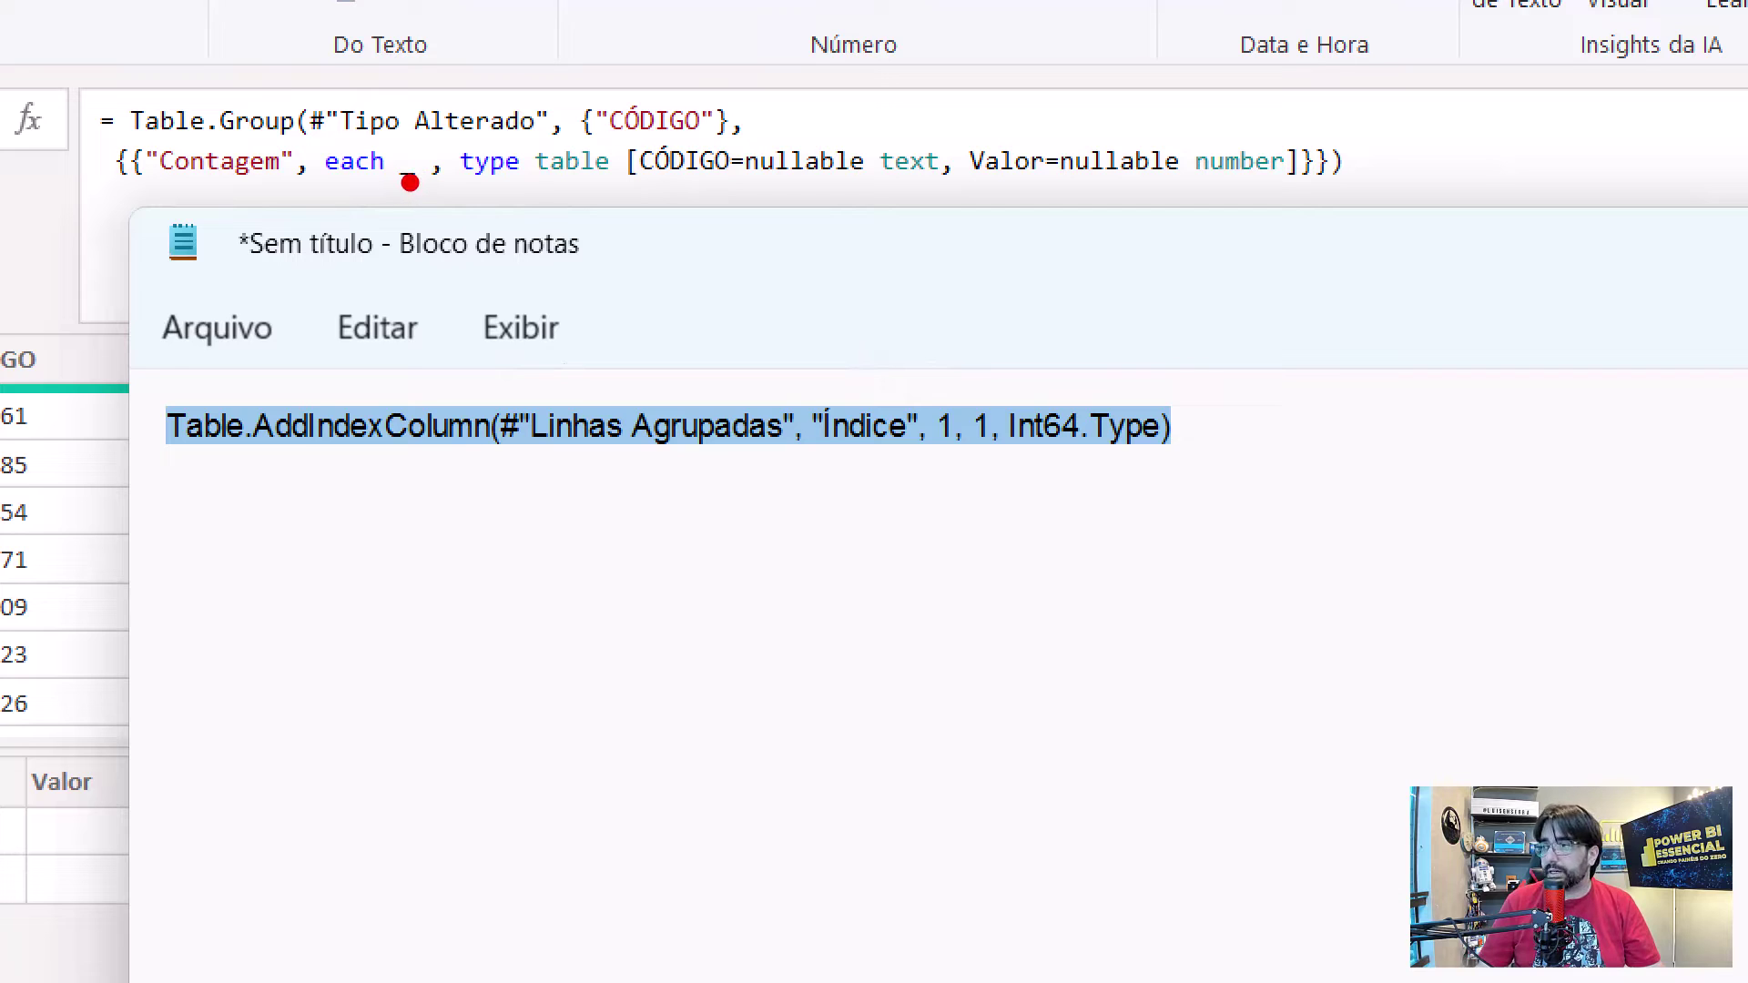
pyautogui.moveTo(390, 151)
pyautogui.mouseDown()
pyautogui.moveTo(426, 173)
pyautogui.moveTo(426, 195)
pyautogui.mouseUp()
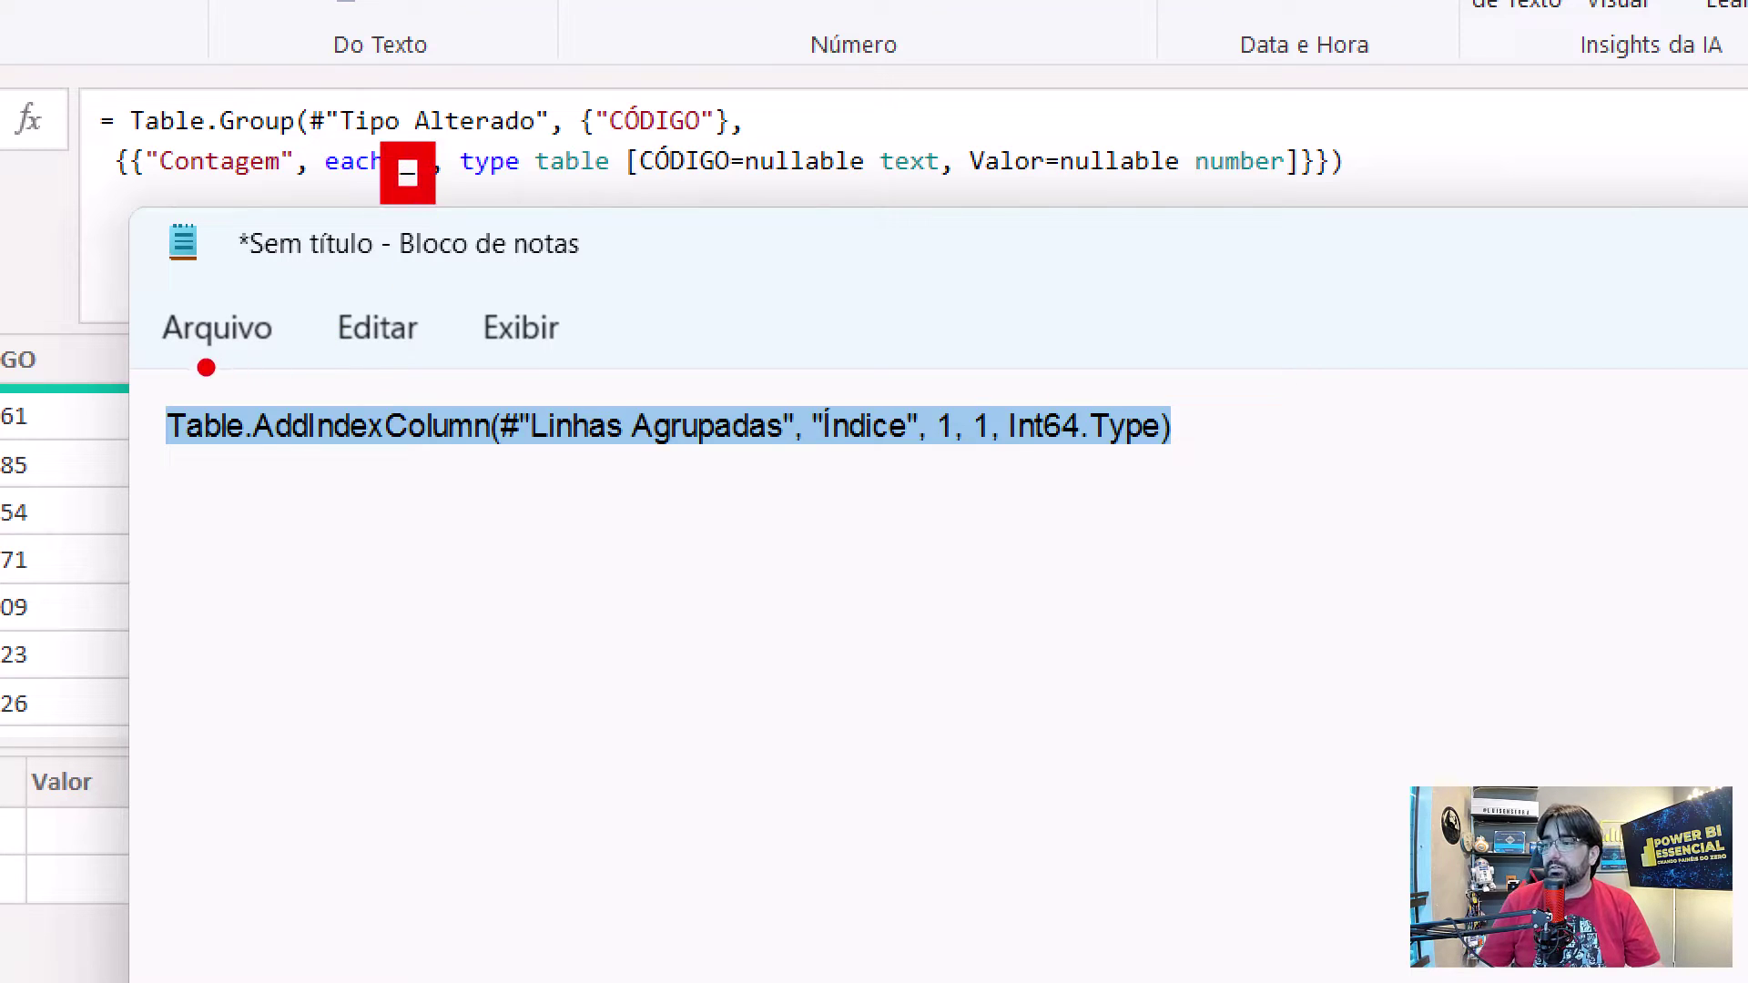
pyautogui.moveTo(167, 386)
pyautogui.mouseDown()
pyautogui.moveTo(315, 340)
pyautogui.moveTo(510, 375)
pyautogui.moveTo(639, 314)
pyautogui.moveTo(985, 356)
pyautogui.moveTo(1225, 423)
pyautogui.mouseUp()
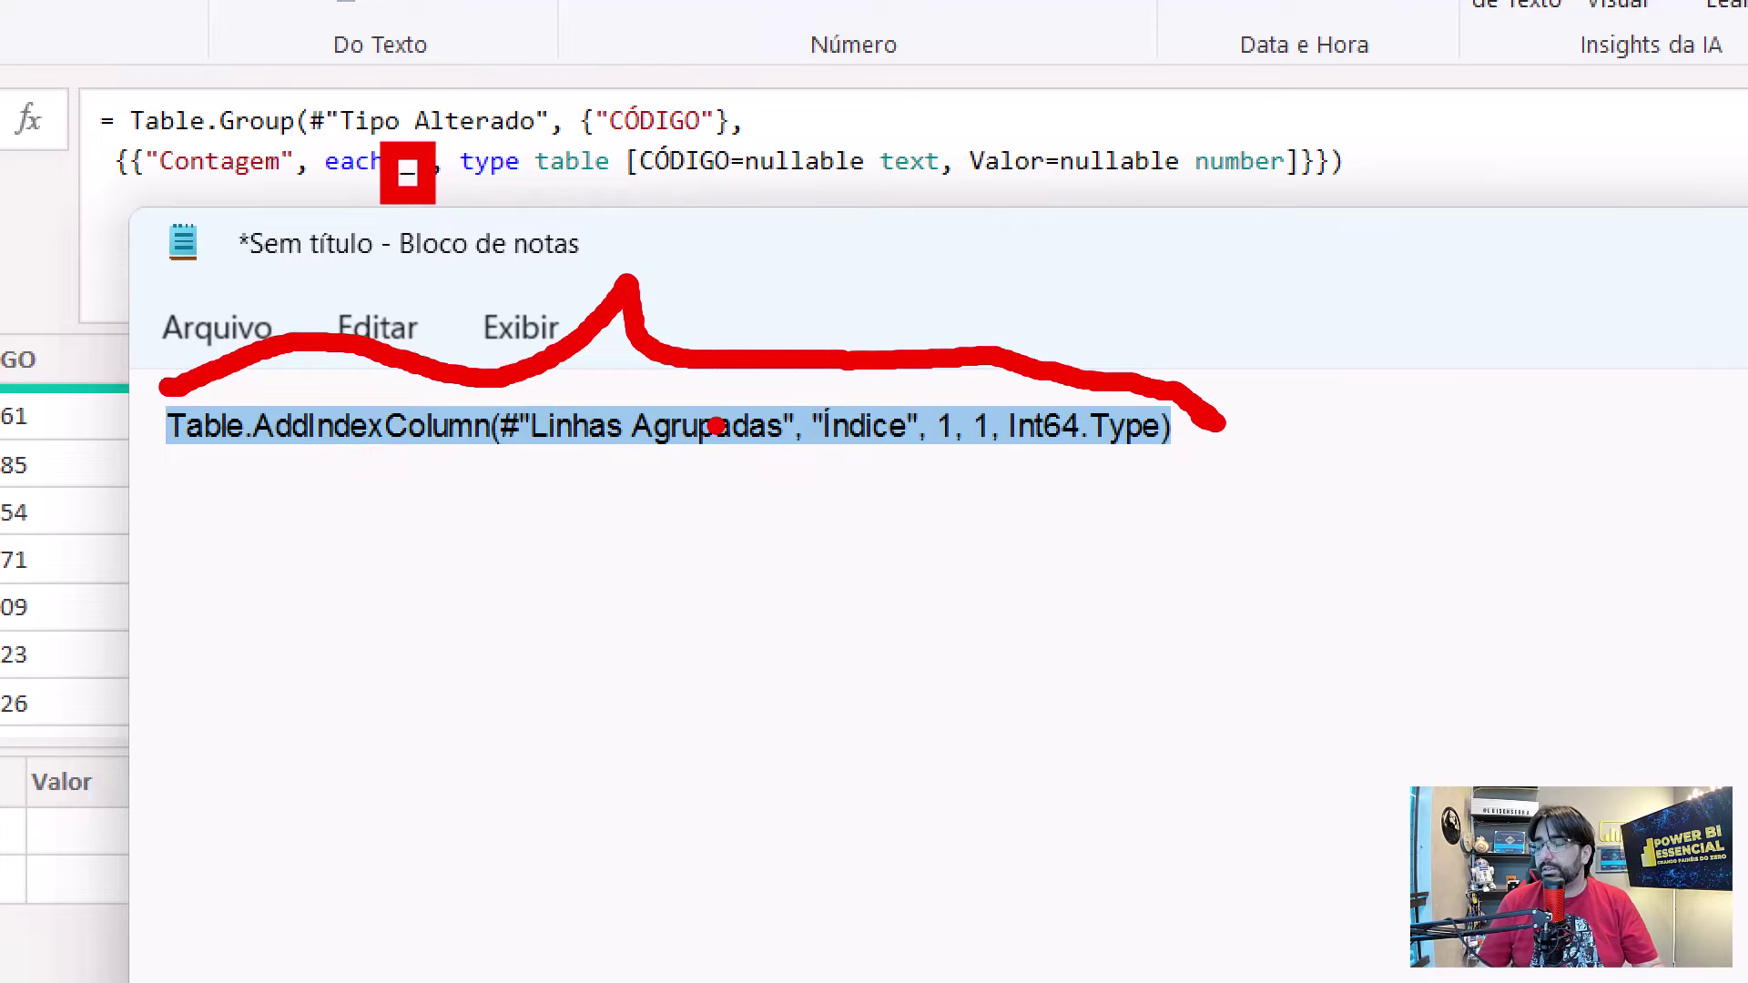
pyautogui.press('Escape')
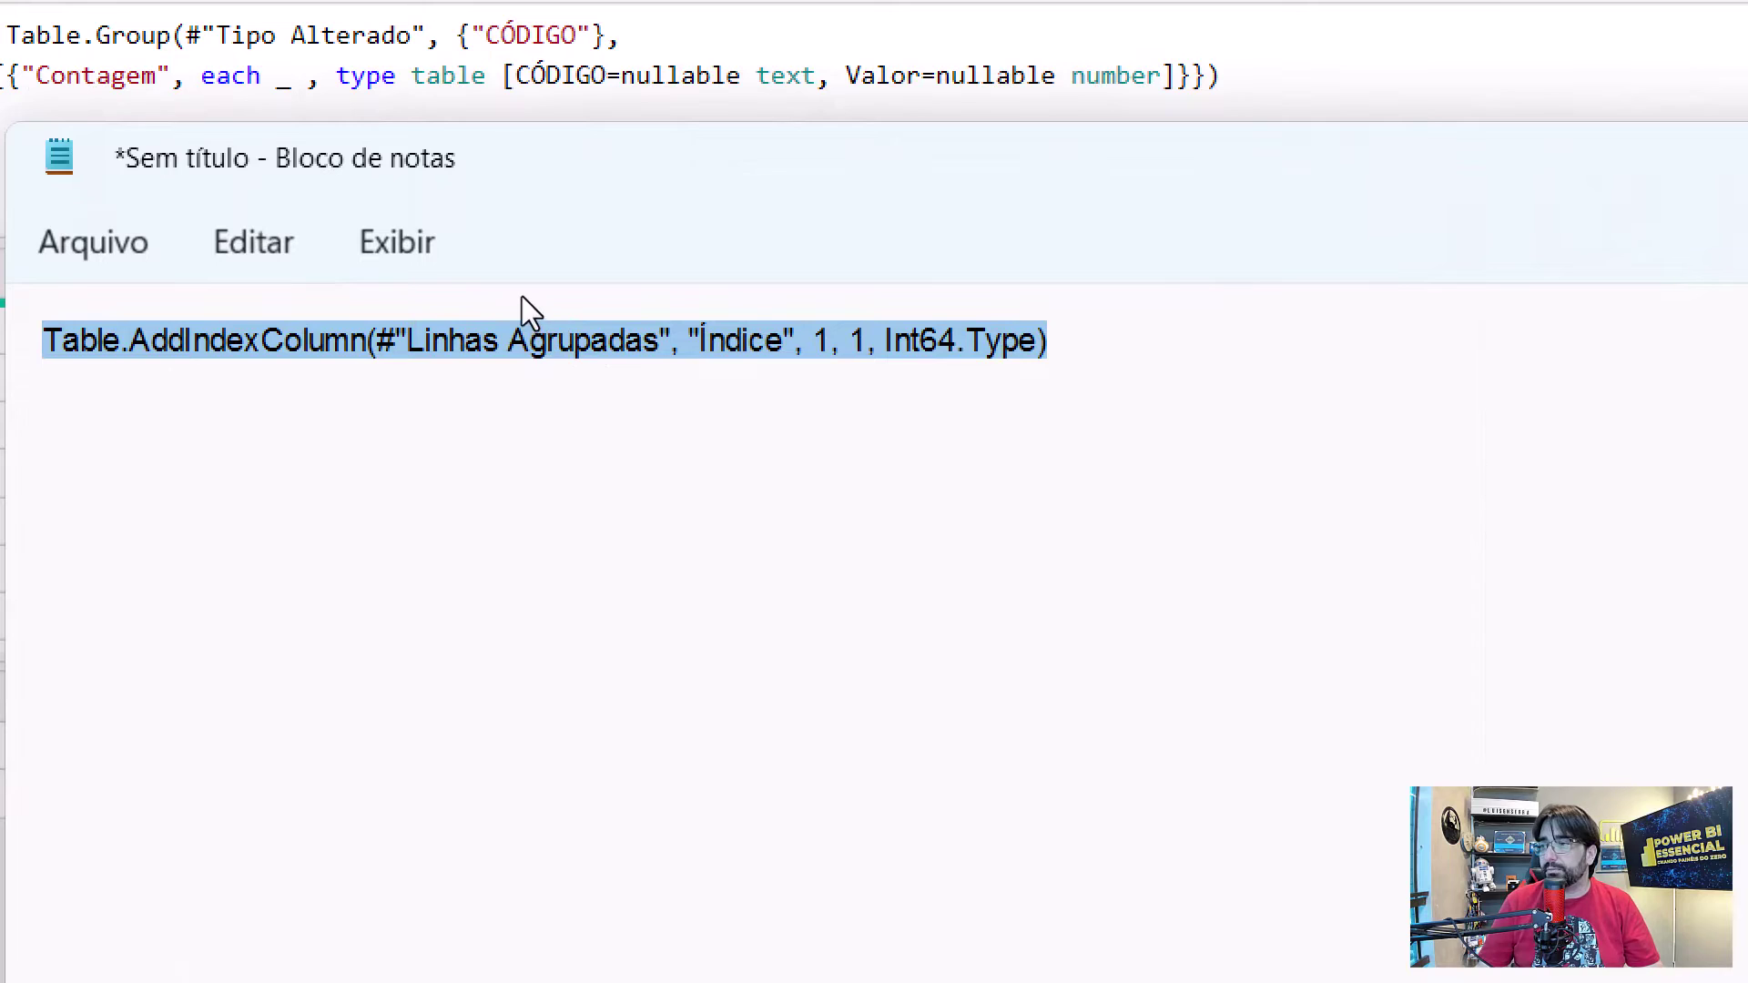
# Step: Examine the #"Linhas Agrupadas" table argument in the note and the matching underscore in the Table.Group formula
pyautogui.click(332, 336)
pyautogui.click(661, 336)
pyautogui.moveTo(882, 336); pyautogui.dragTo(520, 337)
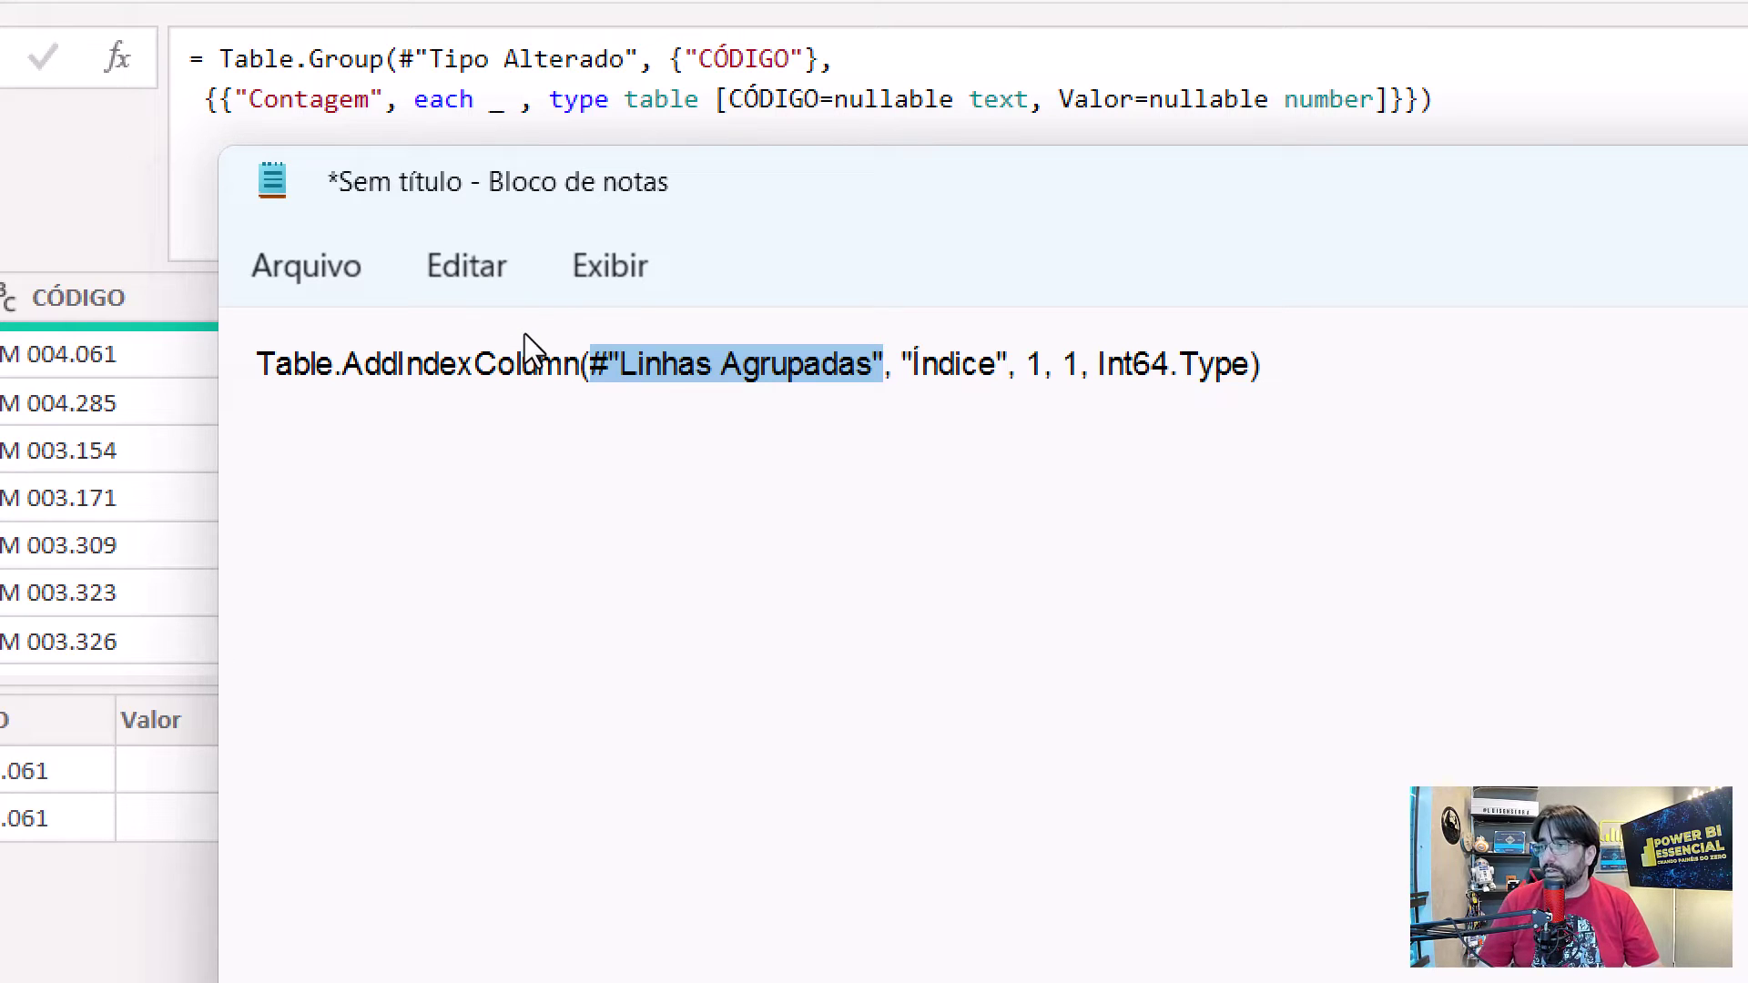
pyautogui.click(476, 98)
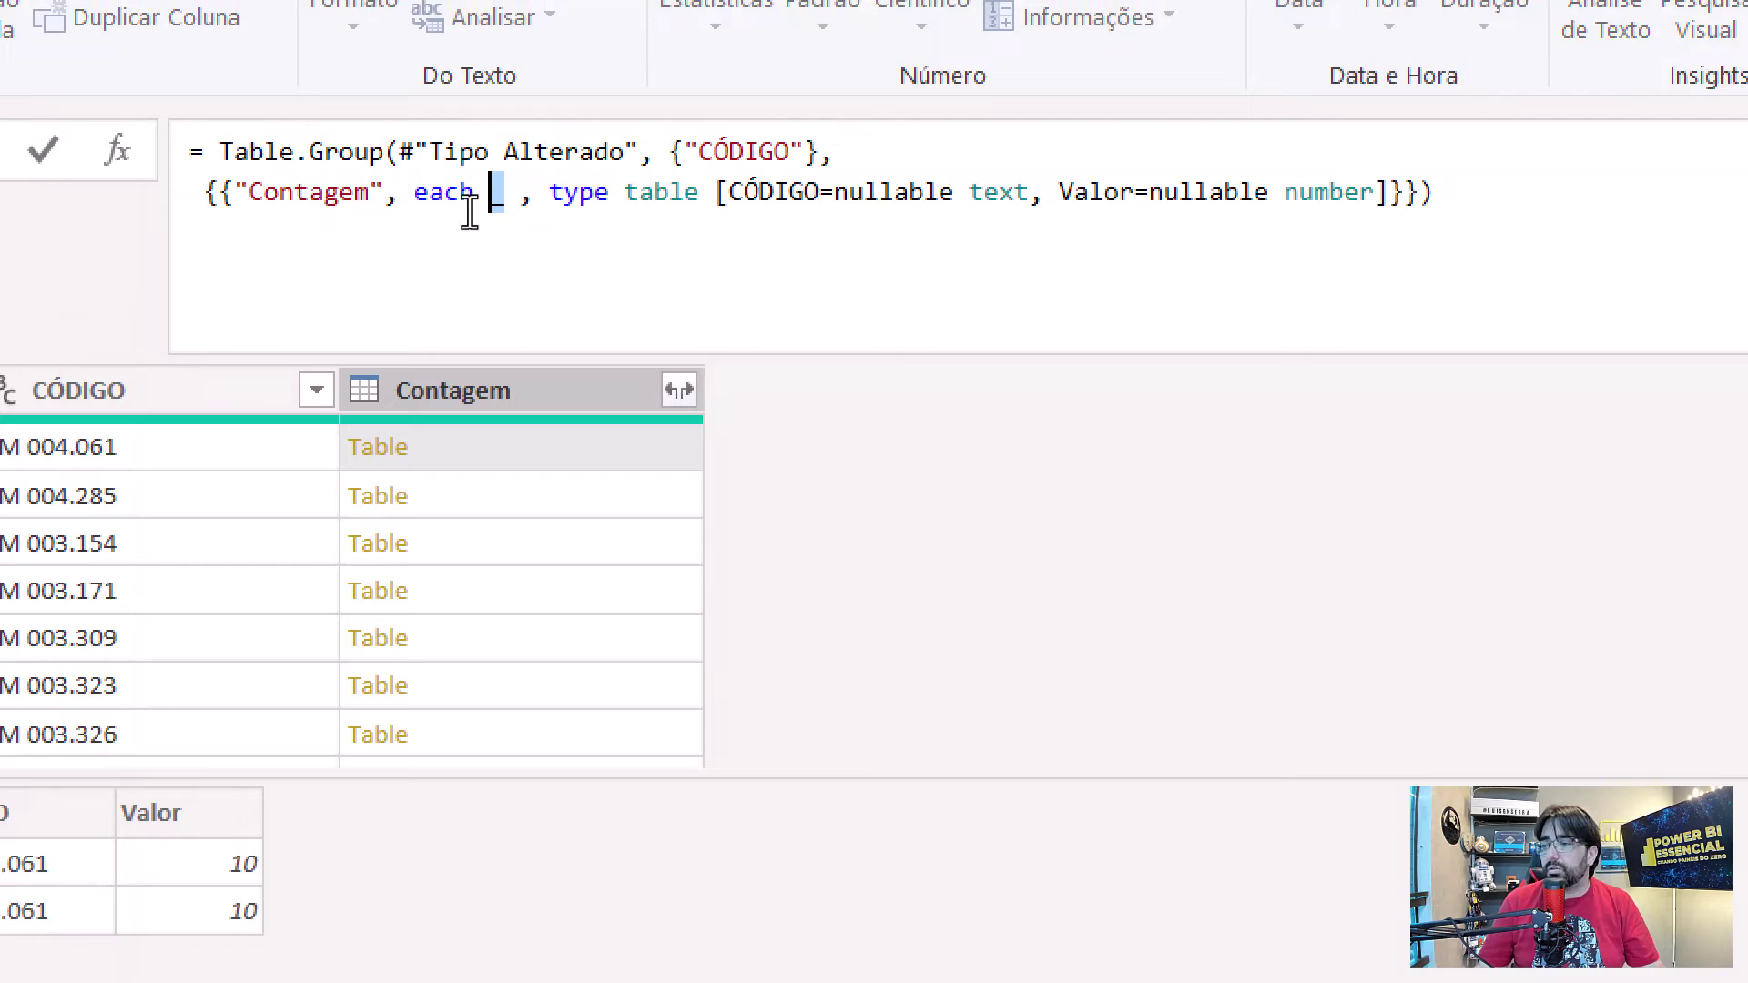
pyautogui.doubleClick(500, 238)
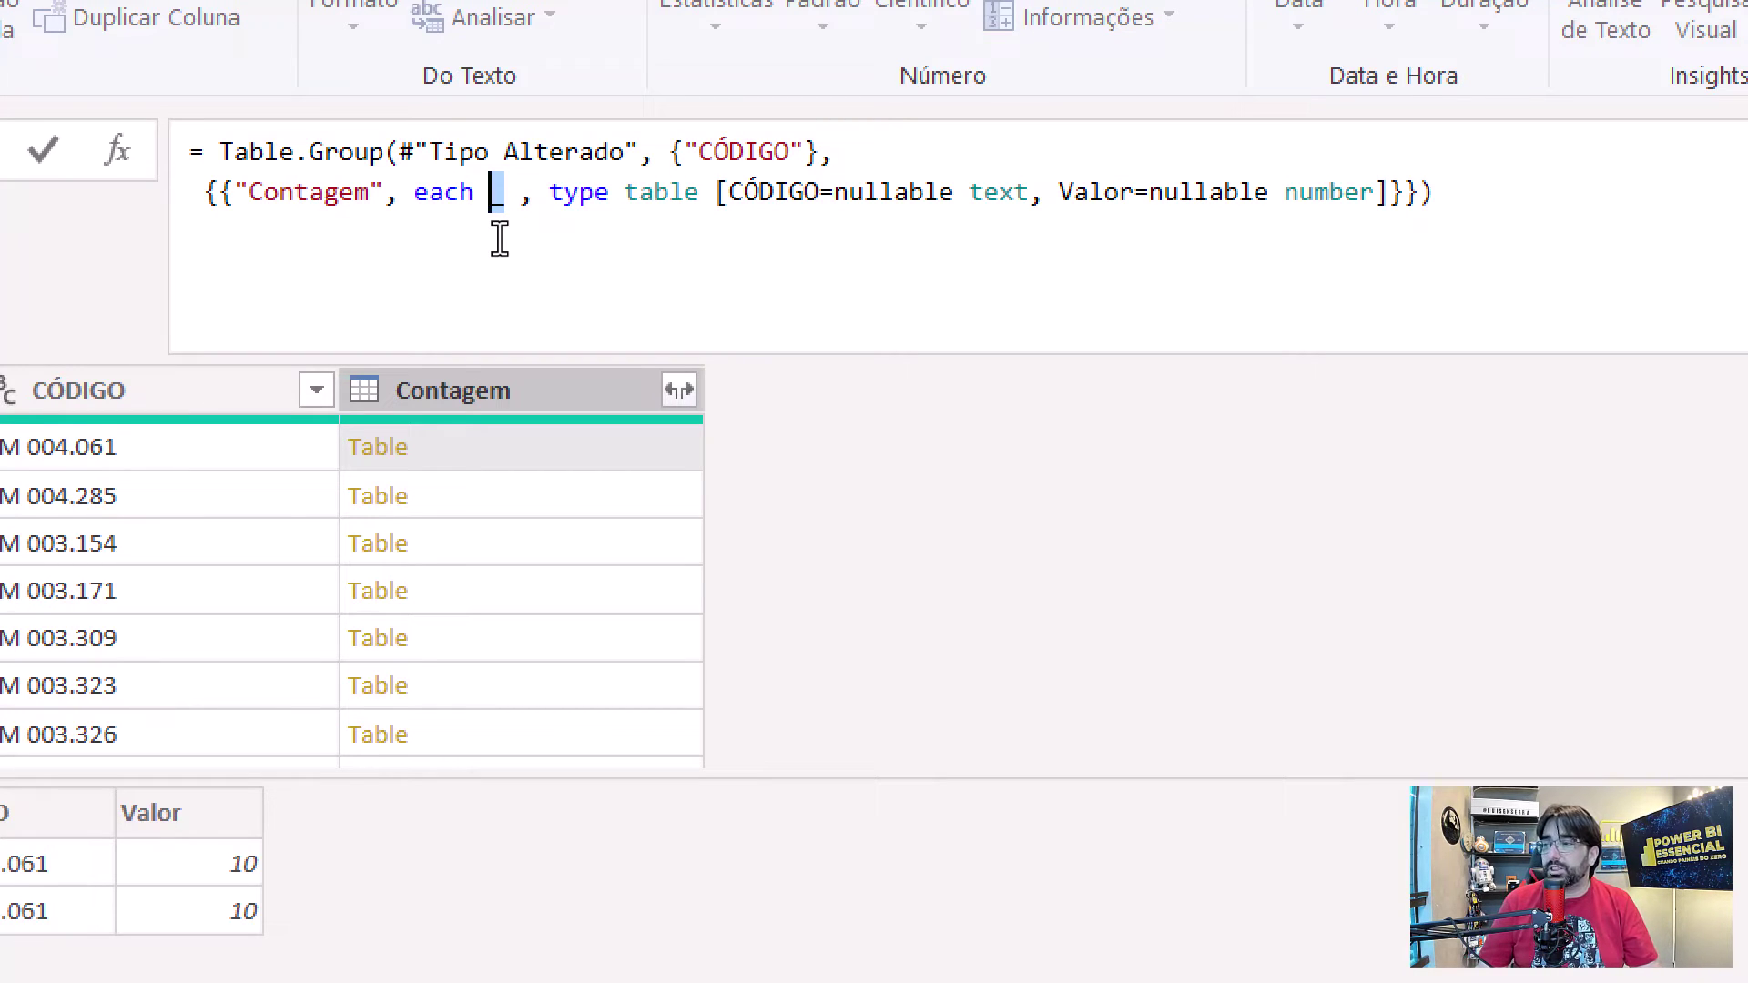
# Step: Return to Notepad and replace the #"Linhas Agrupadas" argument of Table.AddIndexColumn with a space-padded underscore
pyautogui.hotkey('alt', 'Tab')
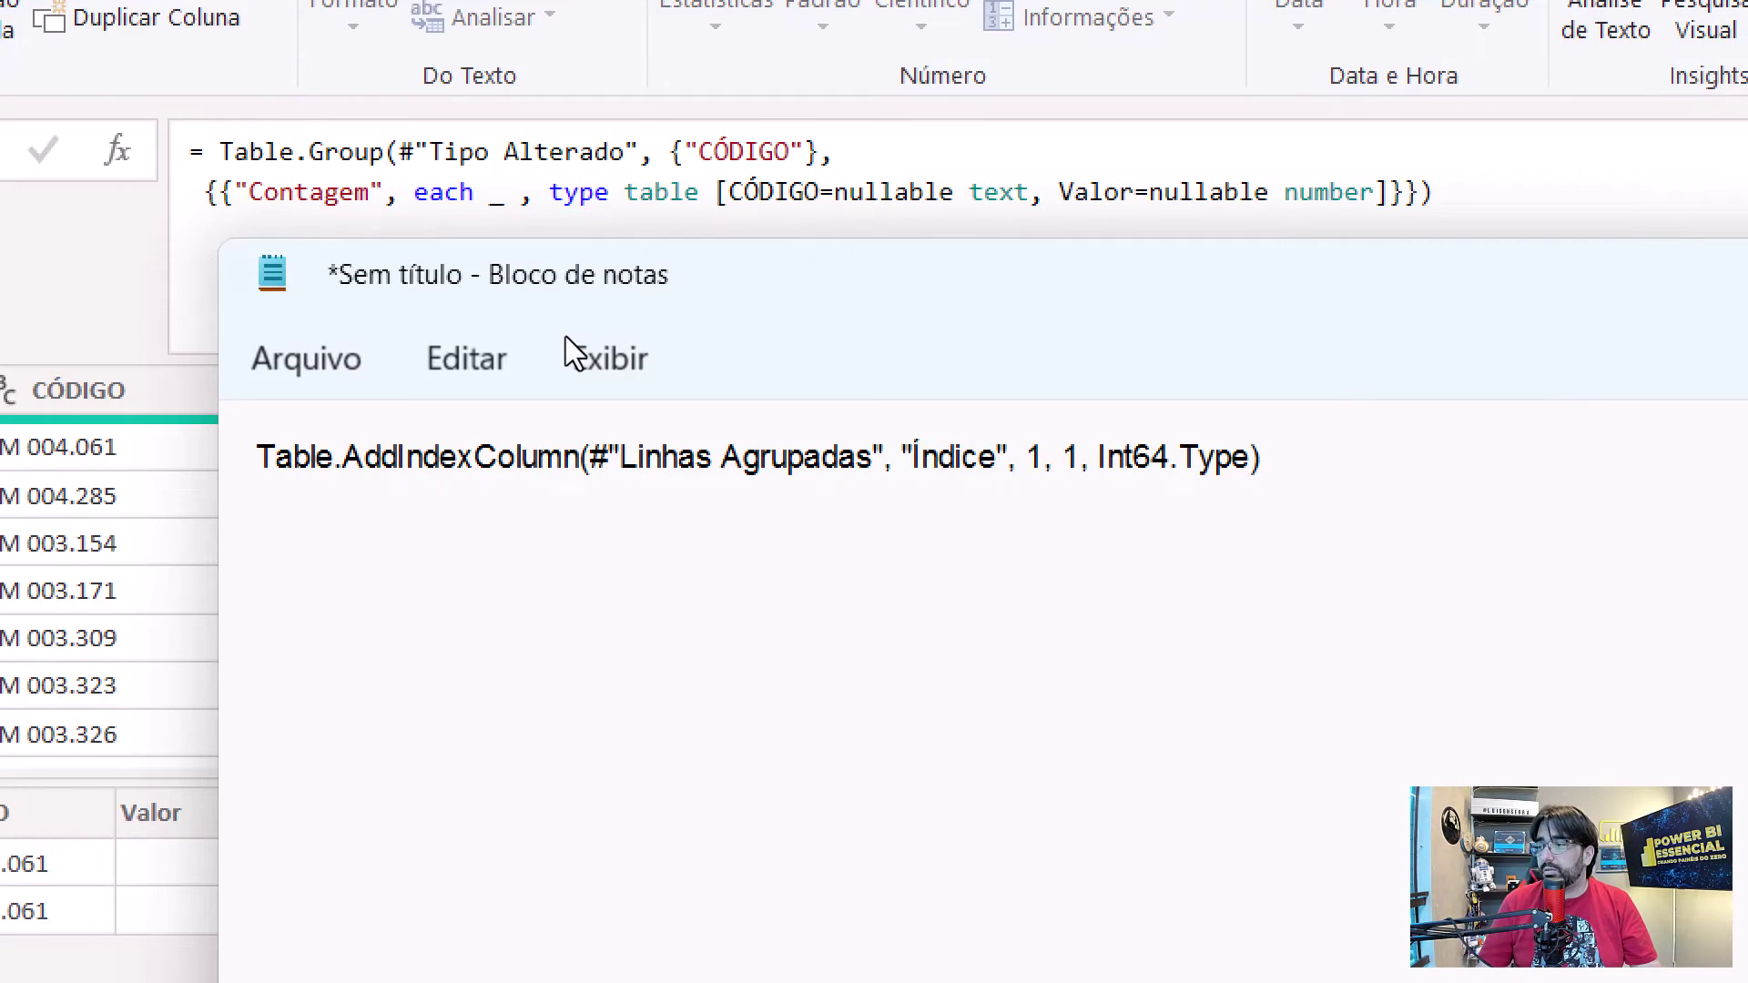
pyautogui.scroll(8, 713, 502)
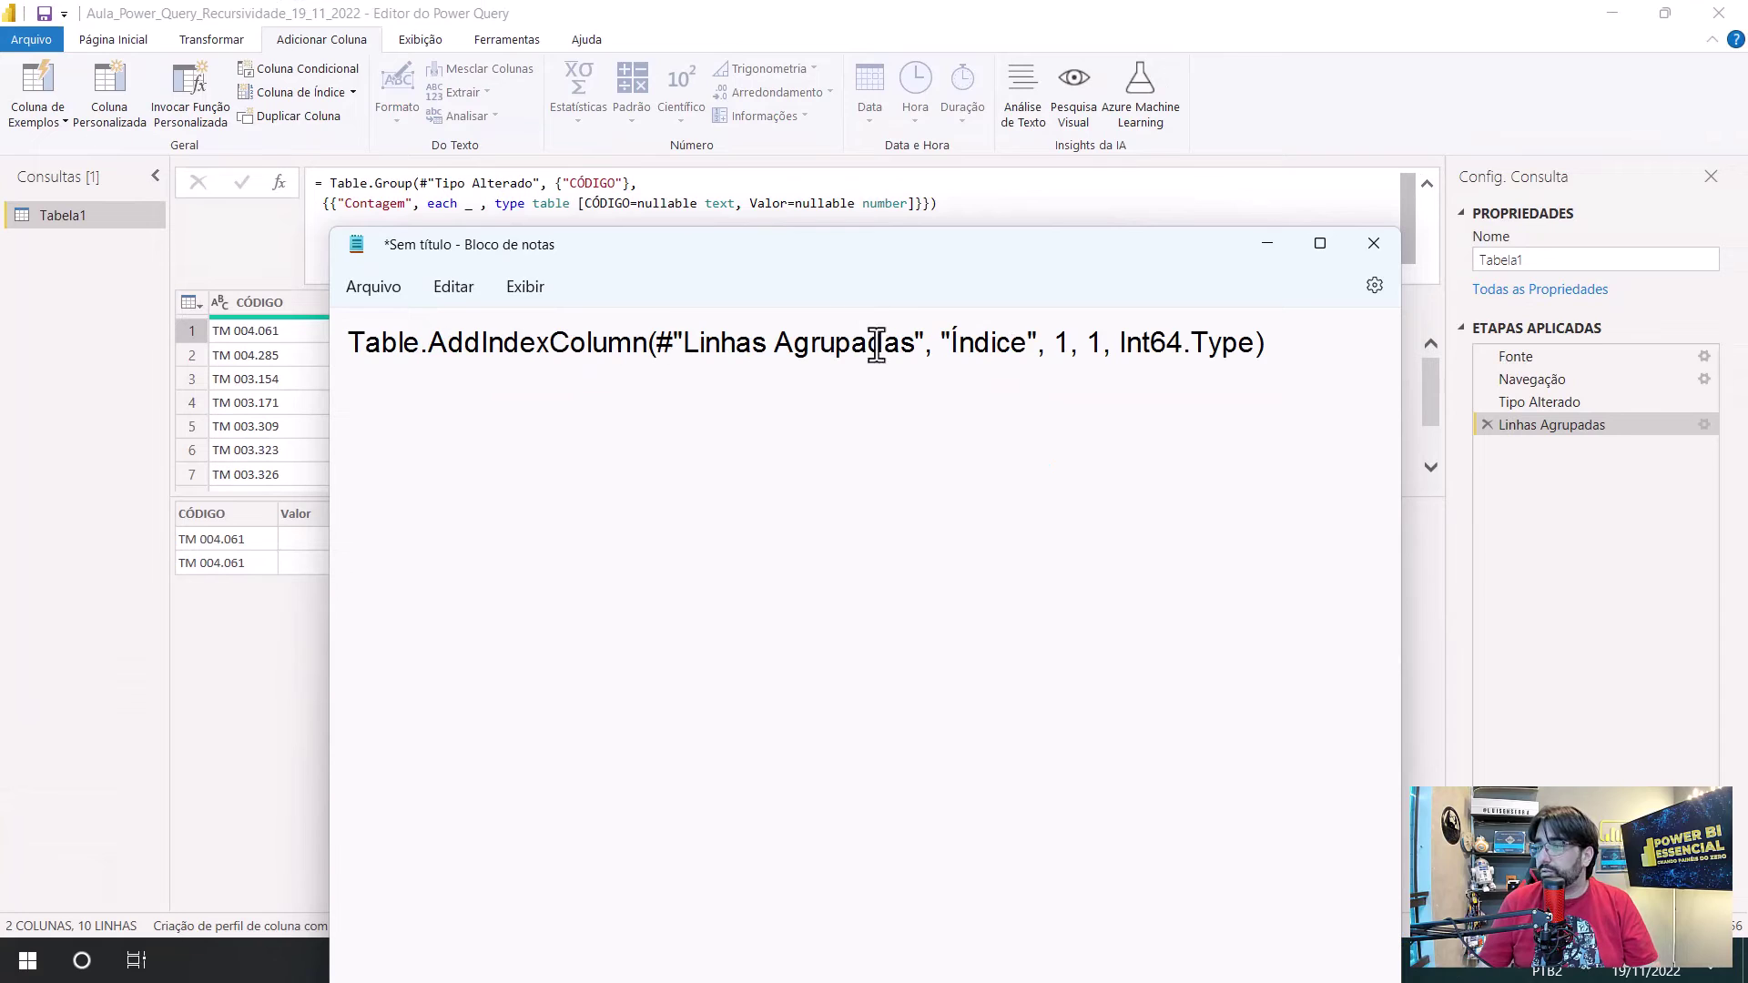
pyautogui.moveTo(926, 348); pyautogui.dragTo(657, 357)
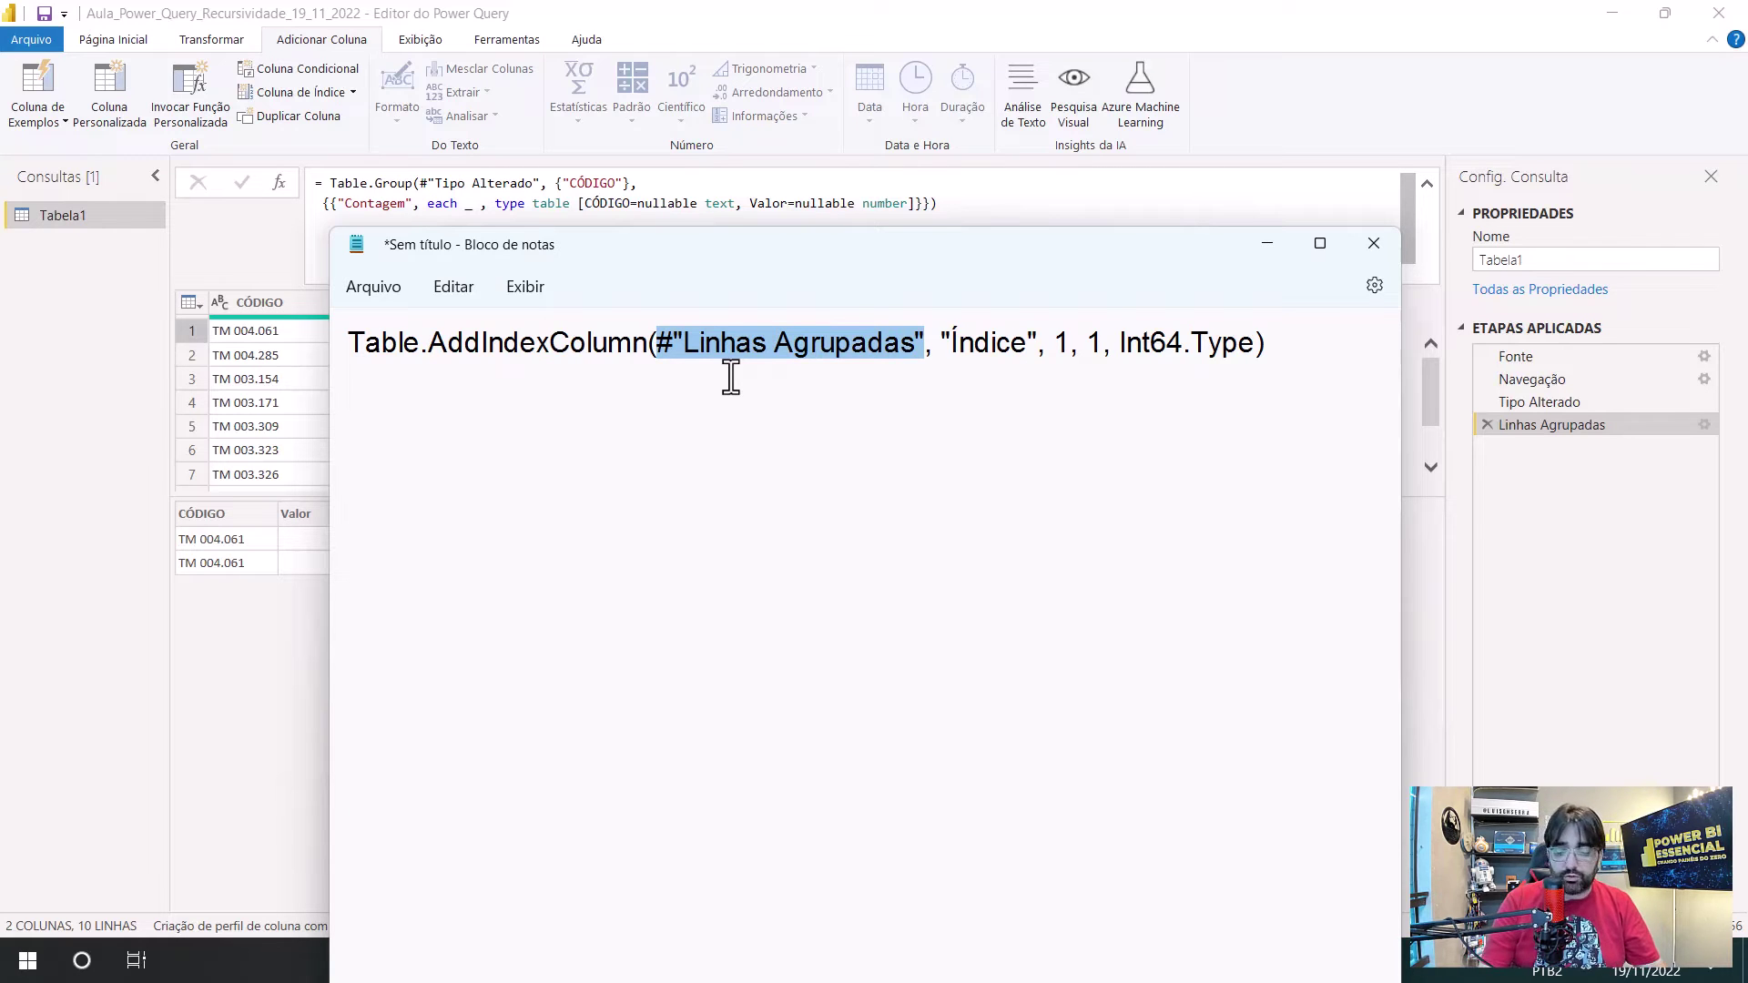
pyautogui.write('_')
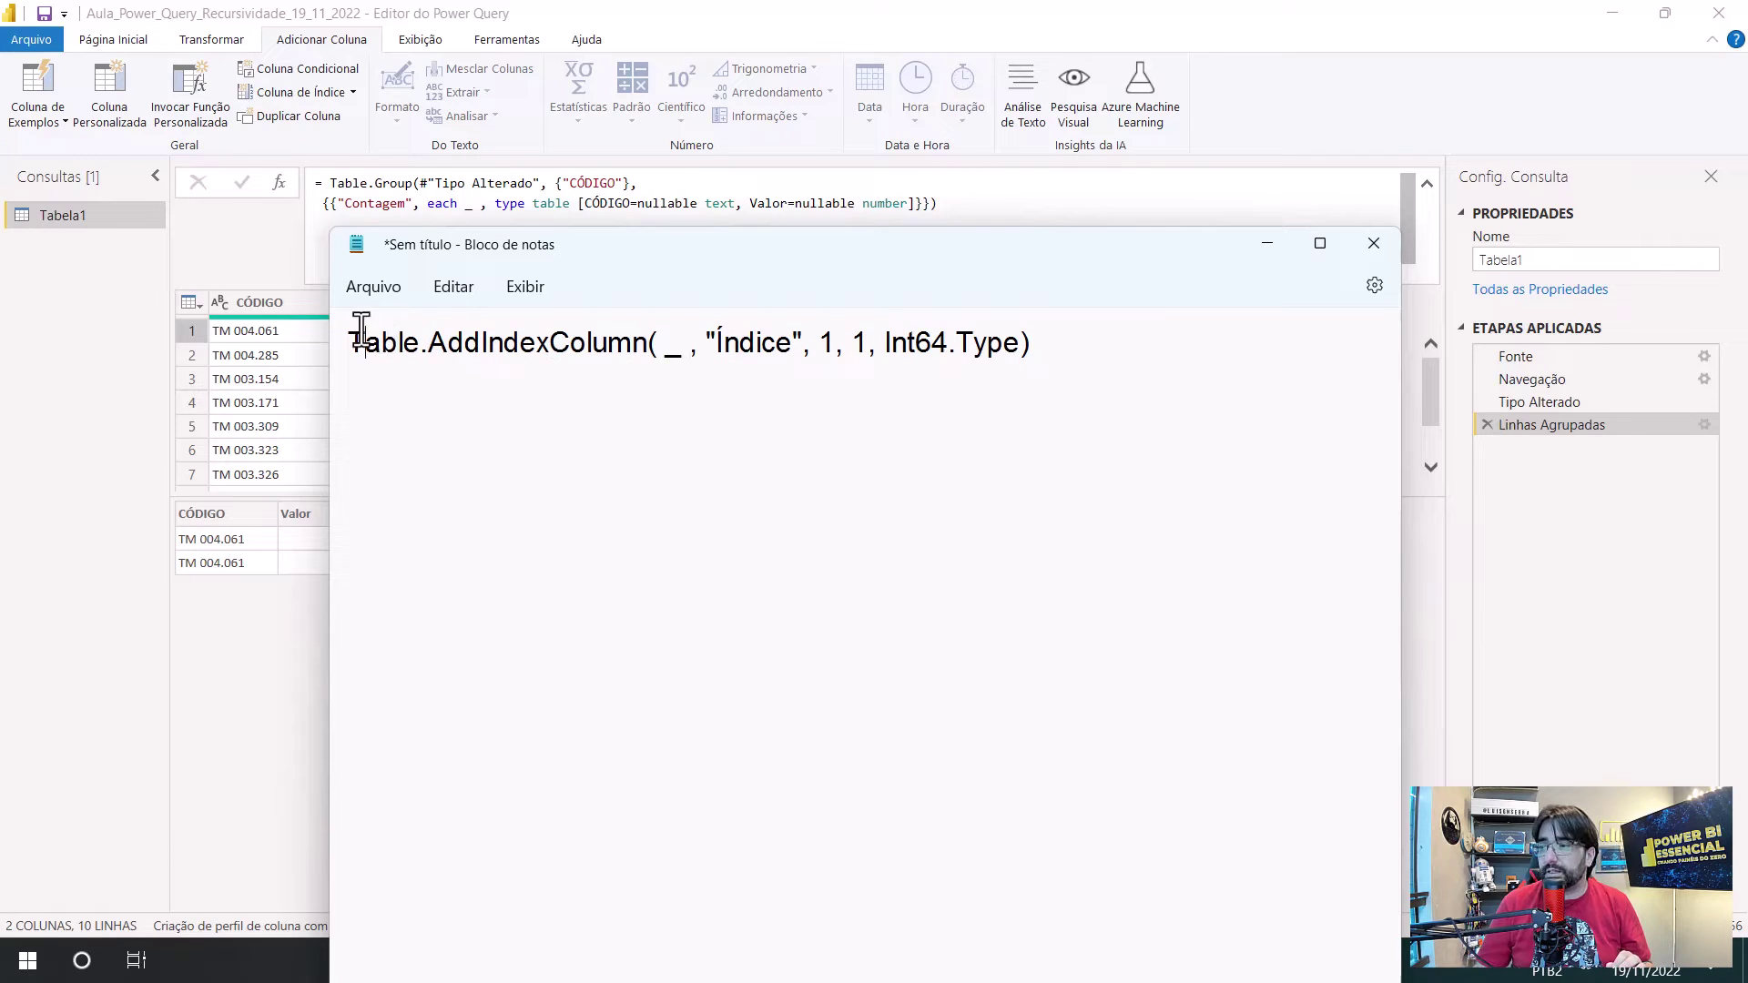
# Step: Copy Table.AddIndexColumn( _ , "Índice", 1, 1, Int64.Type) from Notepad and substitute it for the underscore after each in the Table.Group formula
pyautogui.moveTo(351, 344); pyautogui.dragTo(1035, 358)
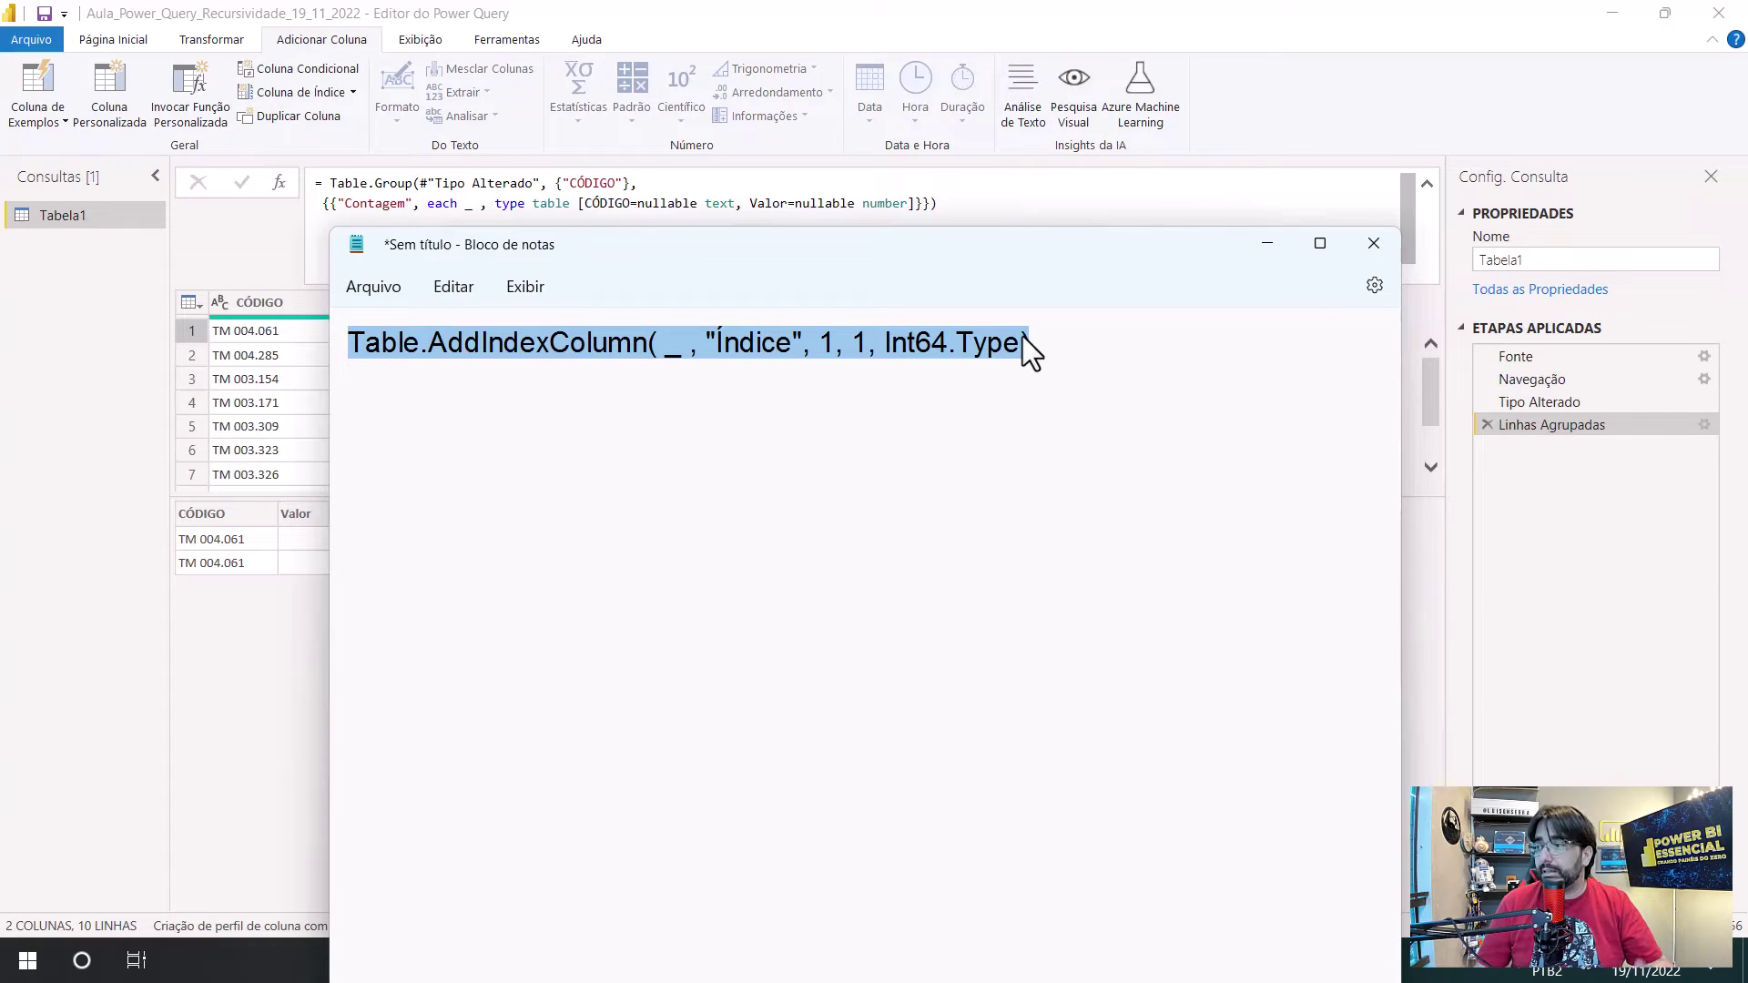
pyautogui.click(1037, 345)
pyautogui.moveTo(1037, 344); pyautogui.dragTo(348, 345)
pyautogui.hotkey('ctrl', 'c')
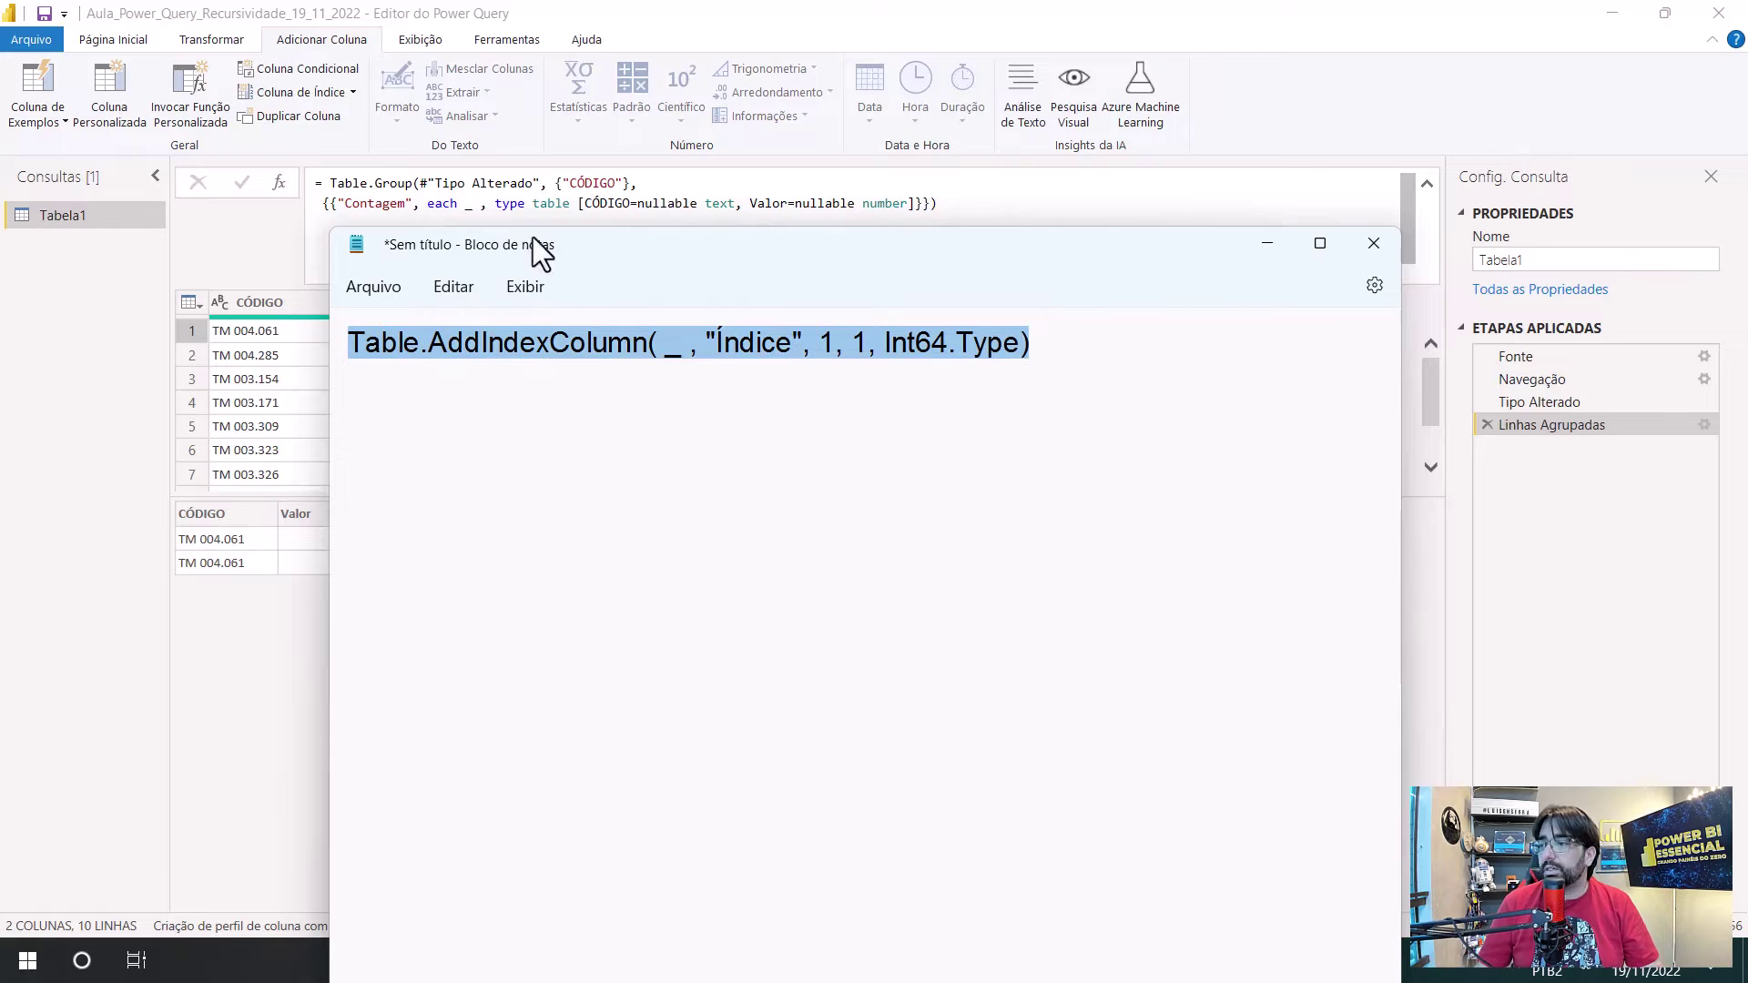
pyautogui.click(472, 203)
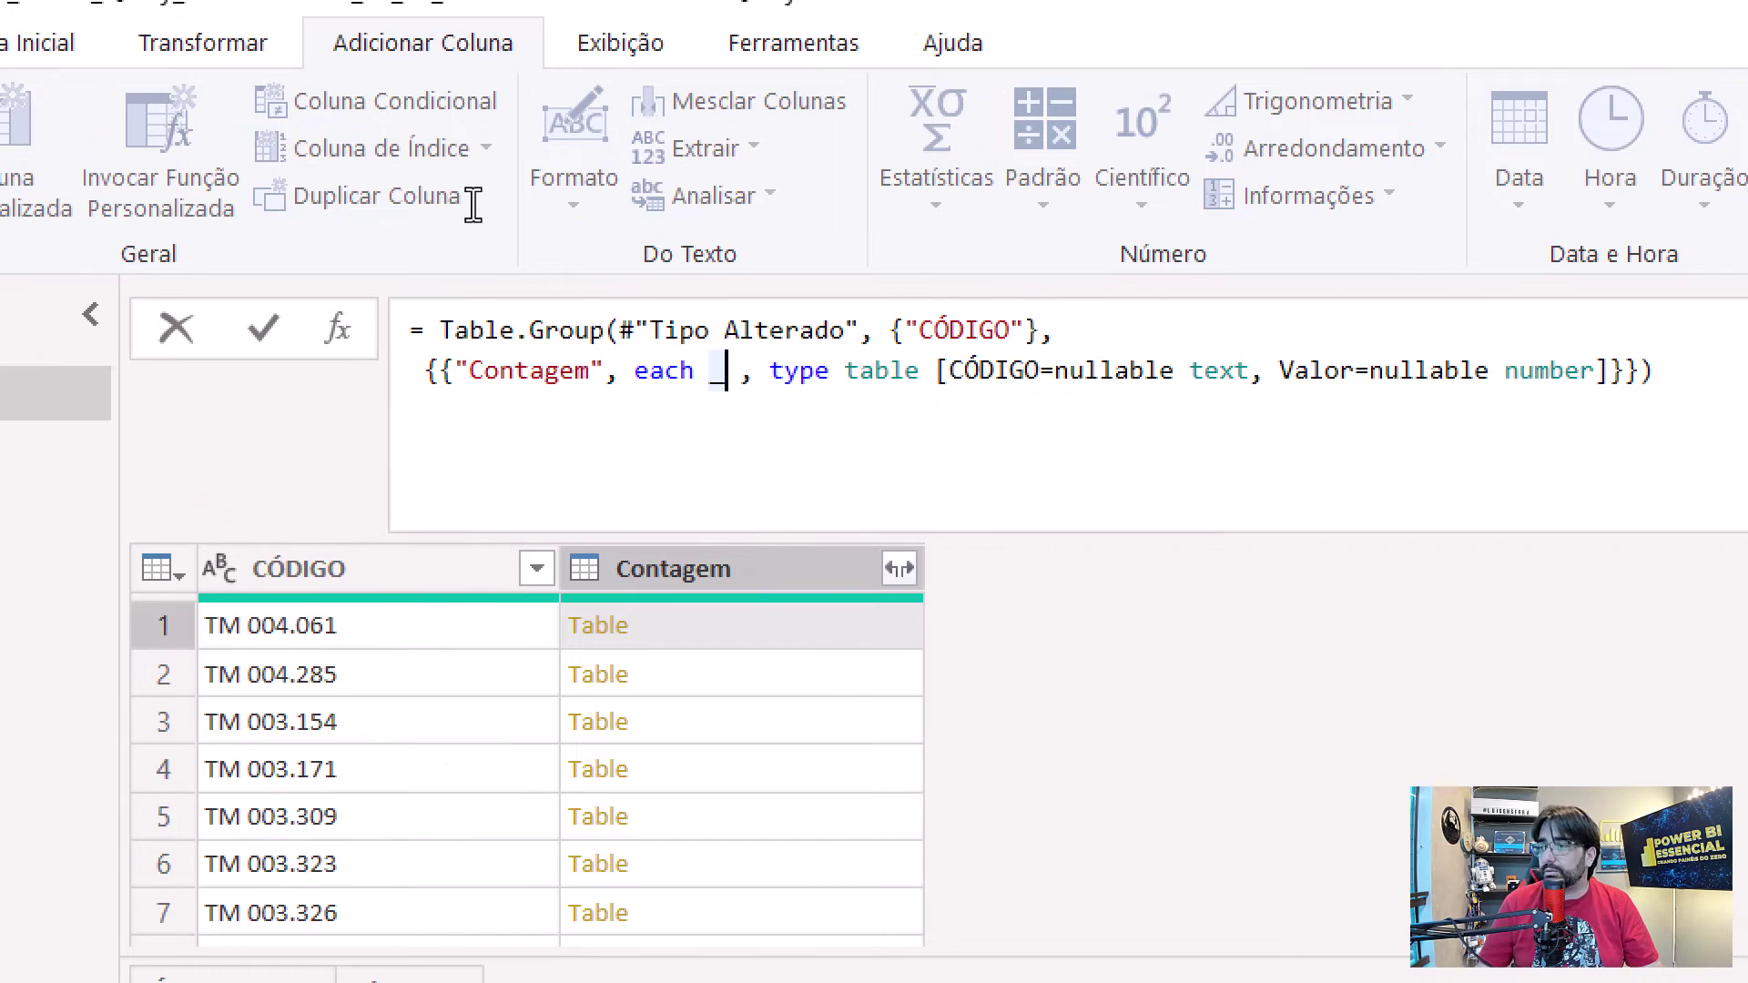
pyautogui.press('Left')
pyautogui.hotkey('shift', 'Right')
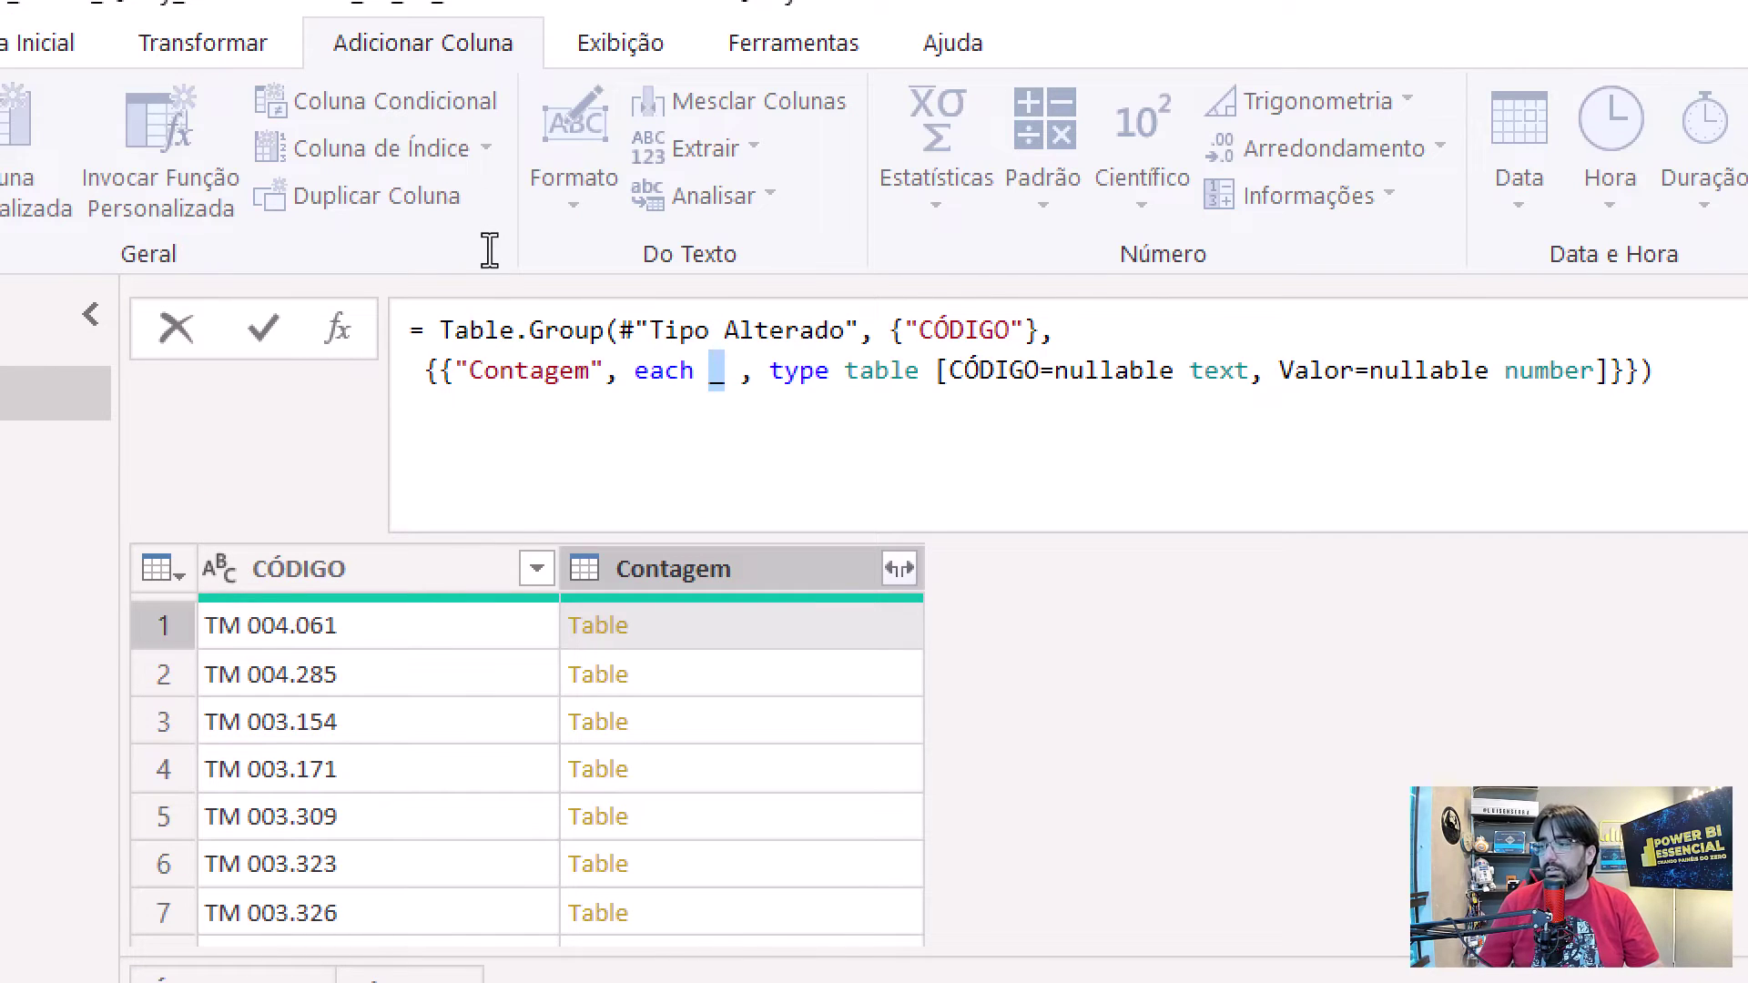
pyautogui.hotkey('ctrl', 'v')
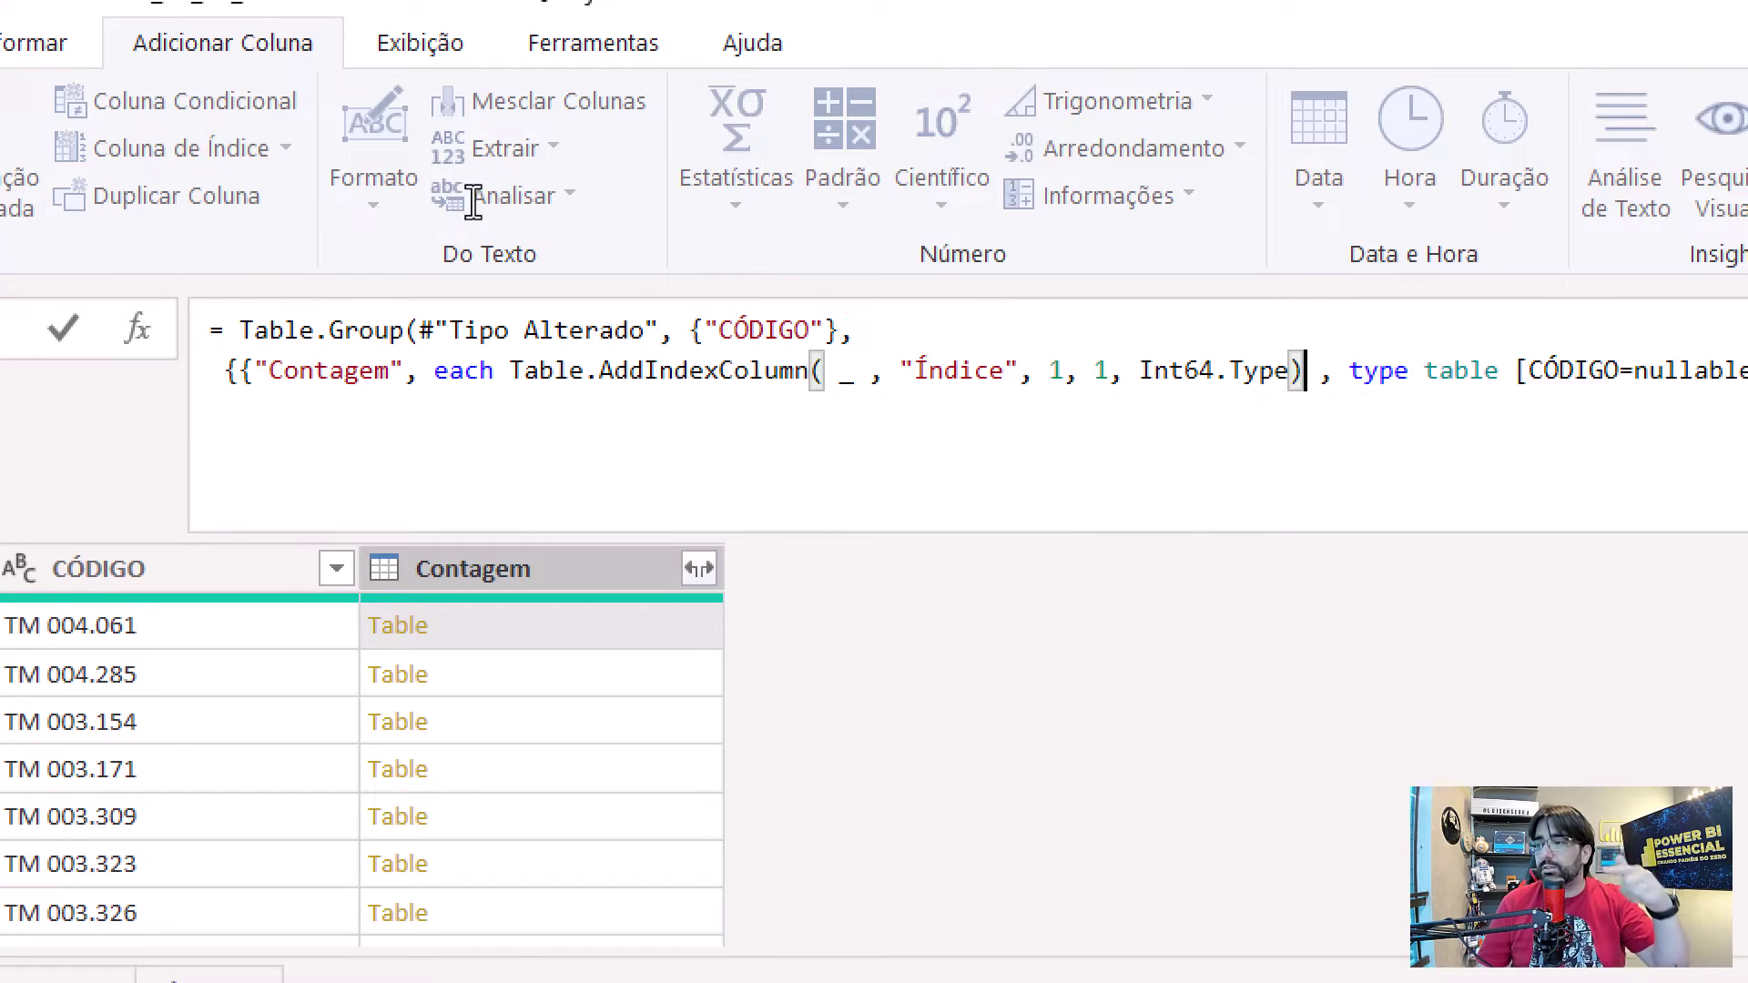
# Step: Examine the outer Table.Group function and the parameter help of the nested Table.AddIndexColumn function in the formula
pyautogui.hotkey('ctrl', 'shift', 'space')
pyautogui.press('Escape')
pyautogui.hotkey('ctrl', 'Left')
pyautogui.hotkey('ctrl', 'Left')
pyautogui.hotkey('ctrl', 'Left')
pyautogui.hotkey('ctrl', 'Left')
pyautogui.hotkey('ctrl', 'Left')
pyautogui.hotkey('ctrl', 'Left')
pyautogui.hotkey('ctrl', 'Left')
pyautogui.hotkey('ctrl', 'Left')
pyautogui.hotkey('ctrl', 'Left')
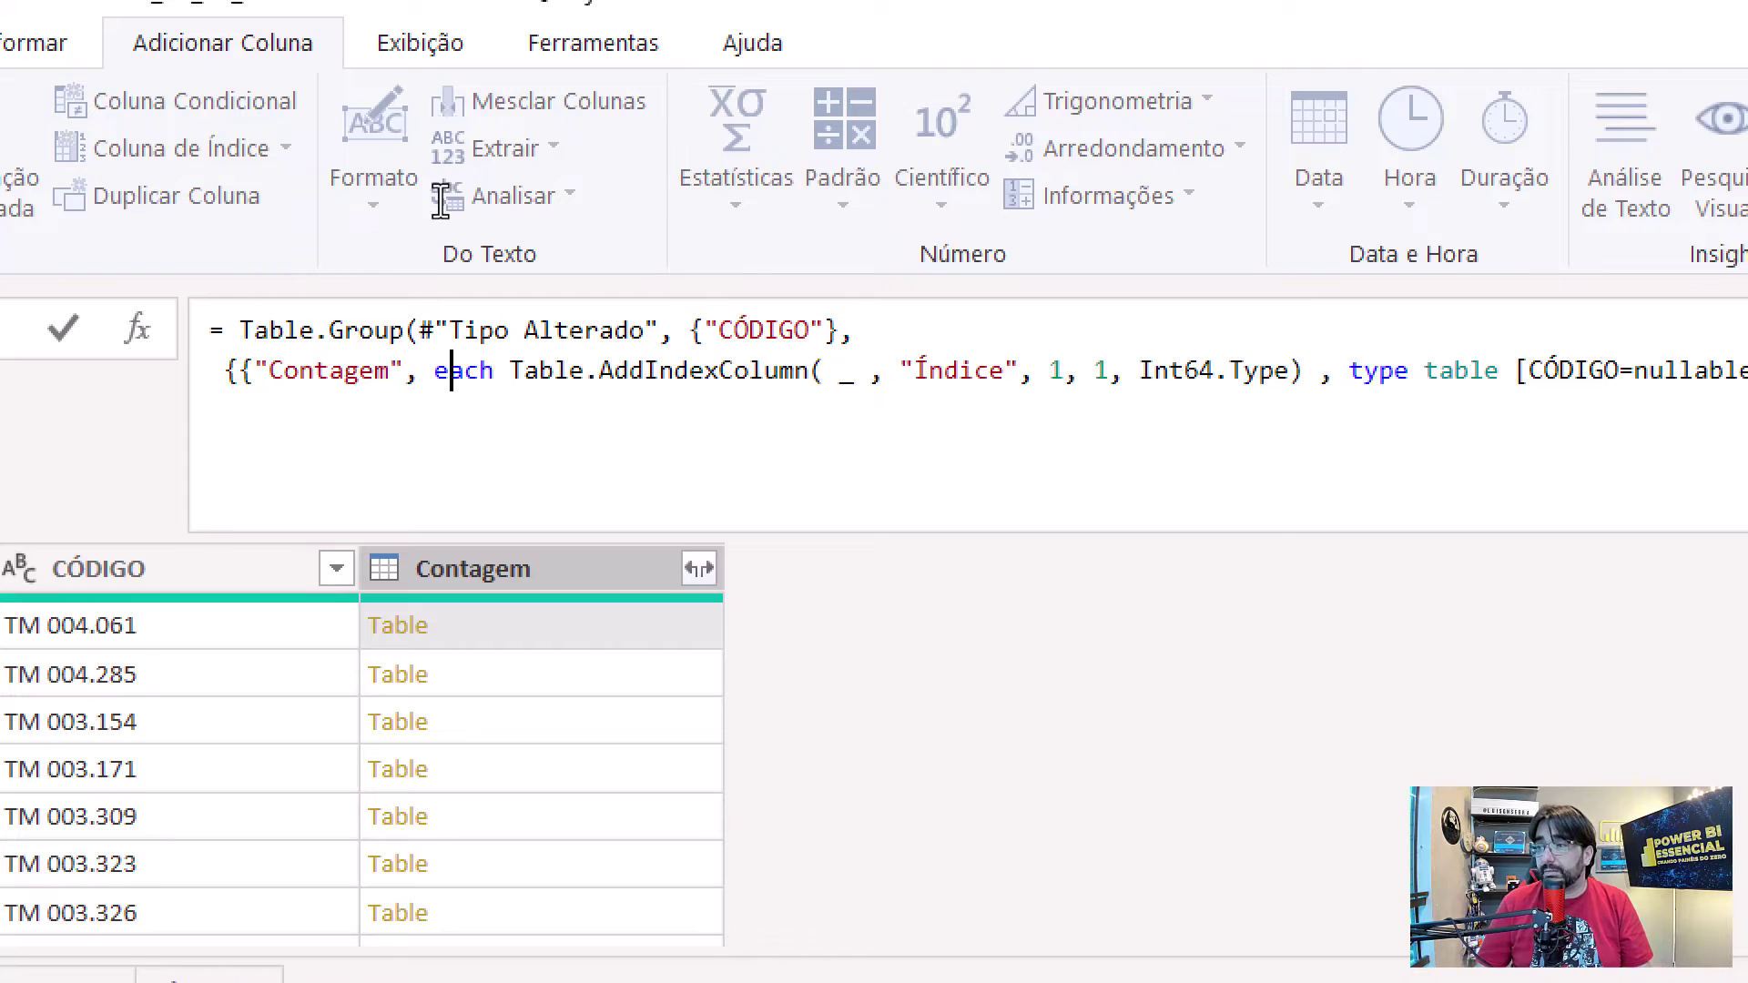
pyautogui.press('Up')
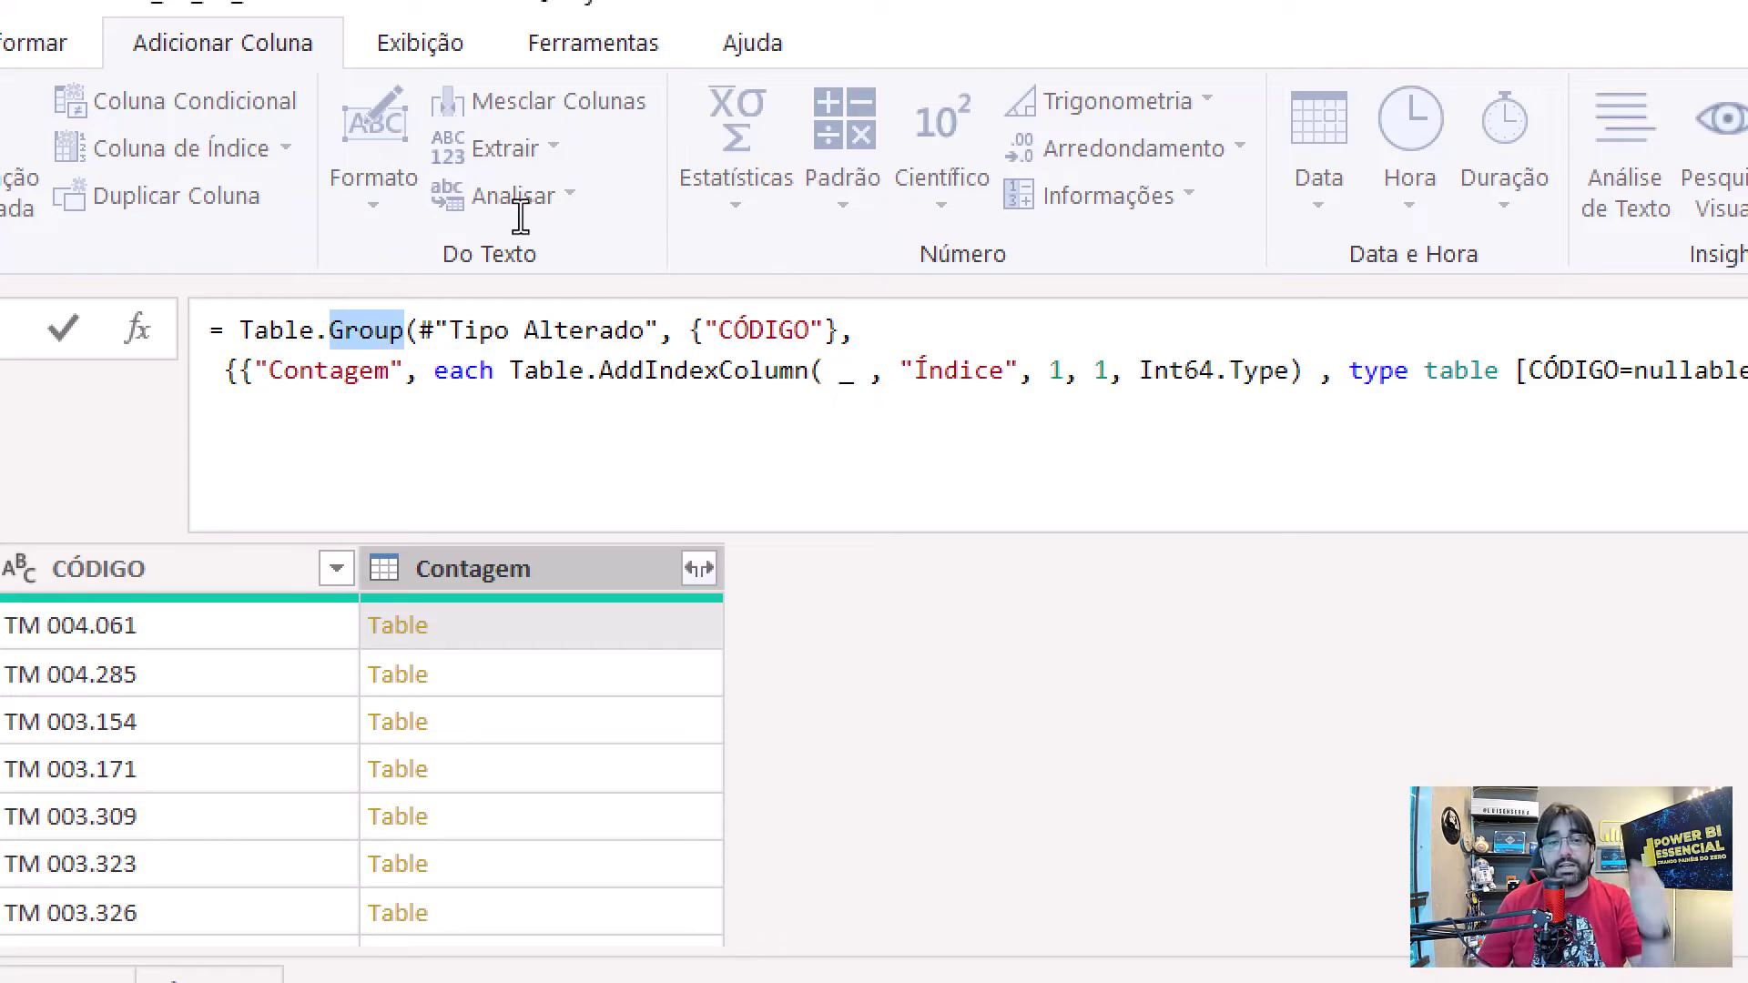
pyautogui.hotkey('ctrl', 'shift', 'space')
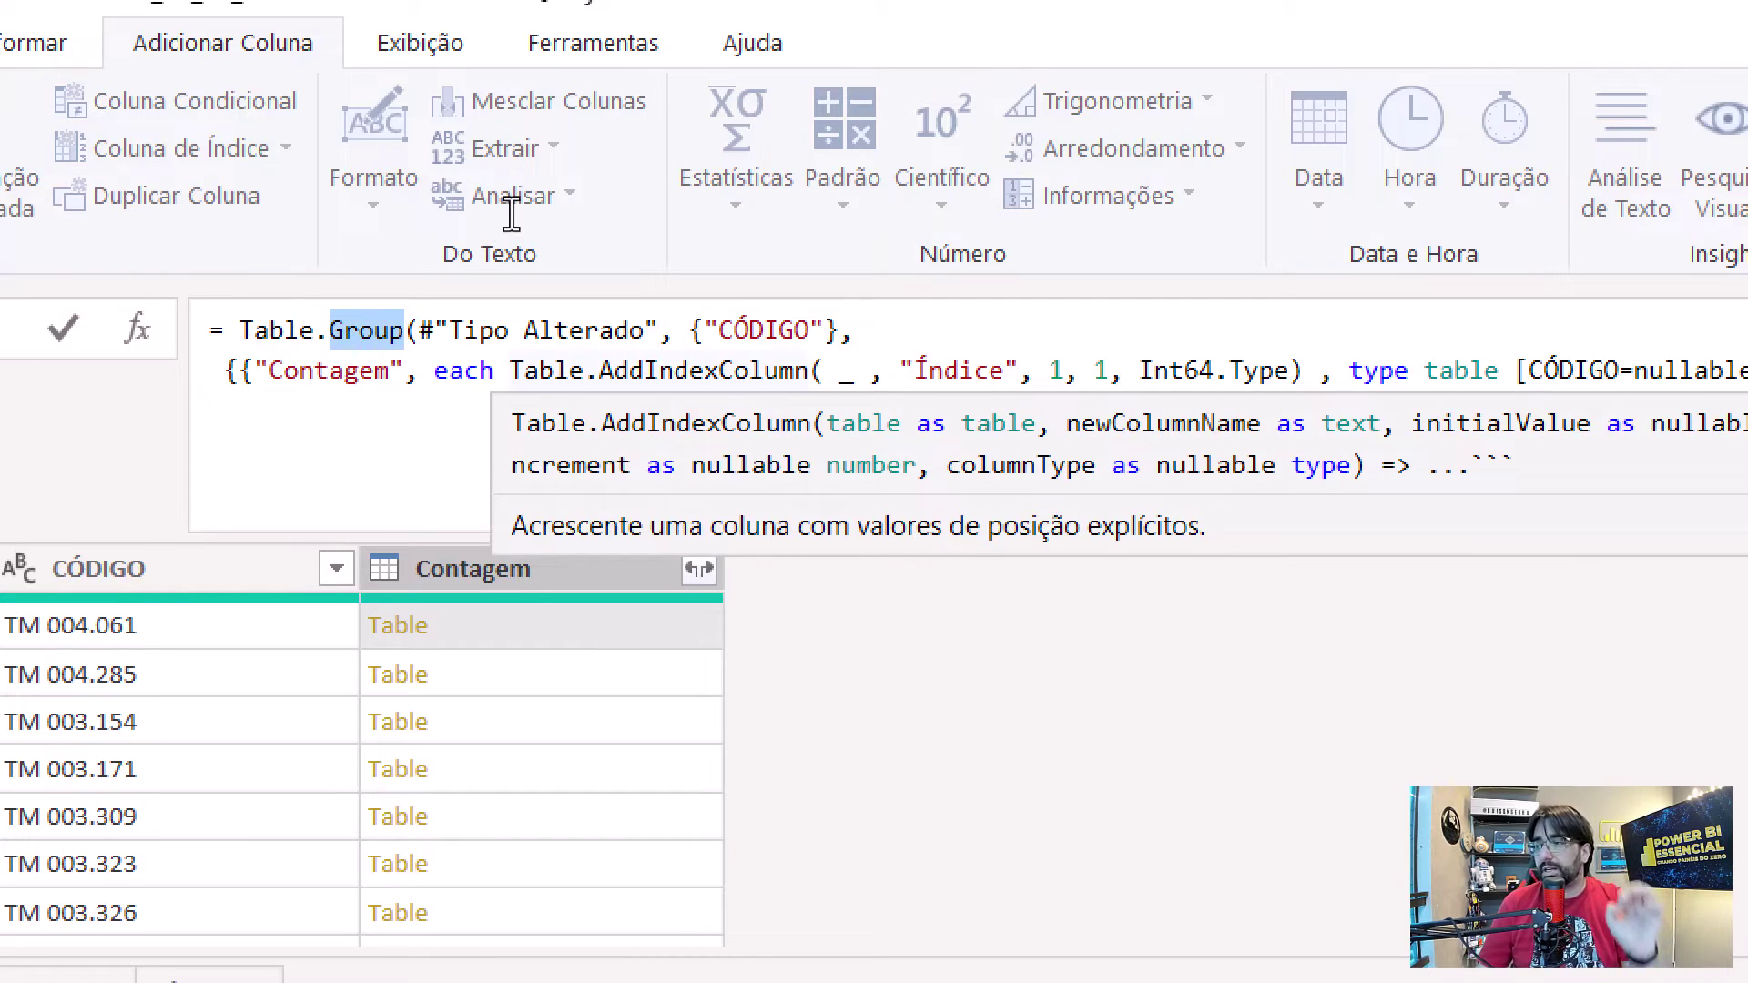
pyautogui.press('Escape')
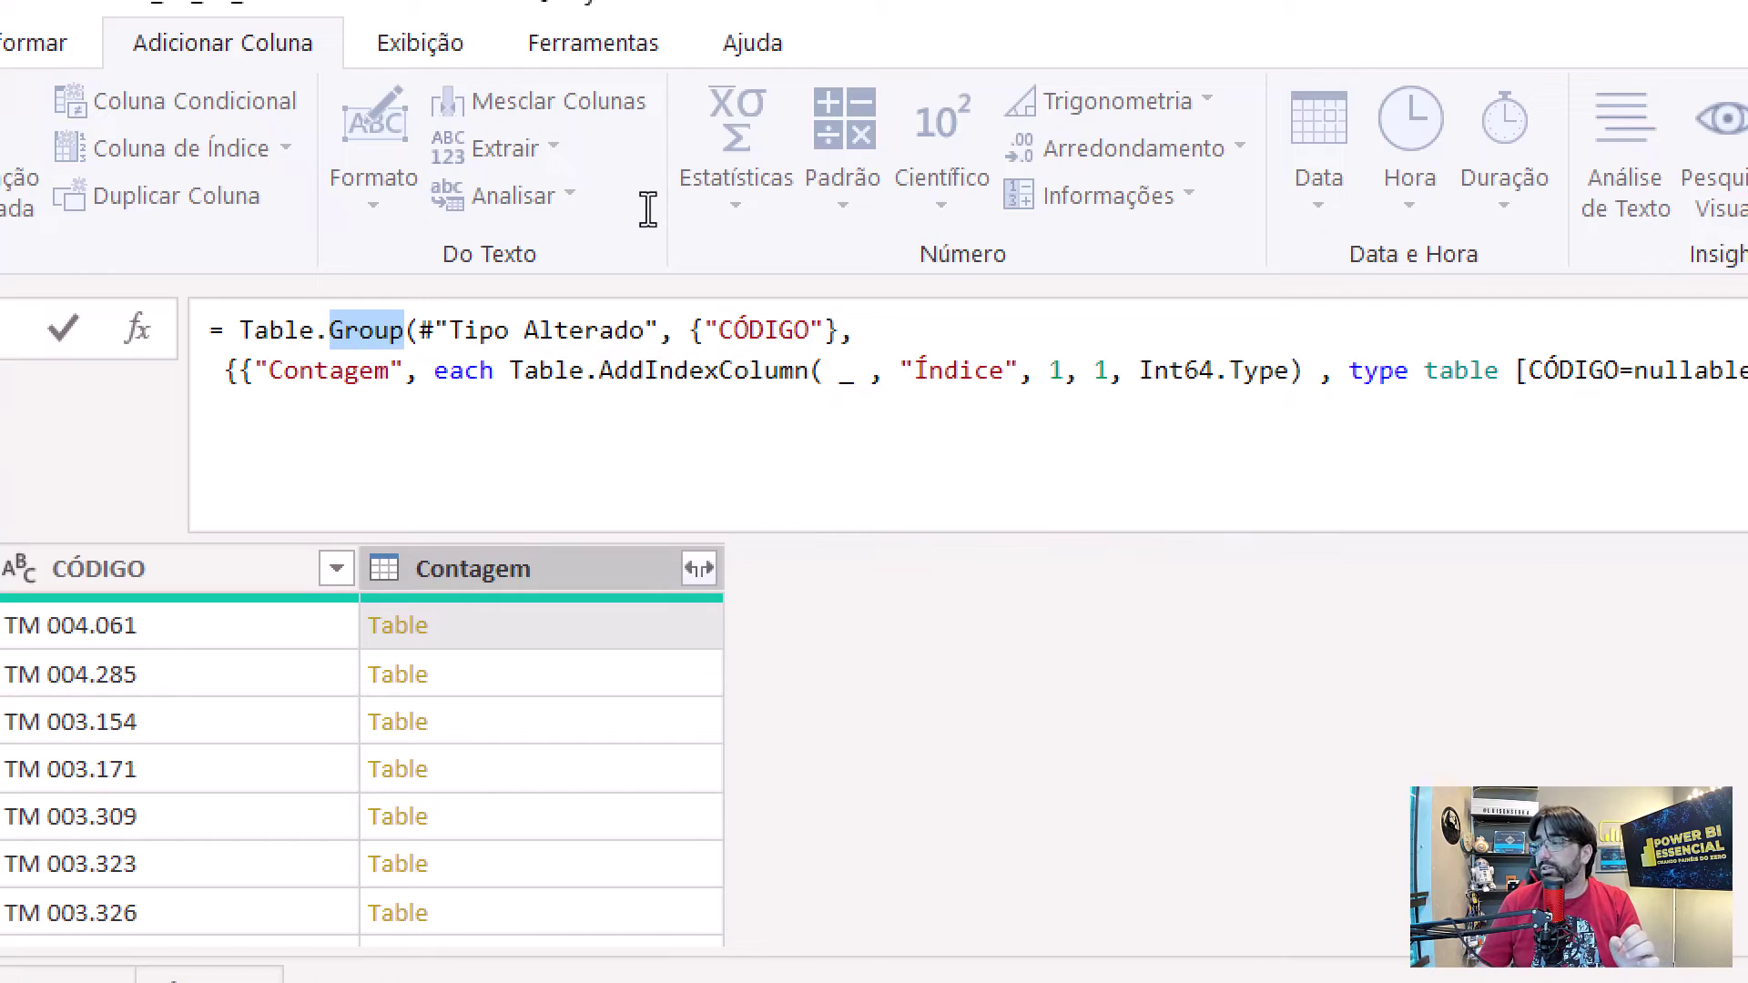
# Step: Examine the underscore passed as the table argument inside the nested AddIndexColumn call
pyautogui.moveTo(857, 372); pyautogui.dragTo(839, 372)
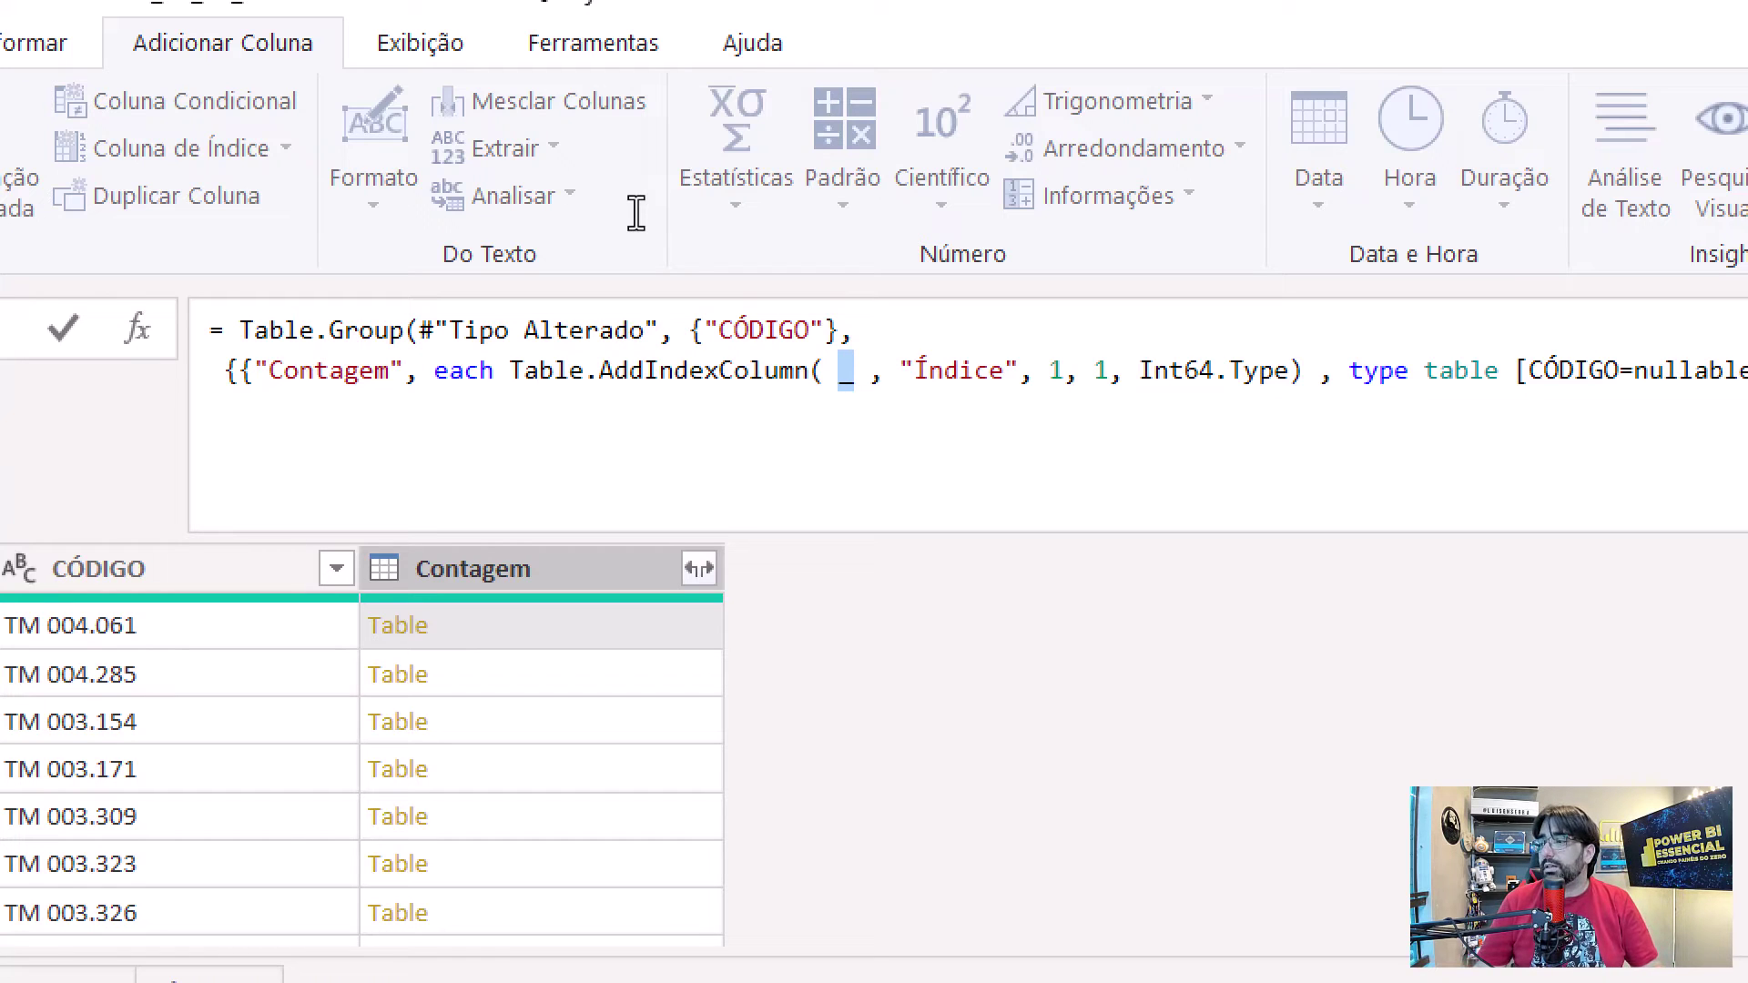
pyautogui.press('Left')
pyautogui.press('Left')
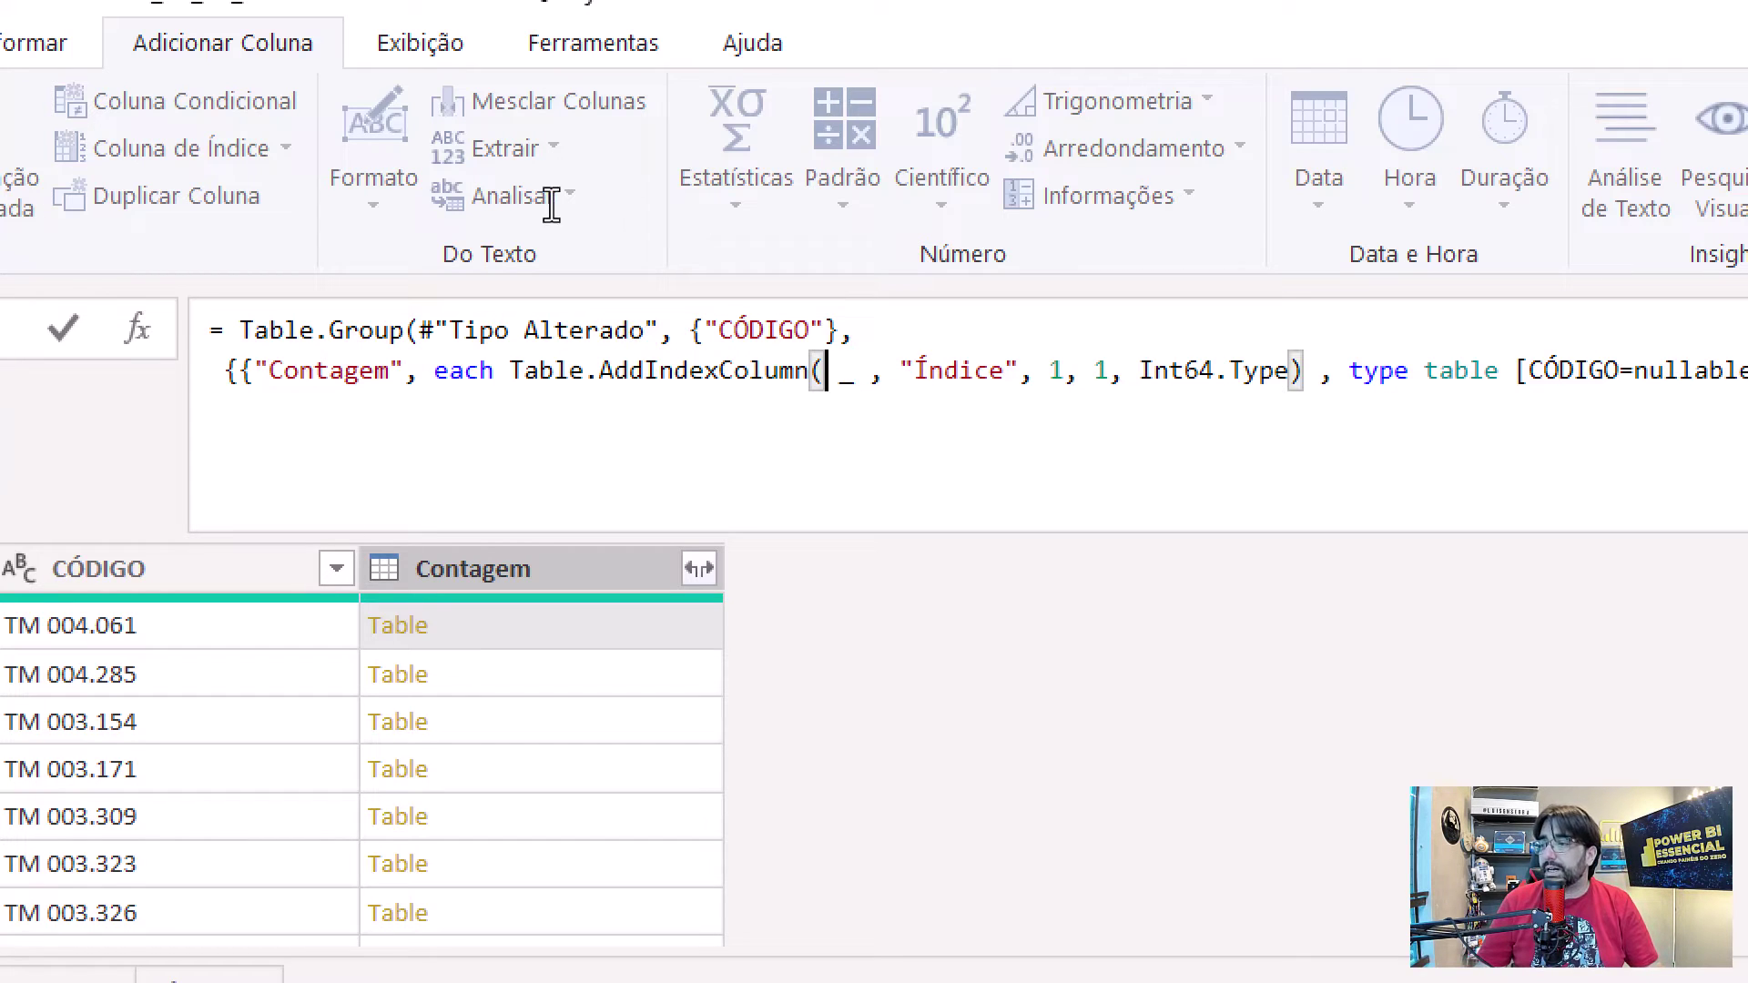
pyautogui.hotkey('ctrl', 'Left')
pyautogui.hotkey('ctrl', 'Left')
pyautogui.hotkey('ctrl', 'Left')
pyautogui.hotkey('ctrl', 'Left')
pyautogui.hotkey('ctrl', 'shift', 'Right')
pyautogui.hotkey('ctrl', 'Right')
pyautogui.hotkey('ctrl', 'Right')
pyautogui.hotkey('ctrl', 'shift', 'Right')
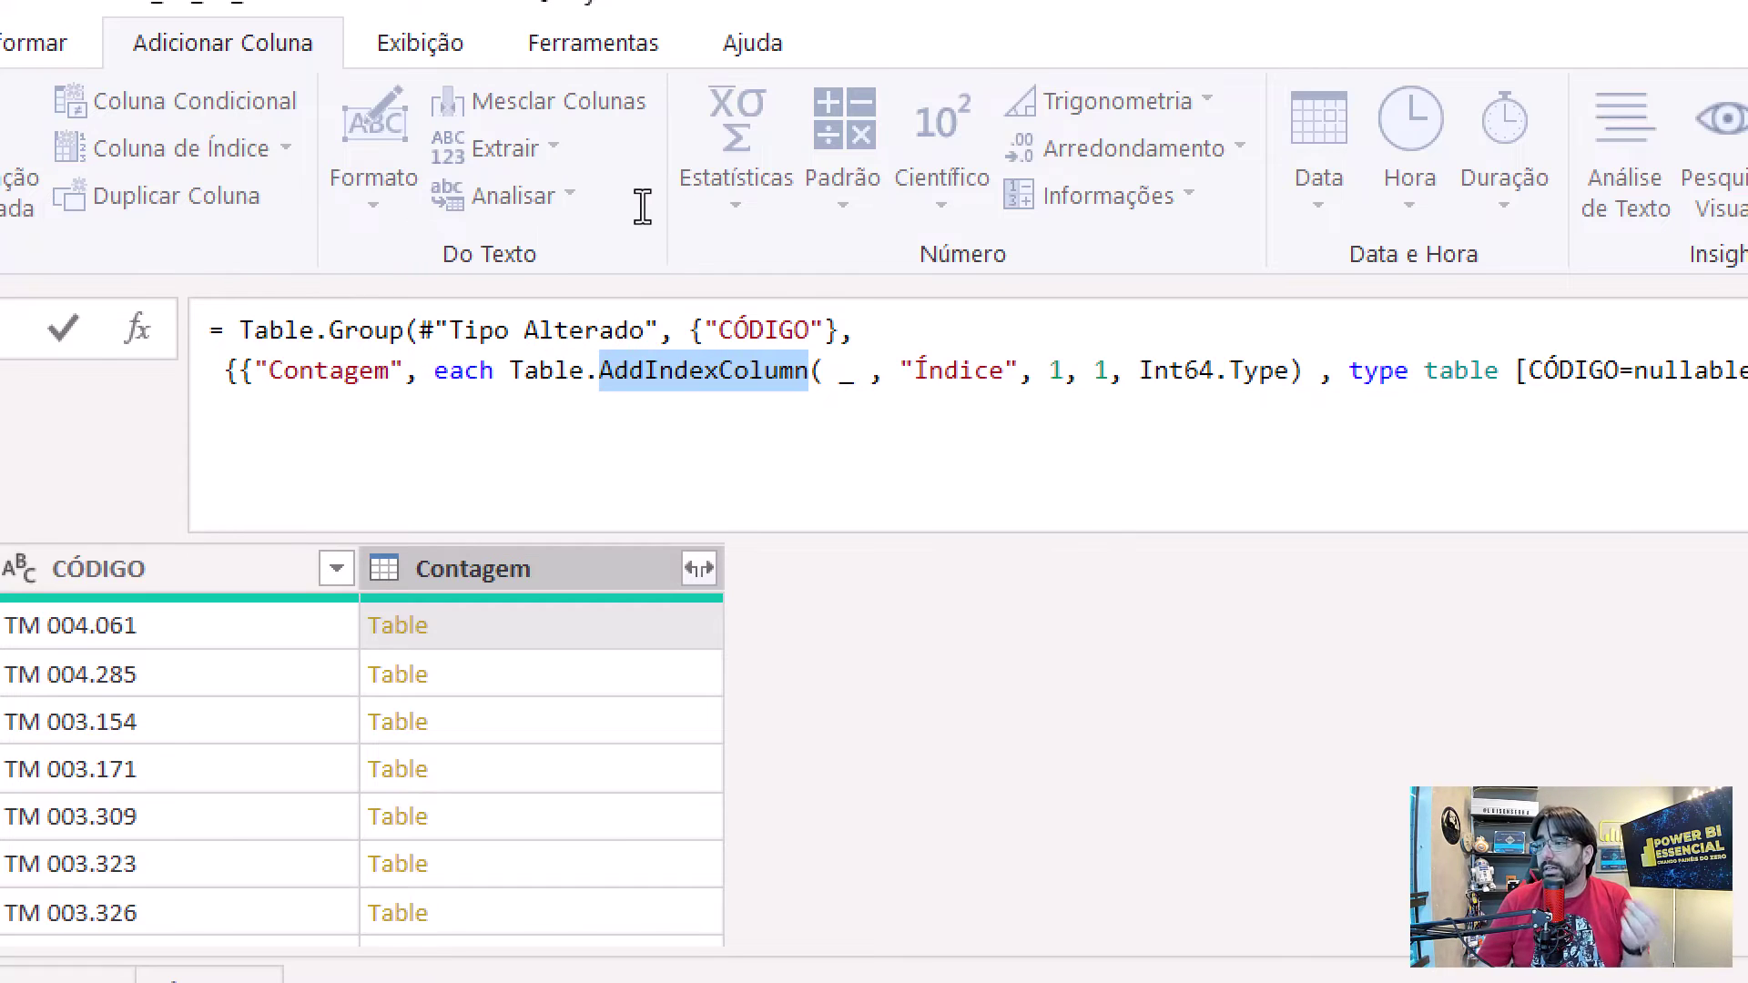
pyautogui.hotkey('ctrl', 'Right')
pyautogui.hotkey('ctrl', 'Right')
pyautogui.hotkey('shift', 'Left')
pyautogui.hotkey('shift', 'Left')
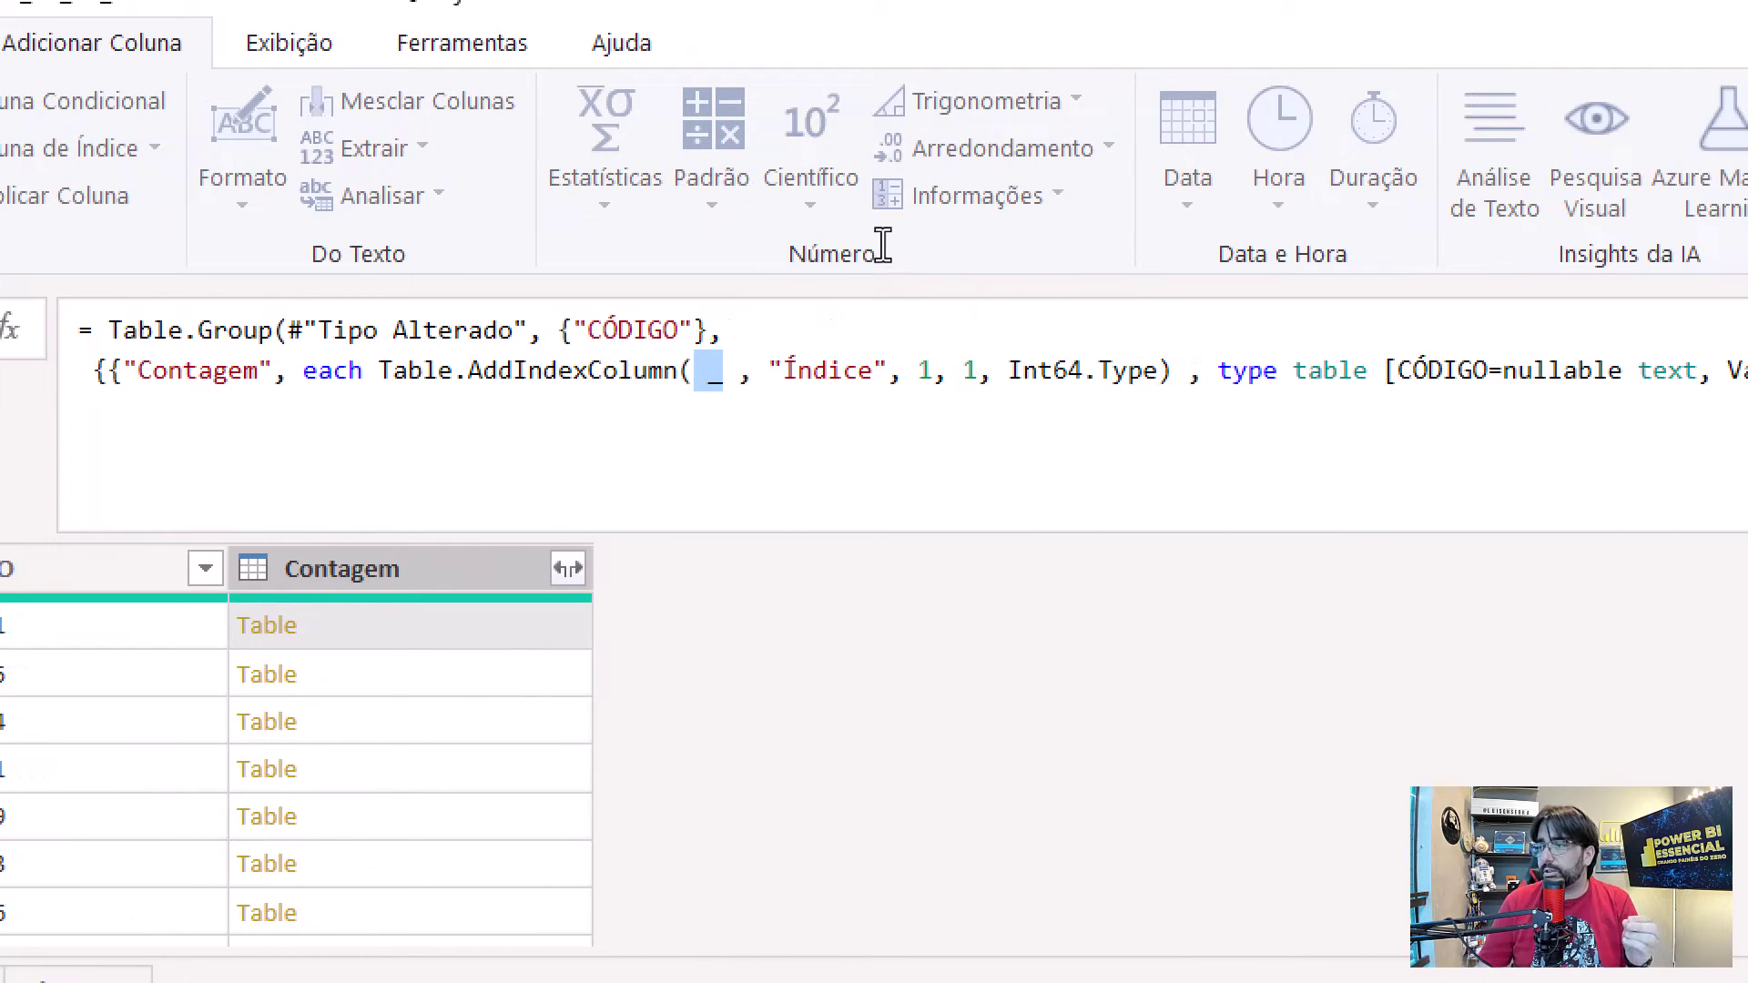
pyautogui.press('Right')
pyautogui.press('Right')
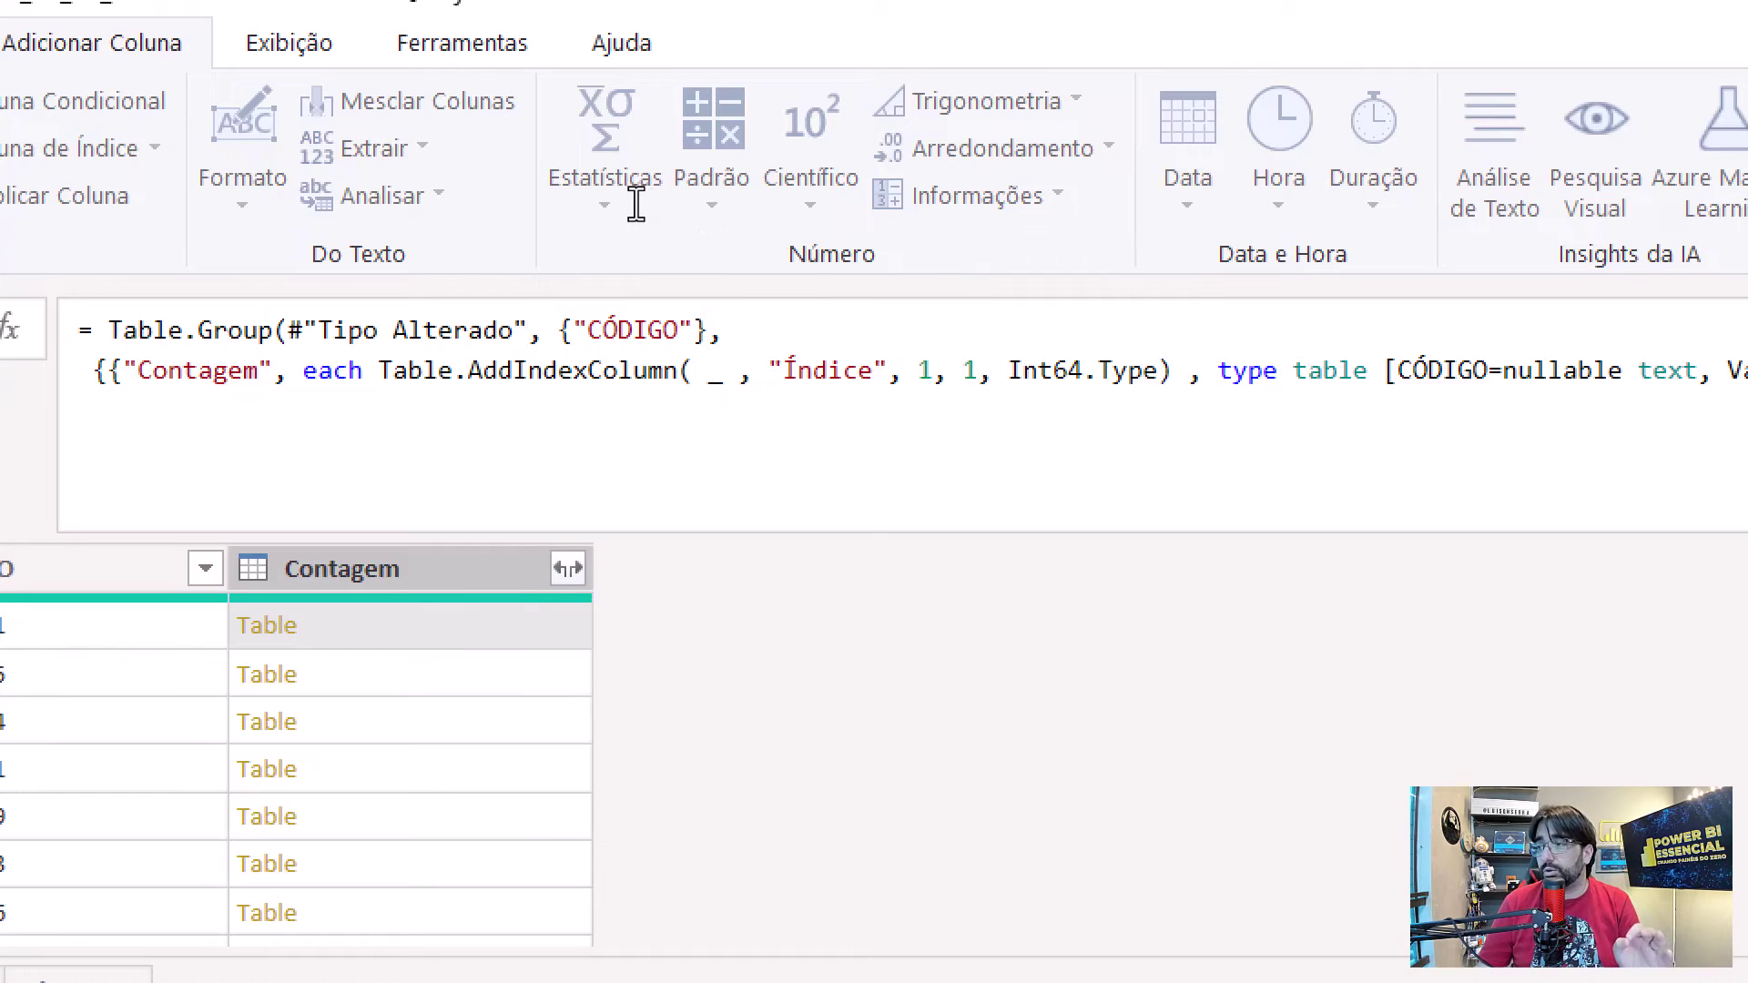
# Step: Check the underscore argument of the nested AddIndexColumn call and apply the Table.Group formula
pyautogui.press('Left')
pyautogui.press('Left')
pyautogui.hotkey('shift', 'Right')
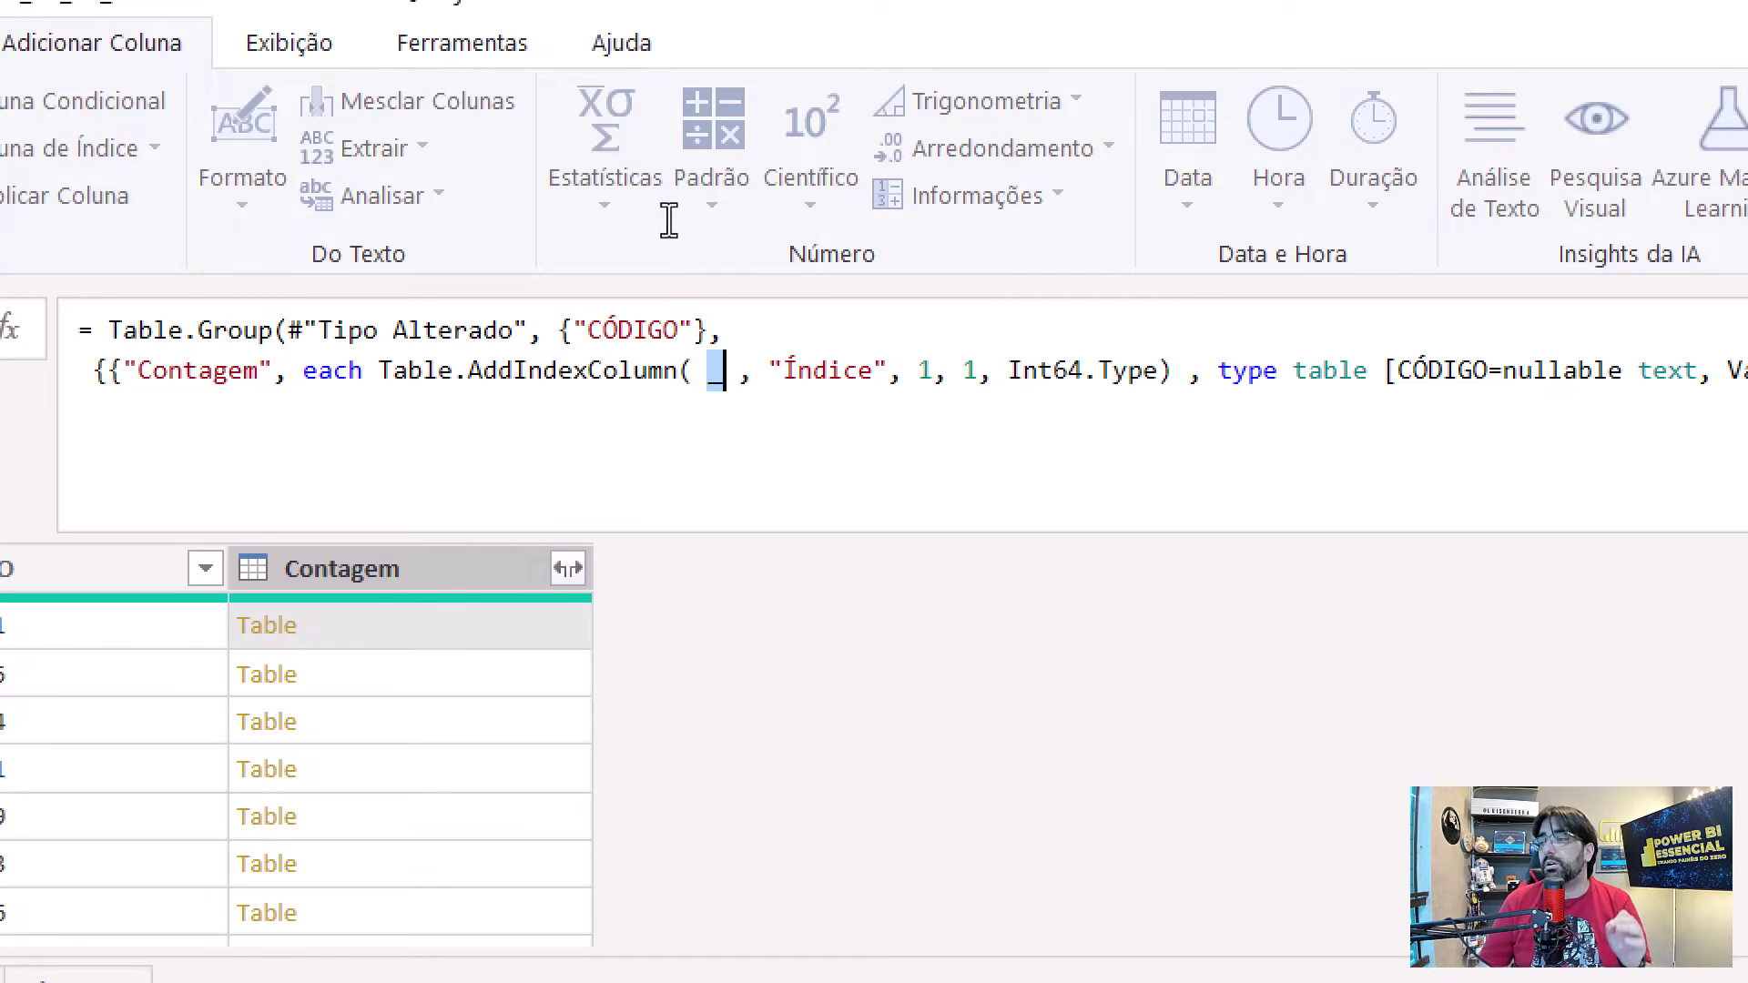
pyautogui.press('Right')
pyautogui.press('Right')
pyautogui.press('Right')
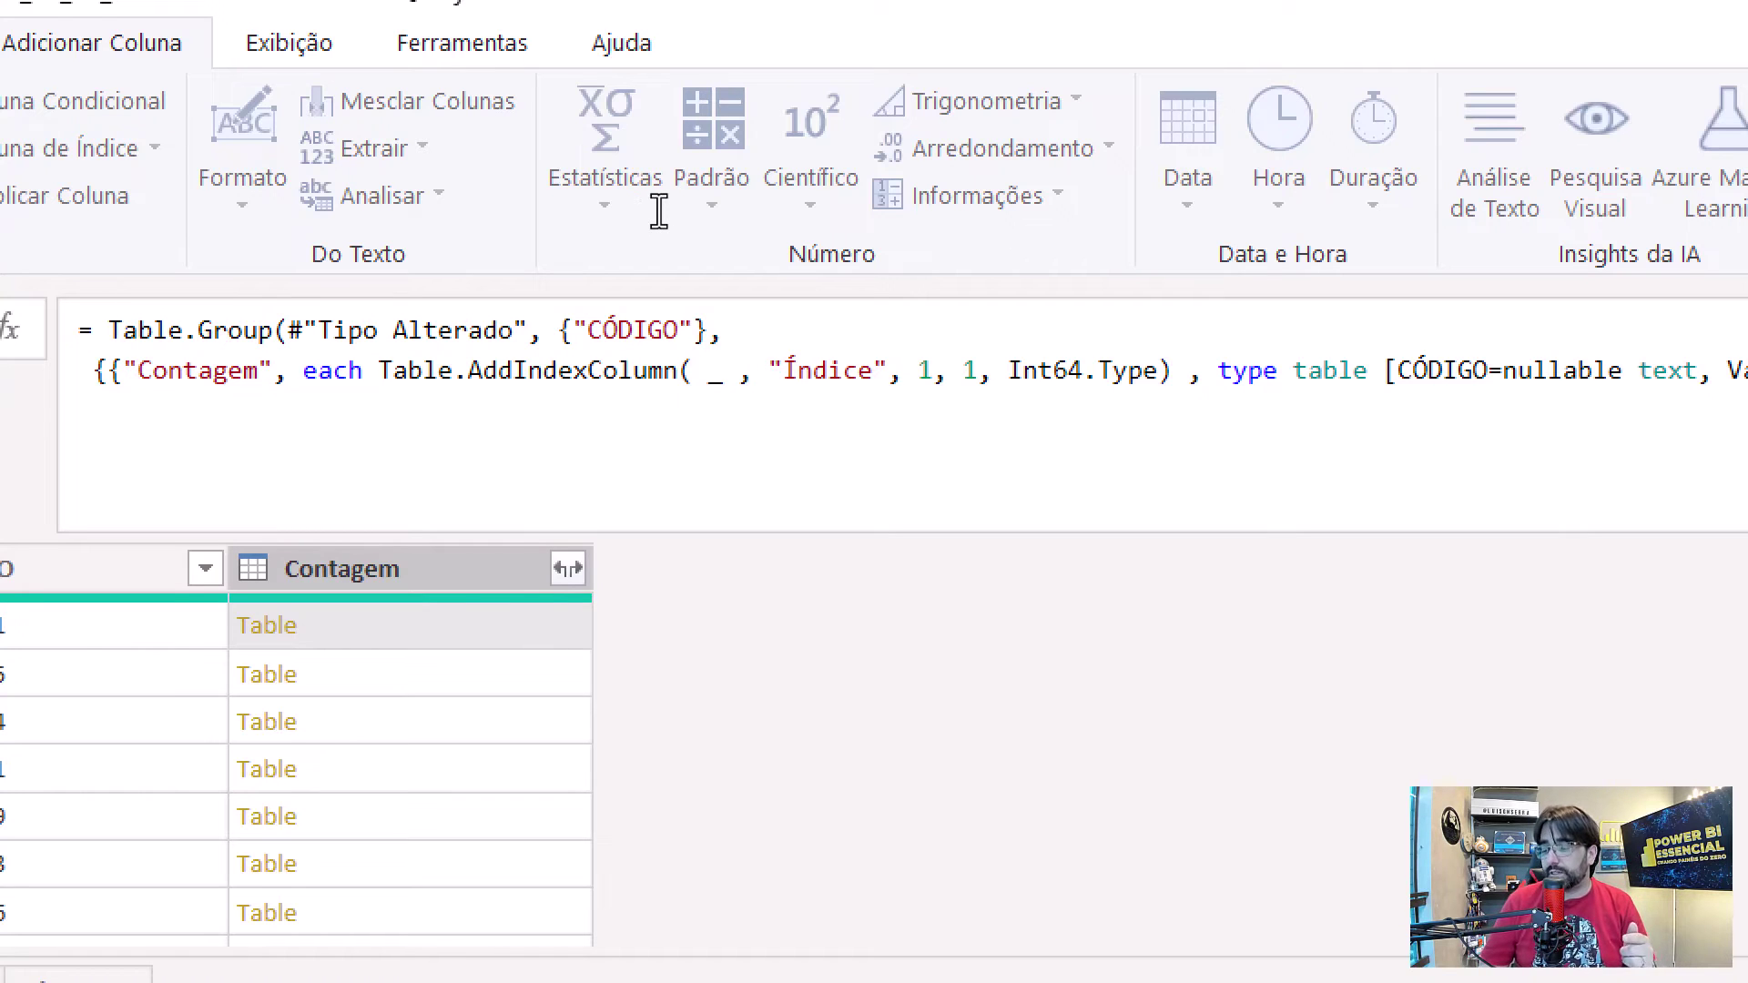
pyautogui.press('Return')
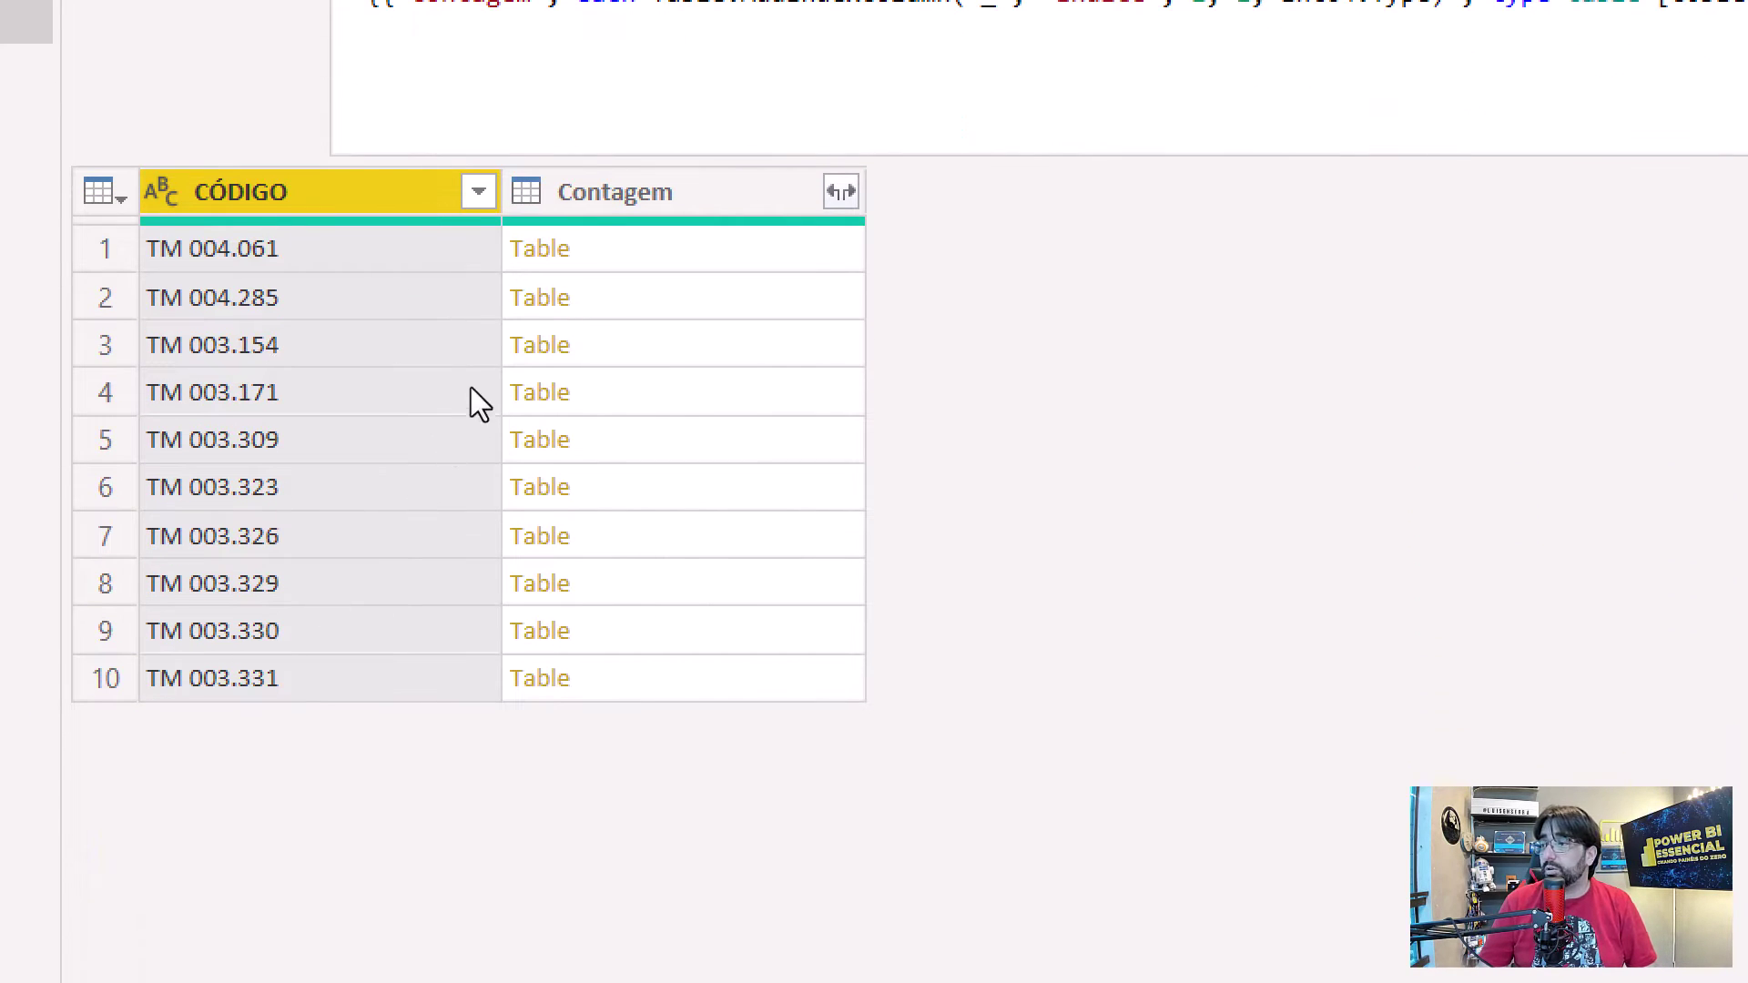
# Step: Preview the nested tables in the Contagem column for several codes, through the last row, to check their Índice numbering
pyautogui.press('Right')
pyautogui.press('Down')
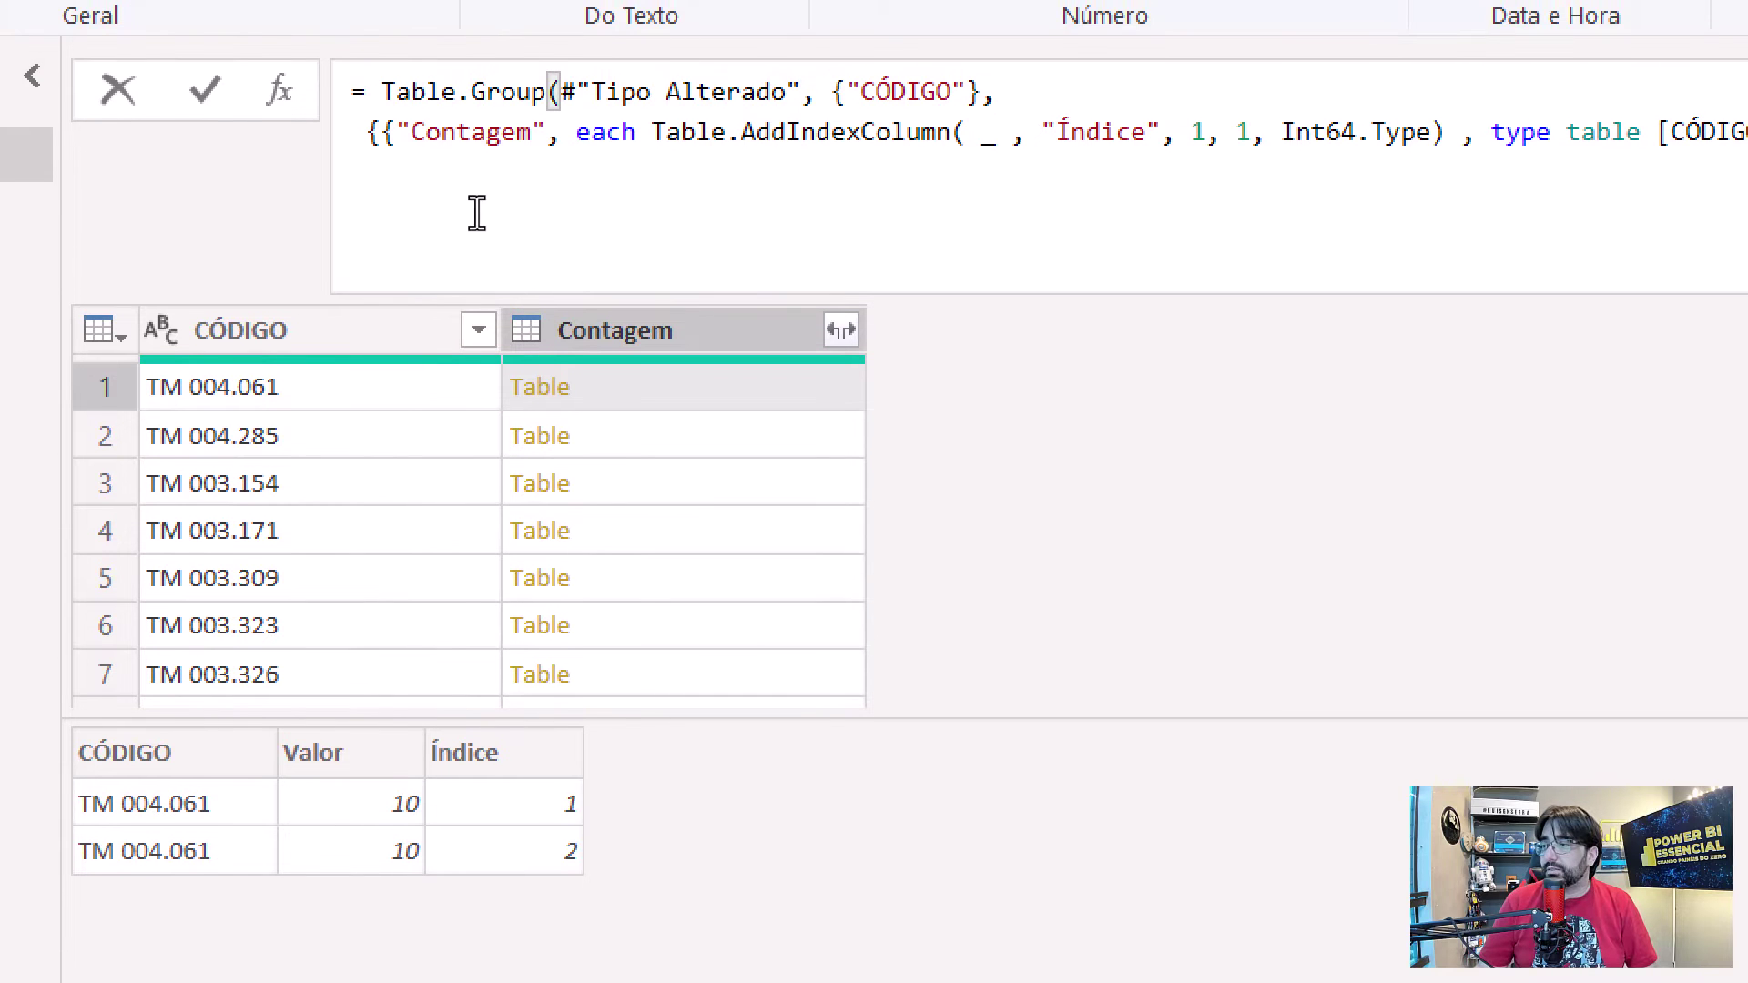
pyautogui.doubleClick(605, 132)
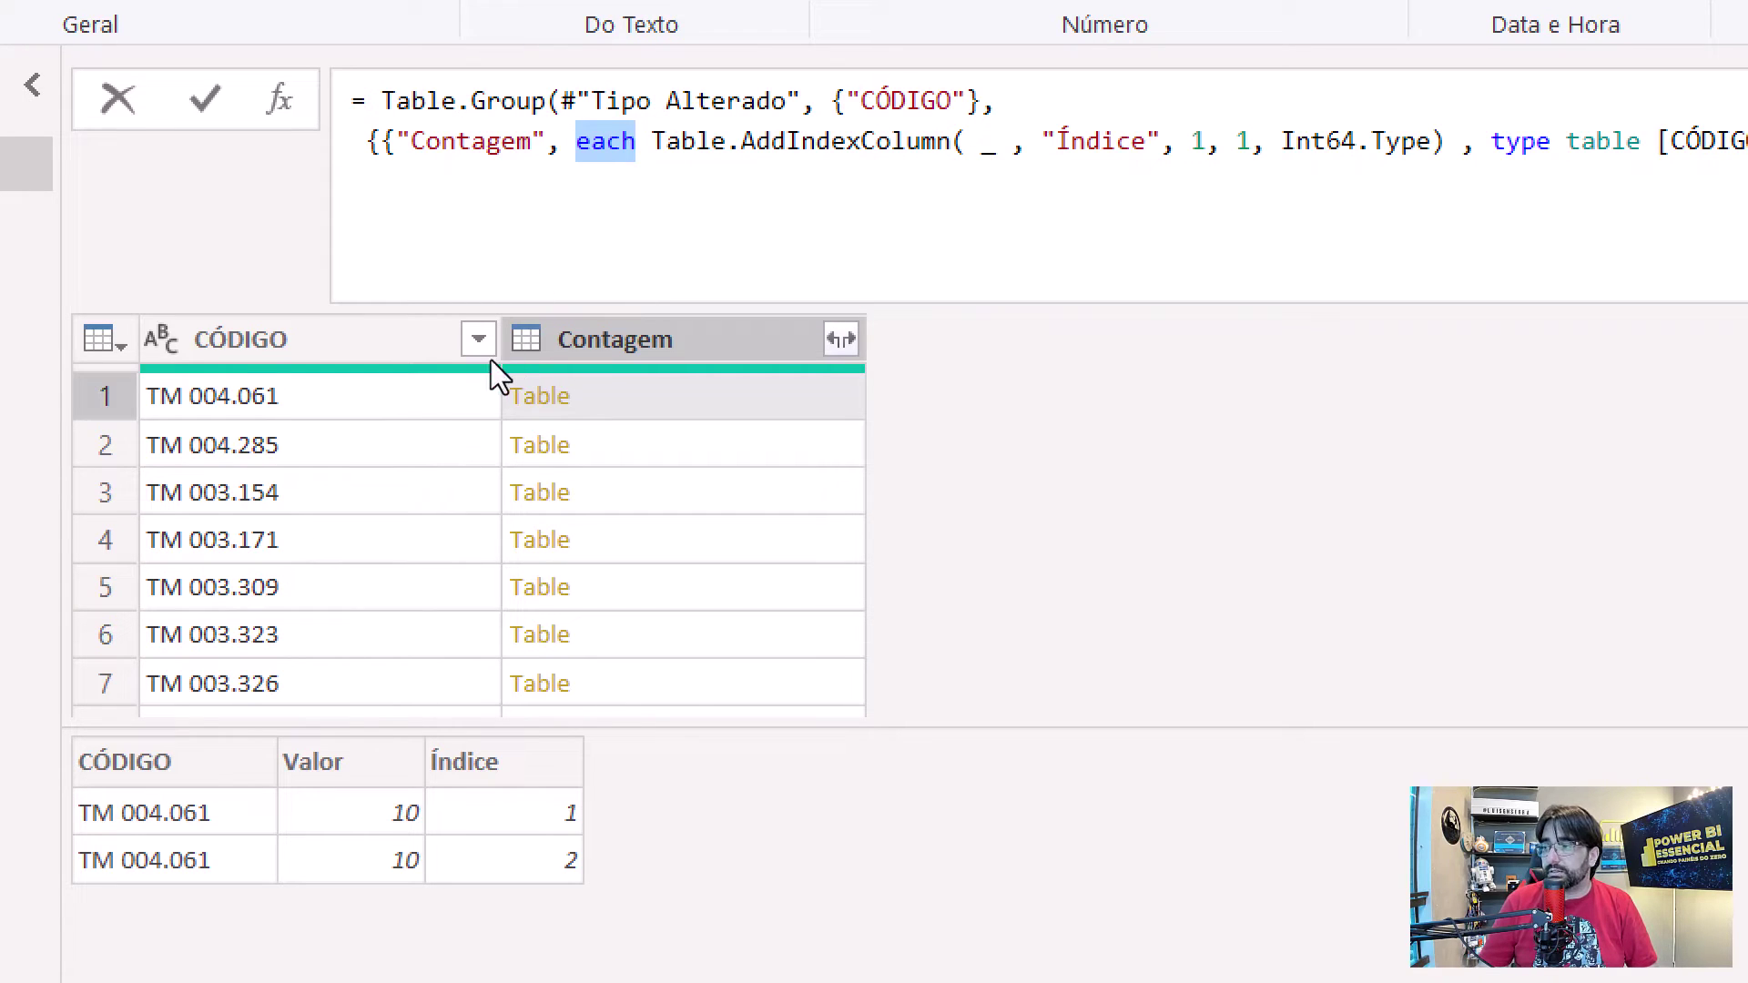
pyautogui.press('Escape')
pyautogui.press('Down')
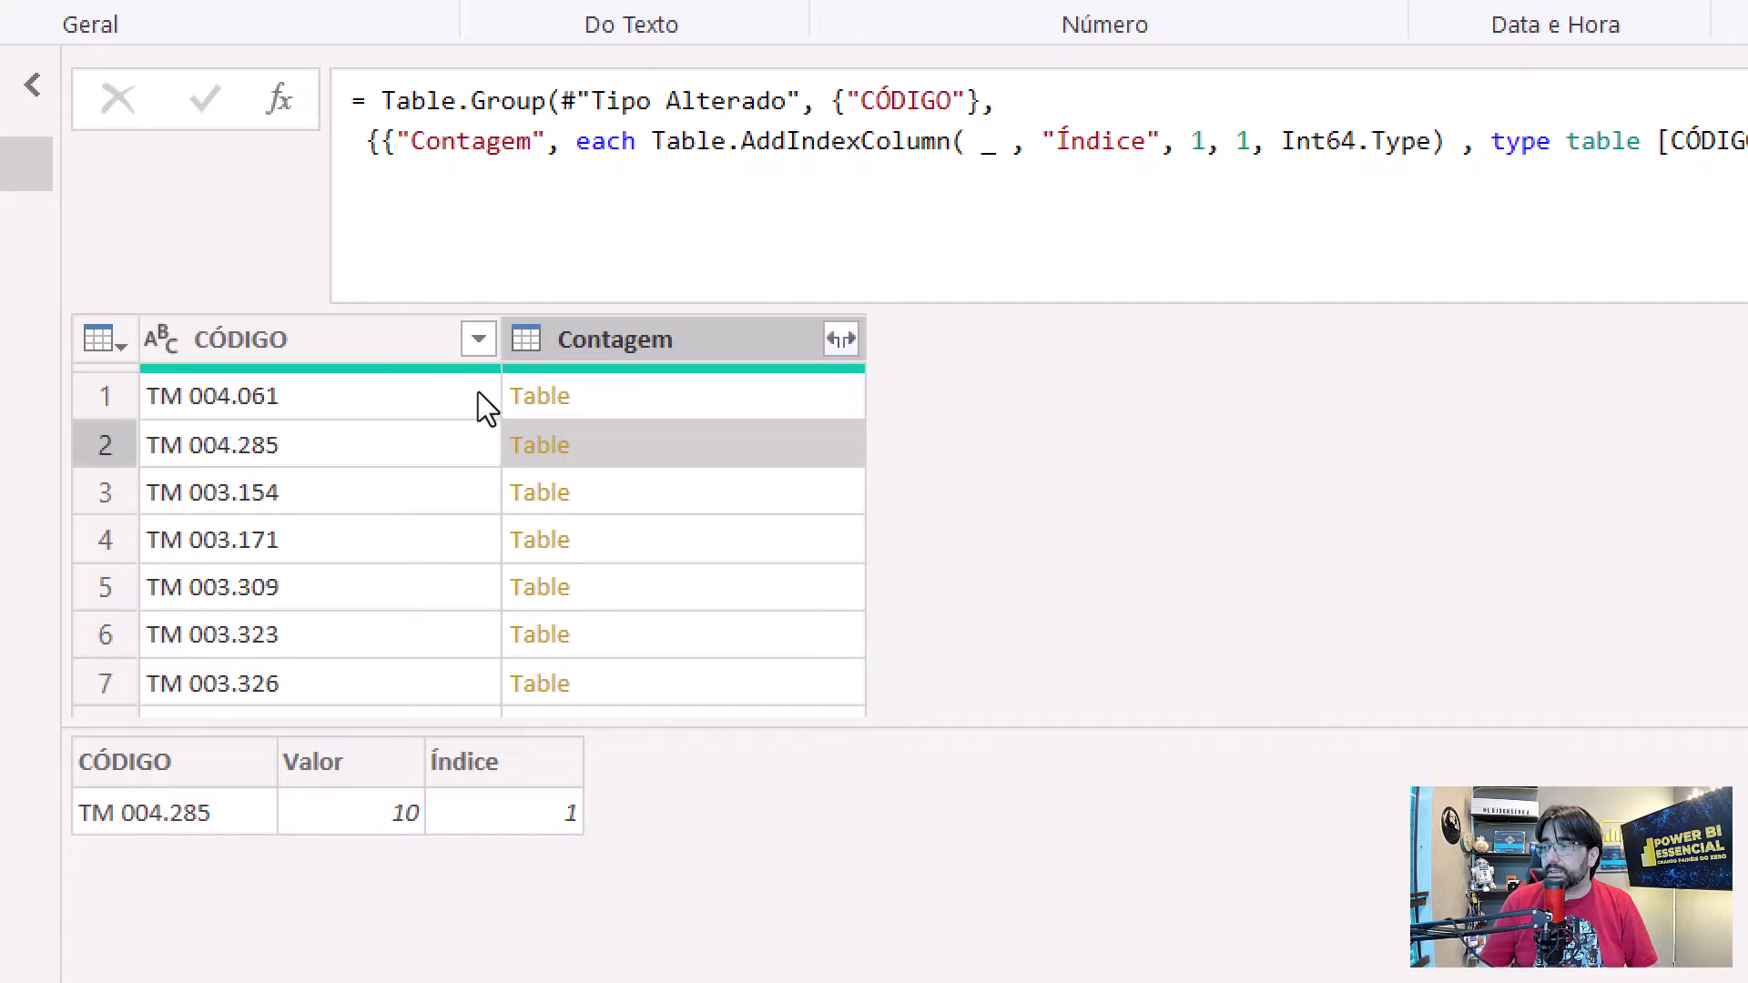
pyautogui.press('Down')
pyautogui.press('Down')
pyautogui.scroll(-1, 487, 407)
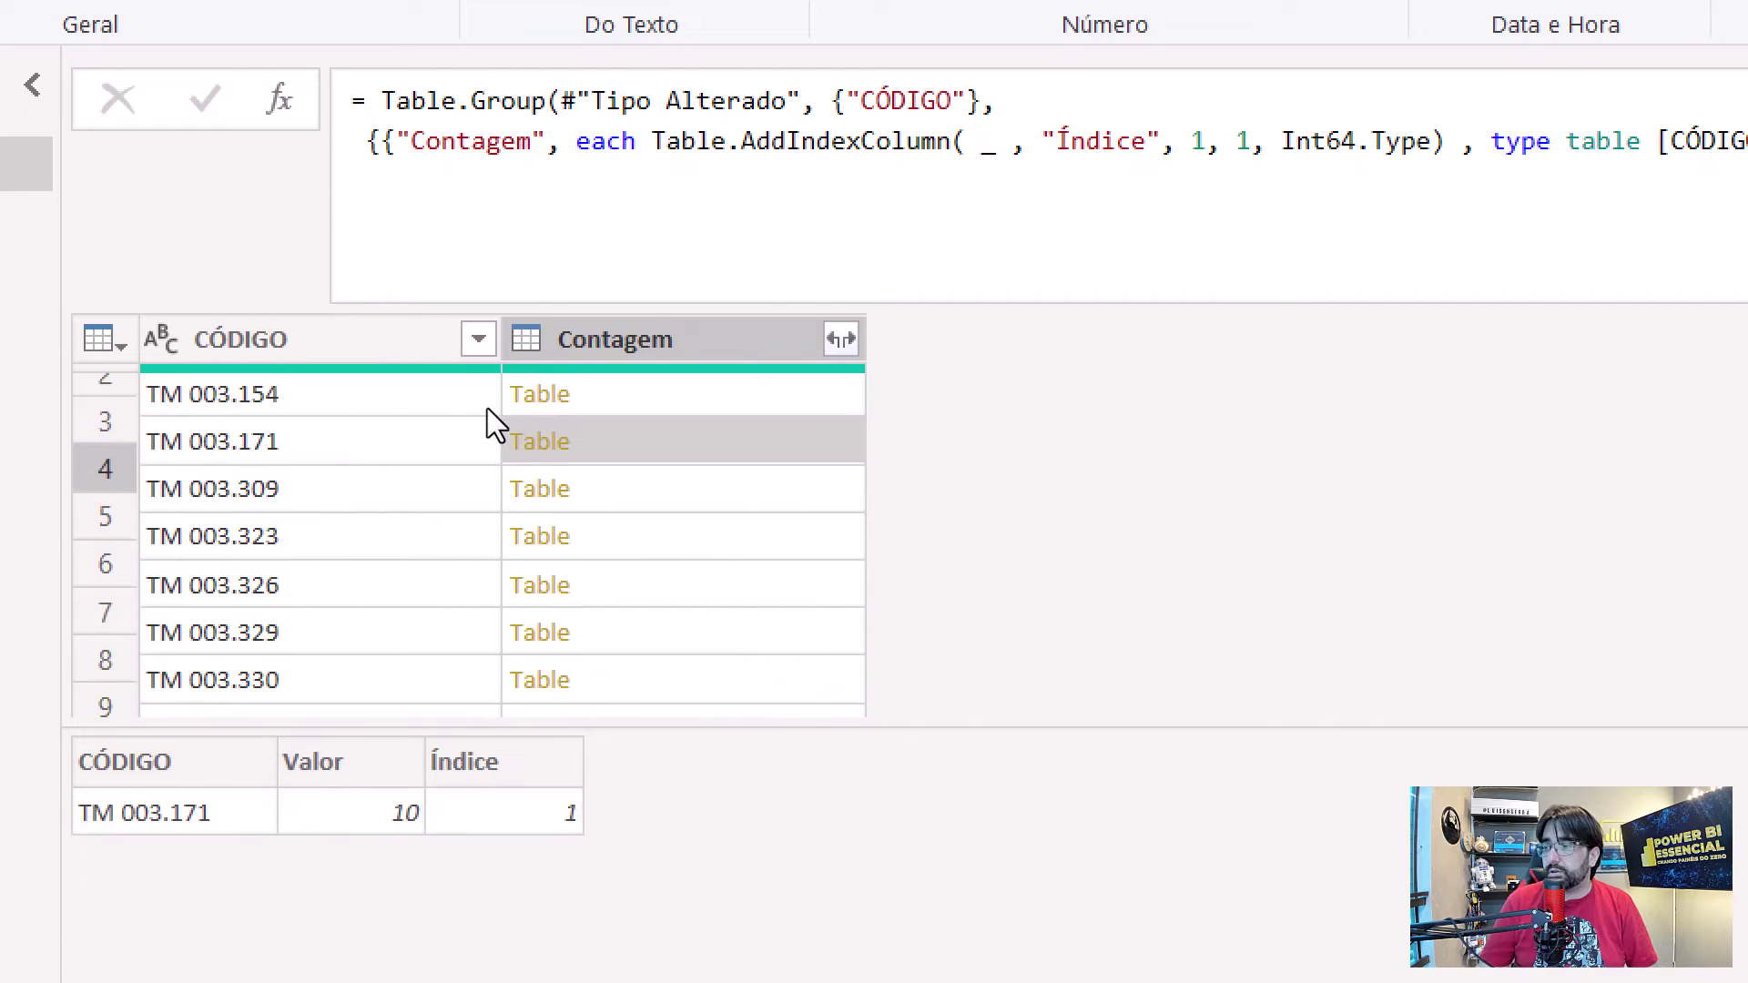
pyautogui.hotkey('ctrl', 'End')
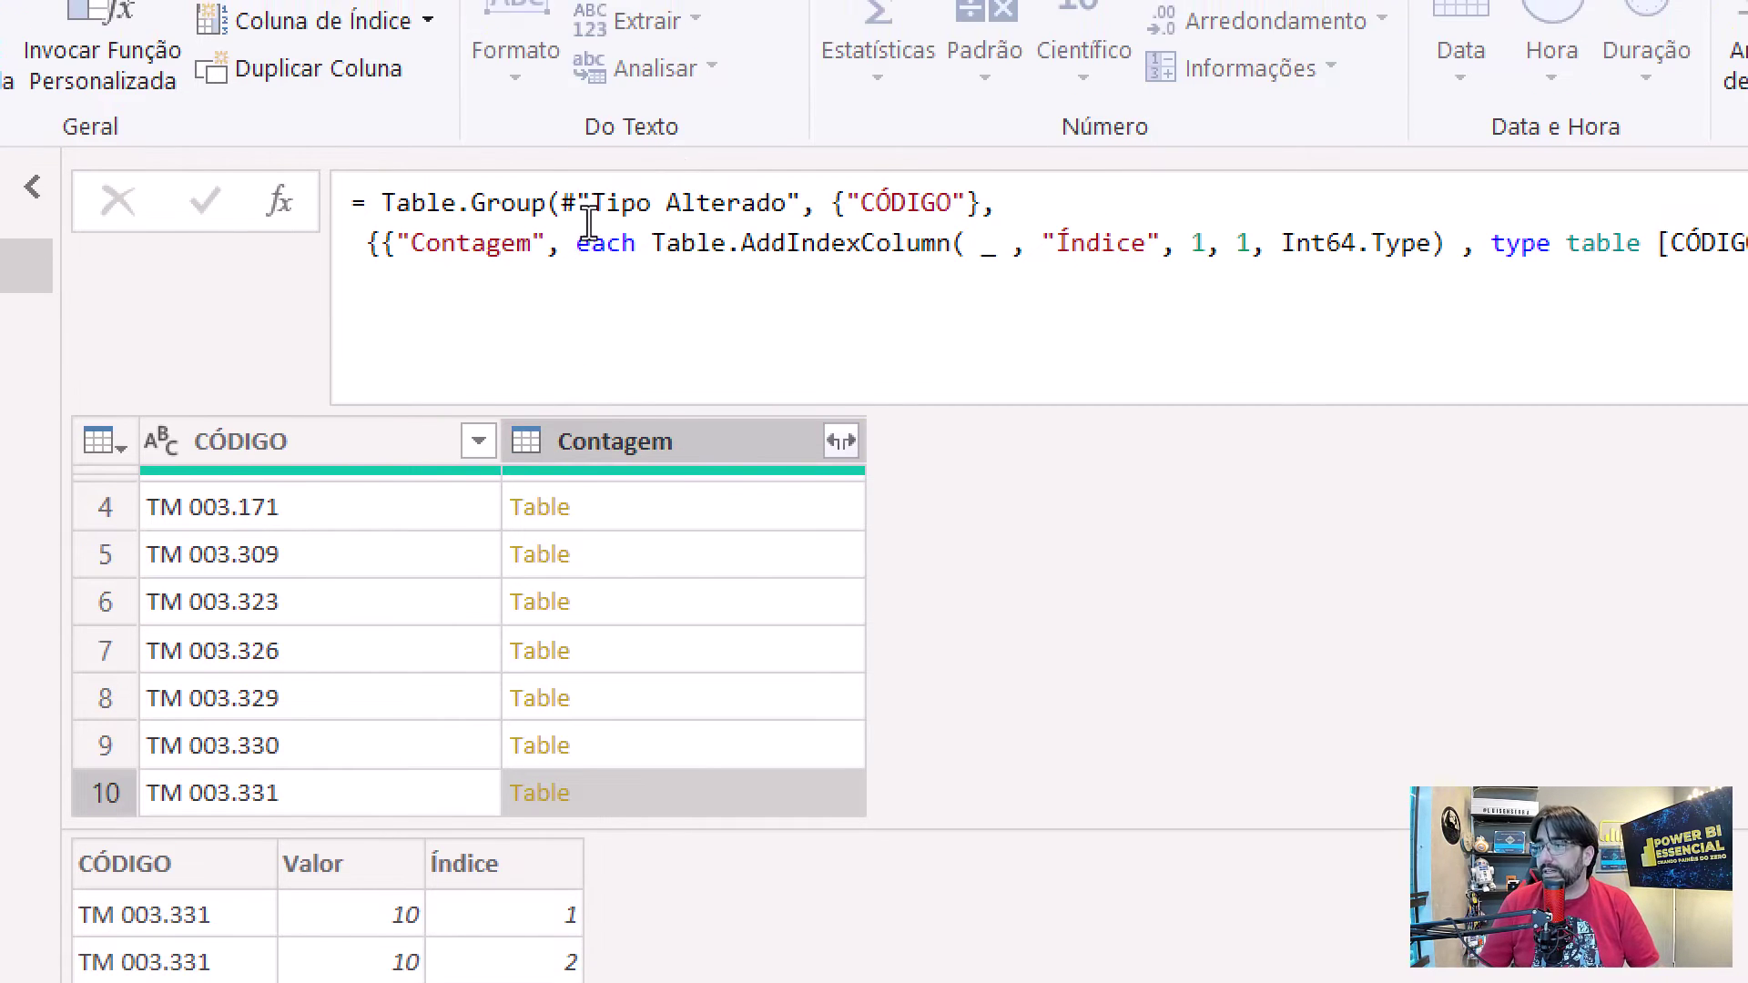
# Step: Turn off the original column name prefix in the Contagem expand options and close them without expanding
pyautogui.click(554, 203)
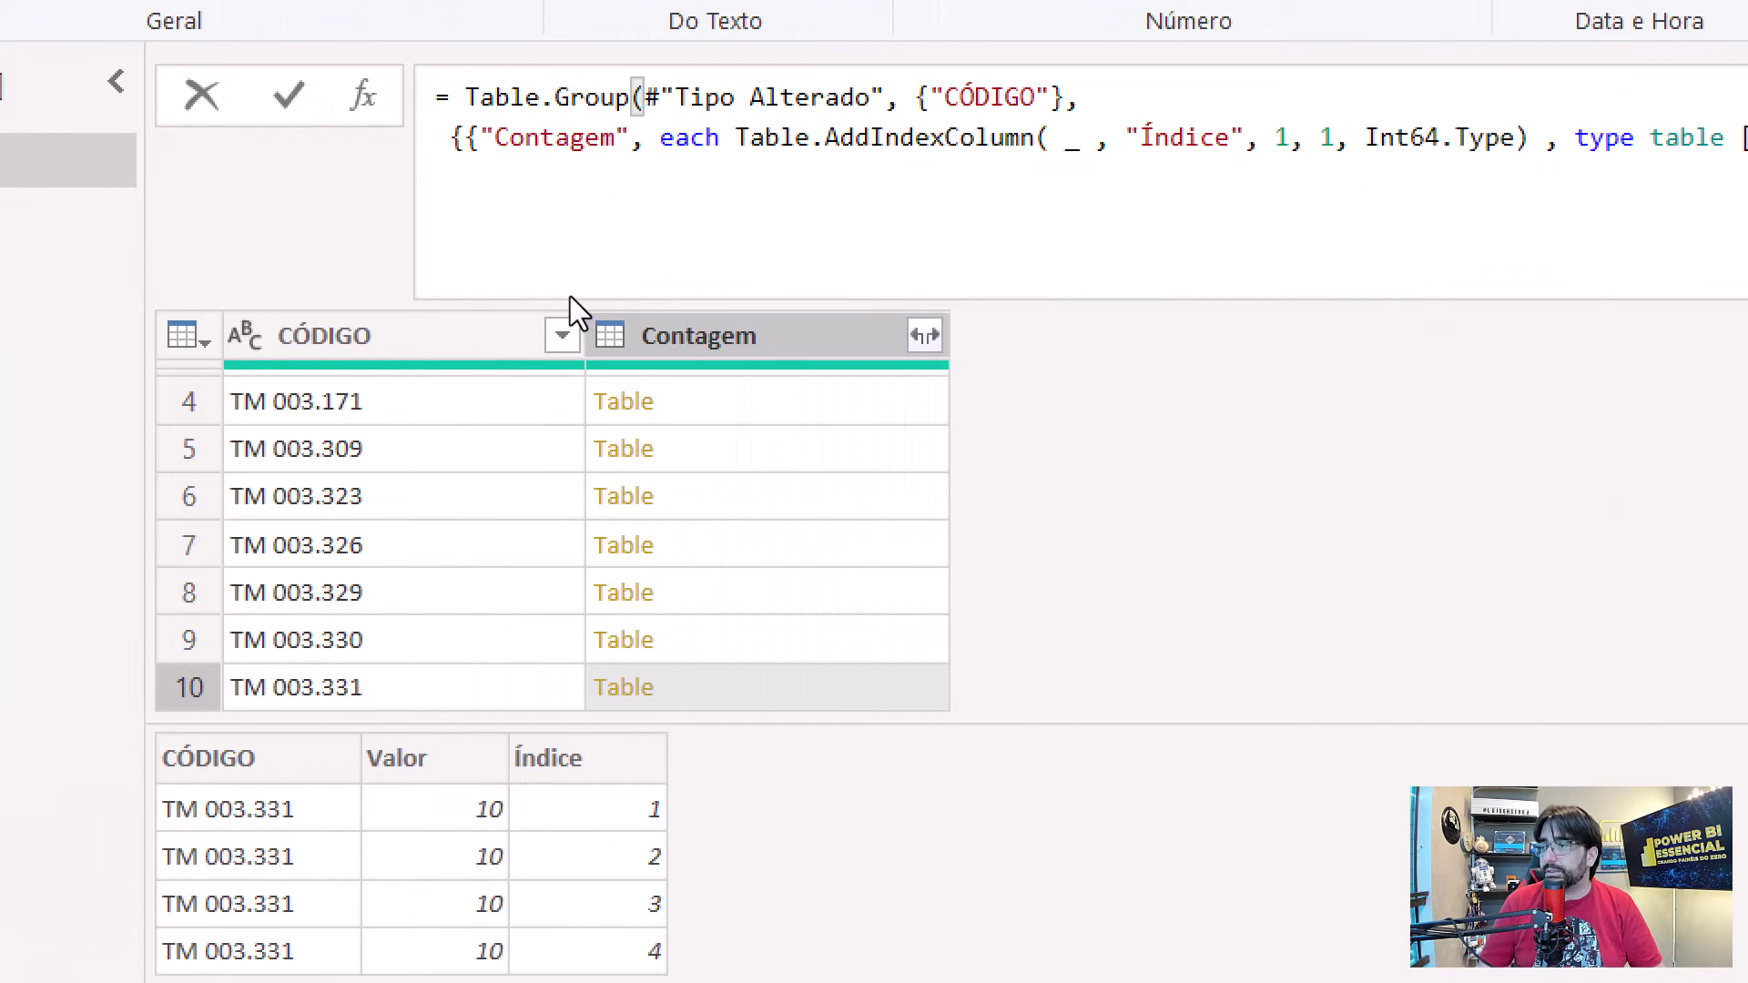
pyautogui.click(925, 335)
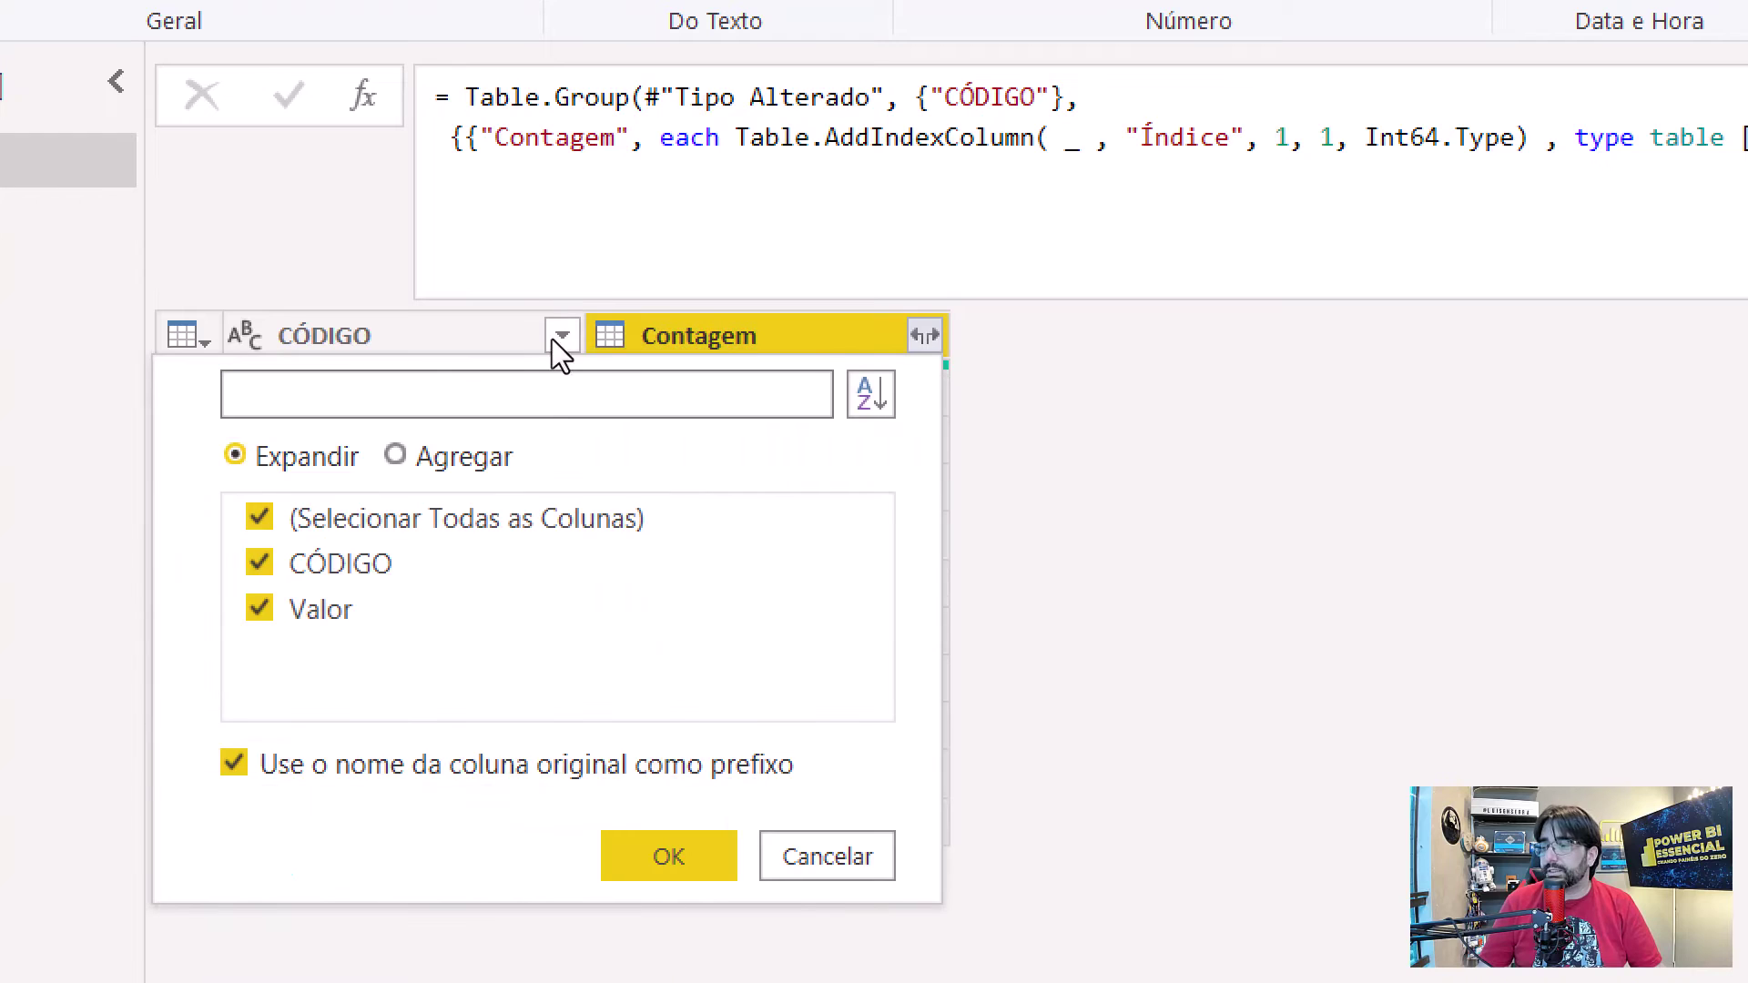
pyautogui.click(234, 763)
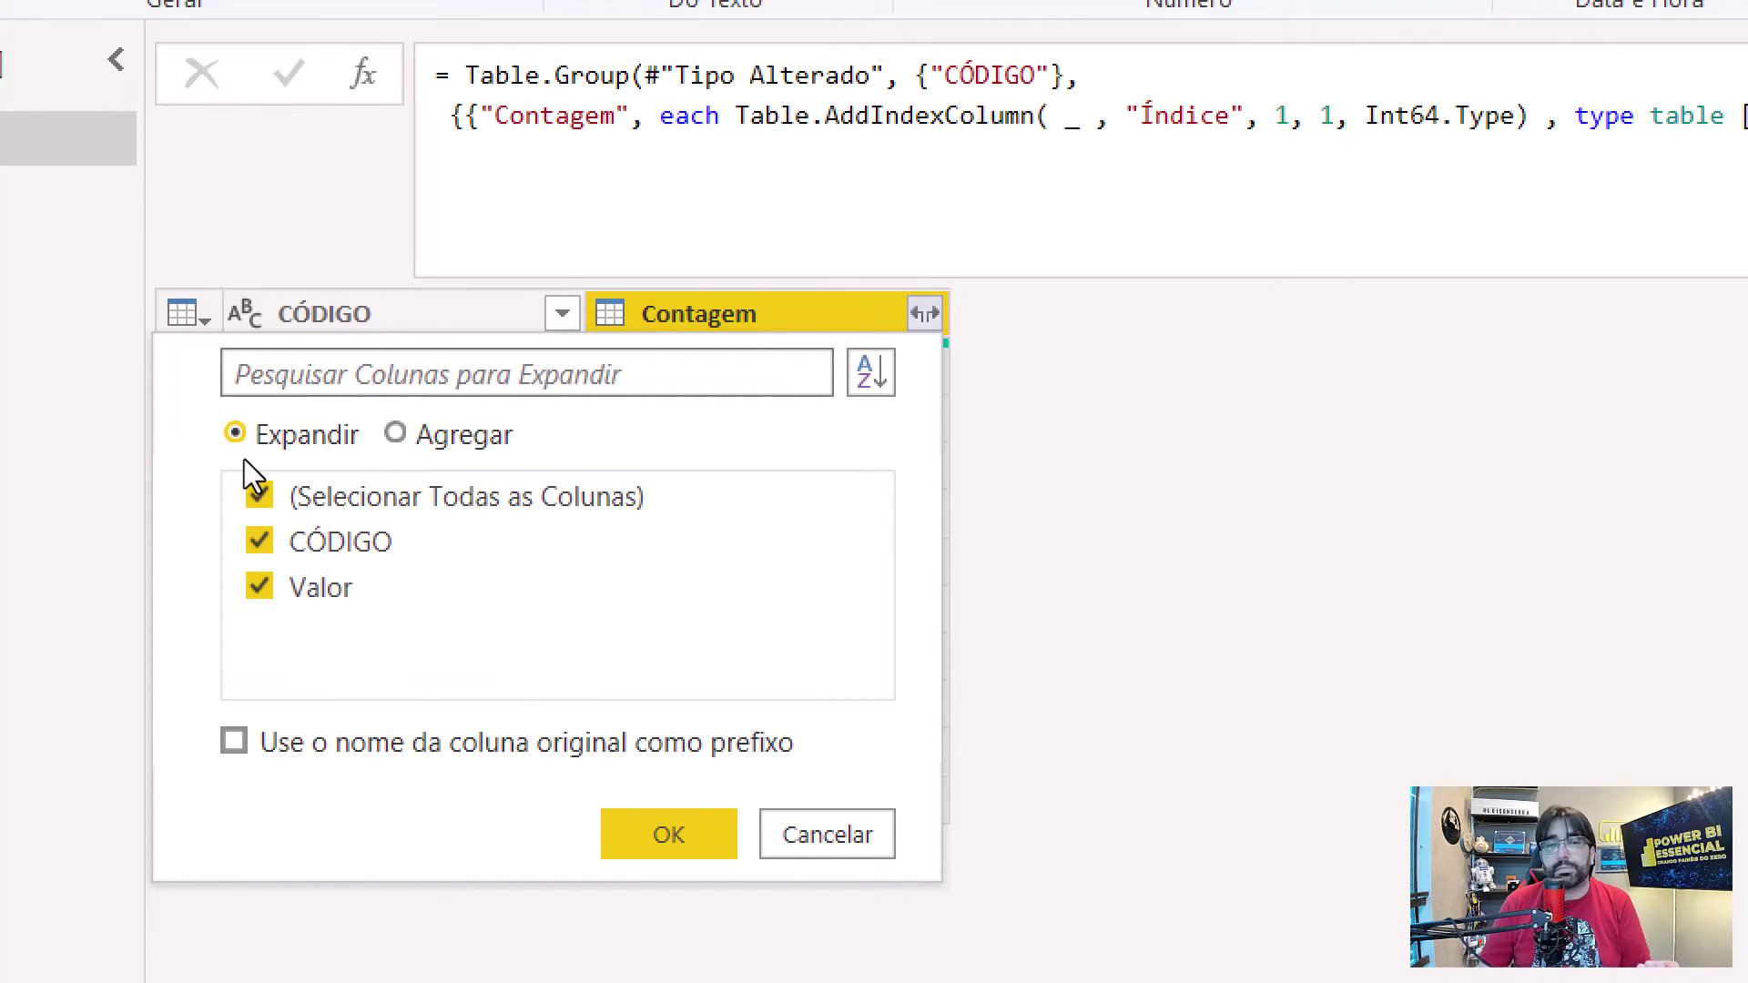
pyautogui.press('Escape')
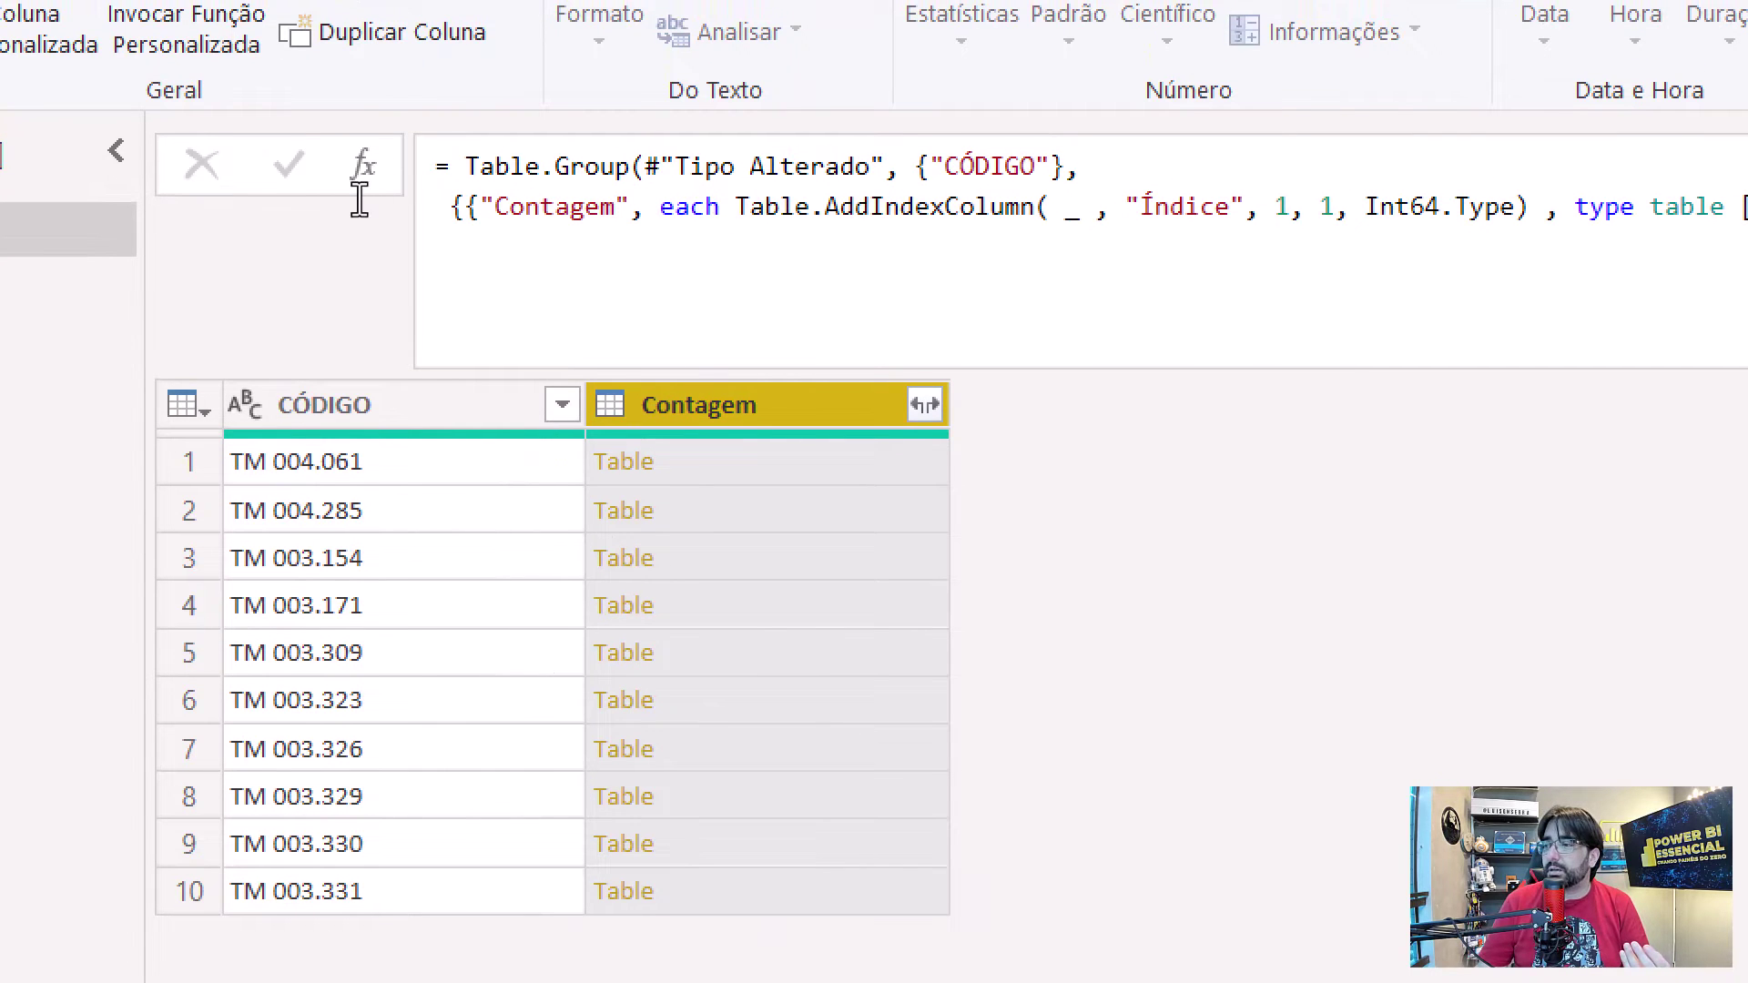
# Step: Examine the type table definition at the end of the Table.Group formula, including its CÓDIGO and Valor column declarations
pyautogui.moveTo(493, 166); pyautogui.dragTo(601, 167)
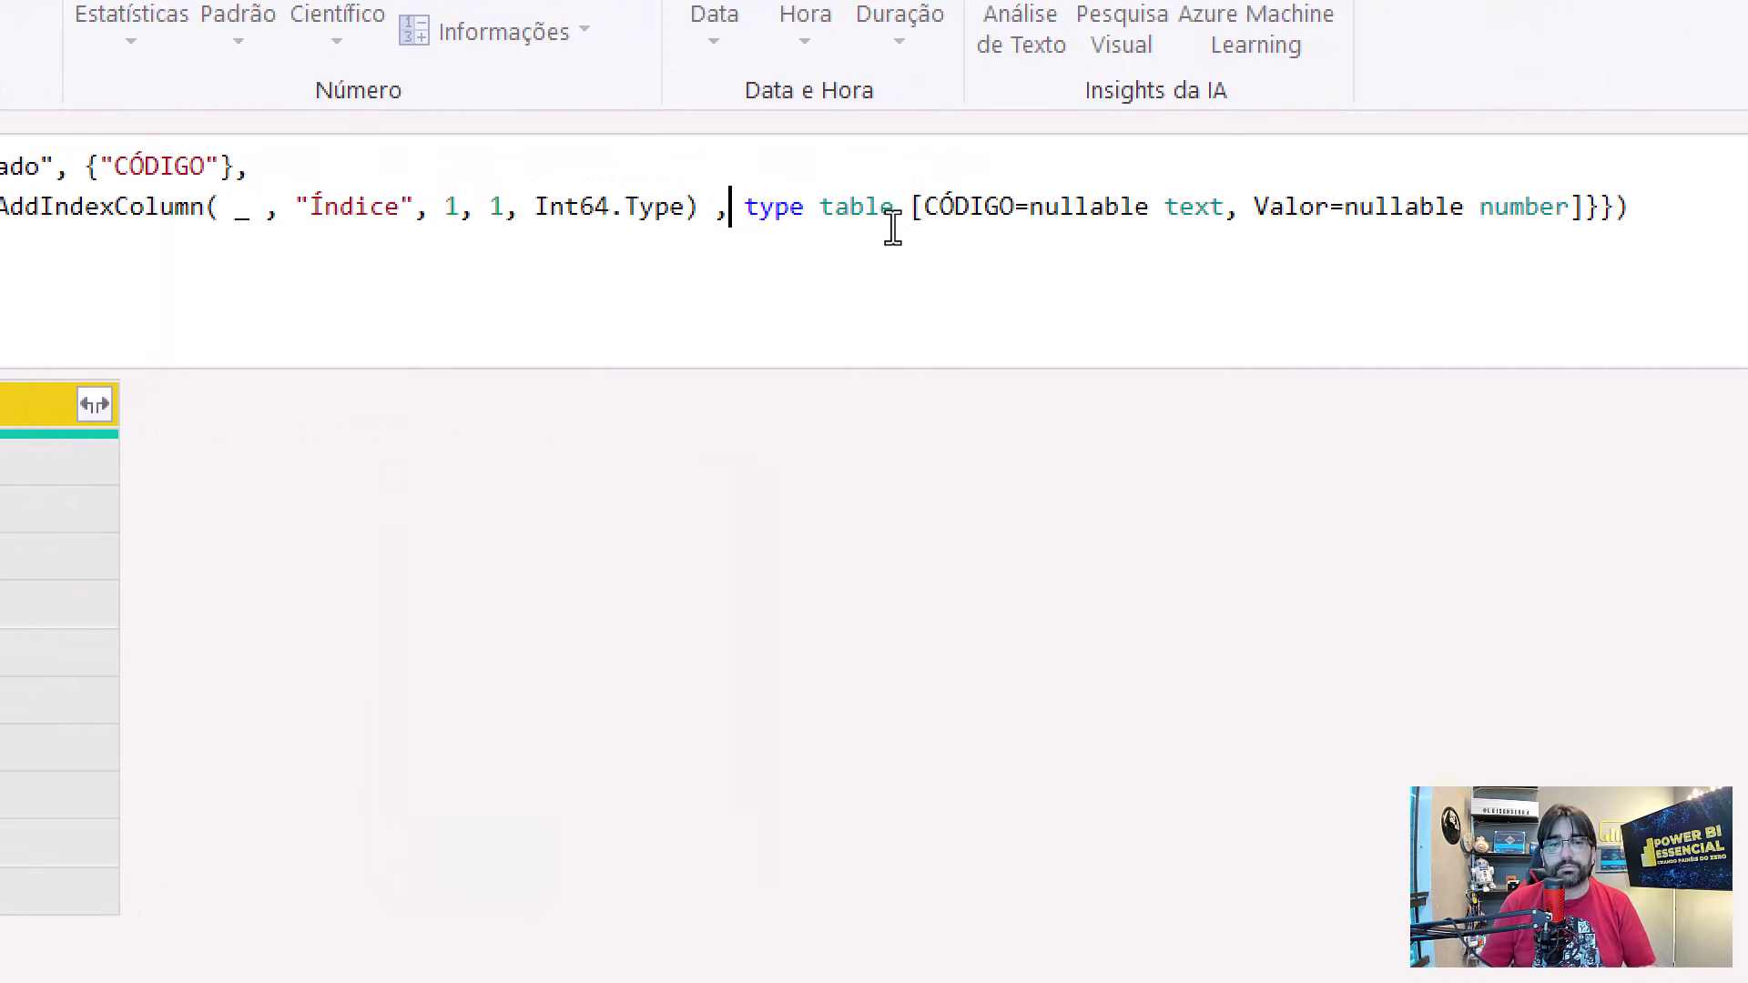
pyautogui.press('Right')
pyautogui.press('Right')
pyautogui.press('Right')
pyautogui.press('Right')
pyautogui.press('Right')
pyautogui.press('Right')
pyautogui.press('Right')
pyautogui.press('Right')
pyautogui.press('Right')
pyautogui.press('Right')
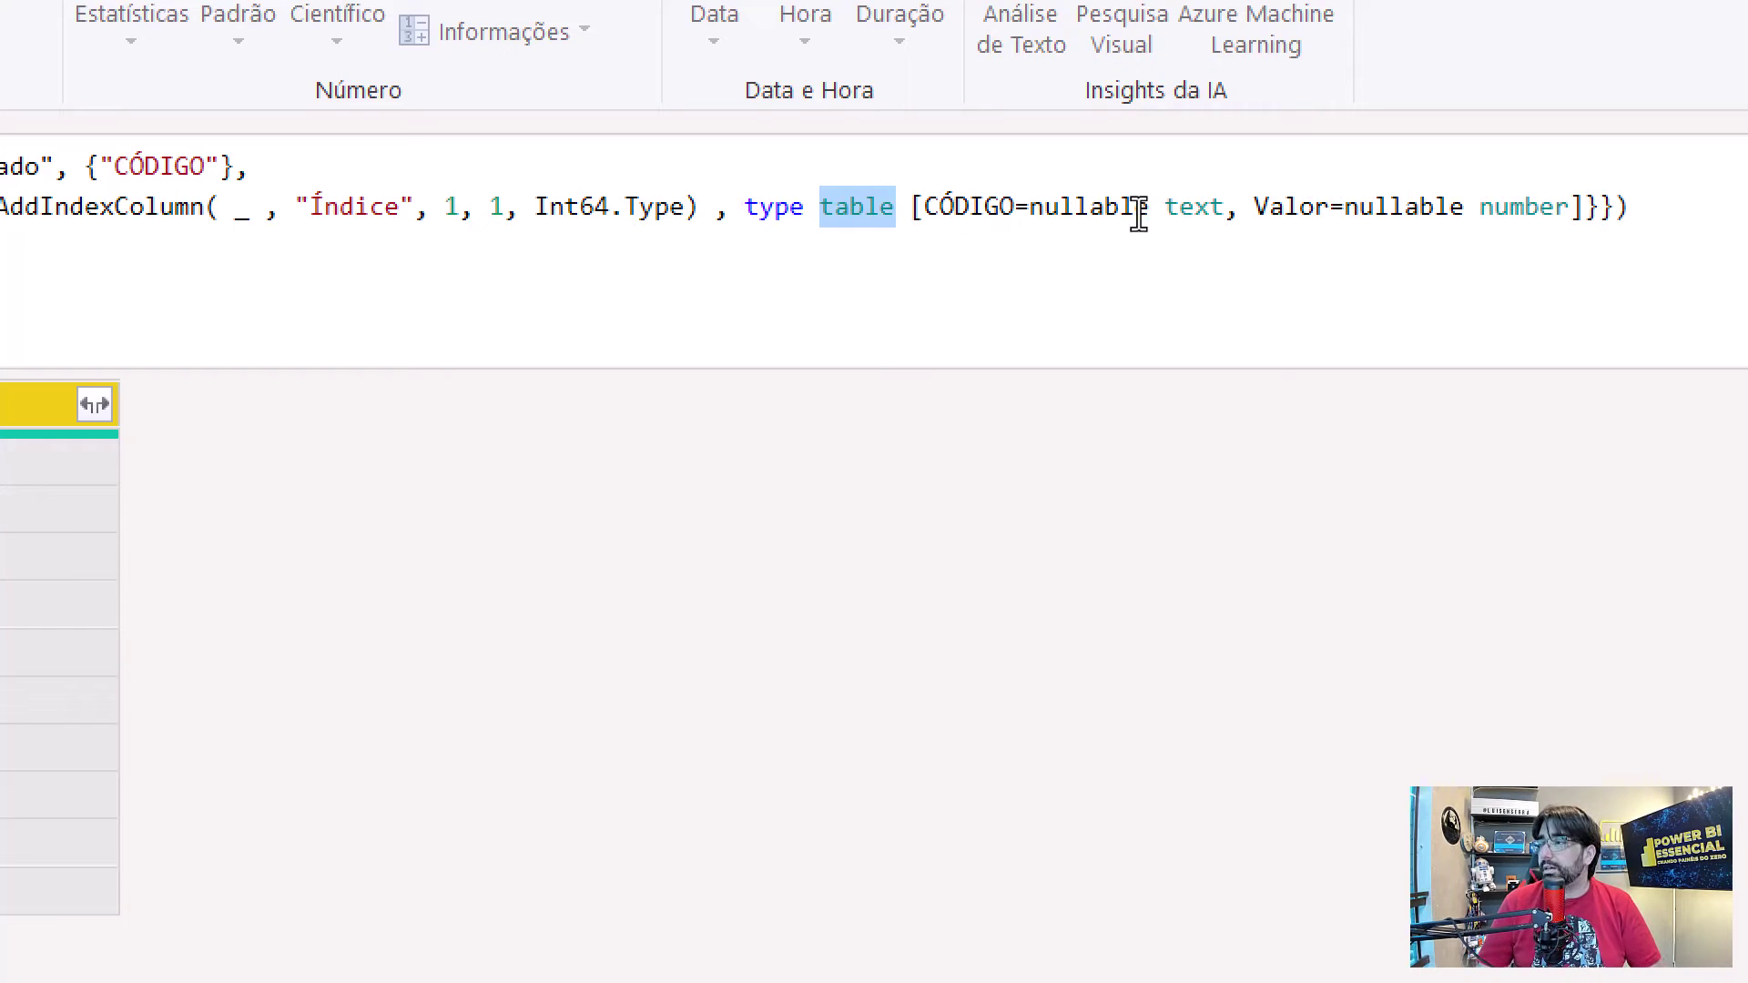
pyautogui.moveTo(1209, 208); pyautogui.dragTo(938, 207)
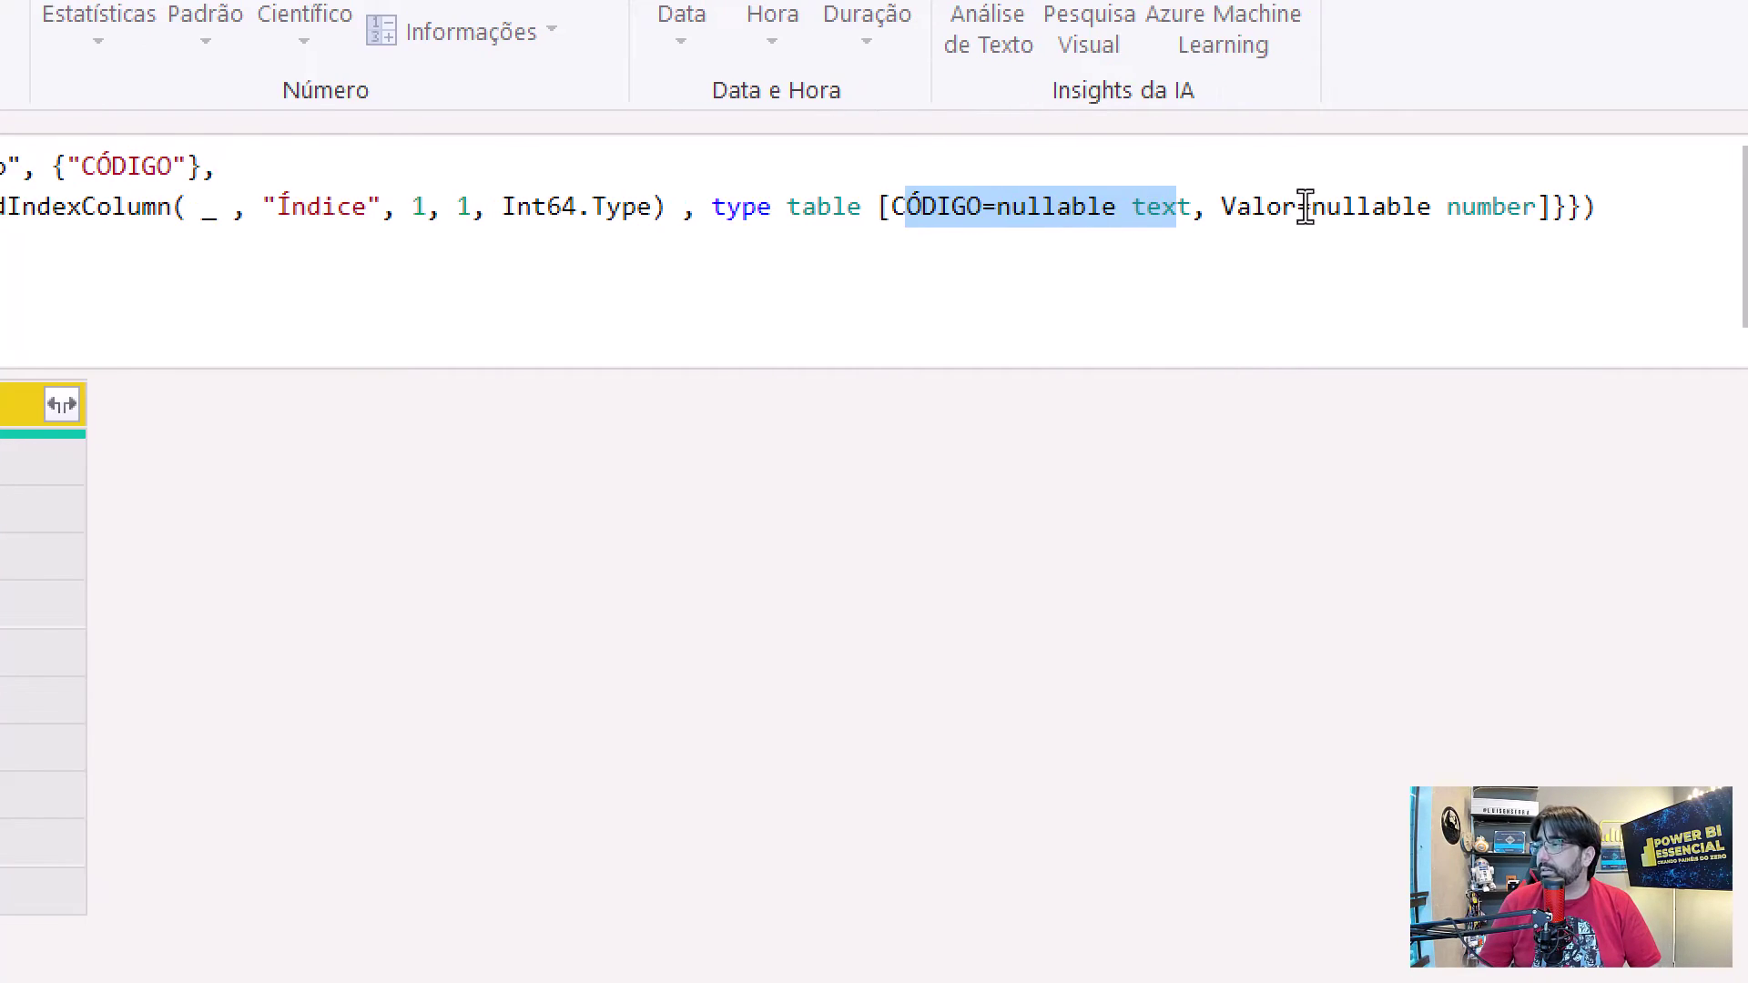
pyautogui.moveTo(1535, 208); pyautogui.dragTo(1199, 200)
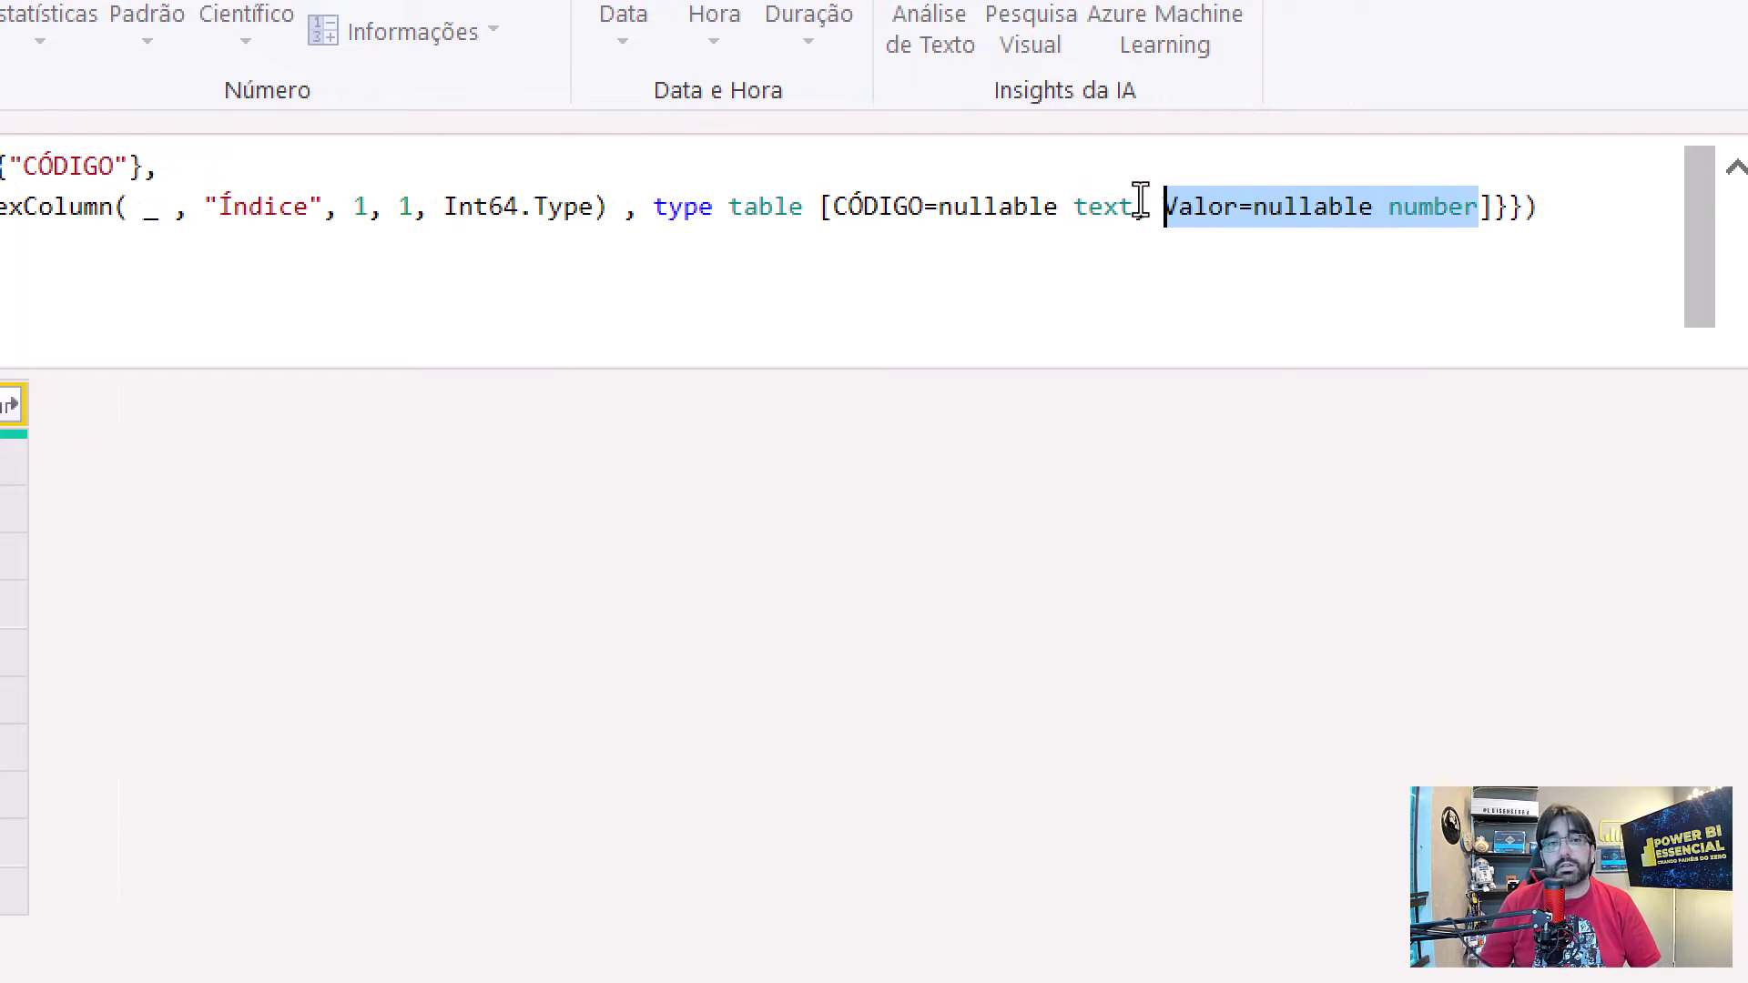
pyautogui.press('Left')
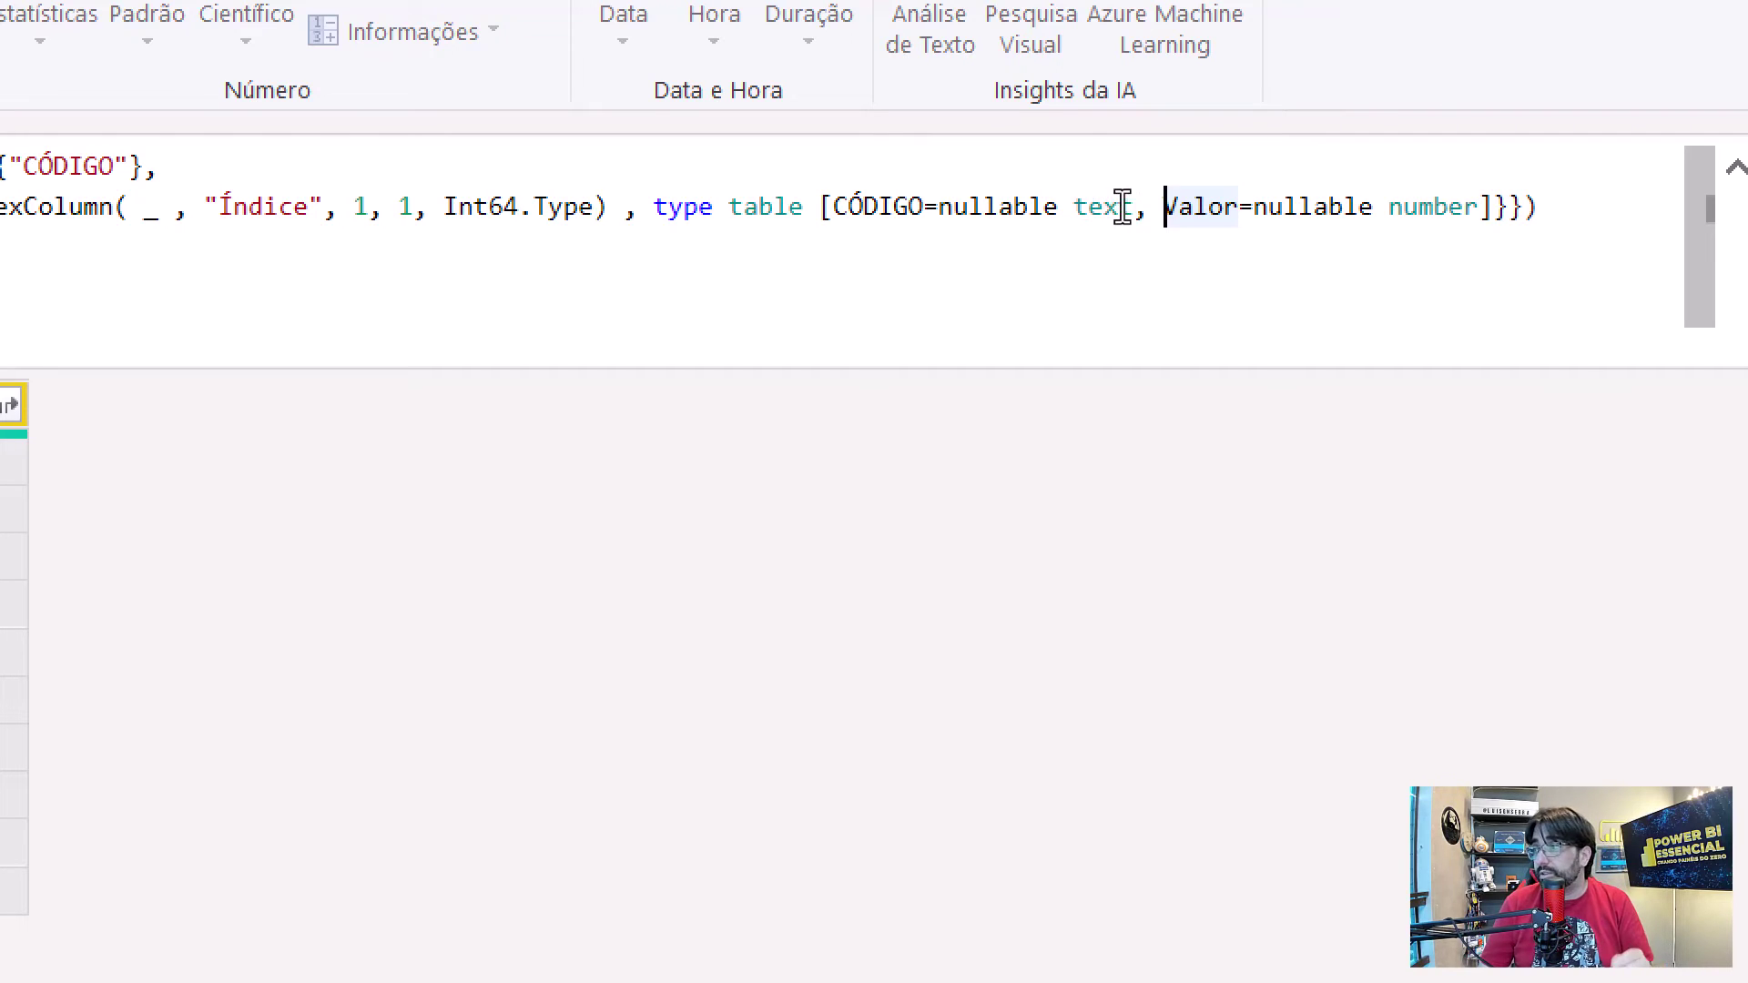
# Step: Append a comma and a copy of Valor=nullable number as a third column in the type table definition
pyautogui.click(1480, 208)
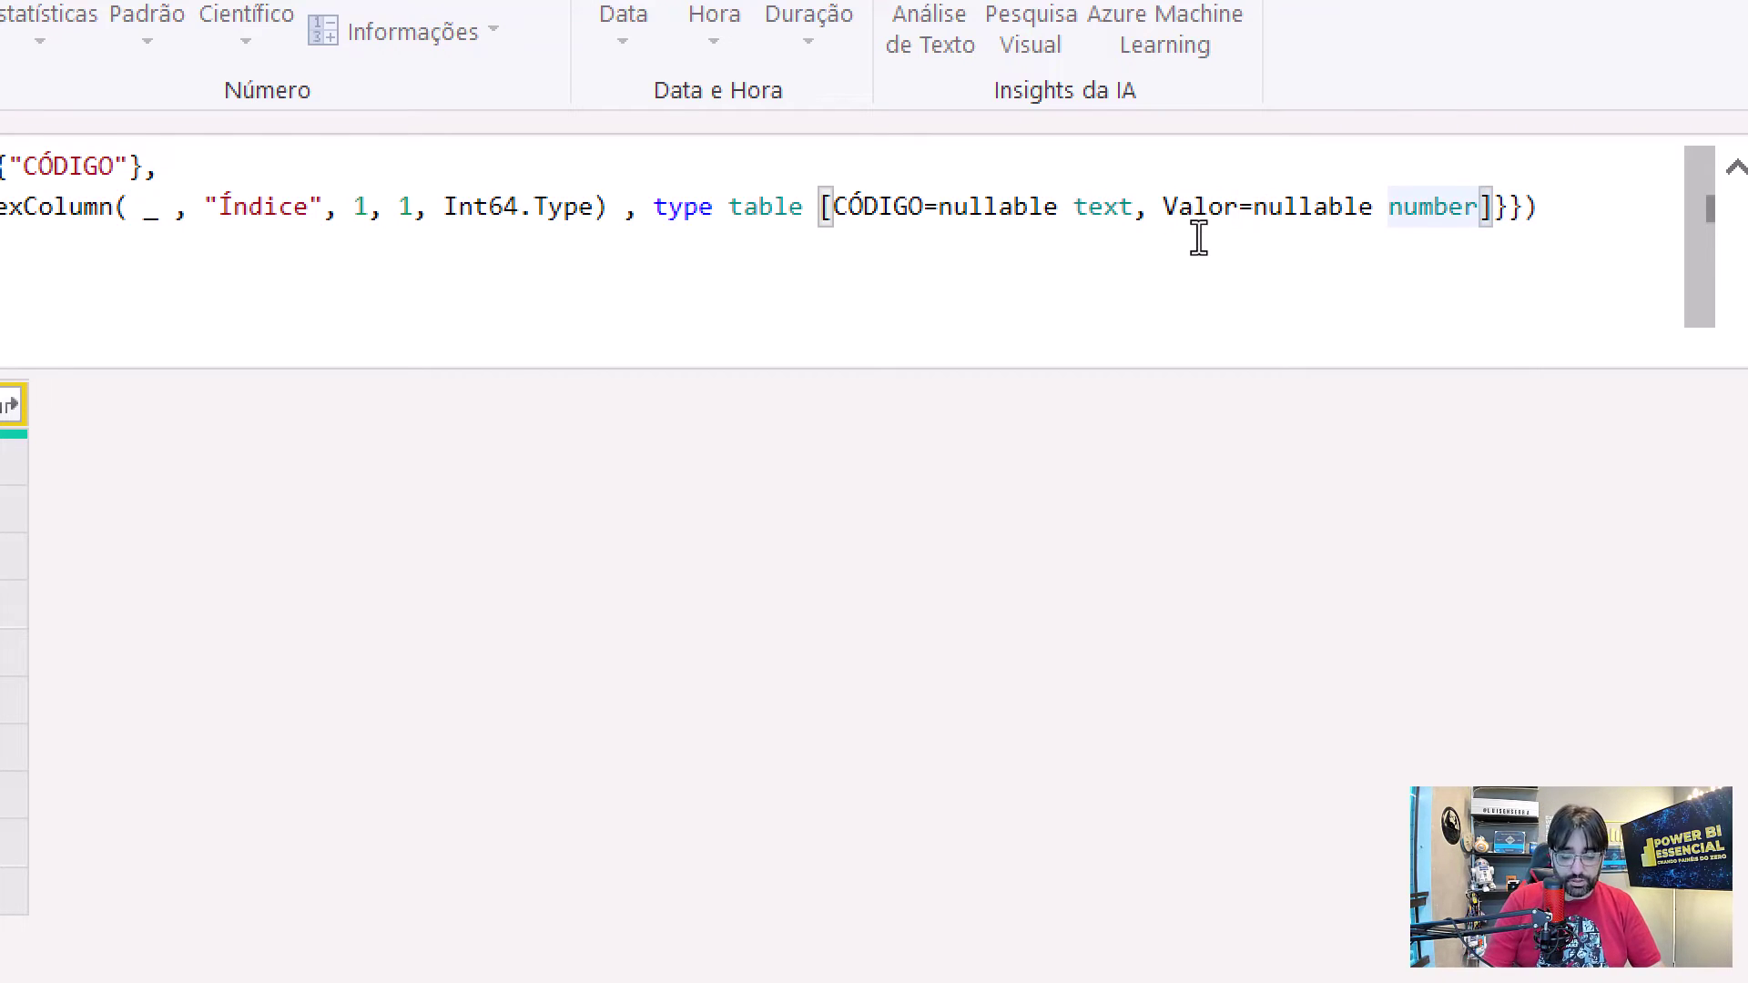
pyautogui.write(',')
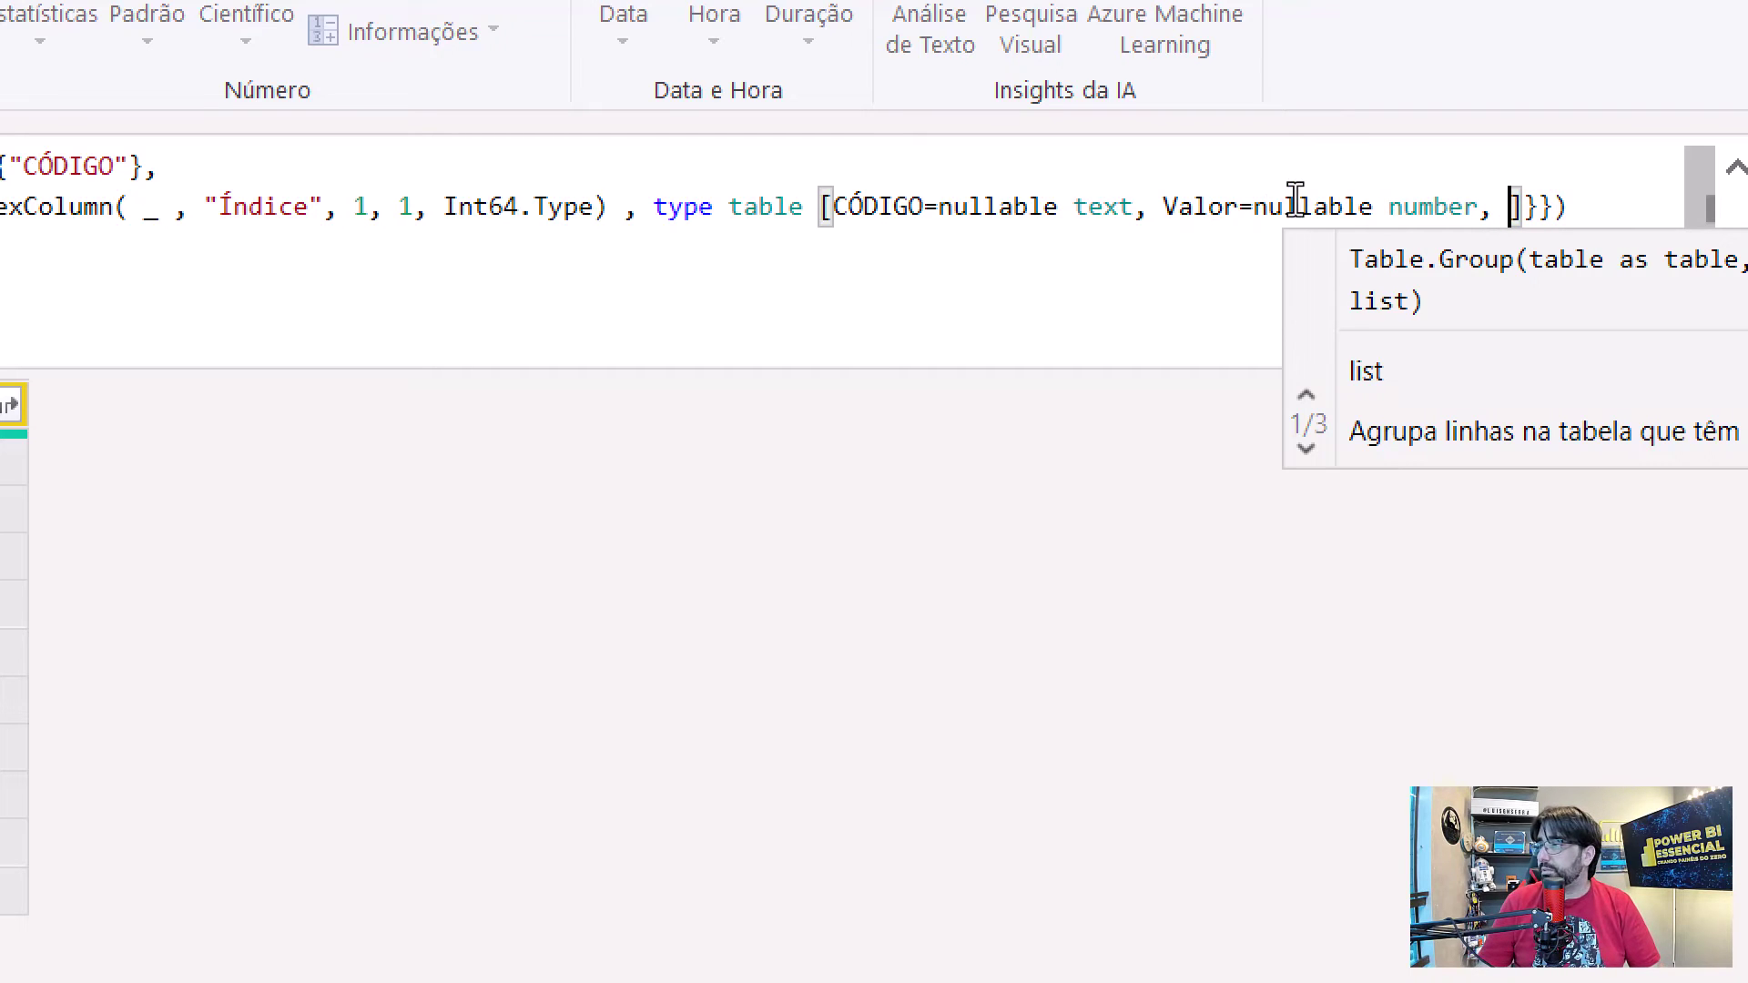
pyautogui.press('Left')
pyautogui.press('Left')
pyautogui.hotkey('ctrl', 'shift', 'Left')
pyautogui.hotkey('ctrl', 'shift', 'Left')
pyautogui.hotkey('ctrl', 'shift', 'Left')
pyautogui.hotkey('ctrl', 'shift', 'Left')
pyautogui.hotkey('ctrl', 'c')
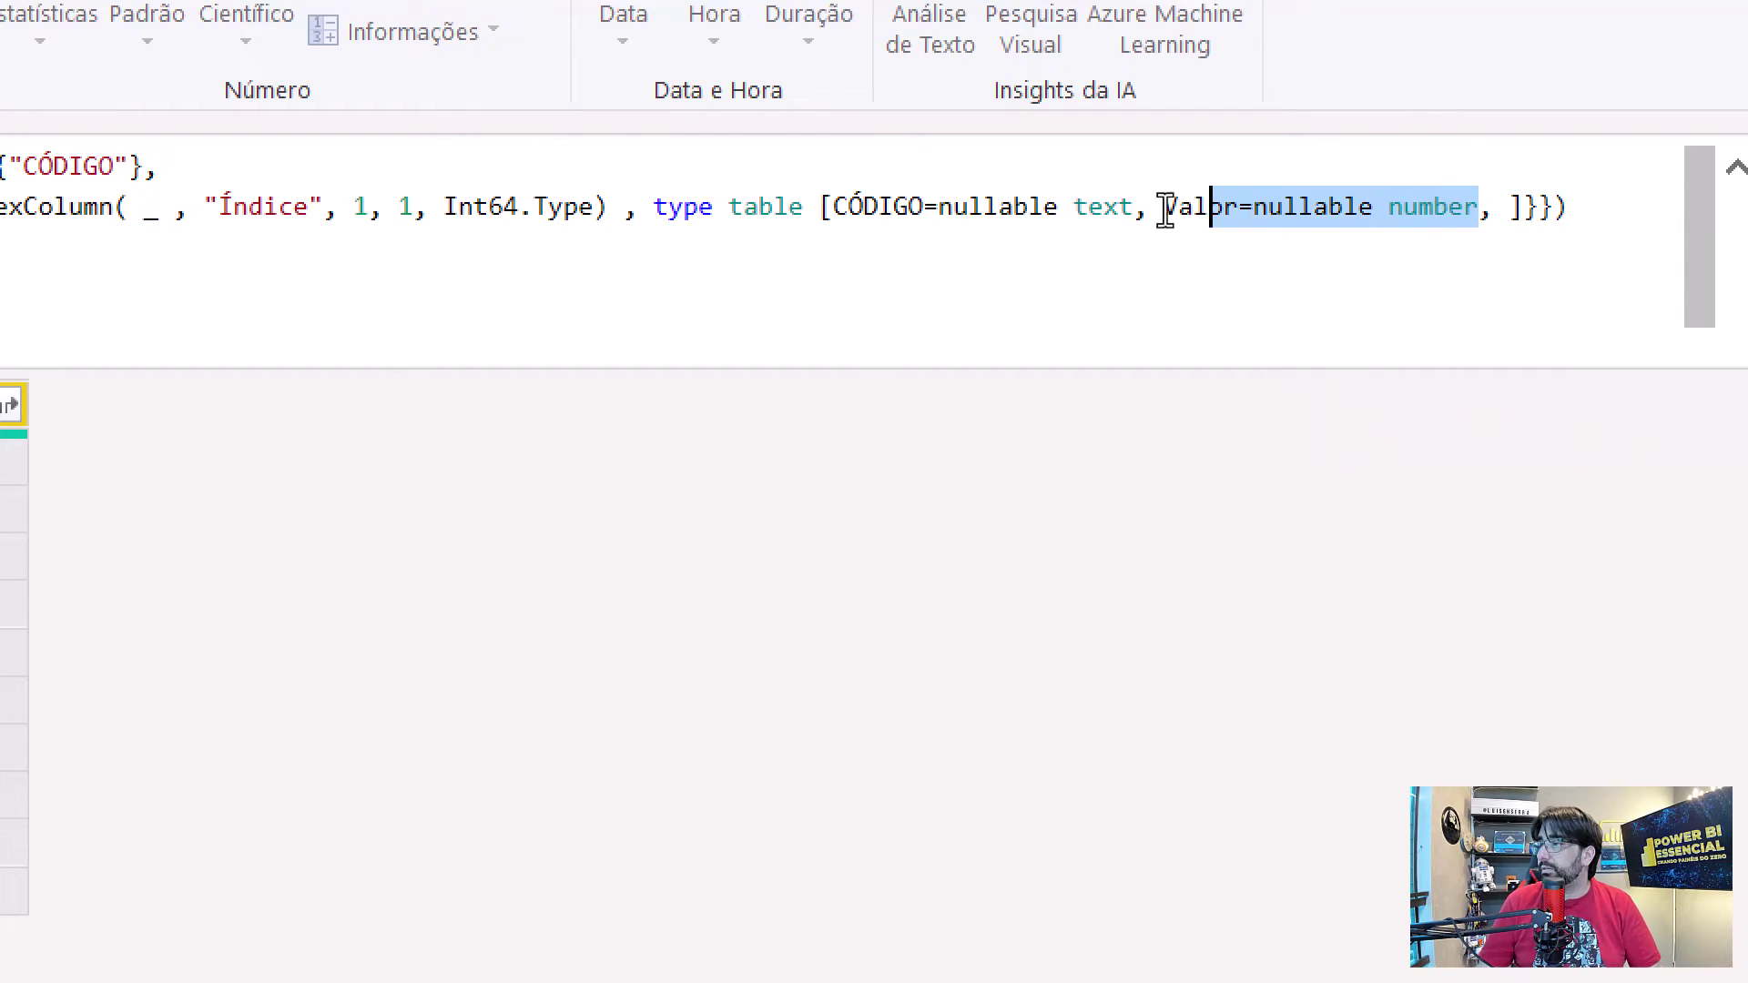
pyautogui.press('Right')
pyautogui.press('Right')
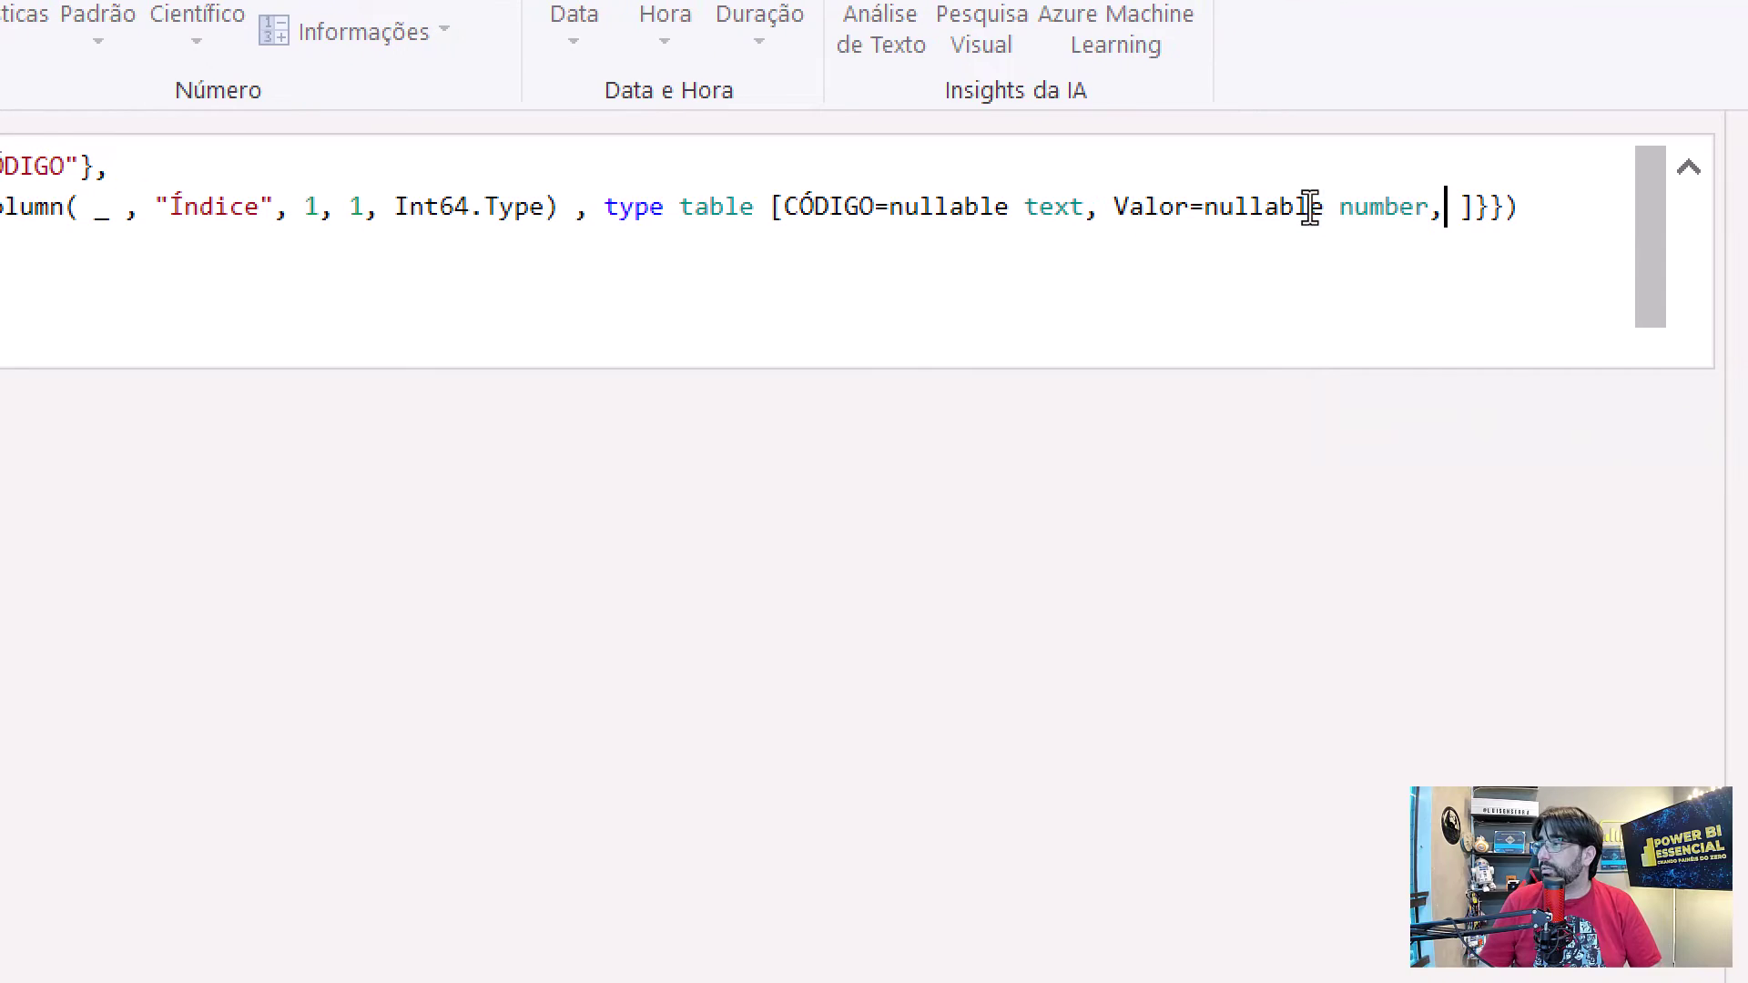
pyautogui.hotkey('ctrl', 'v')
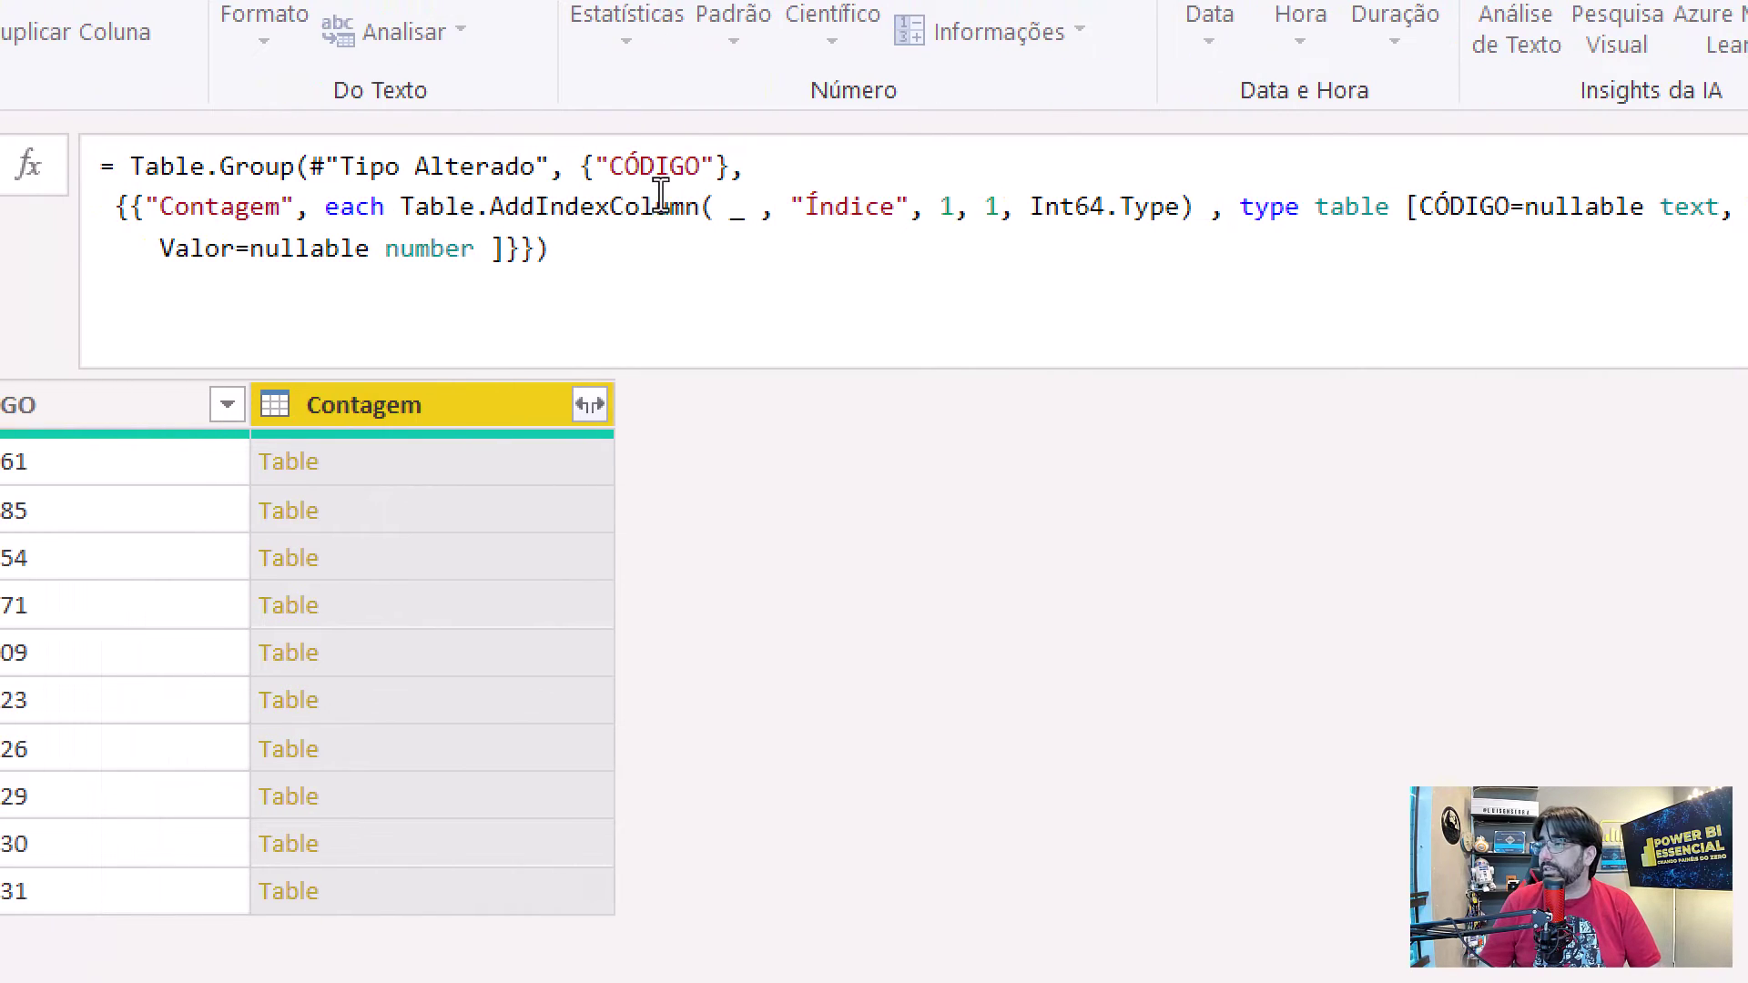
# Step: Rename the appended column declaration to Índice, reusing the name from AddIndexColumn, and apply the formula
pyautogui.doubleClick(690, 202)
pyautogui.hotkey('ctrl', 'c')
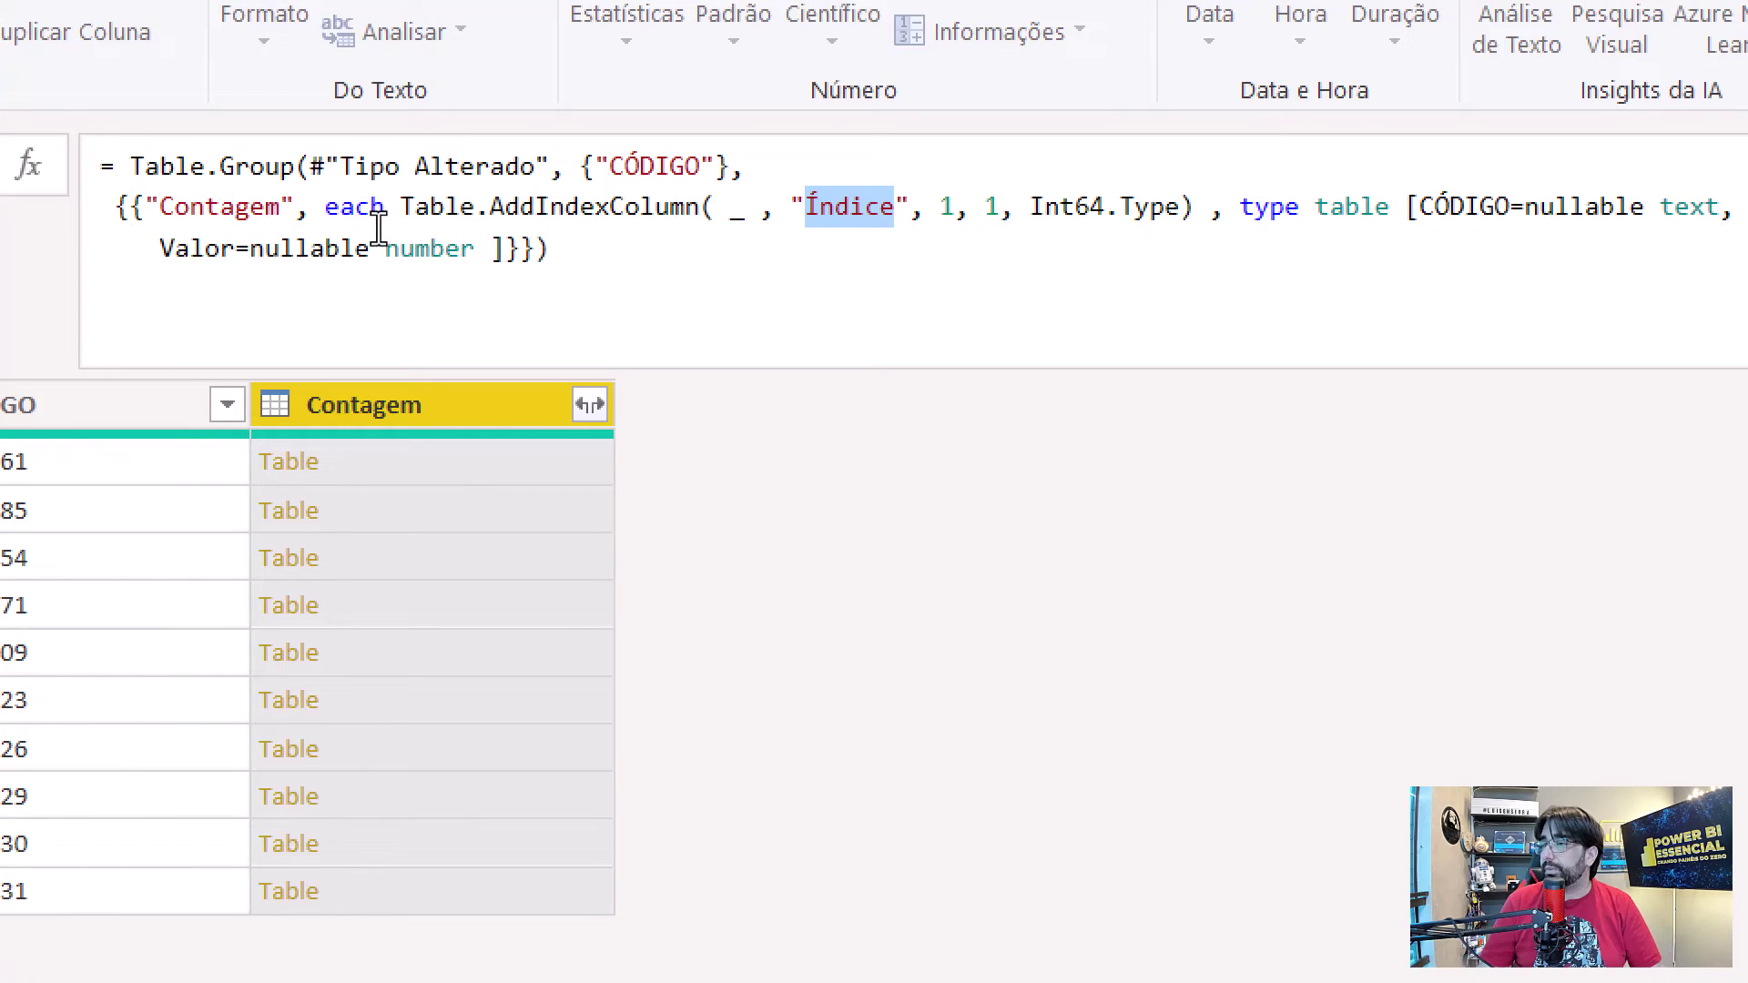
pyautogui.click(354, 226)
pyautogui.hotkey('ctrl', 'd')
pyautogui.hotkey('ctrl', 'v')
pyautogui.click(588, 242)
pyautogui.click(630, 222)
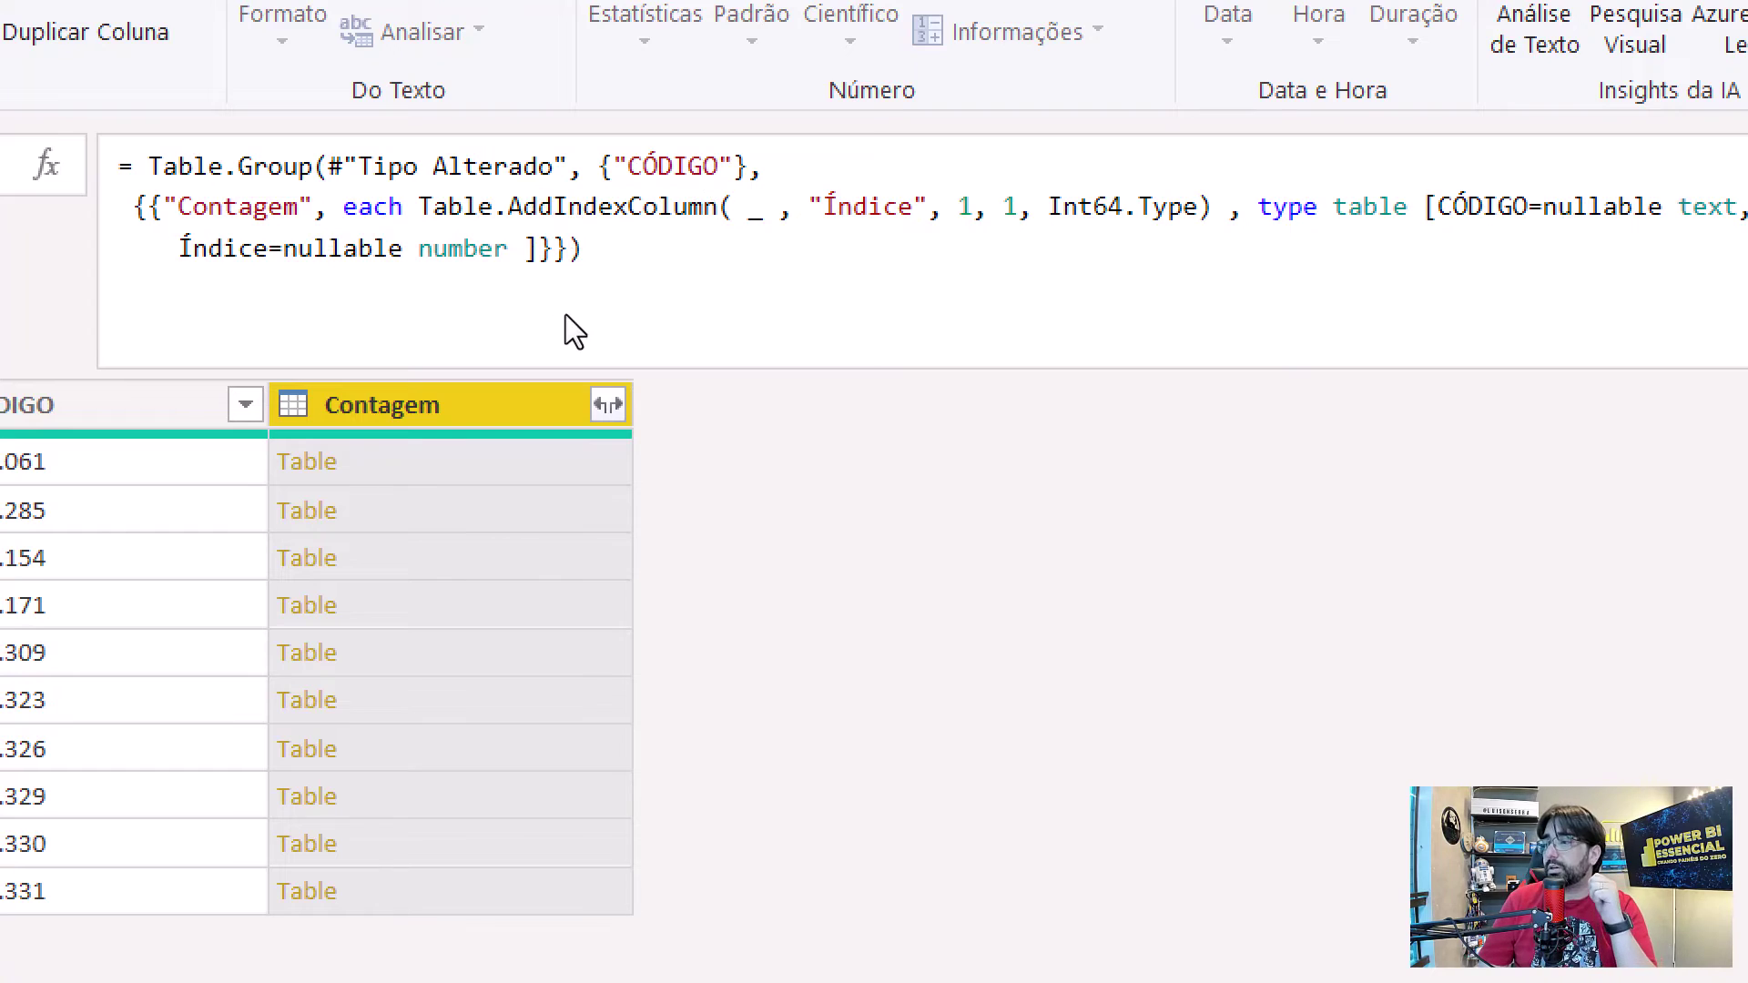
# Step: Expand Contagem into CÓDIGO, Valor and Índice without a prefix, and review the index numbering down to the last rows
pyautogui.click(608, 404)
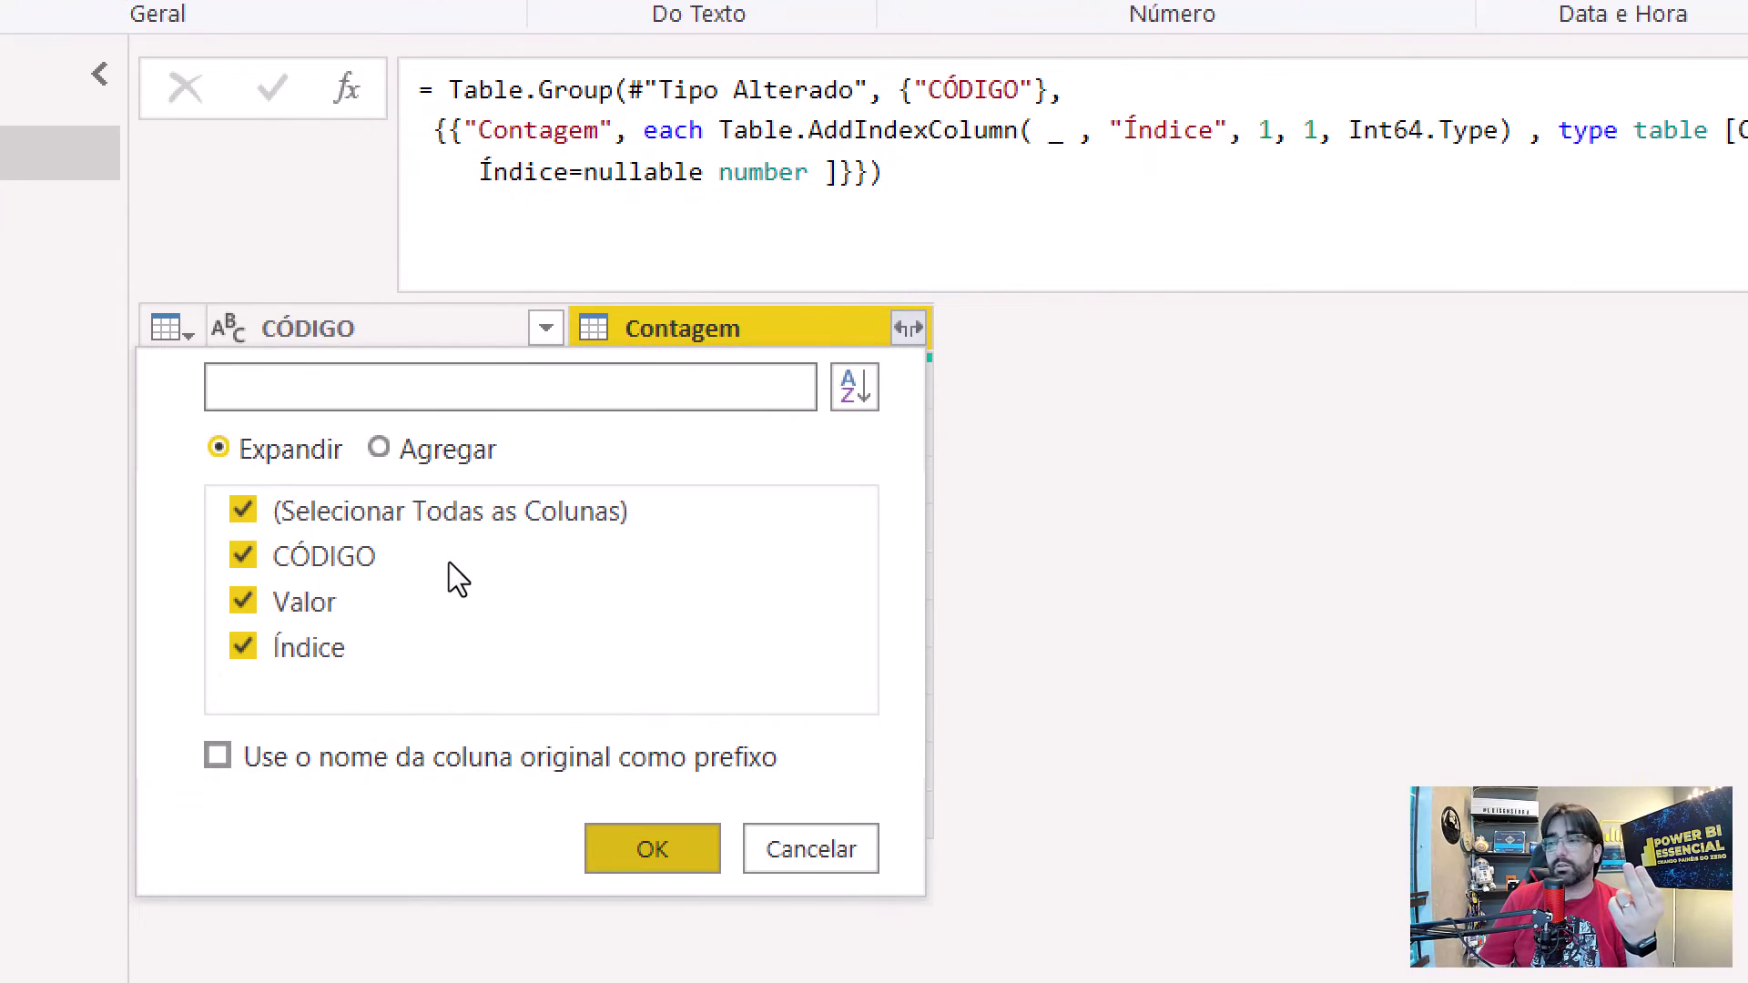
pyautogui.press('Return')
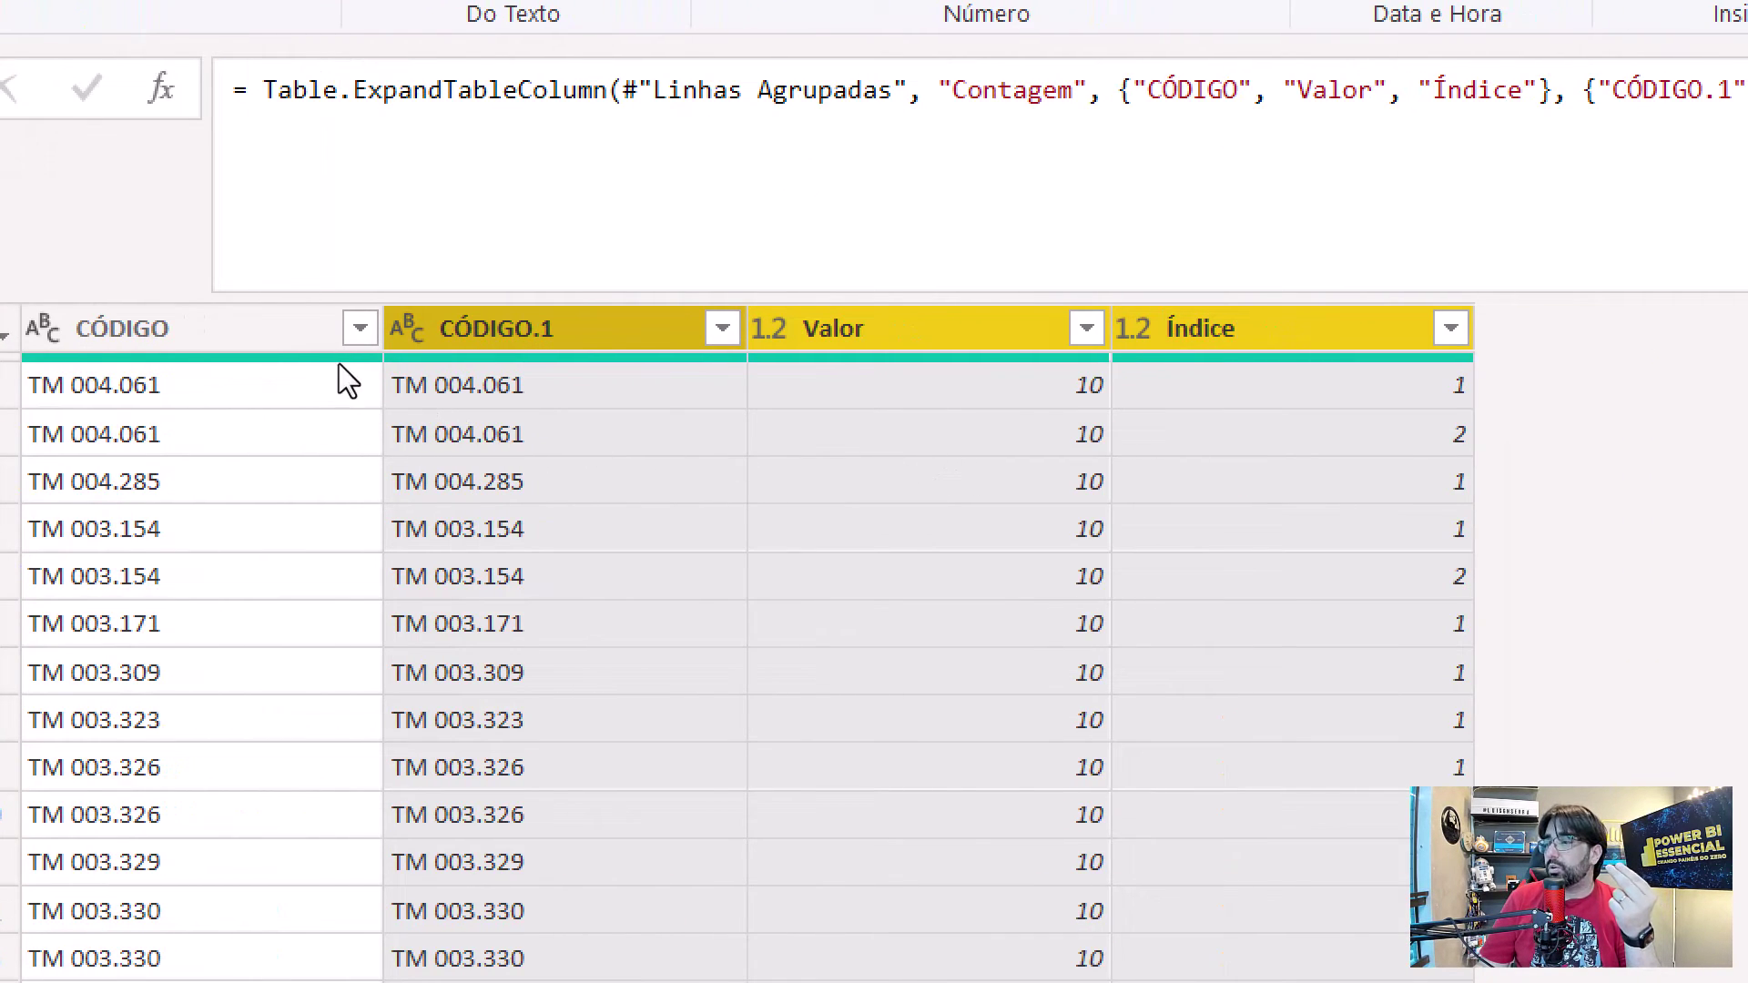
pyautogui.click(428, 435)
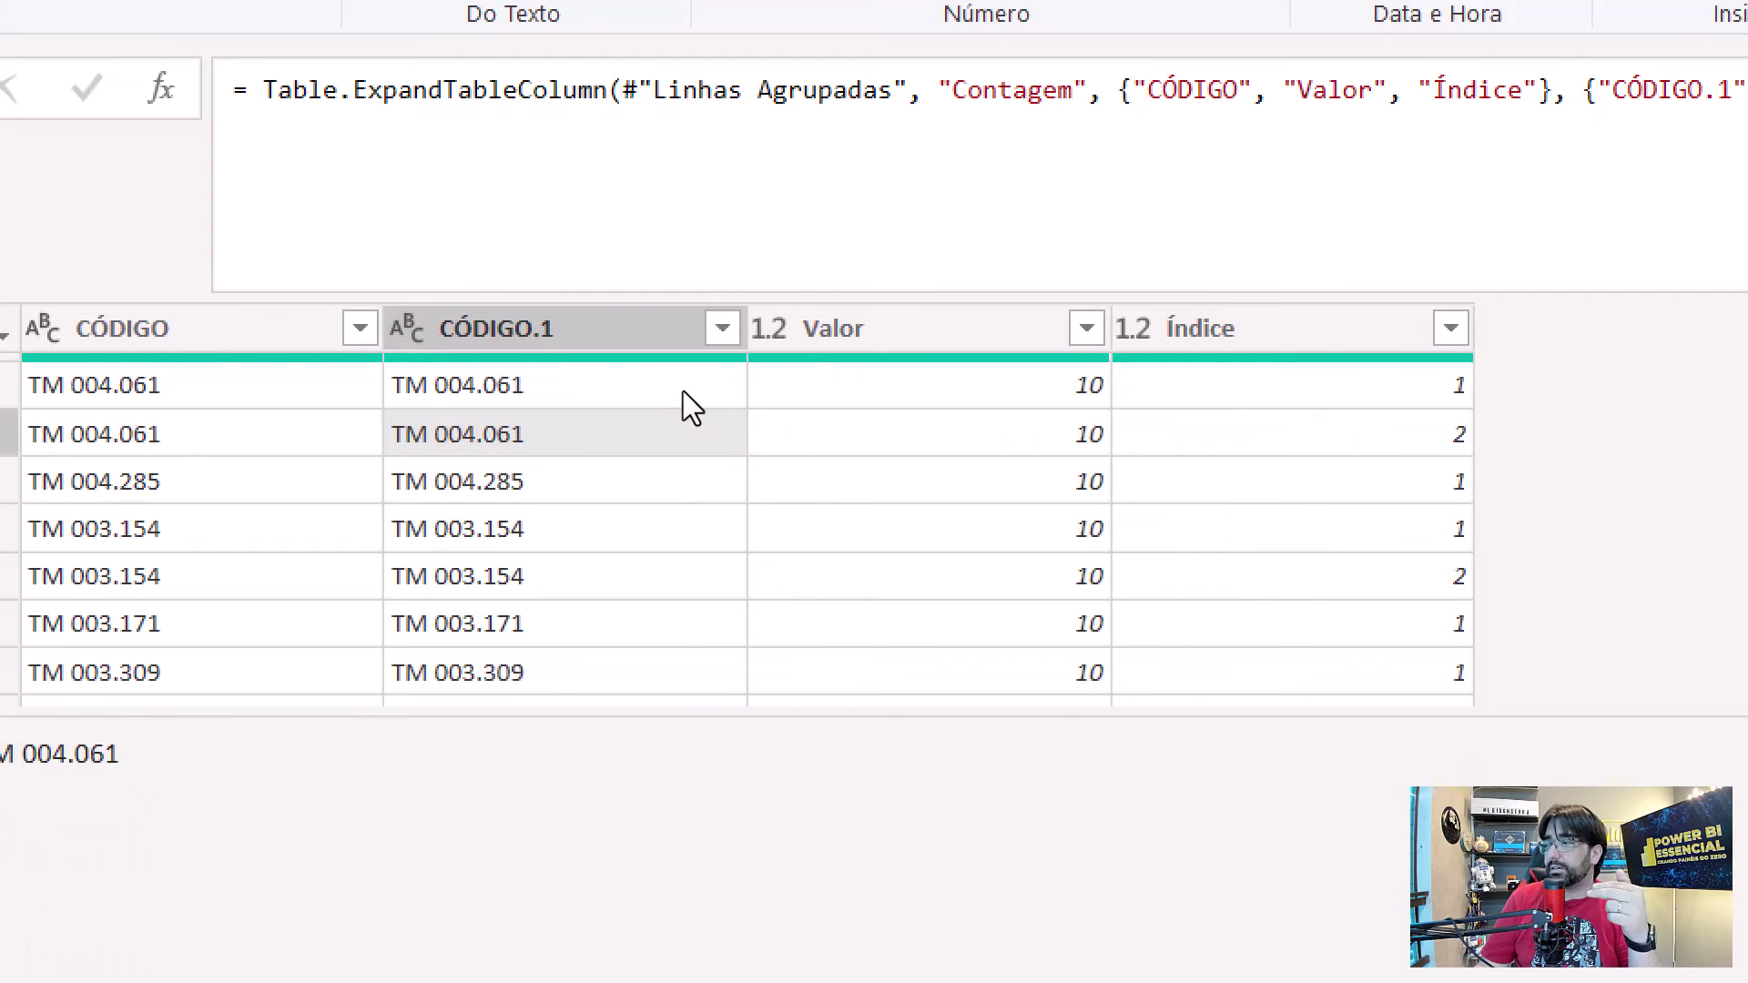
pyautogui.press('Right')
pyautogui.press('Right')
pyautogui.press('Up')
pyautogui.press('Down')
pyautogui.scroll(-1, 904, 401)
pyautogui.scroll(-3, 904, 428)
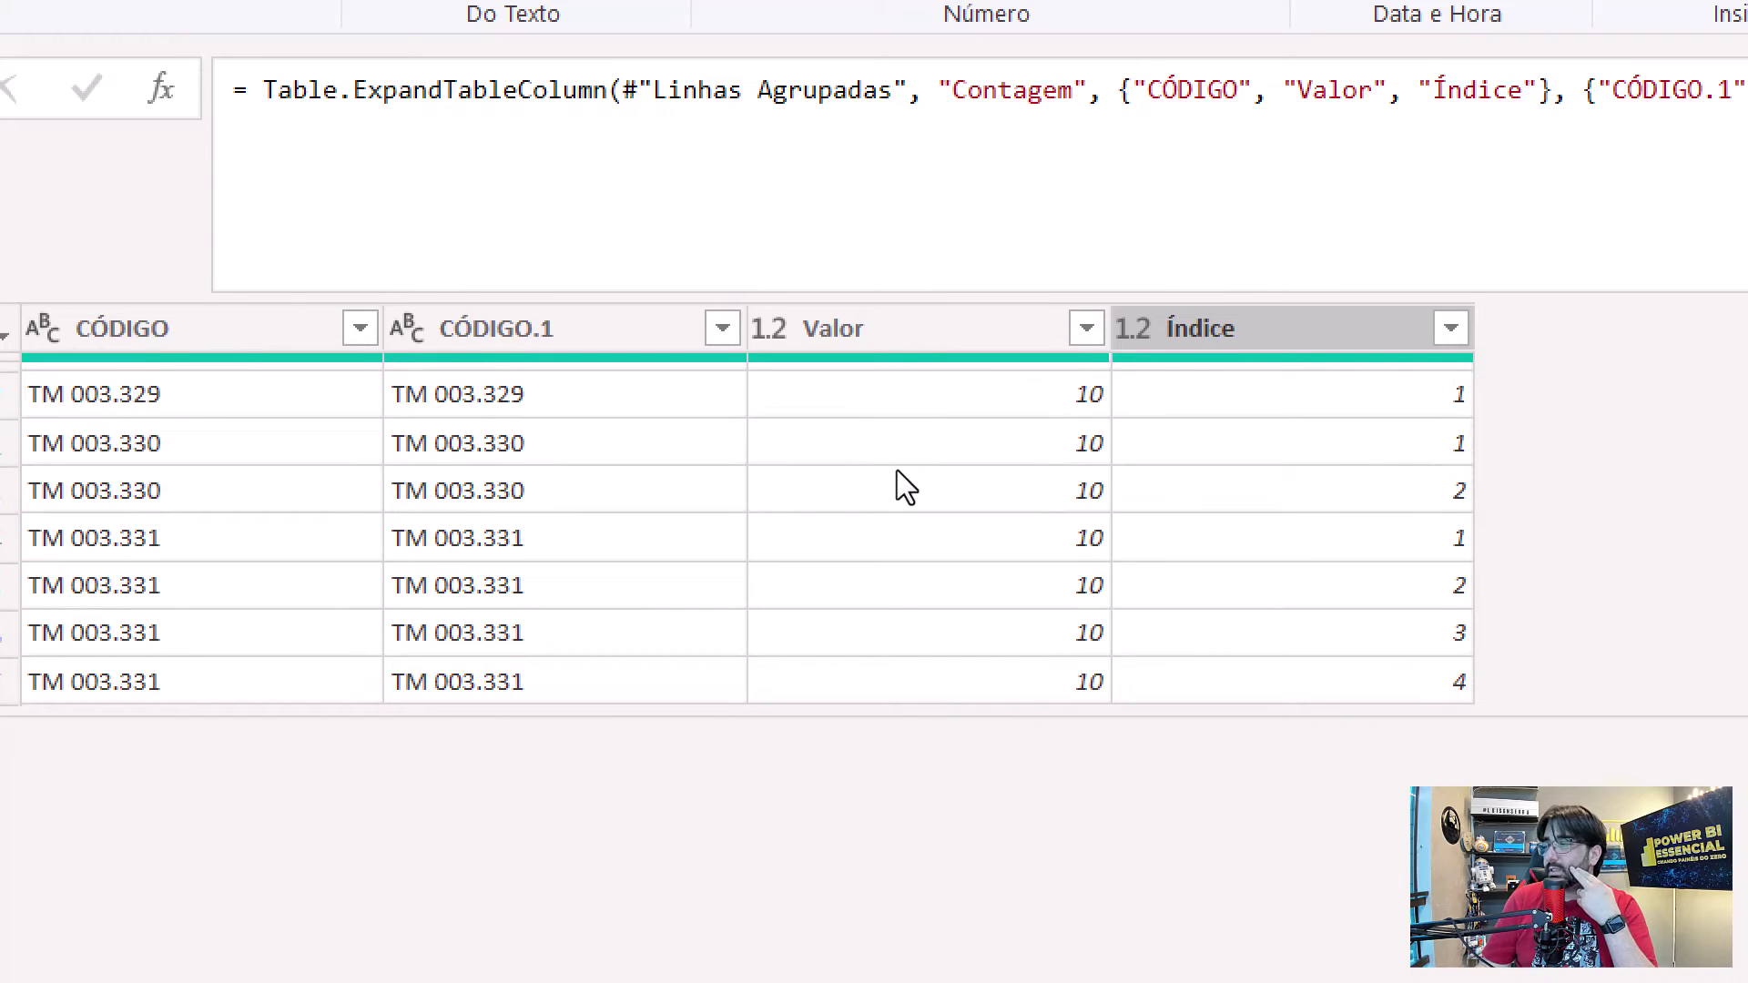
# Step: Remove the duplicate CÓDIGO.1 column and check the remaining CÓDIGO and Índice values in the first rows
pyautogui.click(446, 323)
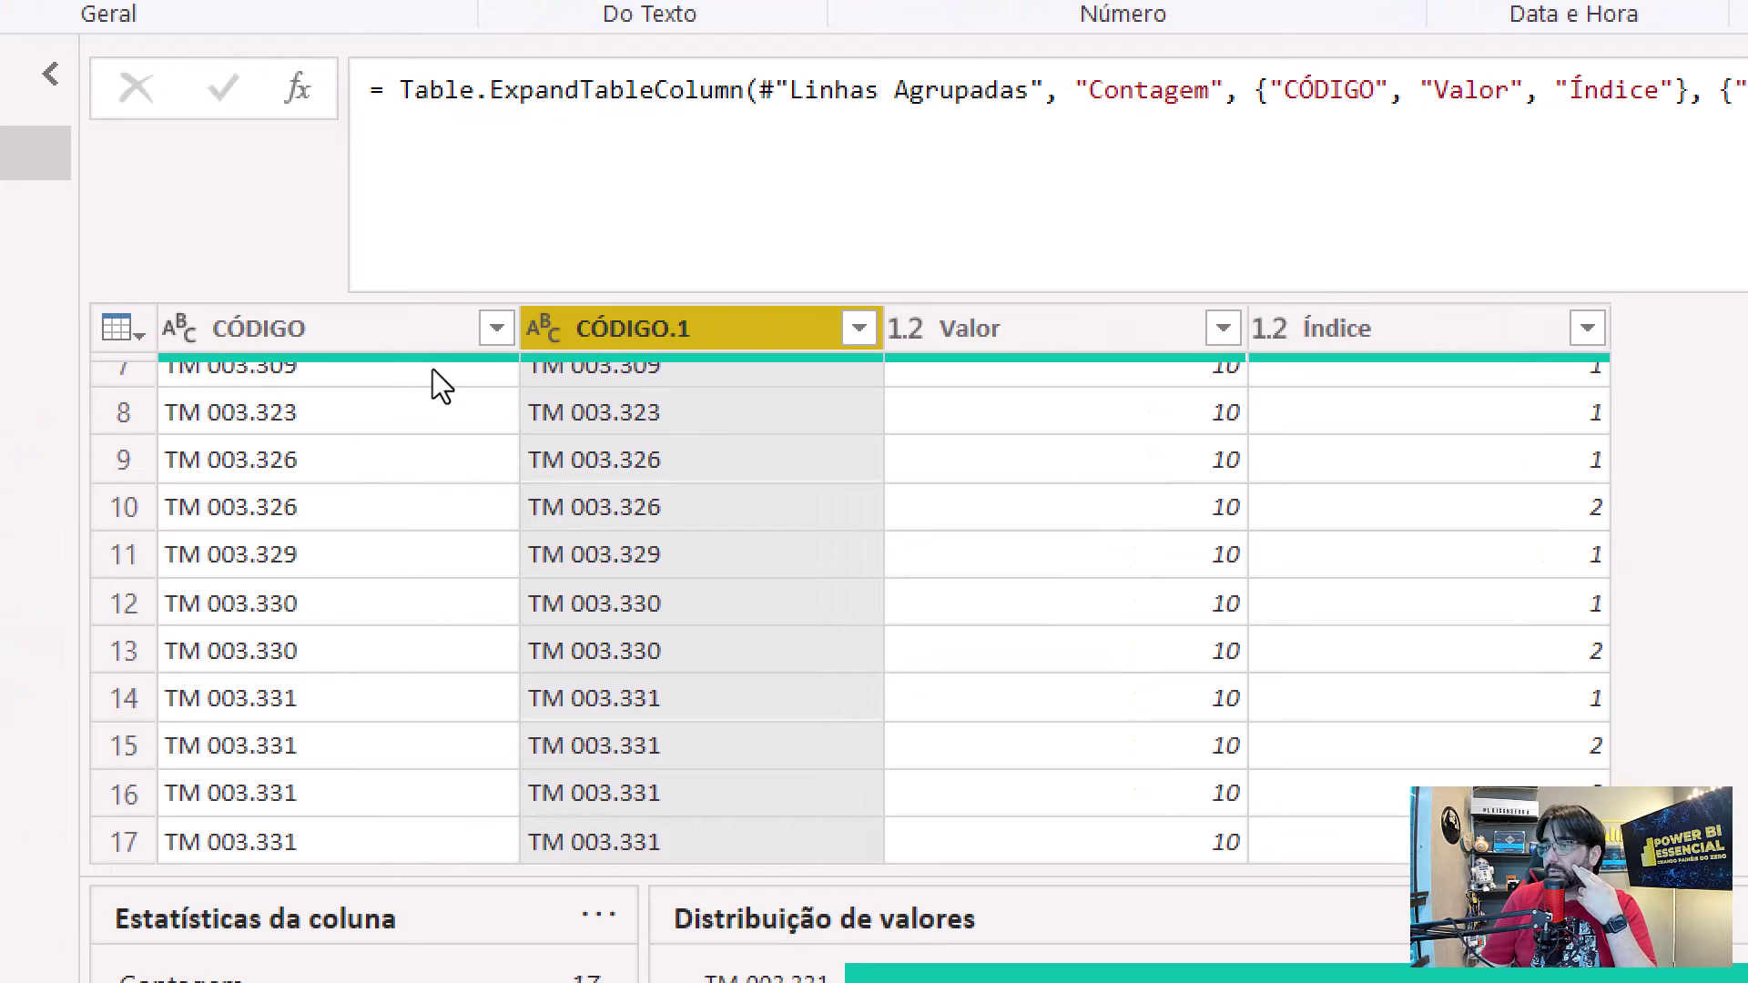
pyautogui.rightClick(718, 328)
pyautogui.click(848, 413)
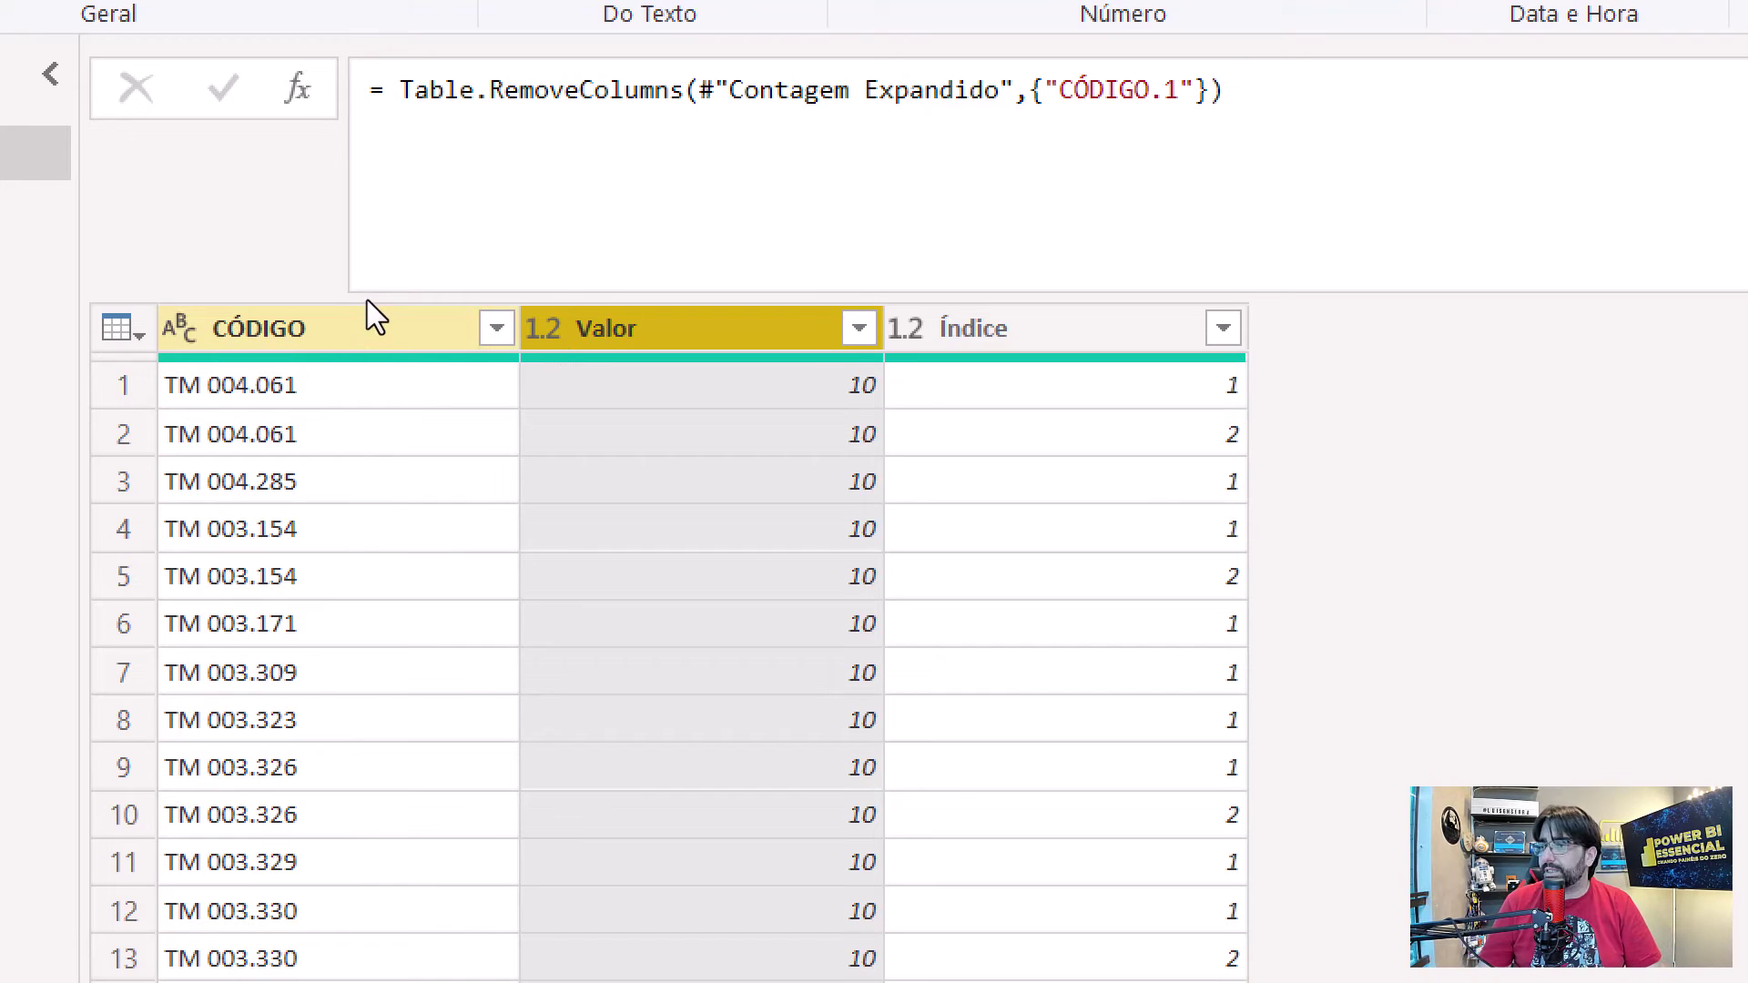
pyautogui.click(310, 383)
pyautogui.press('Down')
pyautogui.press('Down')
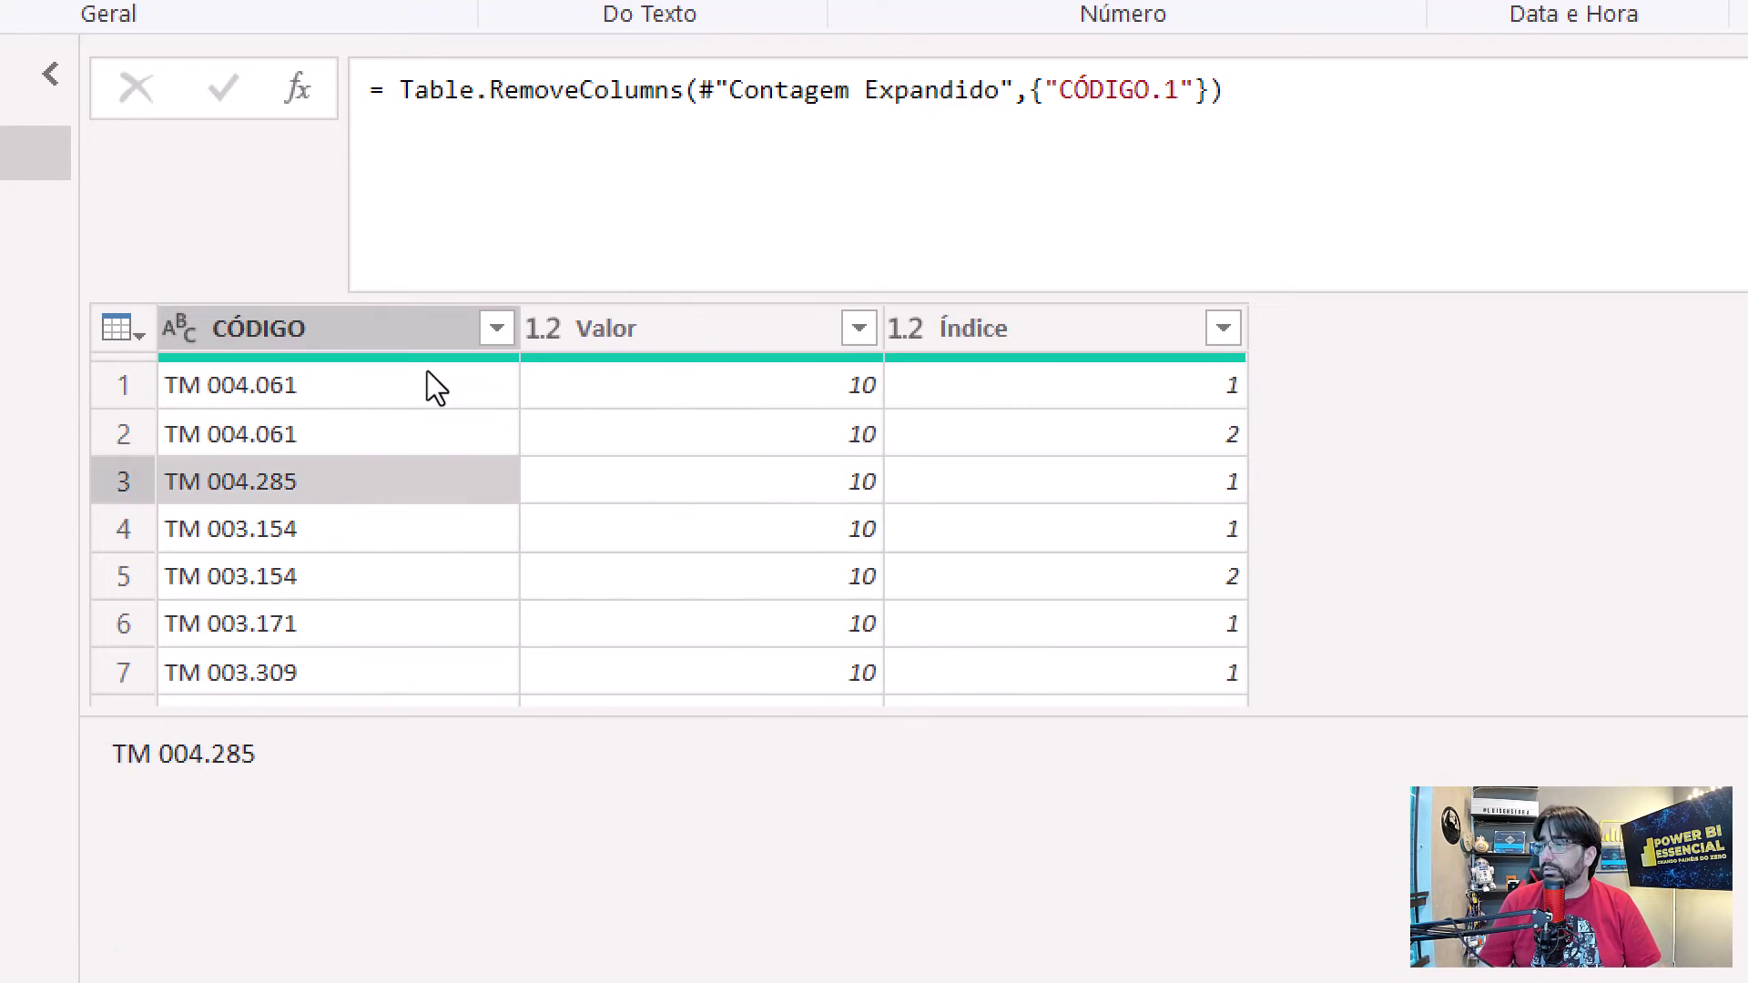
pyautogui.click(1028, 386)
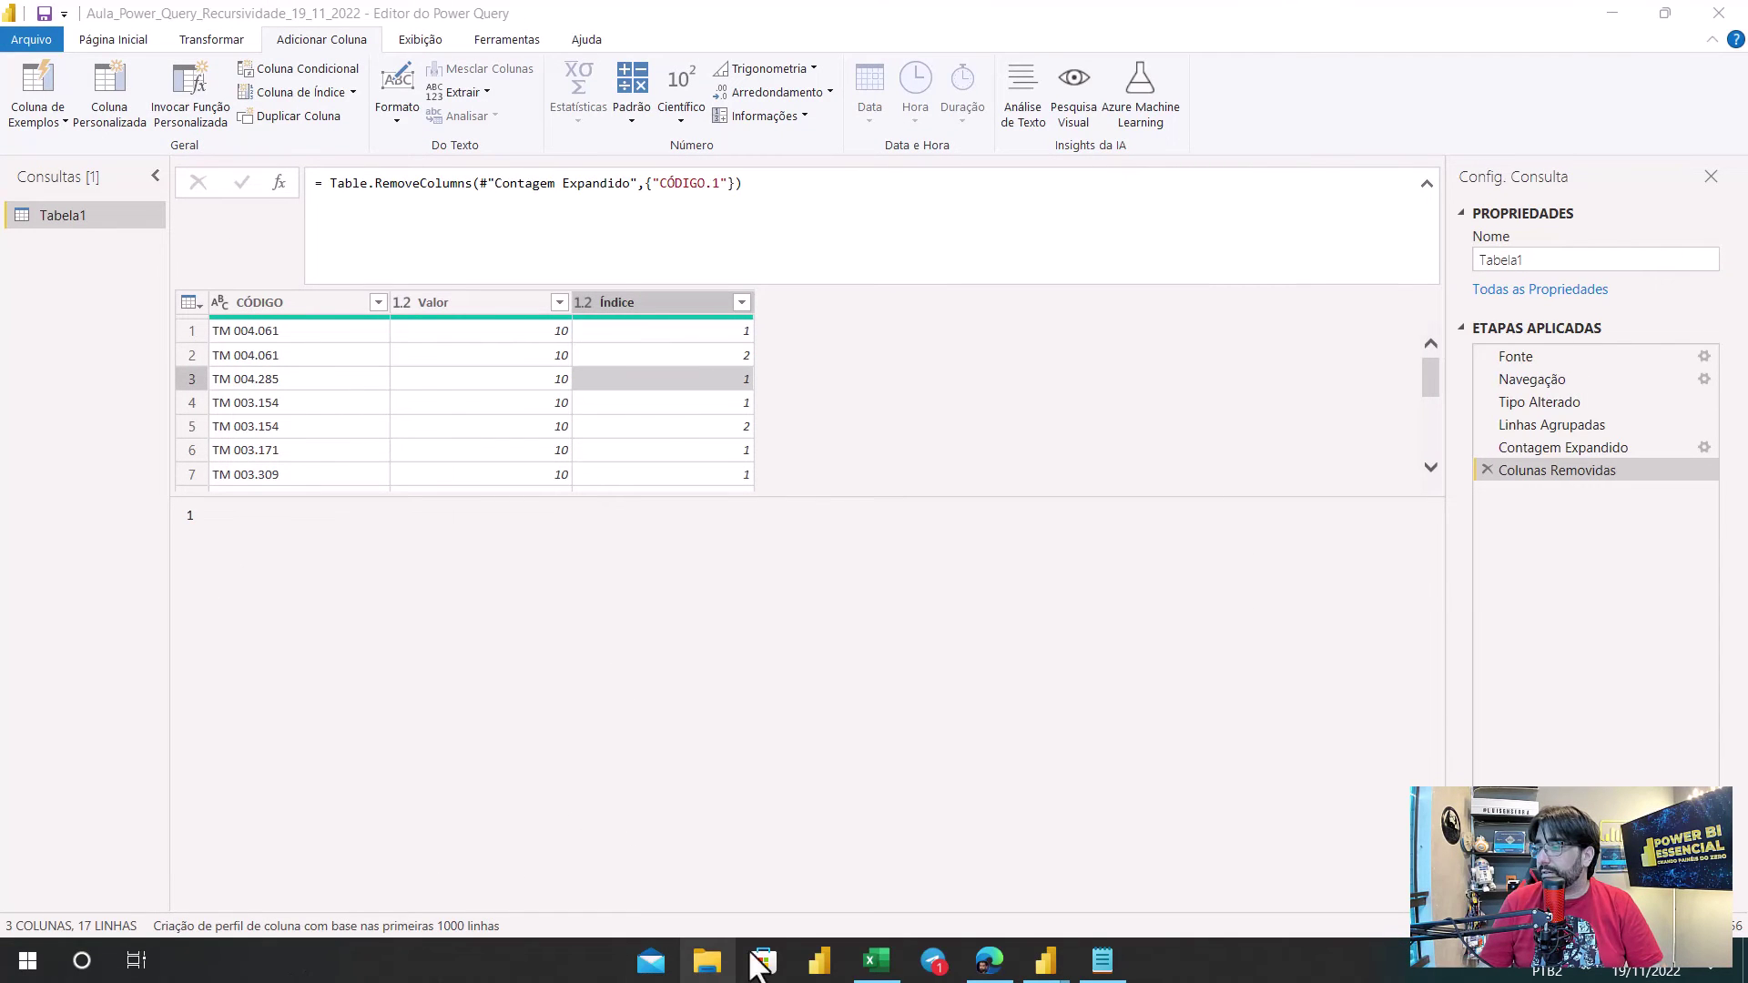
# Step: Switch to Excel to view the source table and its numbering example, and return to the Power Query Editor
pyautogui.click(875, 961)
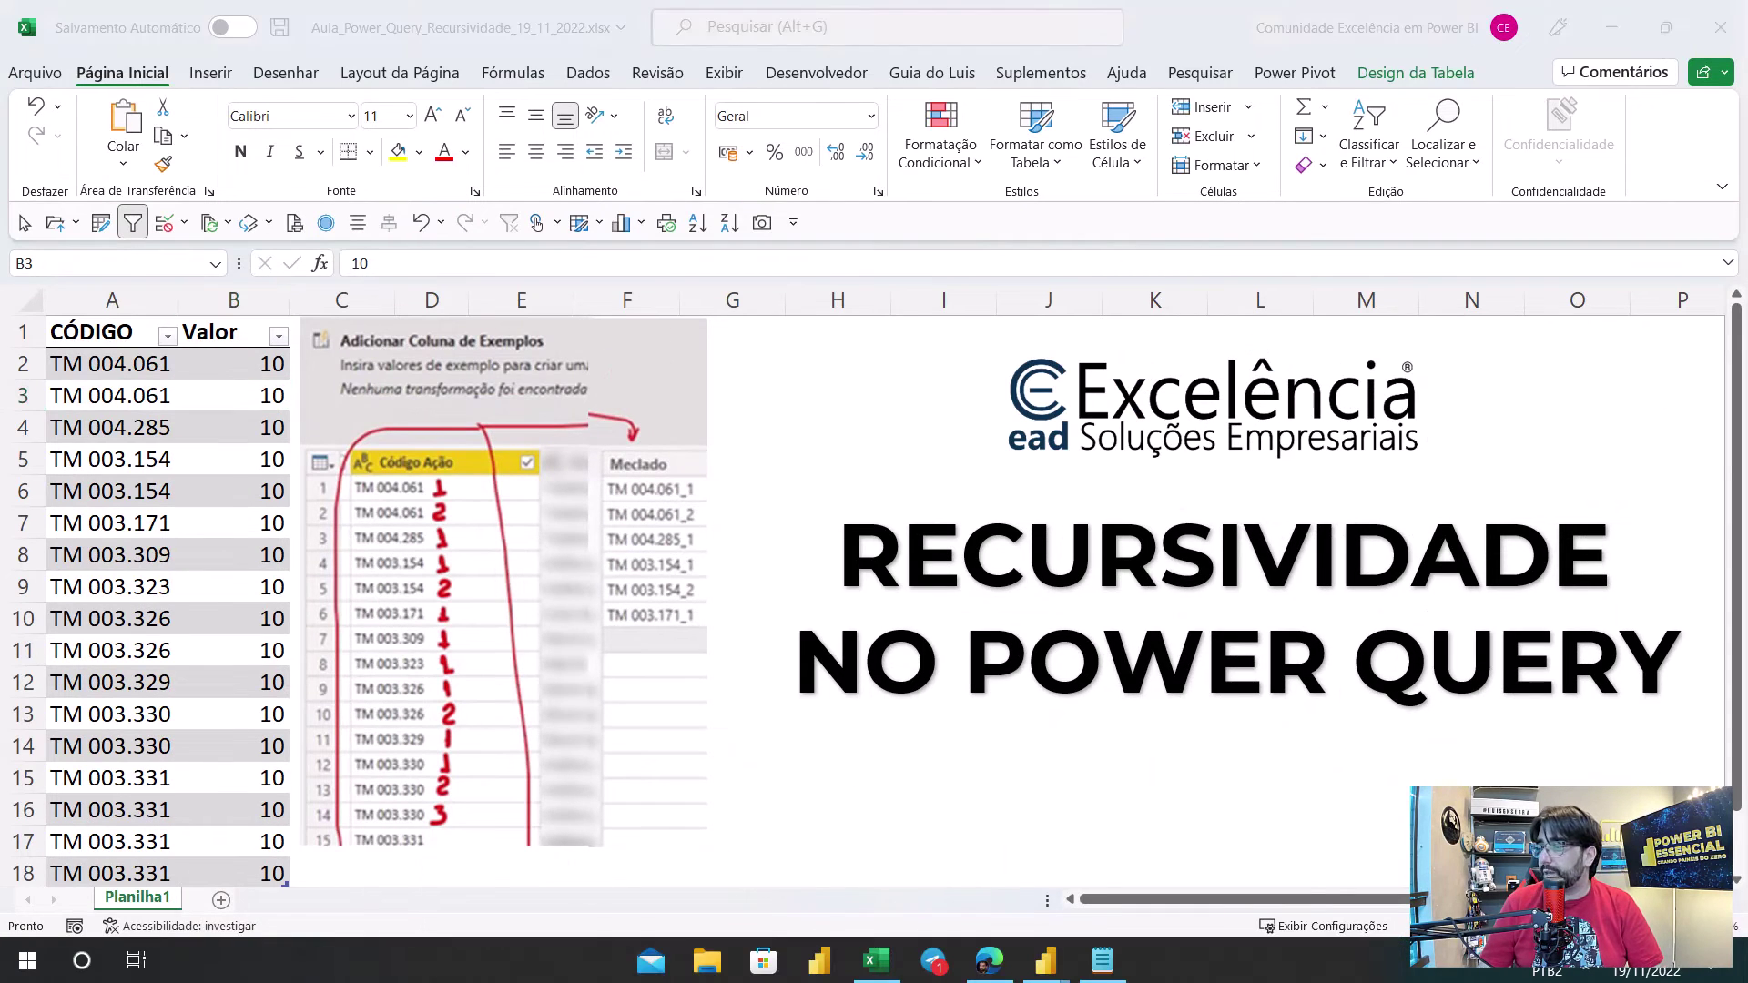
pyautogui.moveTo(1045, 955)
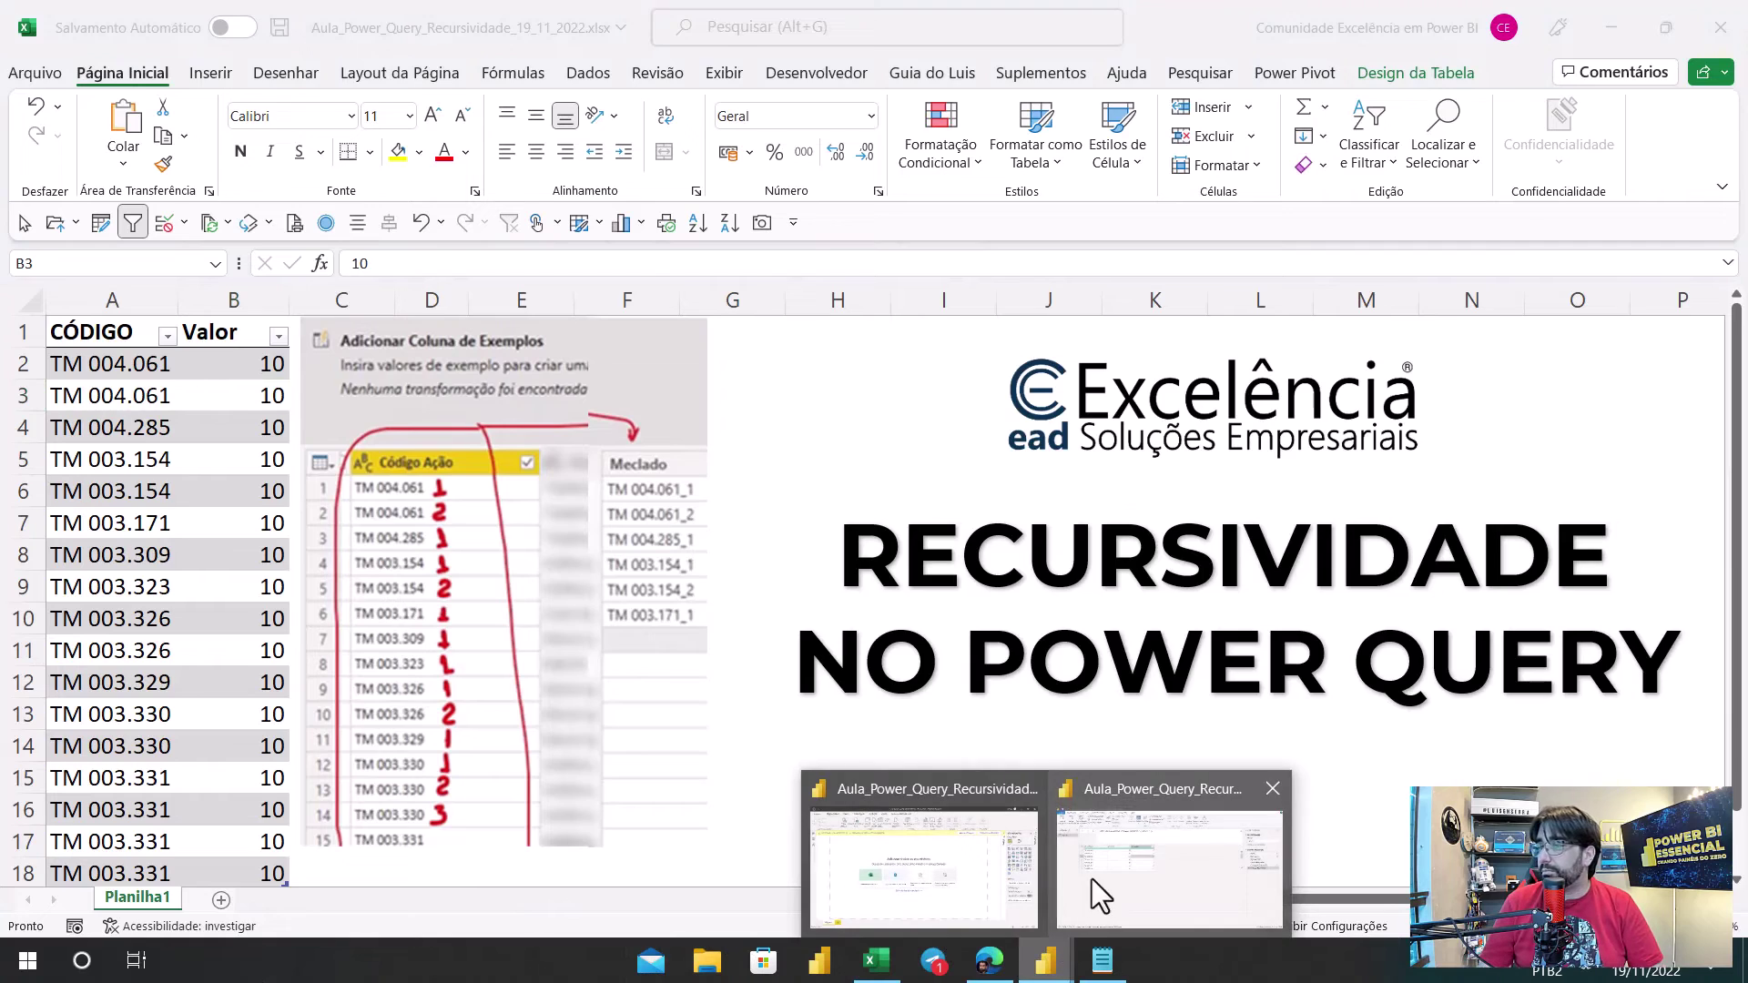
pyautogui.click(1097, 899)
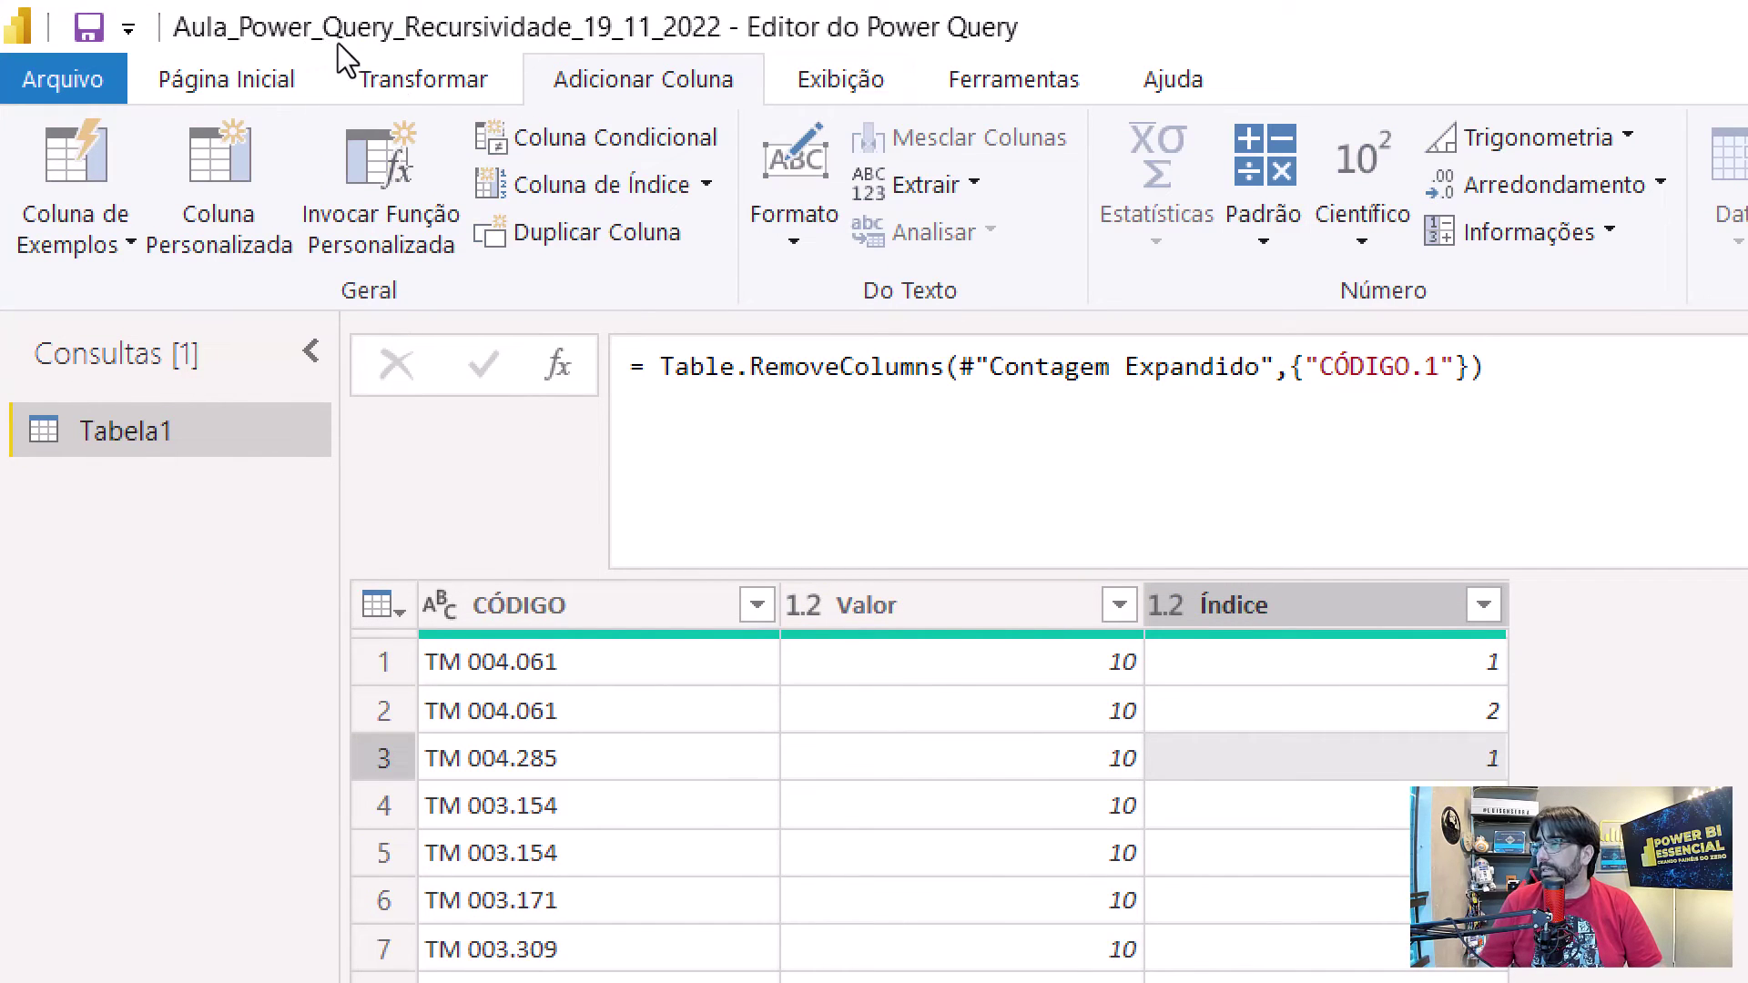
# Step: Add a merged column from CÓDIGO and Índice, using a custom underscore separator and the name Mesclado
pyautogui.click(637, 607)
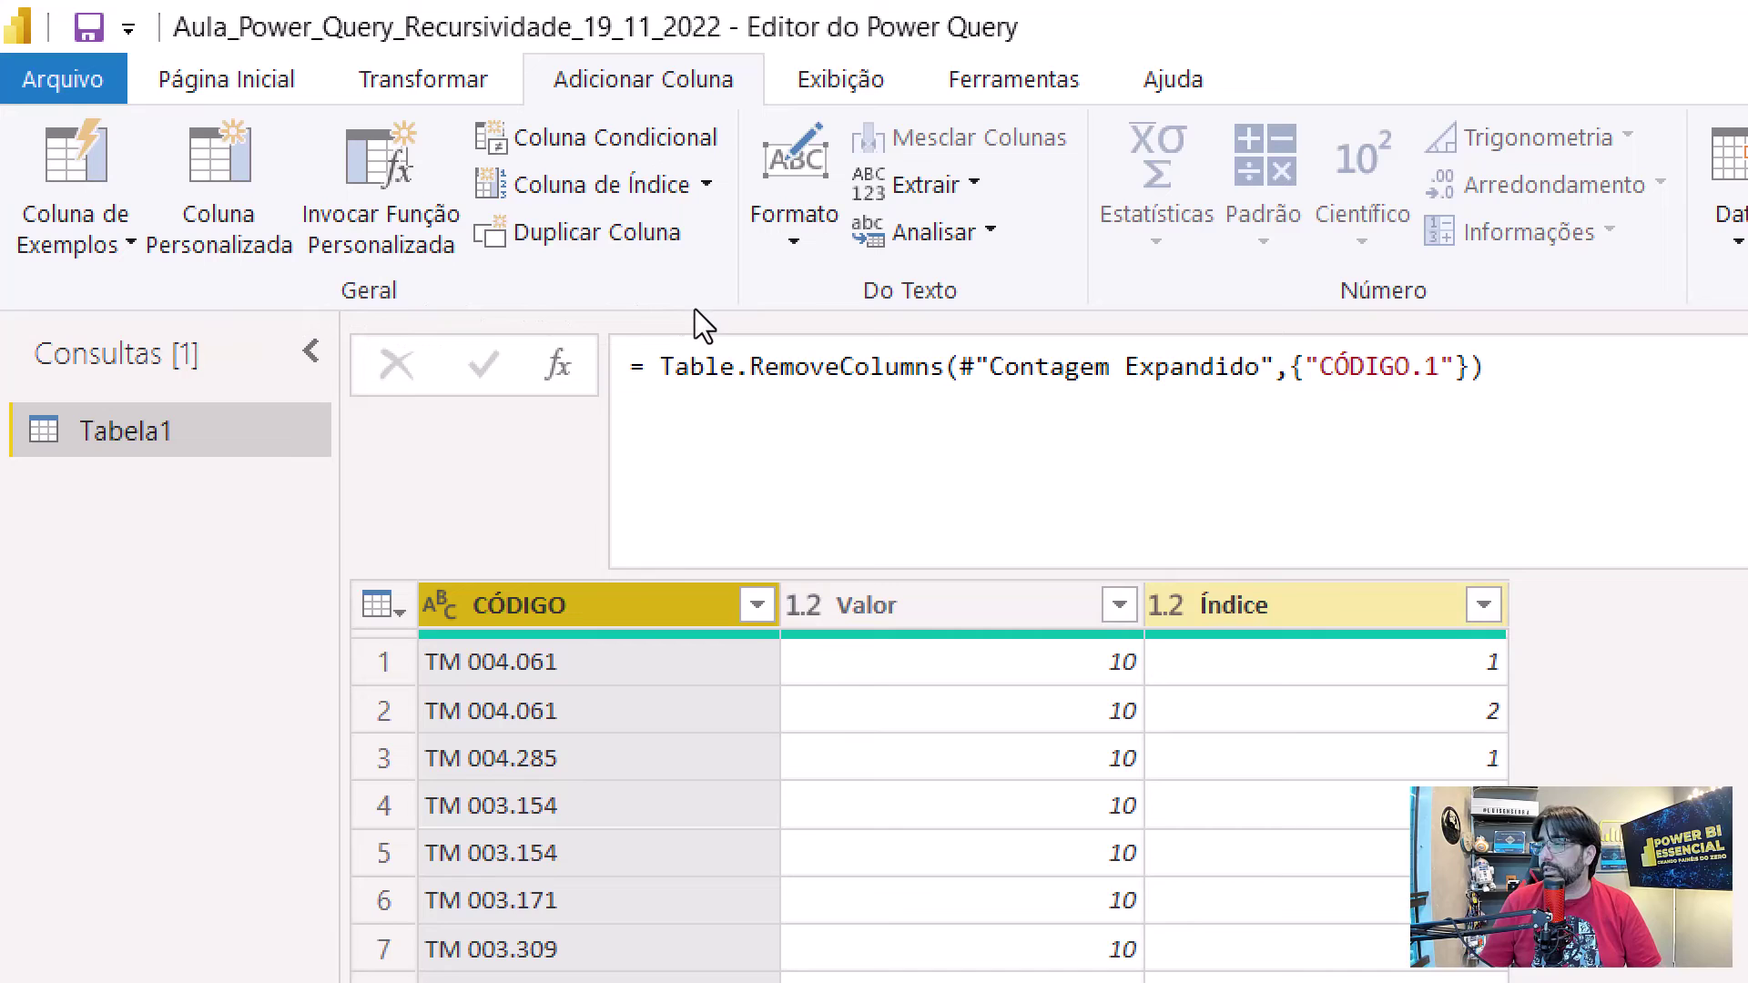
pyautogui.keyDown('ctrl'); pyautogui.click(1384, 608); pyautogui.keyUp('ctrl')
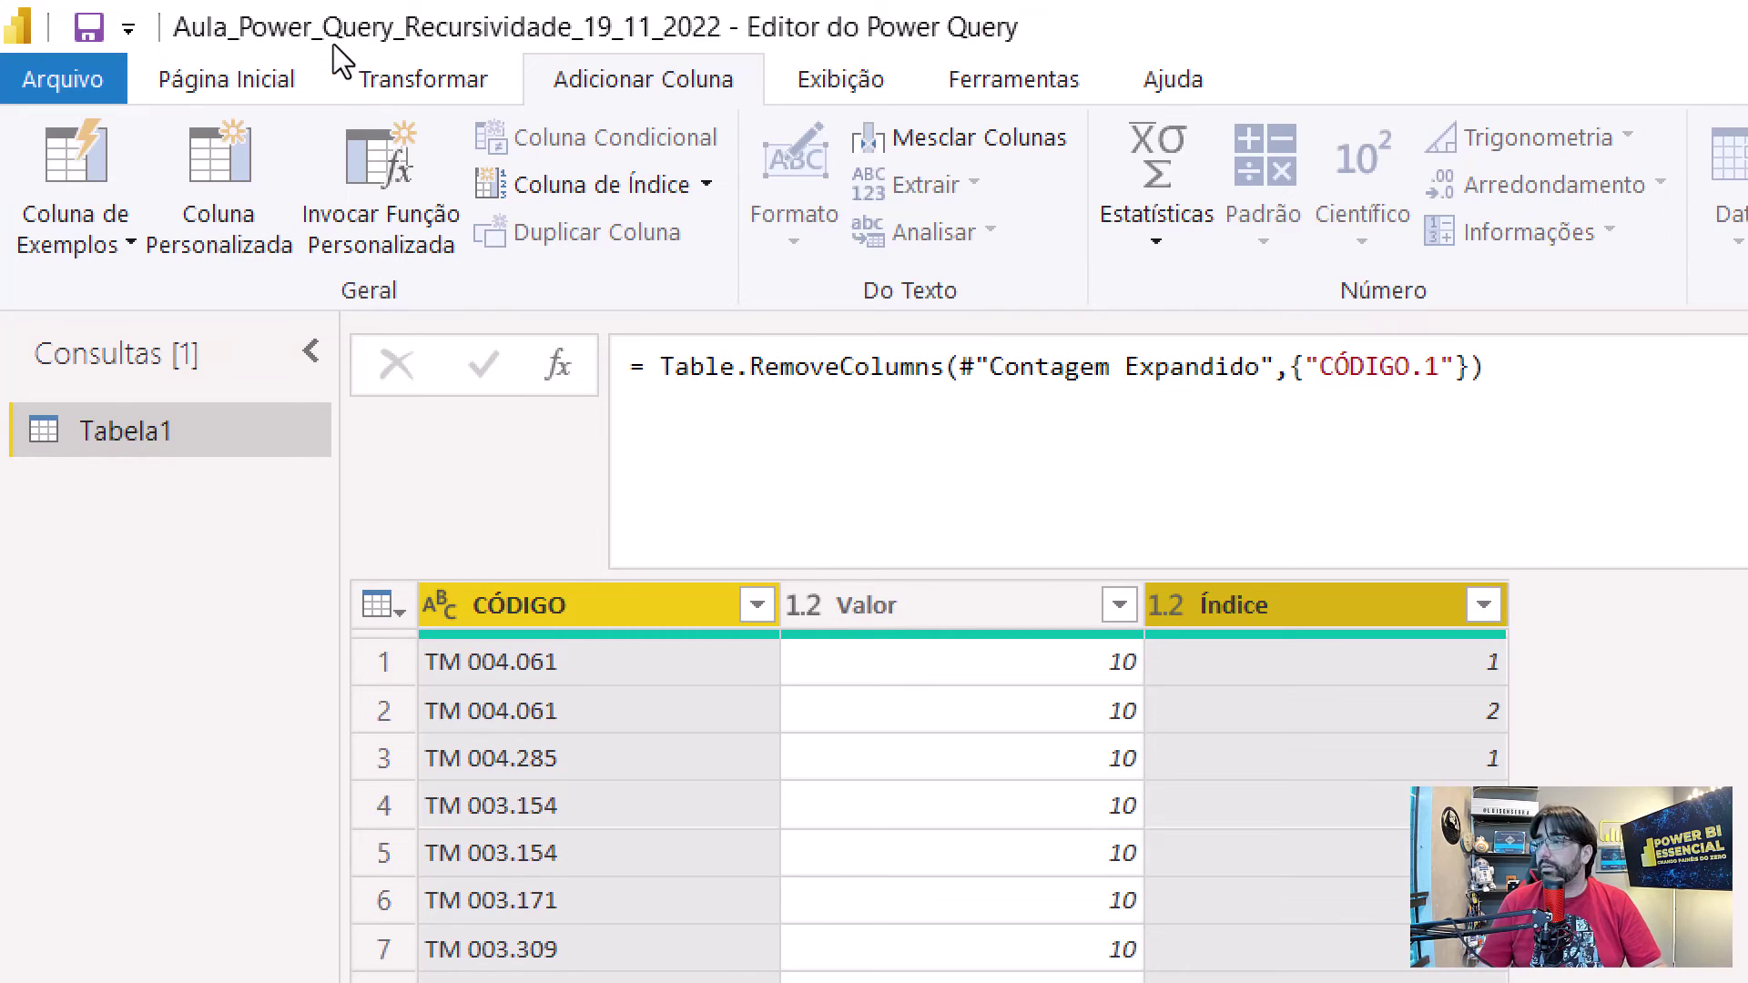
pyautogui.moveTo(535, 54); pyautogui.dragTo(1071, 174)
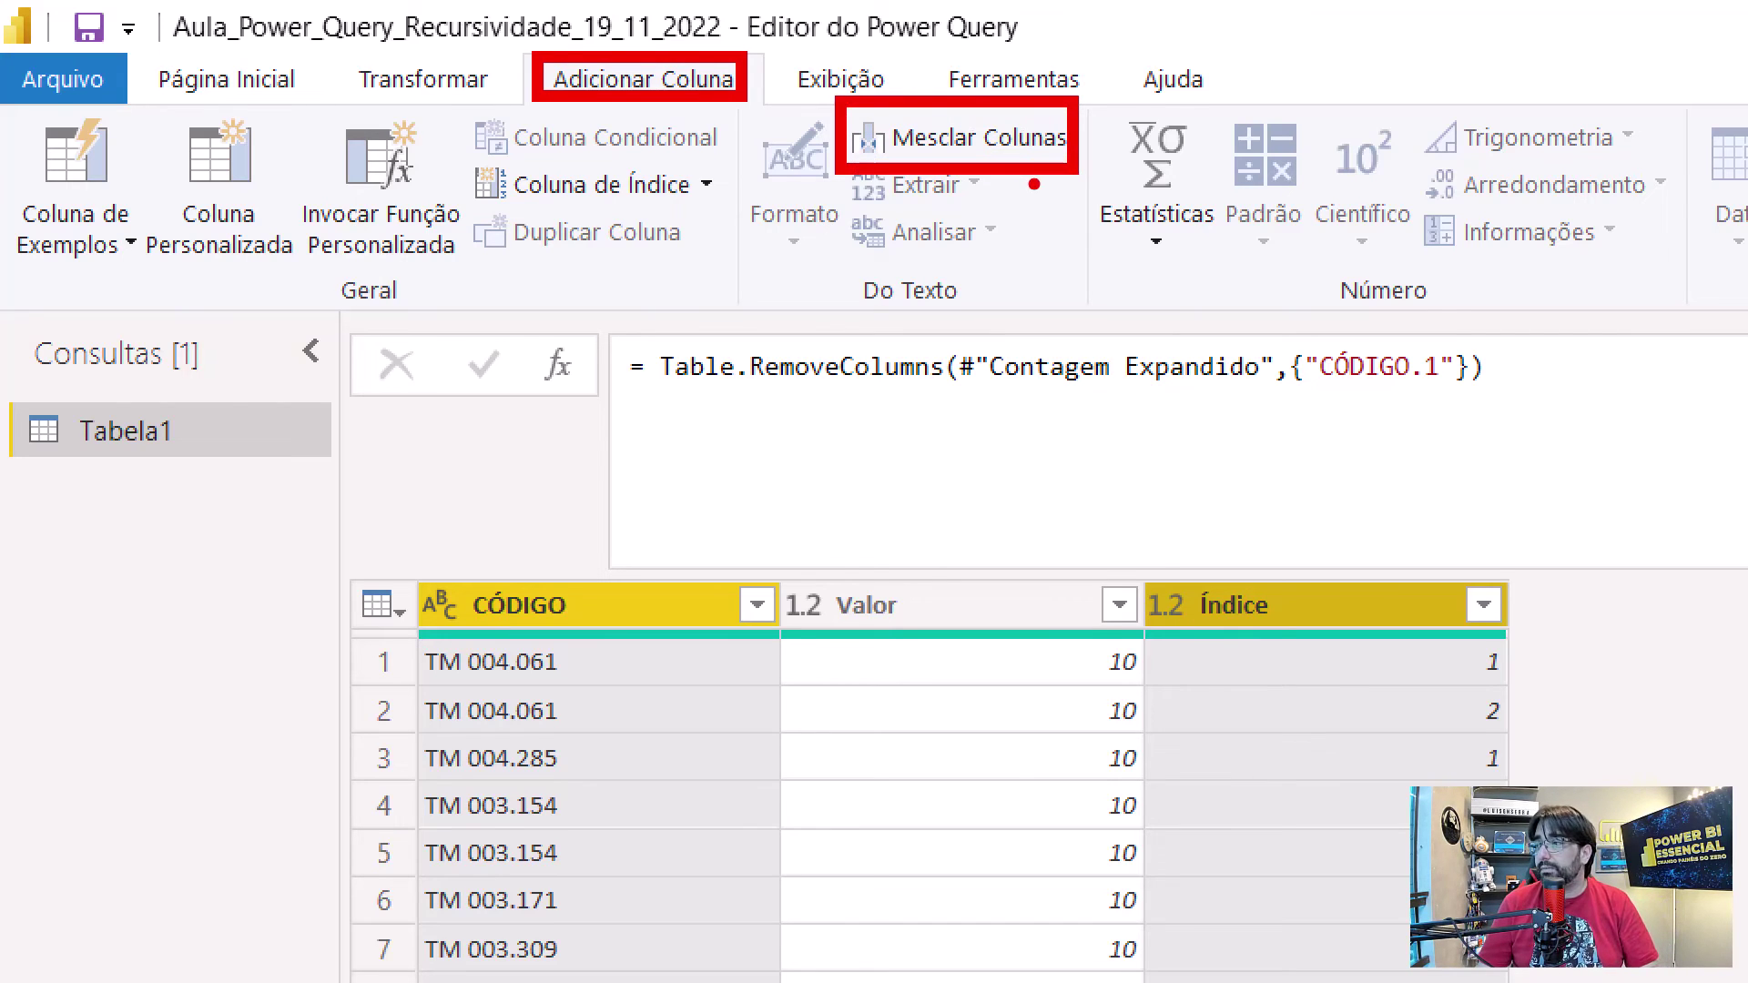
pyautogui.moveTo(1029, 181); pyautogui.dragTo(1075, 269)
pyautogui.press('Escape')
pyautogui.click(965, 138)
pyautogui.moveTo(1338, 707)
pyautogui.mouseDown()
pyautogui.moveTo(920, 483)
pyautogui.moveTo(737, 304)
pyautogui.mouseUp()
pyautogui.click(860, 511)
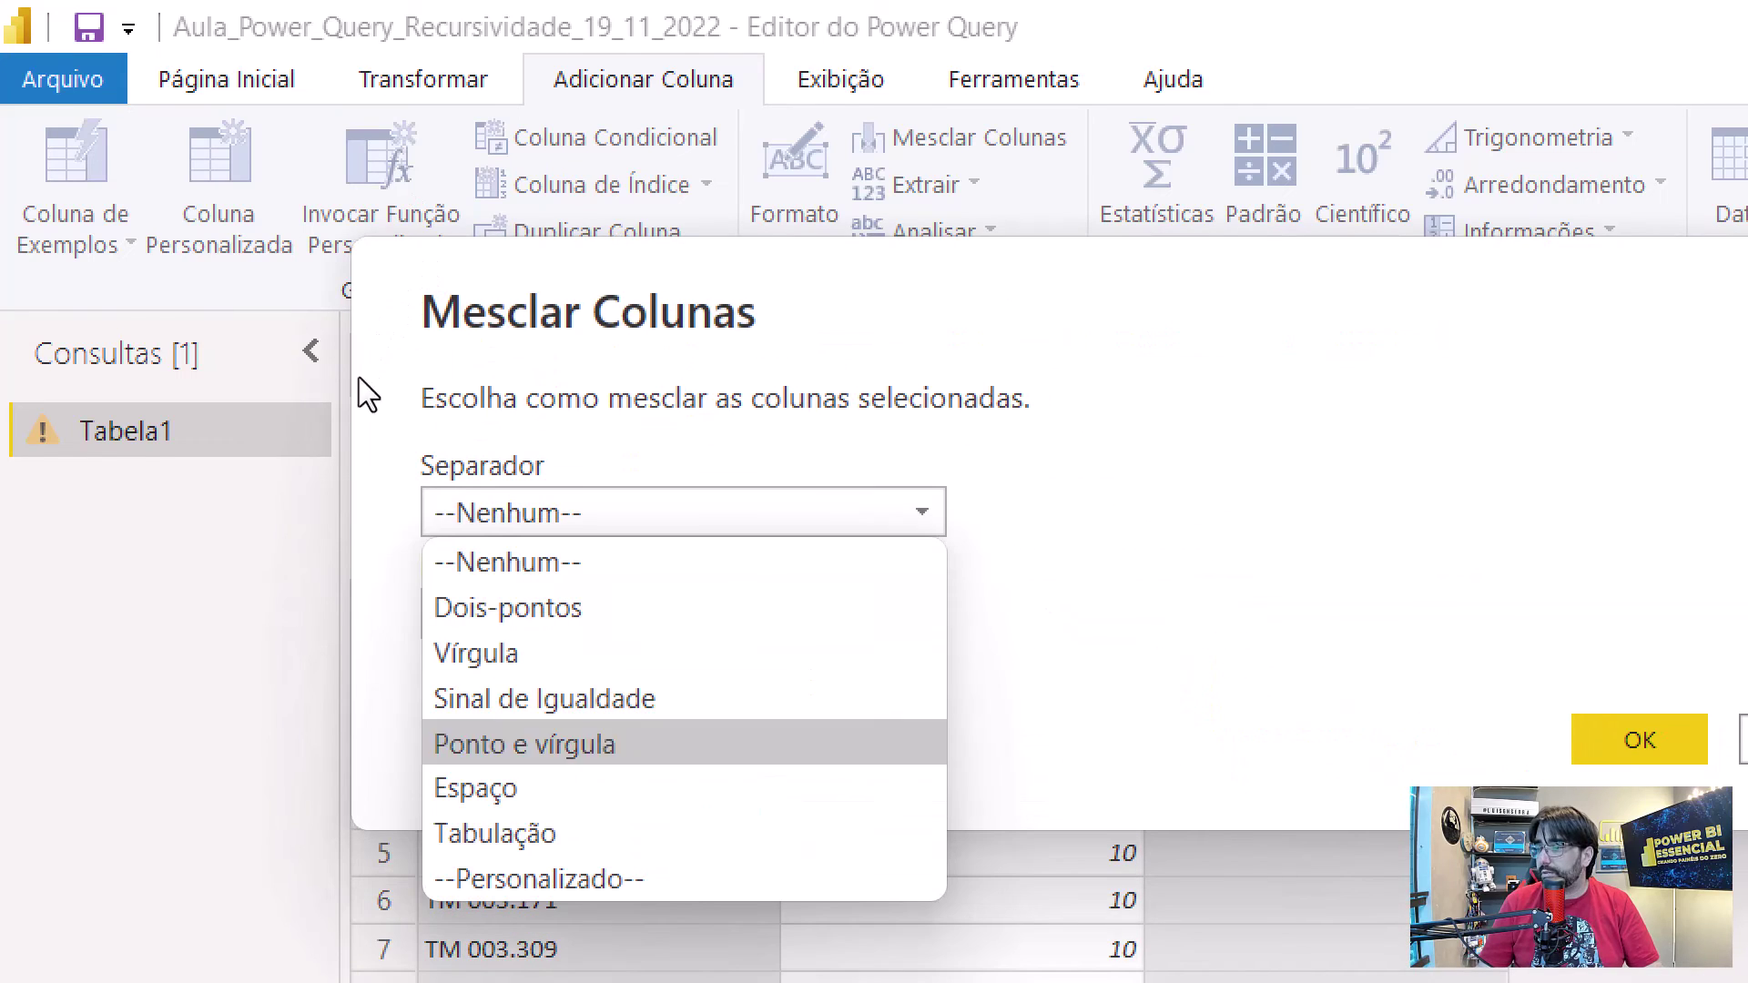
pyautogui.click(539, 878)
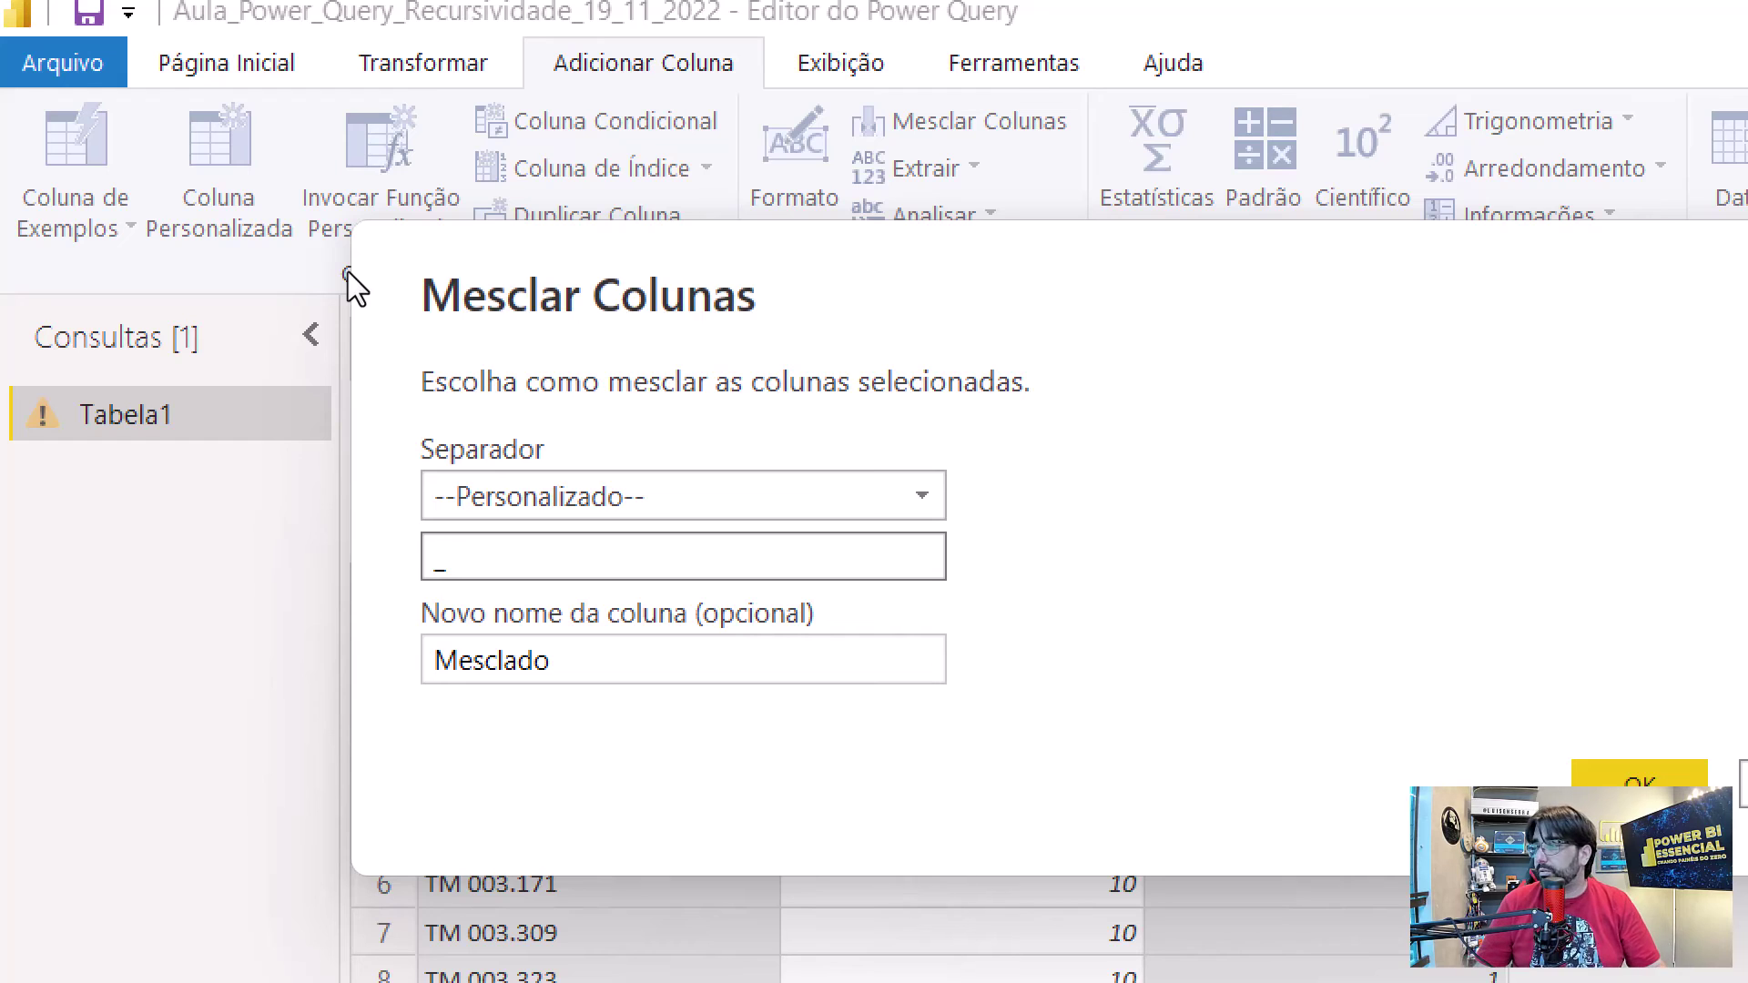
pyautogui.press('Return')
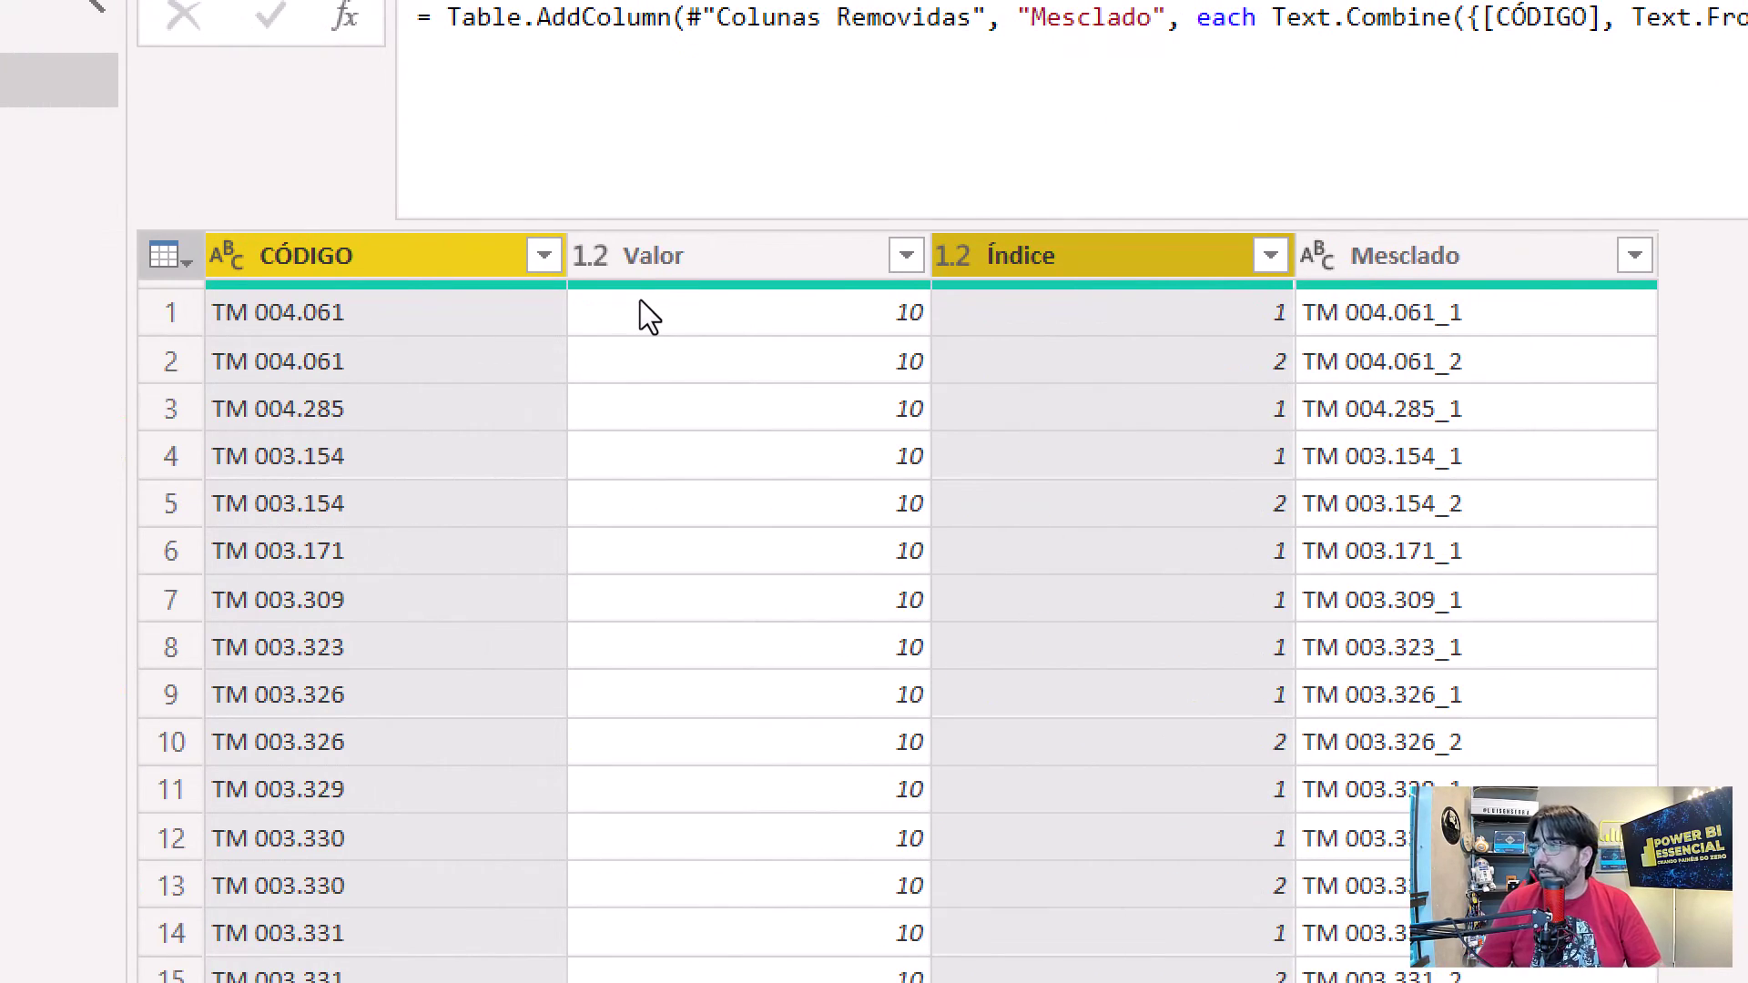
# Step: Try removing both the CÓDIGO and Índice columns, look over the remaining rows, and delete that applied step
pyautogui.rightClick(1070, 248)
pyautogui.click(1247, 333)
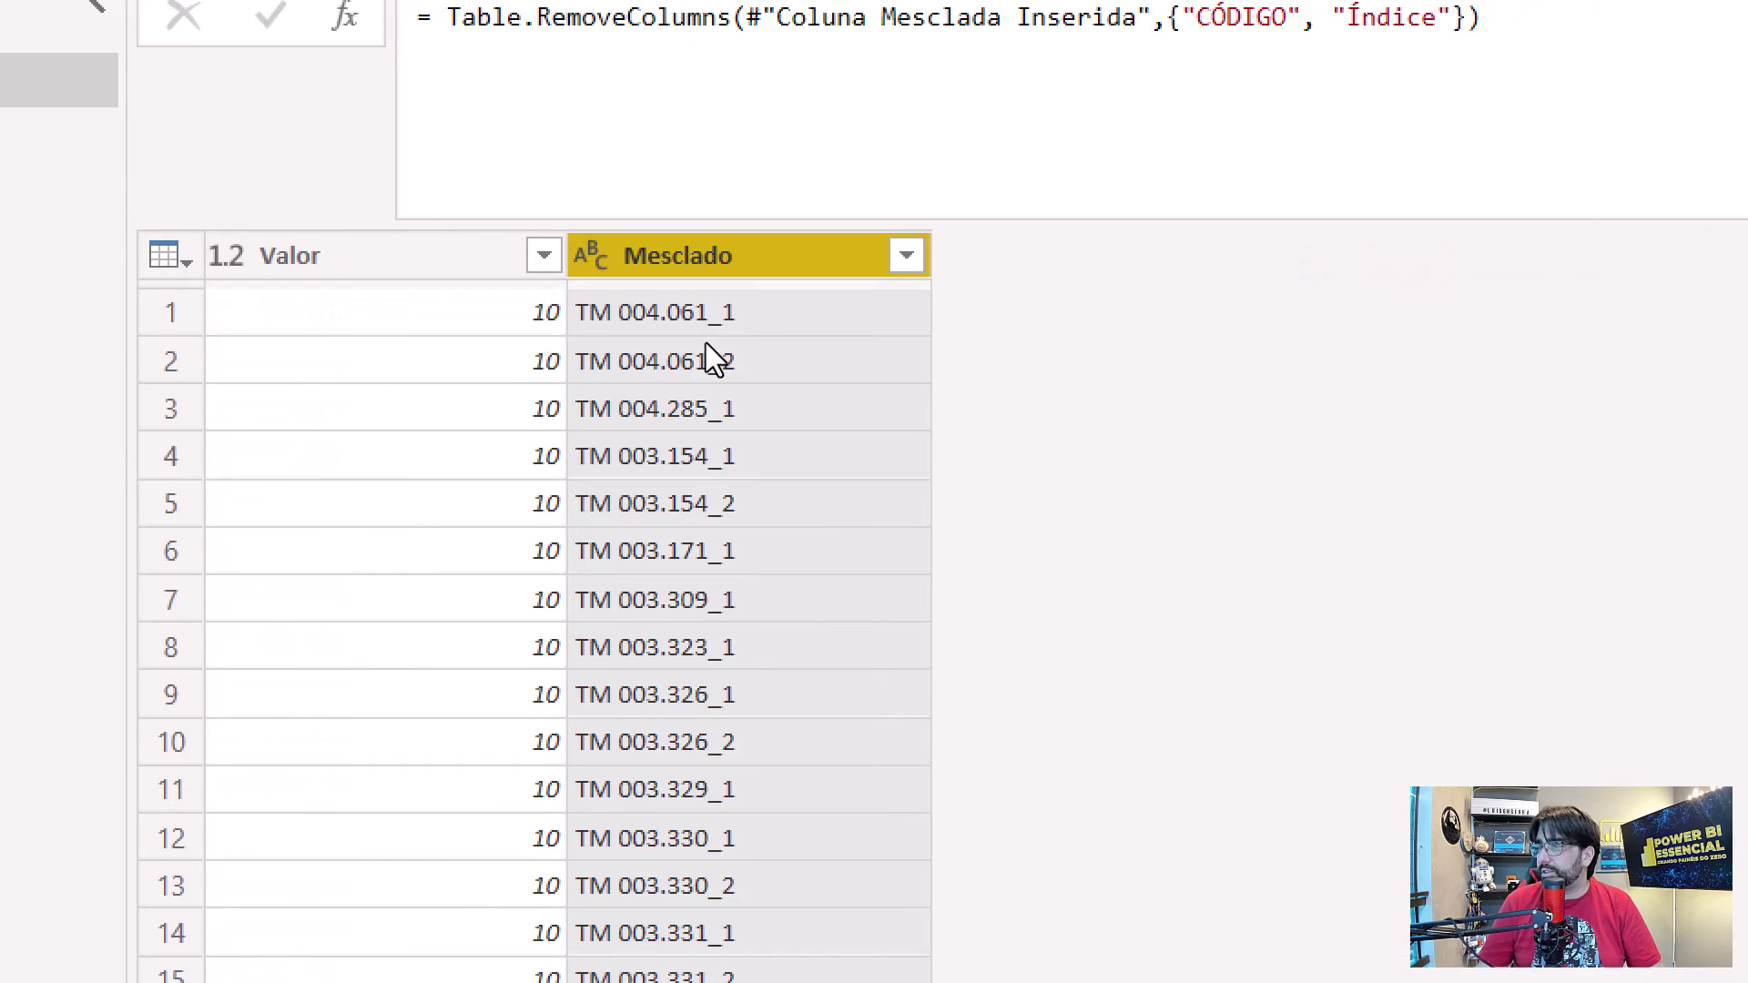
pyautogui.click(188, 323)
pyautogui.click(215, 364)
pyautogui.click(210, 391)
pyautogui.click(193, 393)
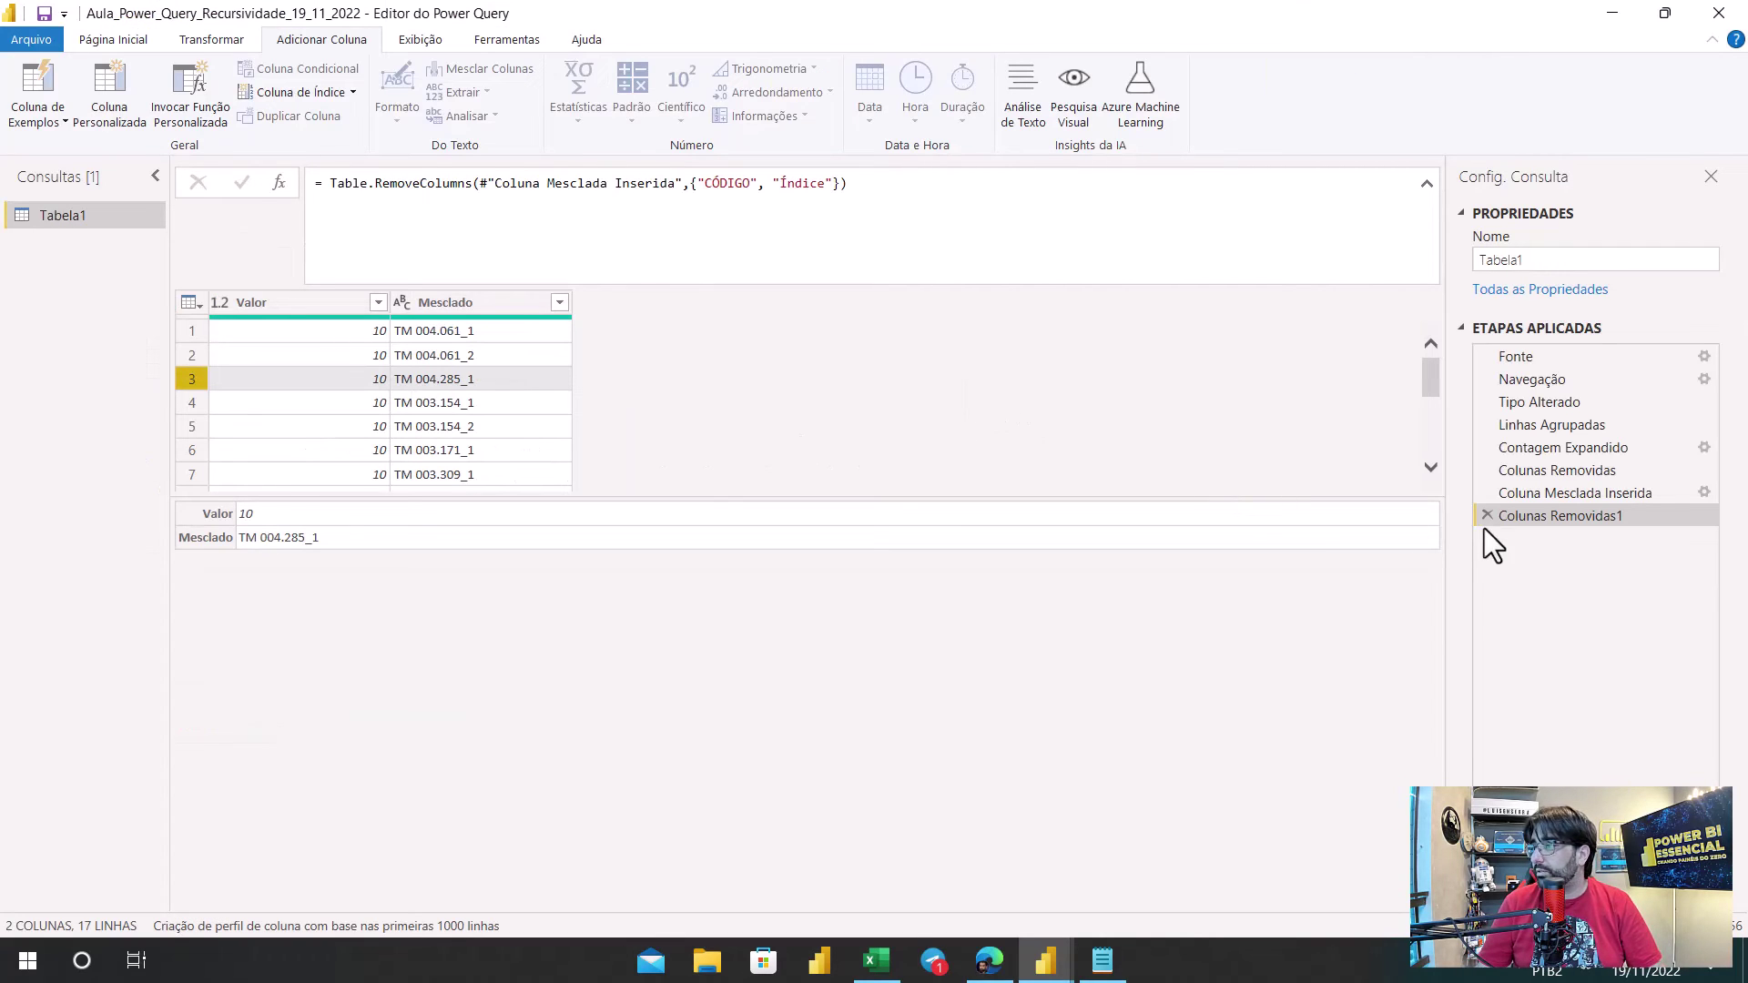
pyautogui.click(1487, 515)
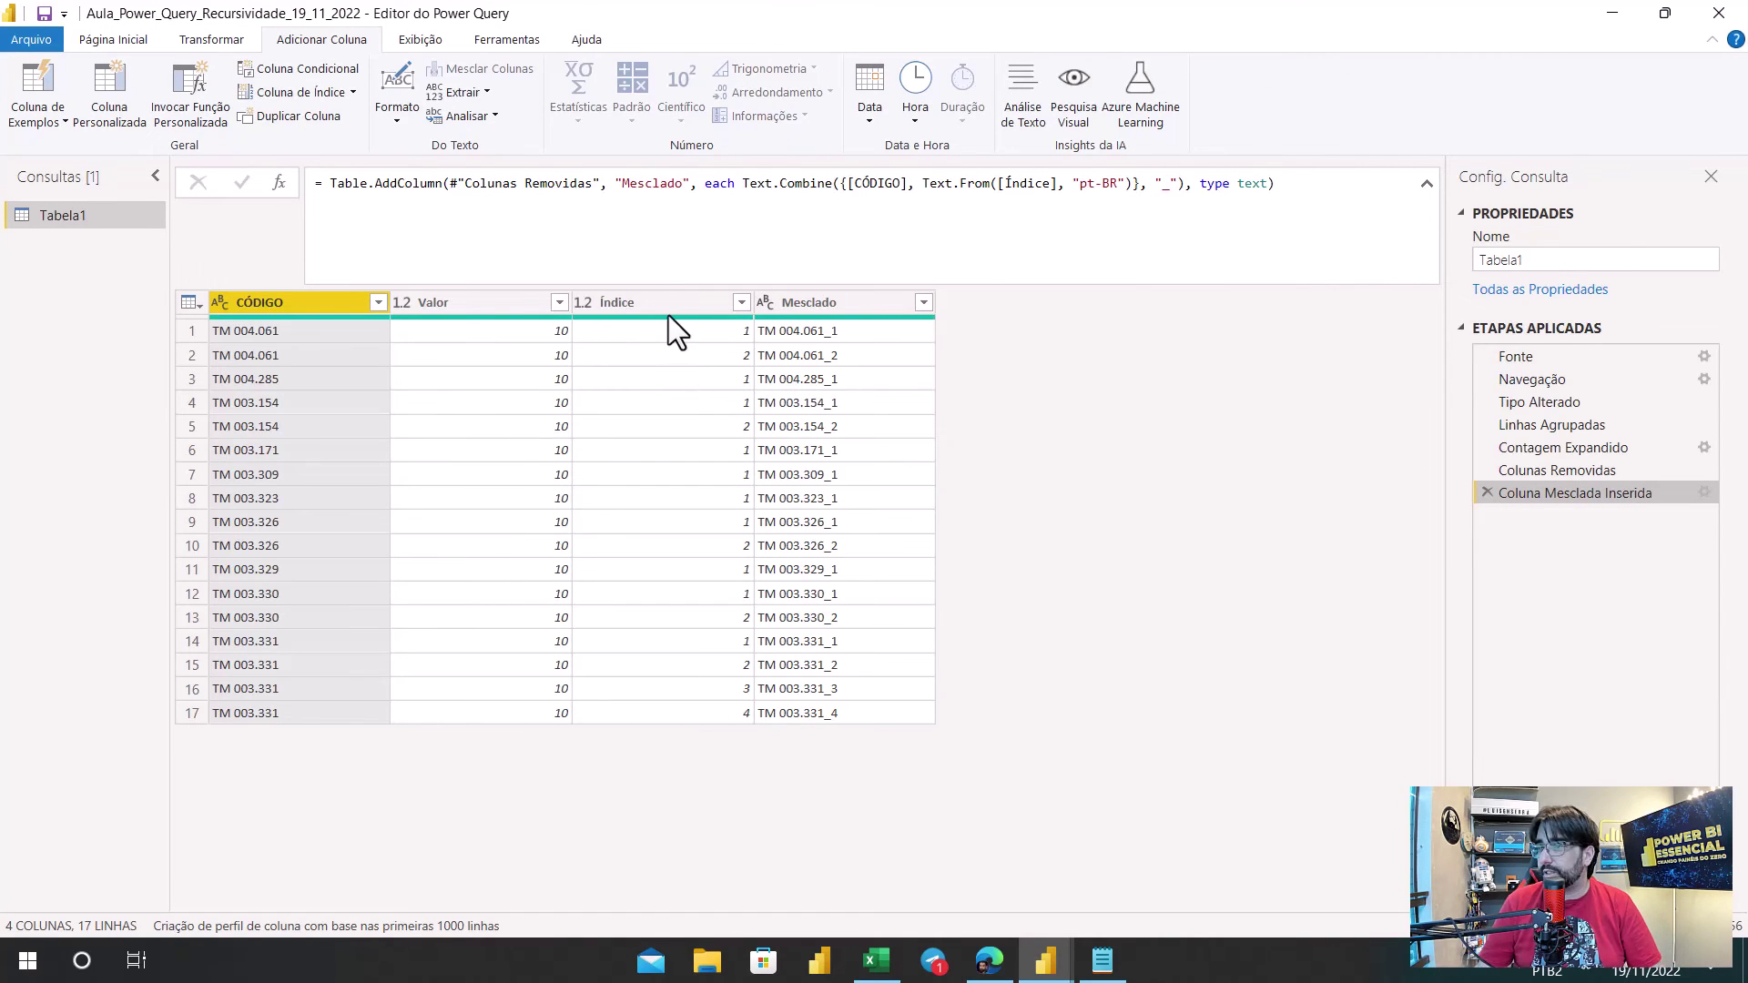
# Step: Remove only the Índice column, keeping CÓDIGO, Valor and Mesclado
pyautogui.click(633, 300)
pyautogui.rightClick(633, 301)
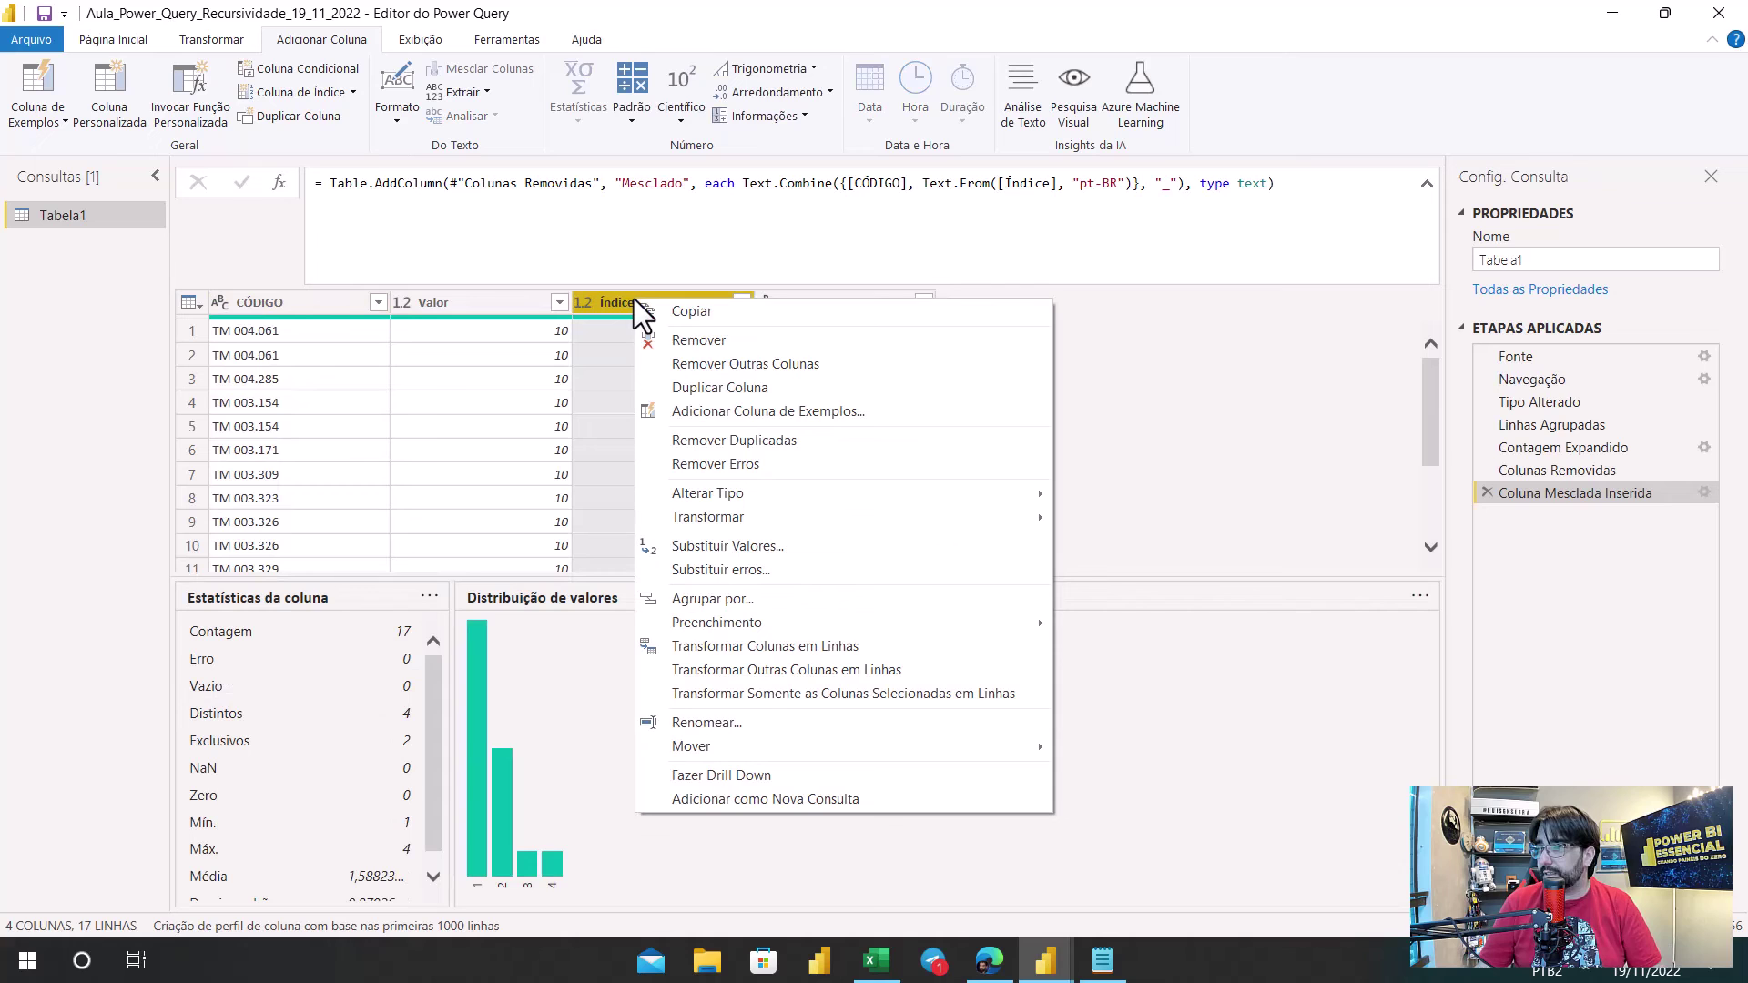
pyautogui.click(716, 339)
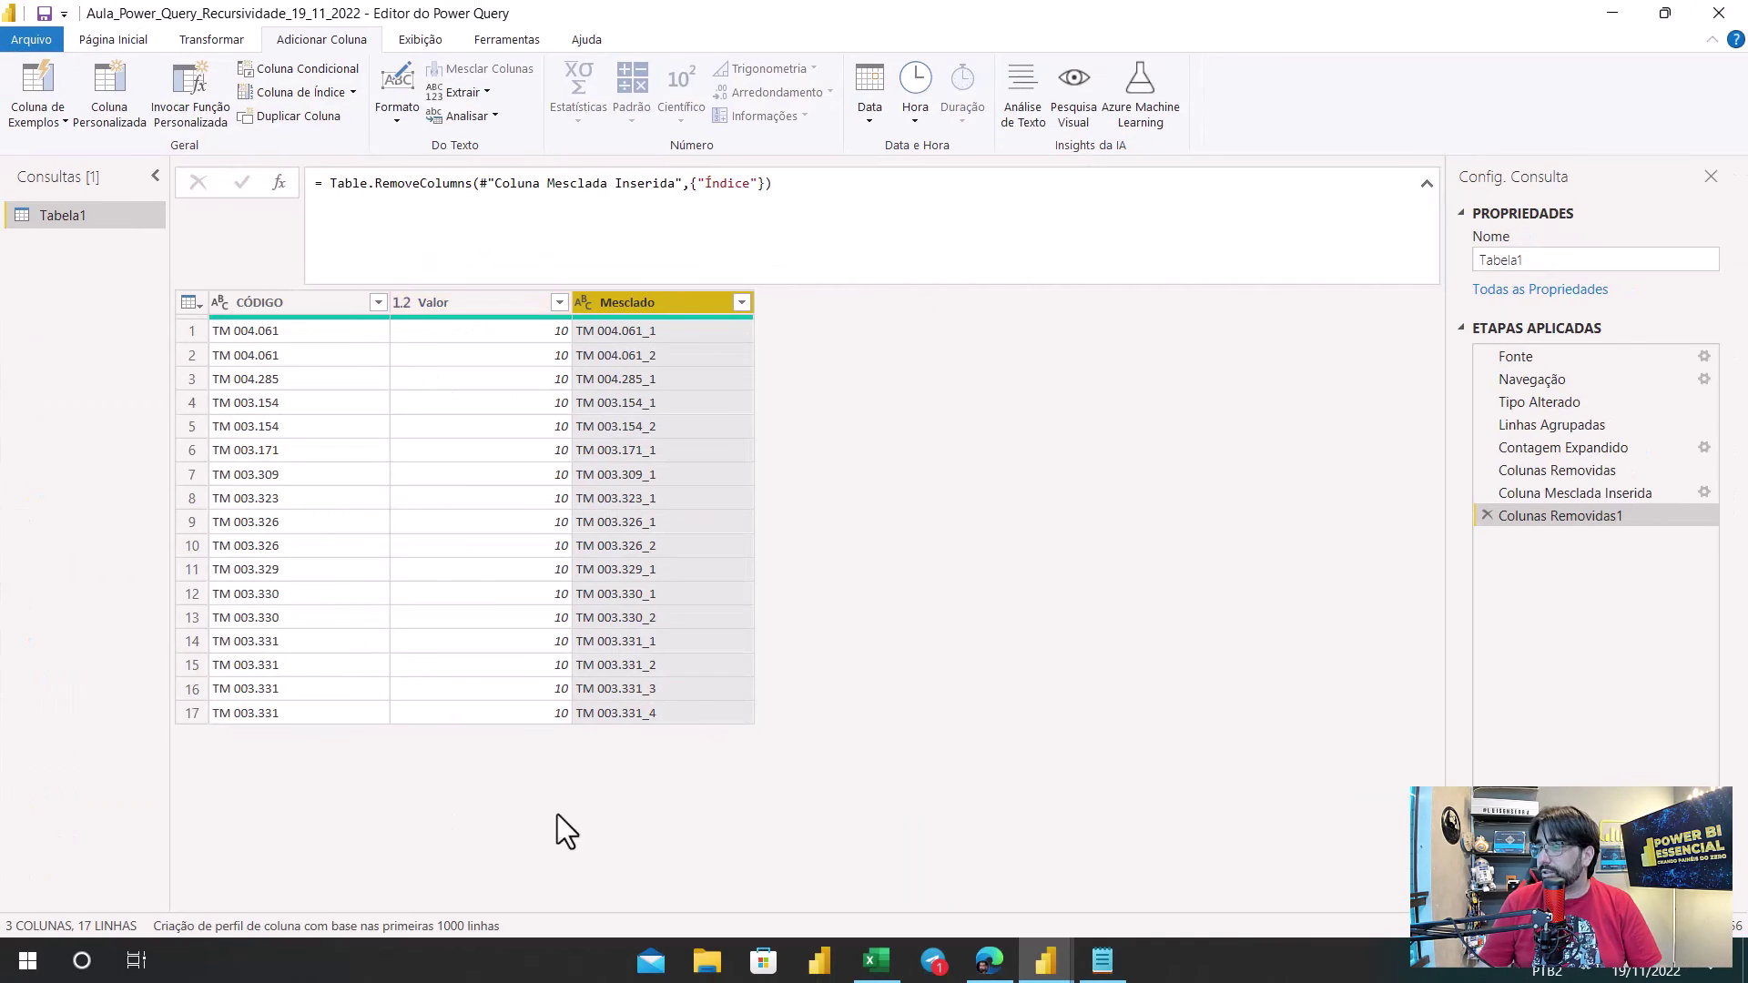
# Step: Switch to Excel, paste the two TM 004.061 rows twice below the table in rows 19 to 22, and save the workbook
pyautogui.click(875, 960)
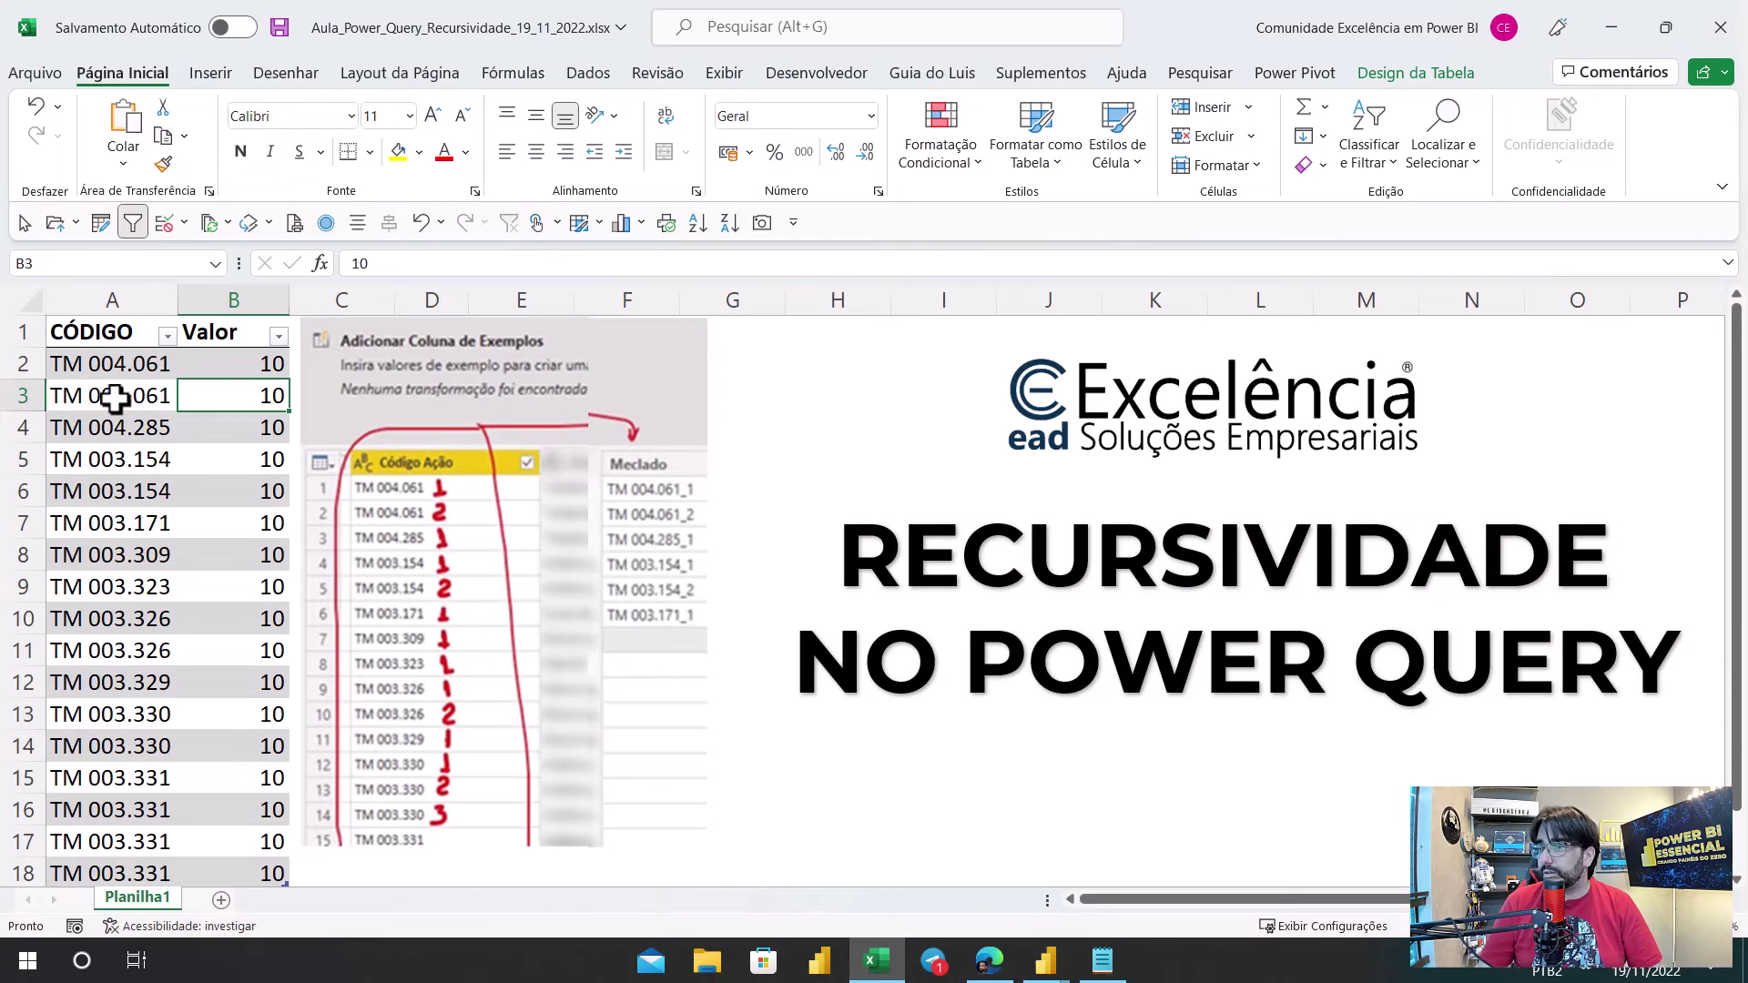
pyautogui.moveTo(125, 393); pyautogui.dragTo(210, 364)
pyautogui.hotkey('ctrl', 'c')
pyautogui.scroll(-3, 157, 394)
pyautogui.click(125, 645)
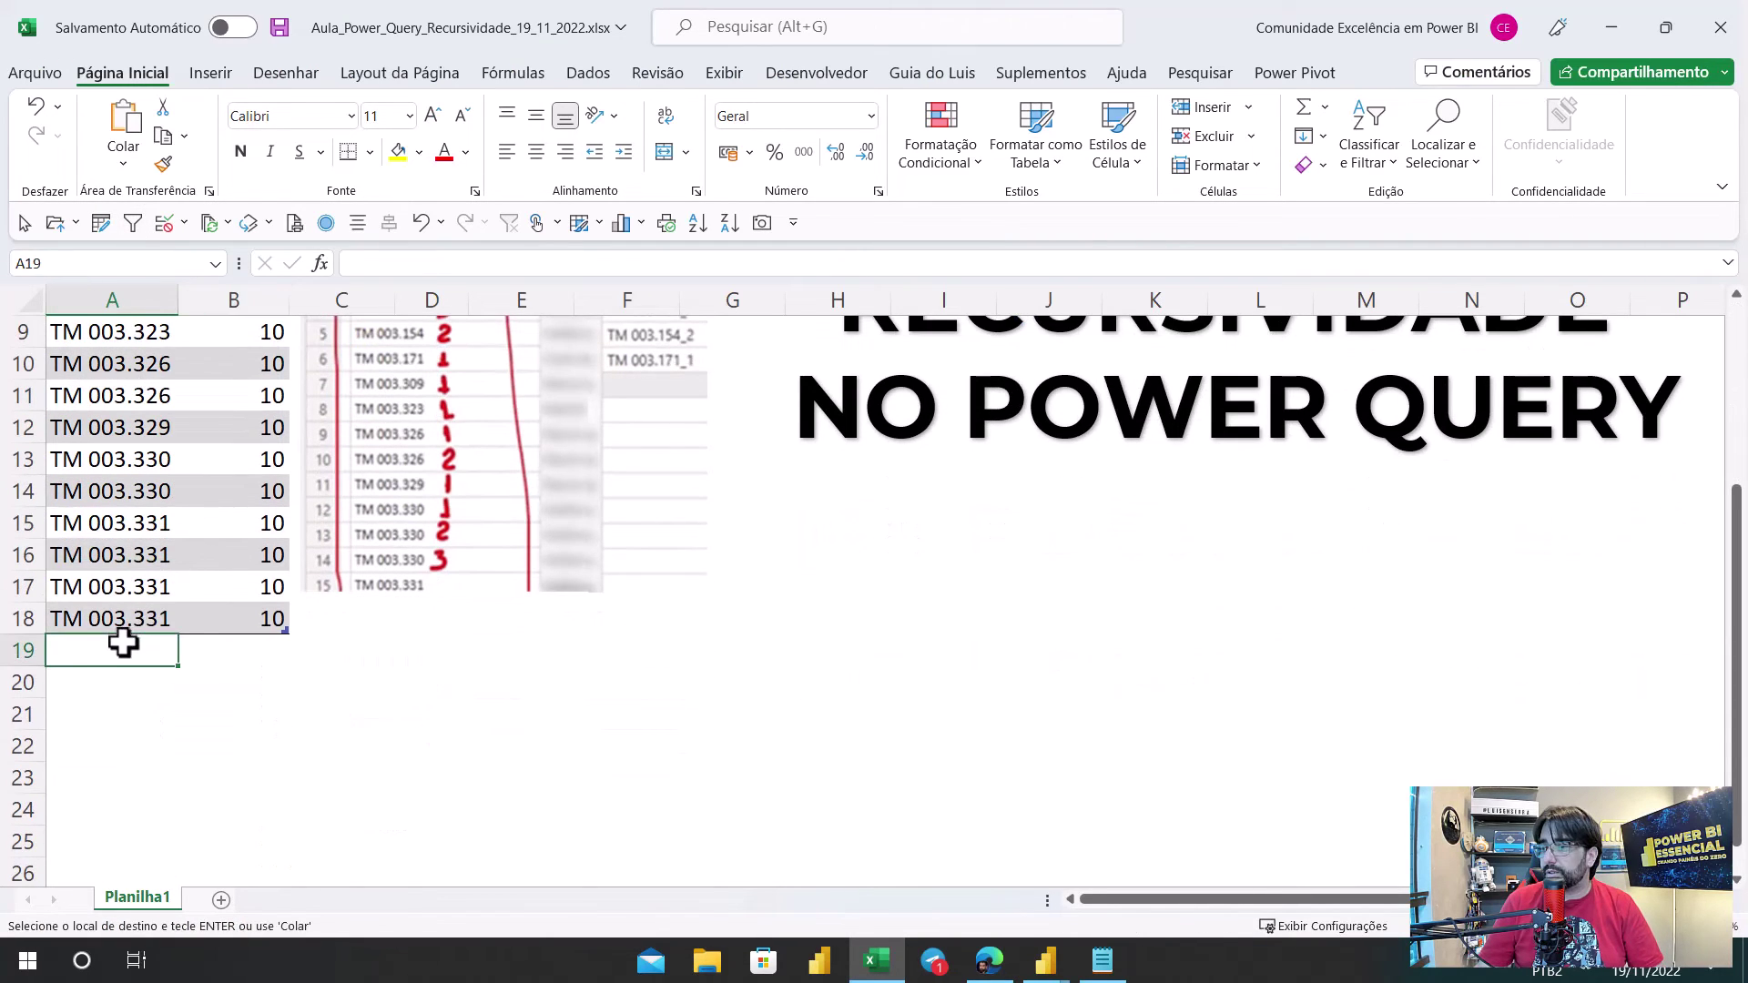
pyautogui.hotkey('ctrl', 'v')
pyautogui.click(106, 710)
pyautogui.hotkey('ctrl', 'v')
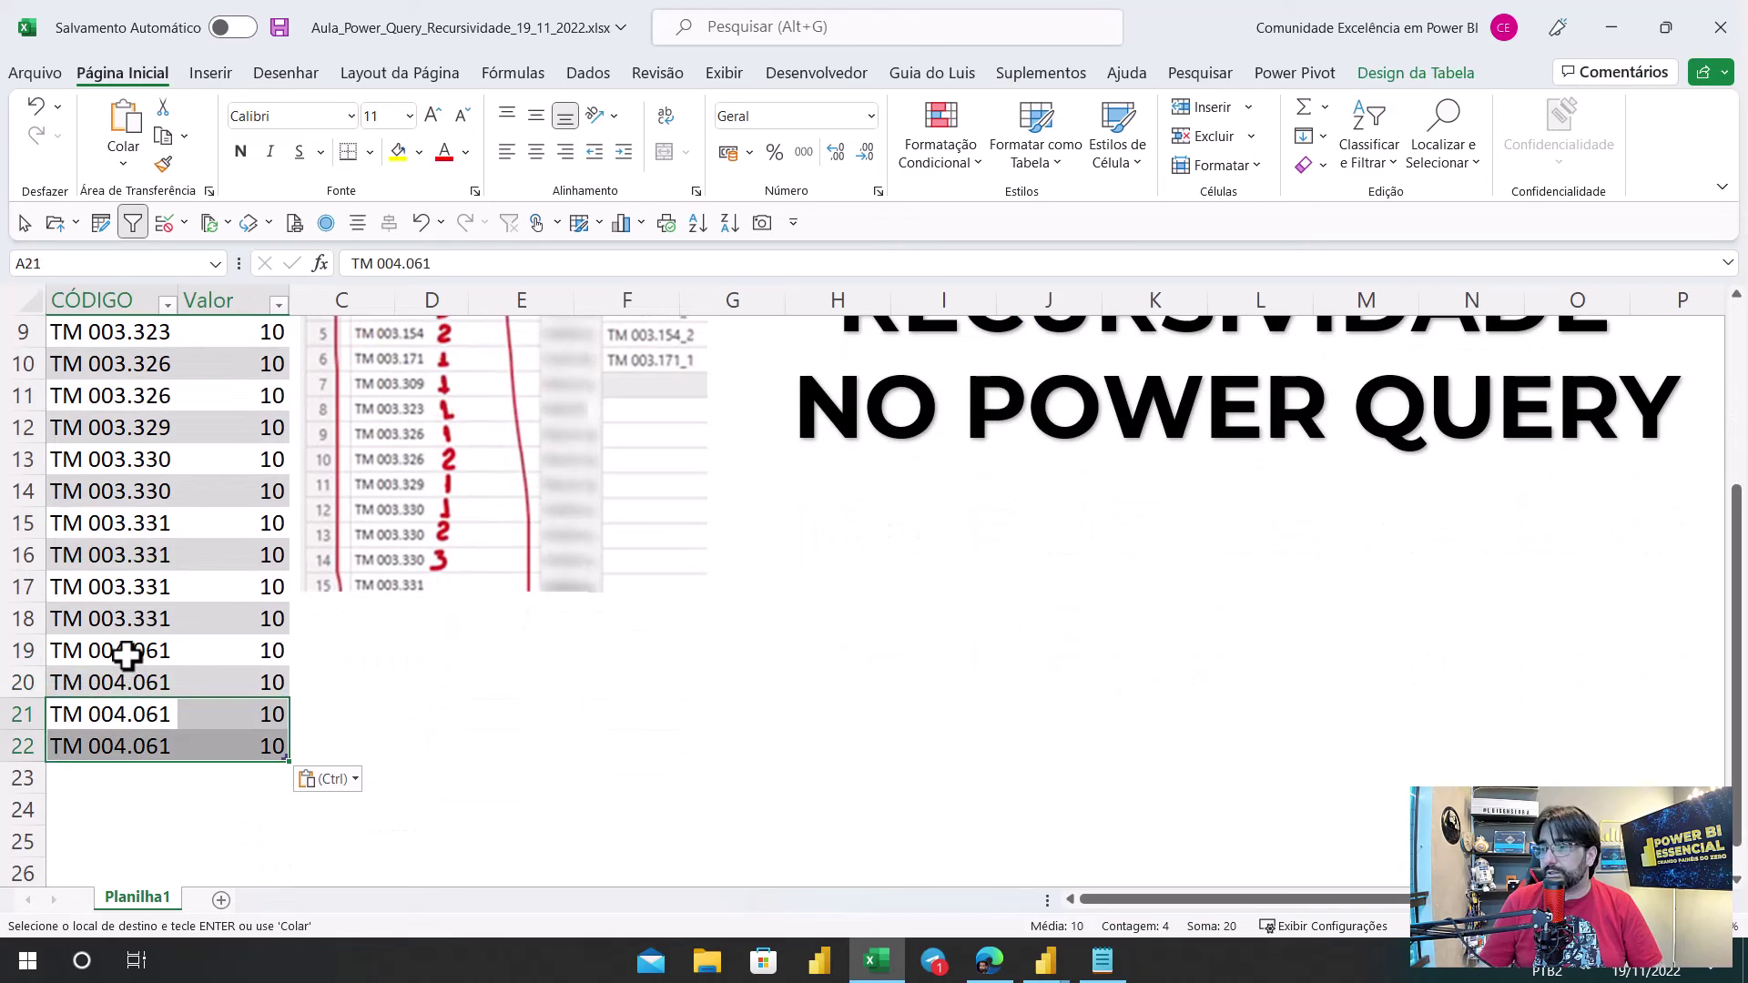
pyautogui.moveTo(128, 654); pyautogui.dragTo(195, 731)
pyautogui.click(168, 650)
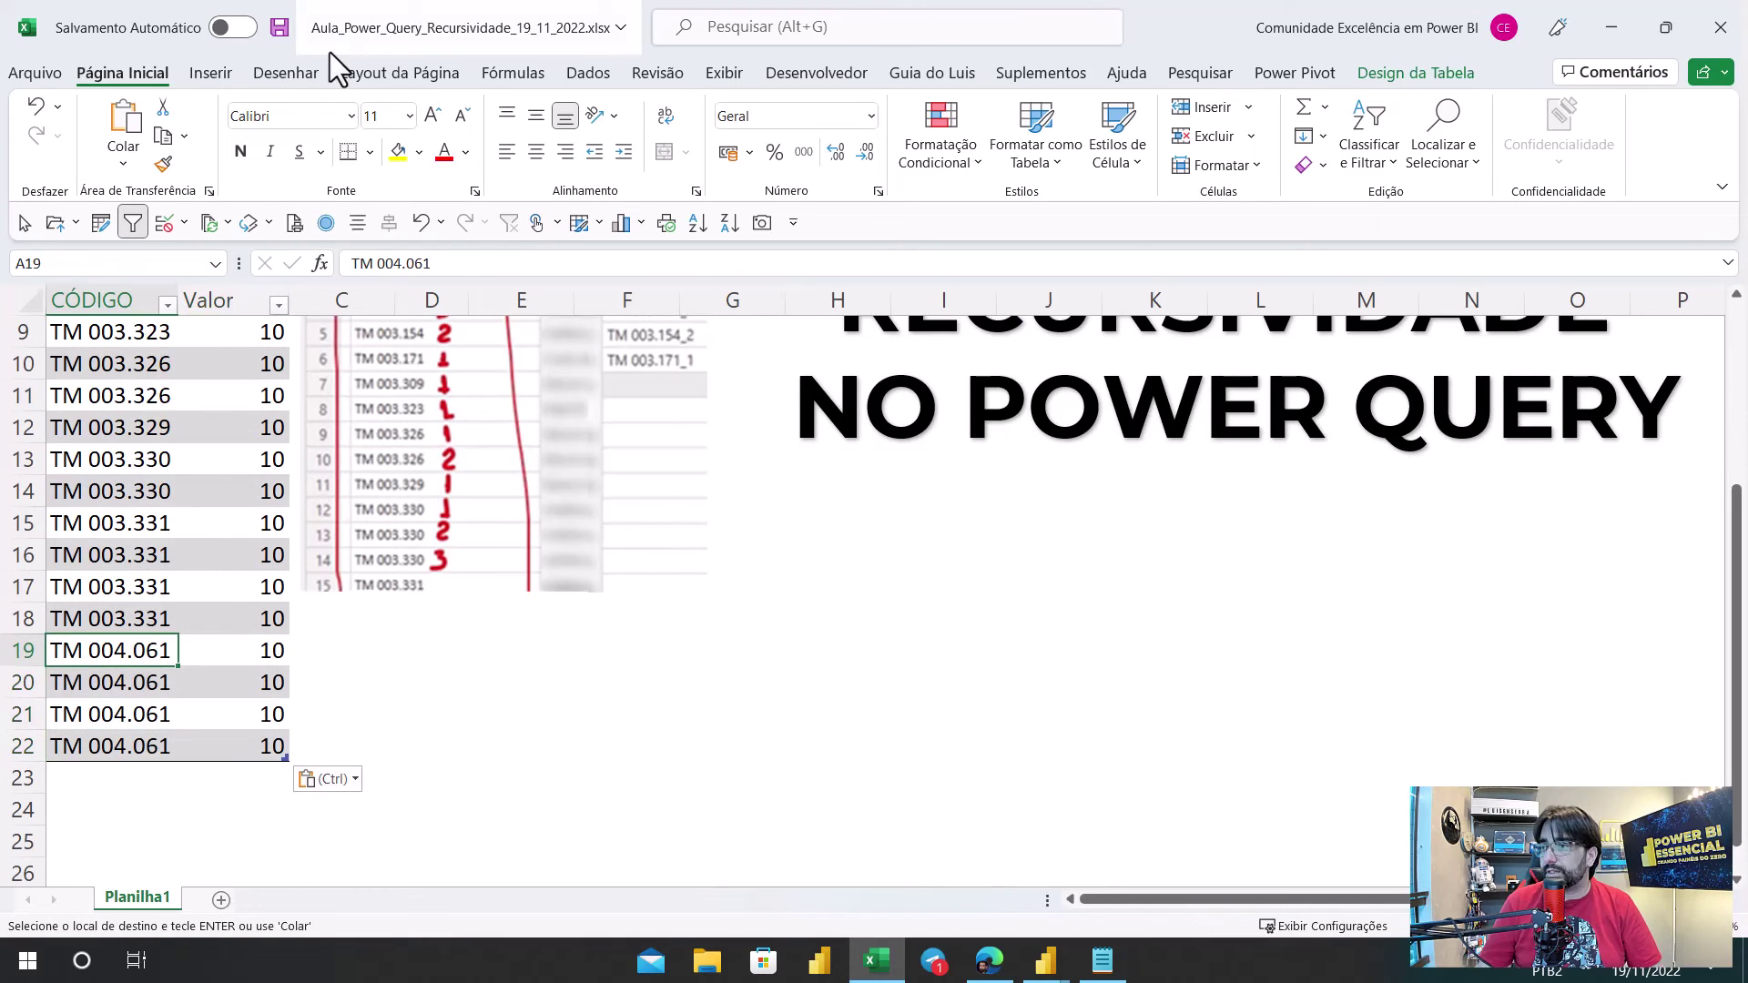
pyautogui.click(279, 28)
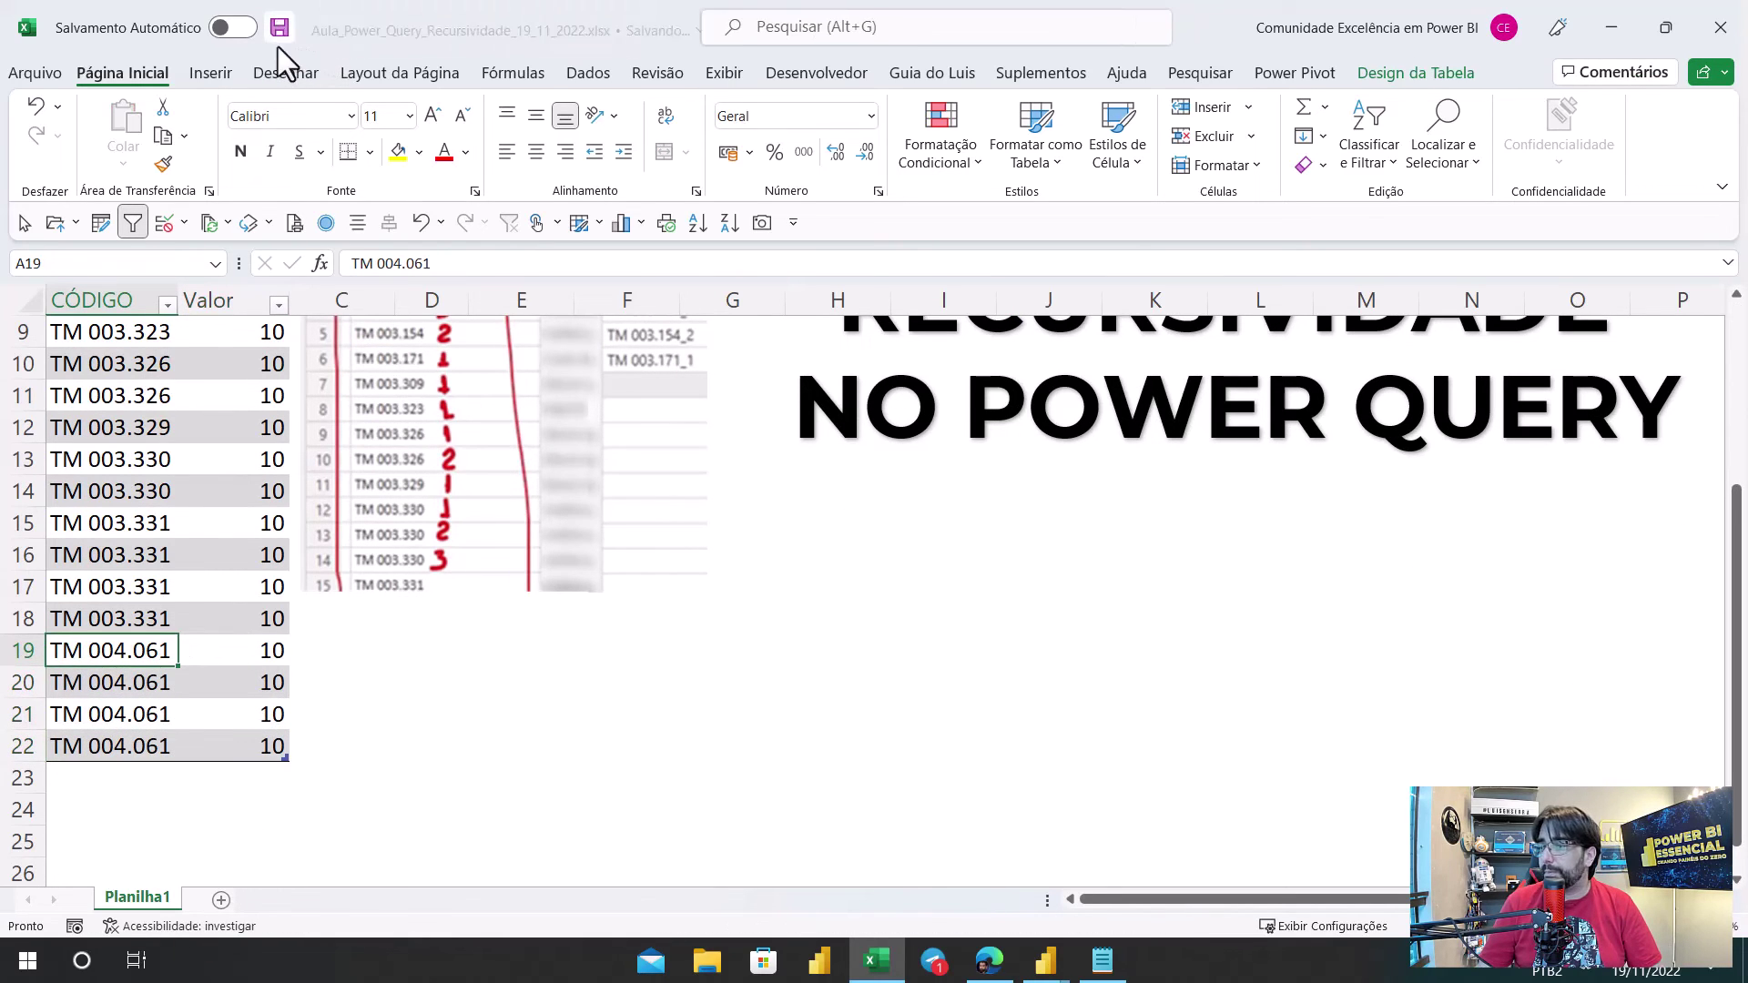
# Step: Return to the Power Query Editor, refresh the preview, and check the Mesclado numbering of the TM 004.061 rows
pyautogui.click(1046, 960)
pyautogui.click(1095, 848)
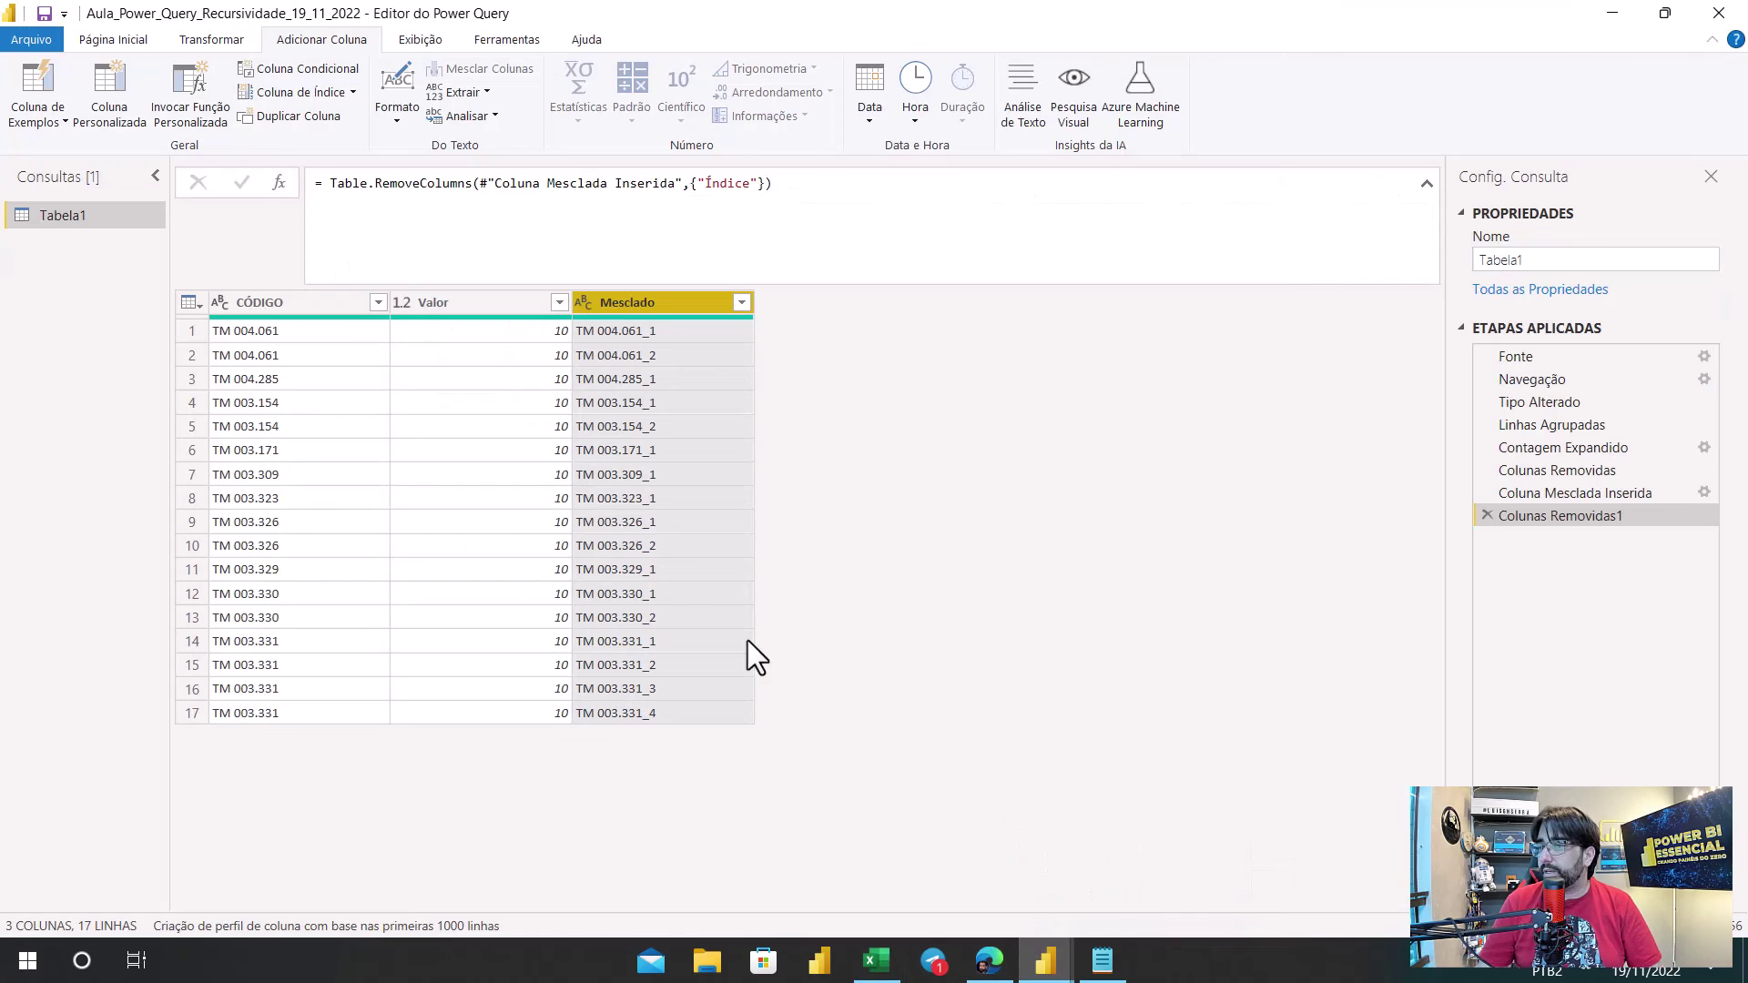
pyautogui.click(297, 333)
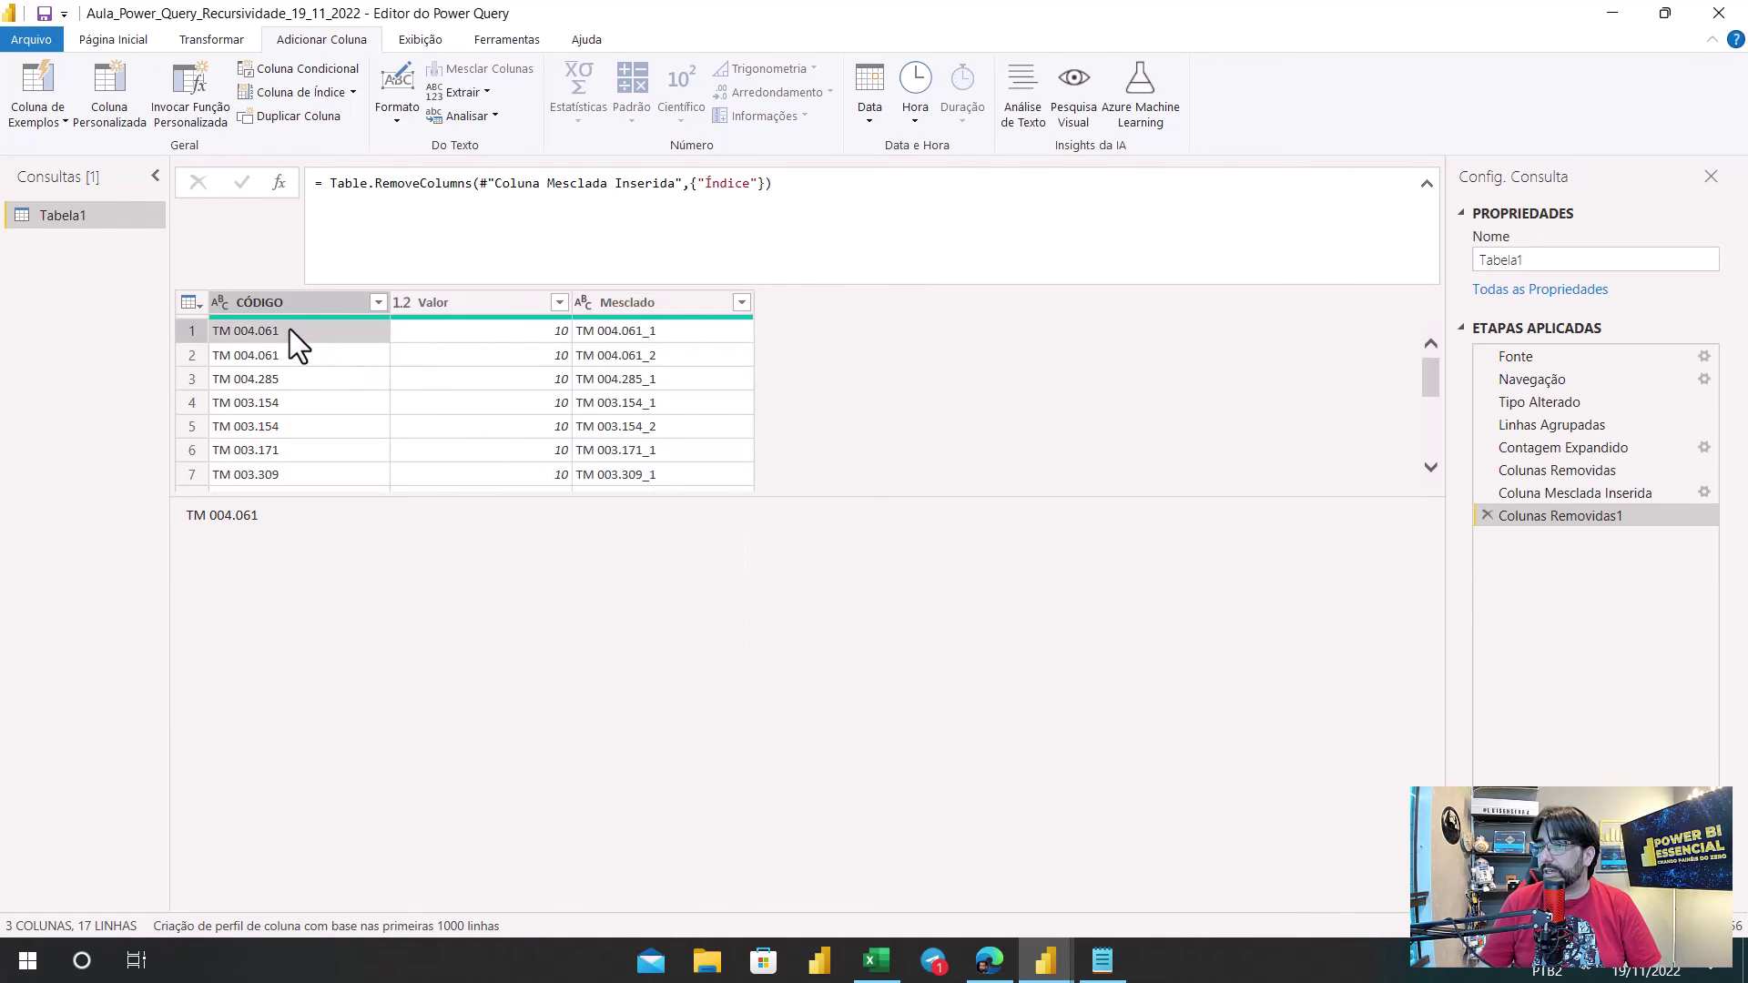
pyautogui.click(113, 39)
pyautogui.click(464, 91)
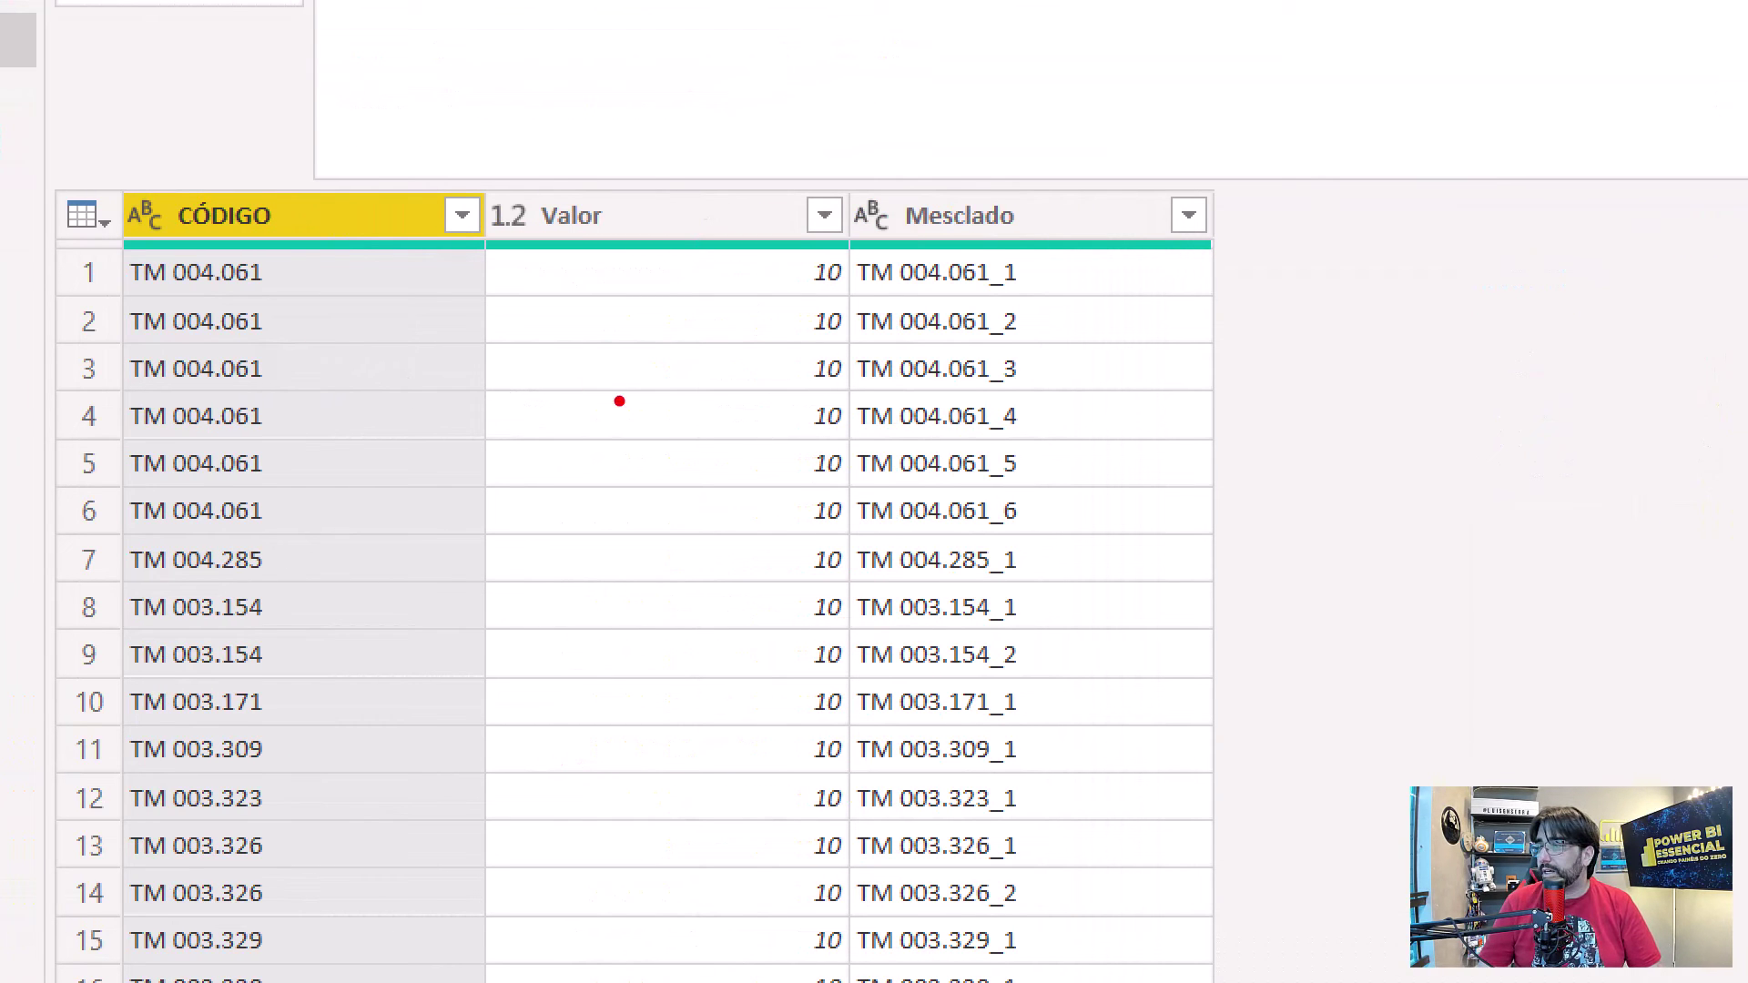
pyautogui.moveTo(1047, 538)
pyautogui.mouseDown()
pyautogui.moveTo(835, 247)
pyautogui.moveTo(118, 246)
pyautogui.mouseUp()
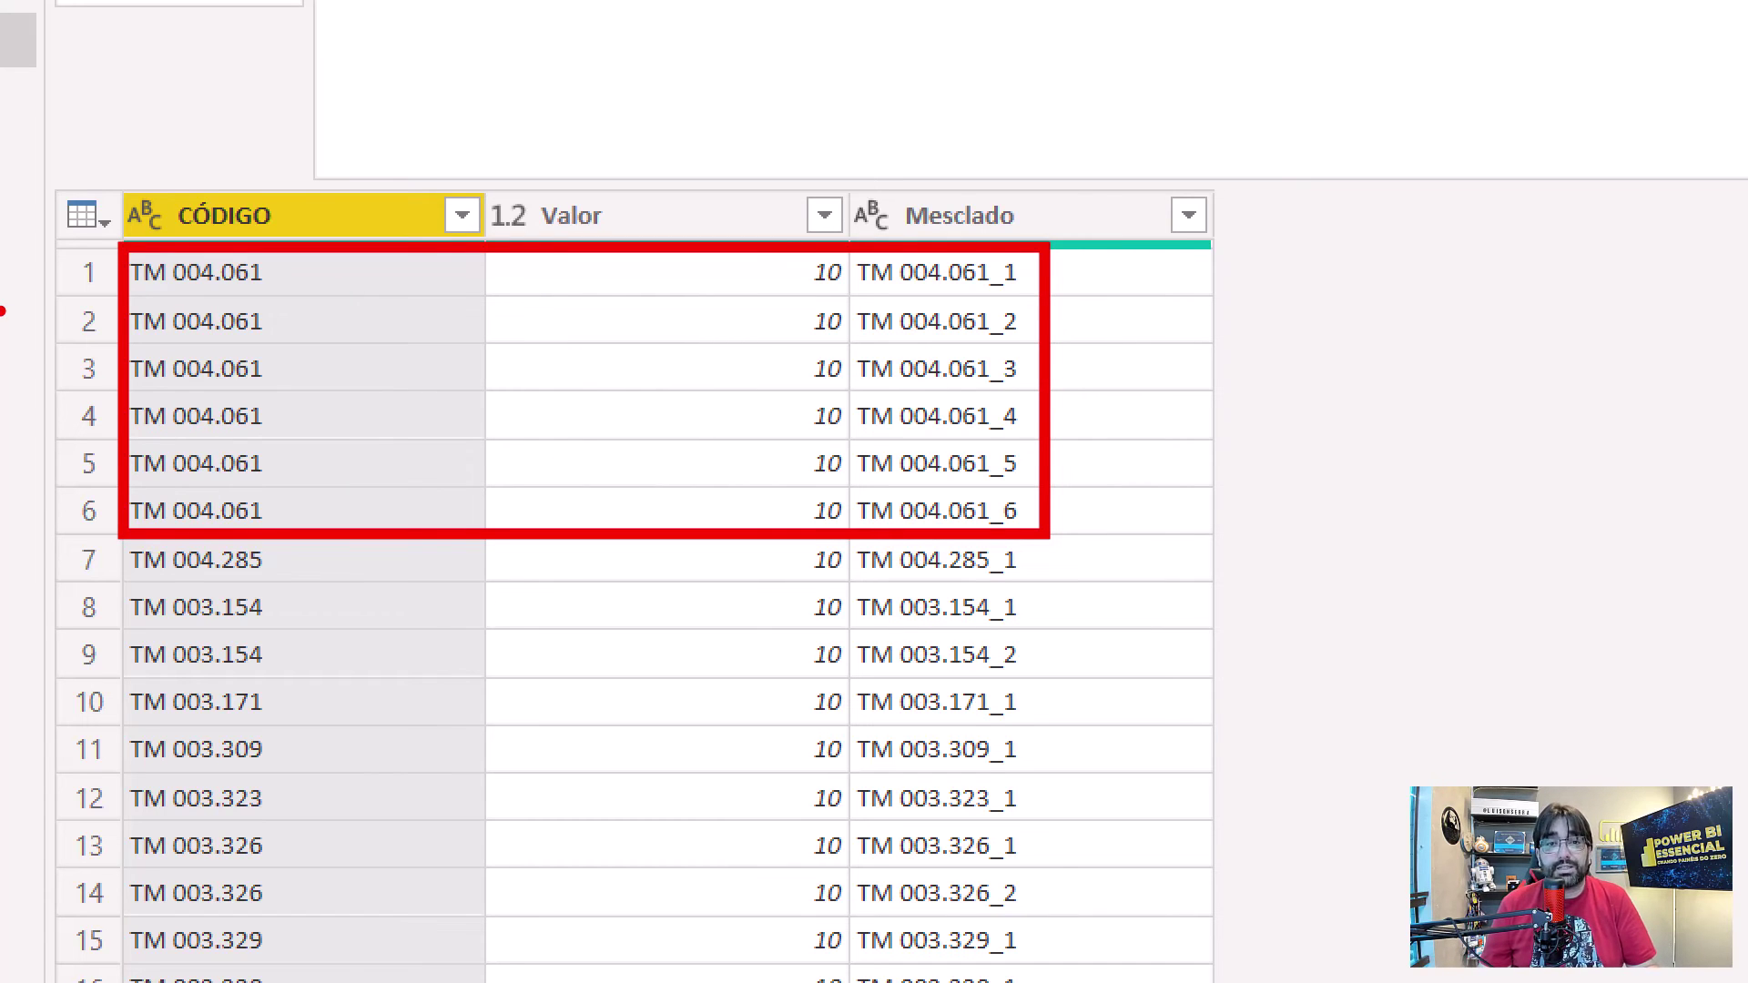
pyautogui.press('Escape')
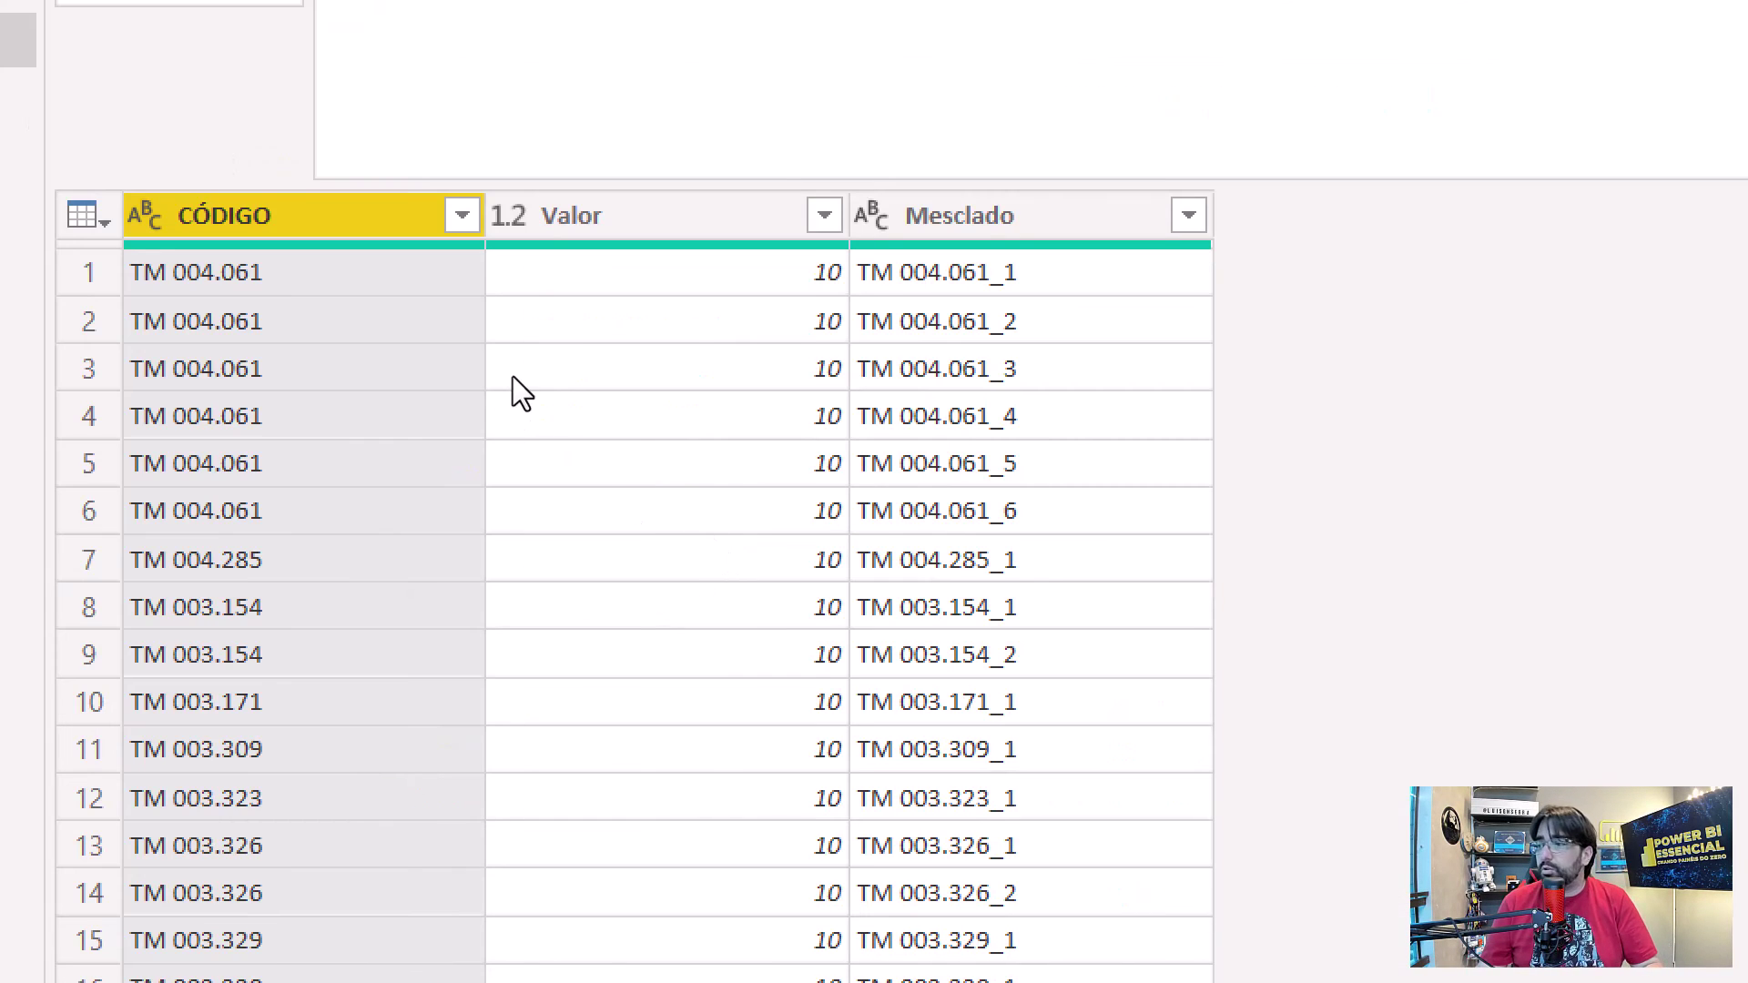
pyautogui.hotkey('ctrl', '4')
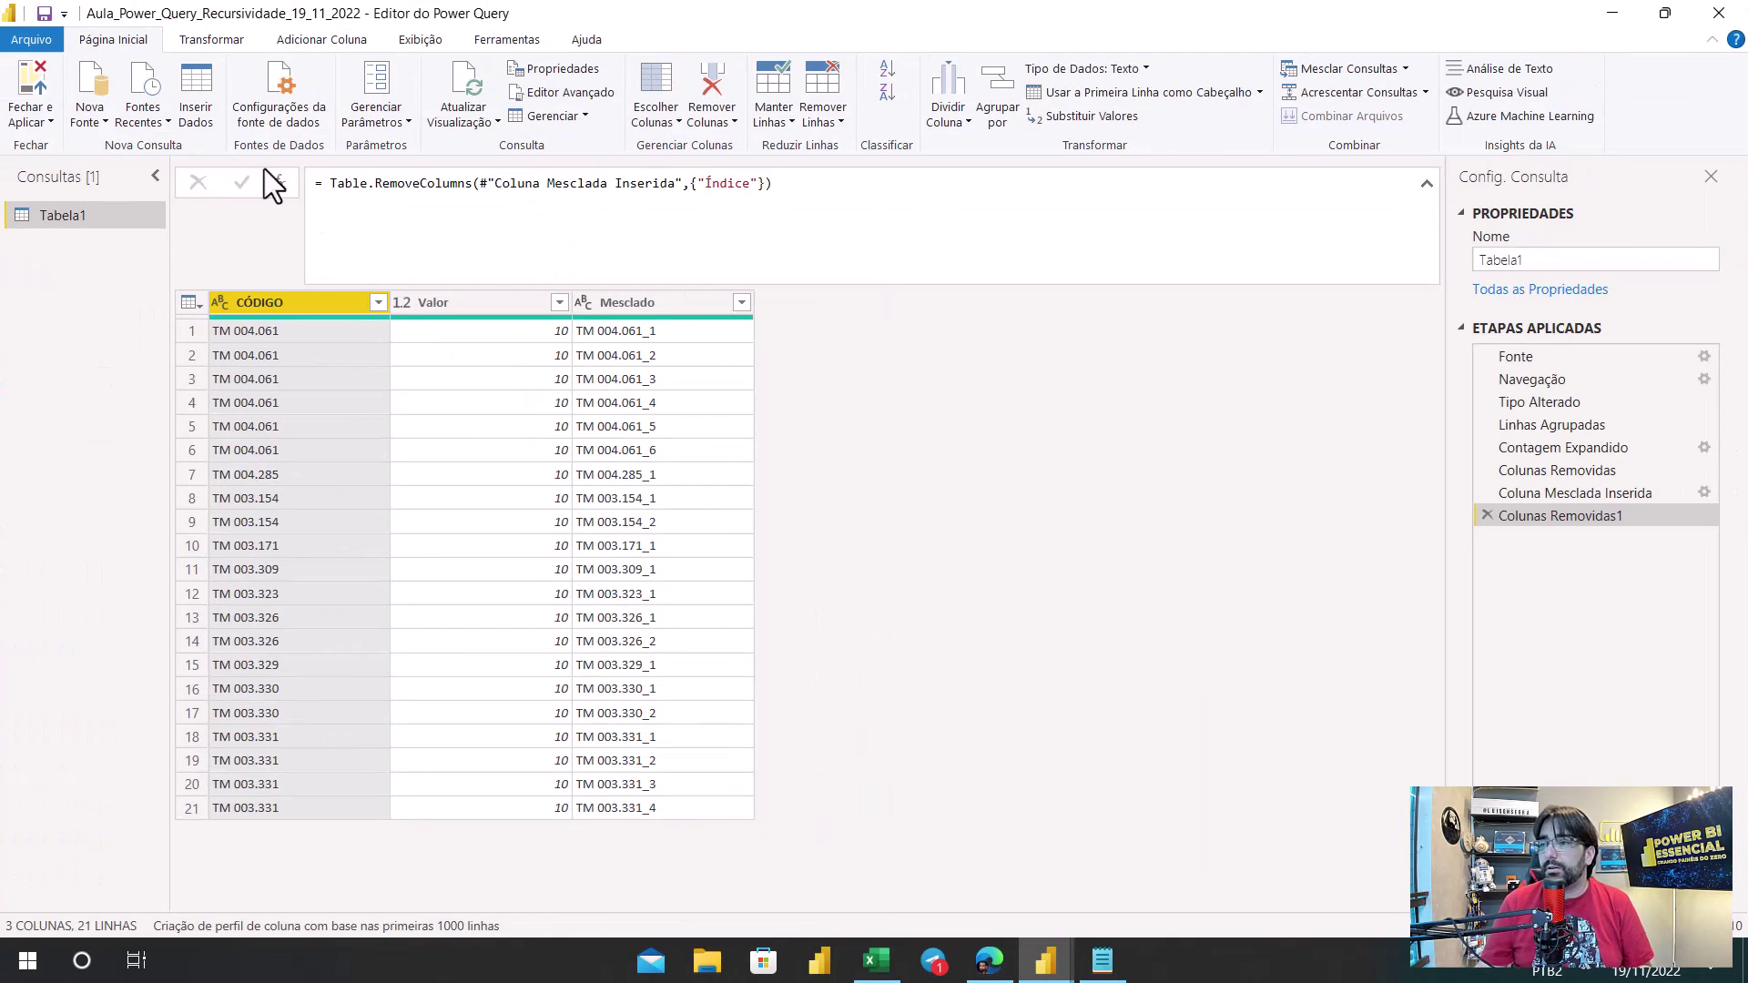
# Step: Close the Power Query Editor with the changes applied, and open the data view of Tabela1 in Power BI Desktop
pyautogui.click(35, 86)
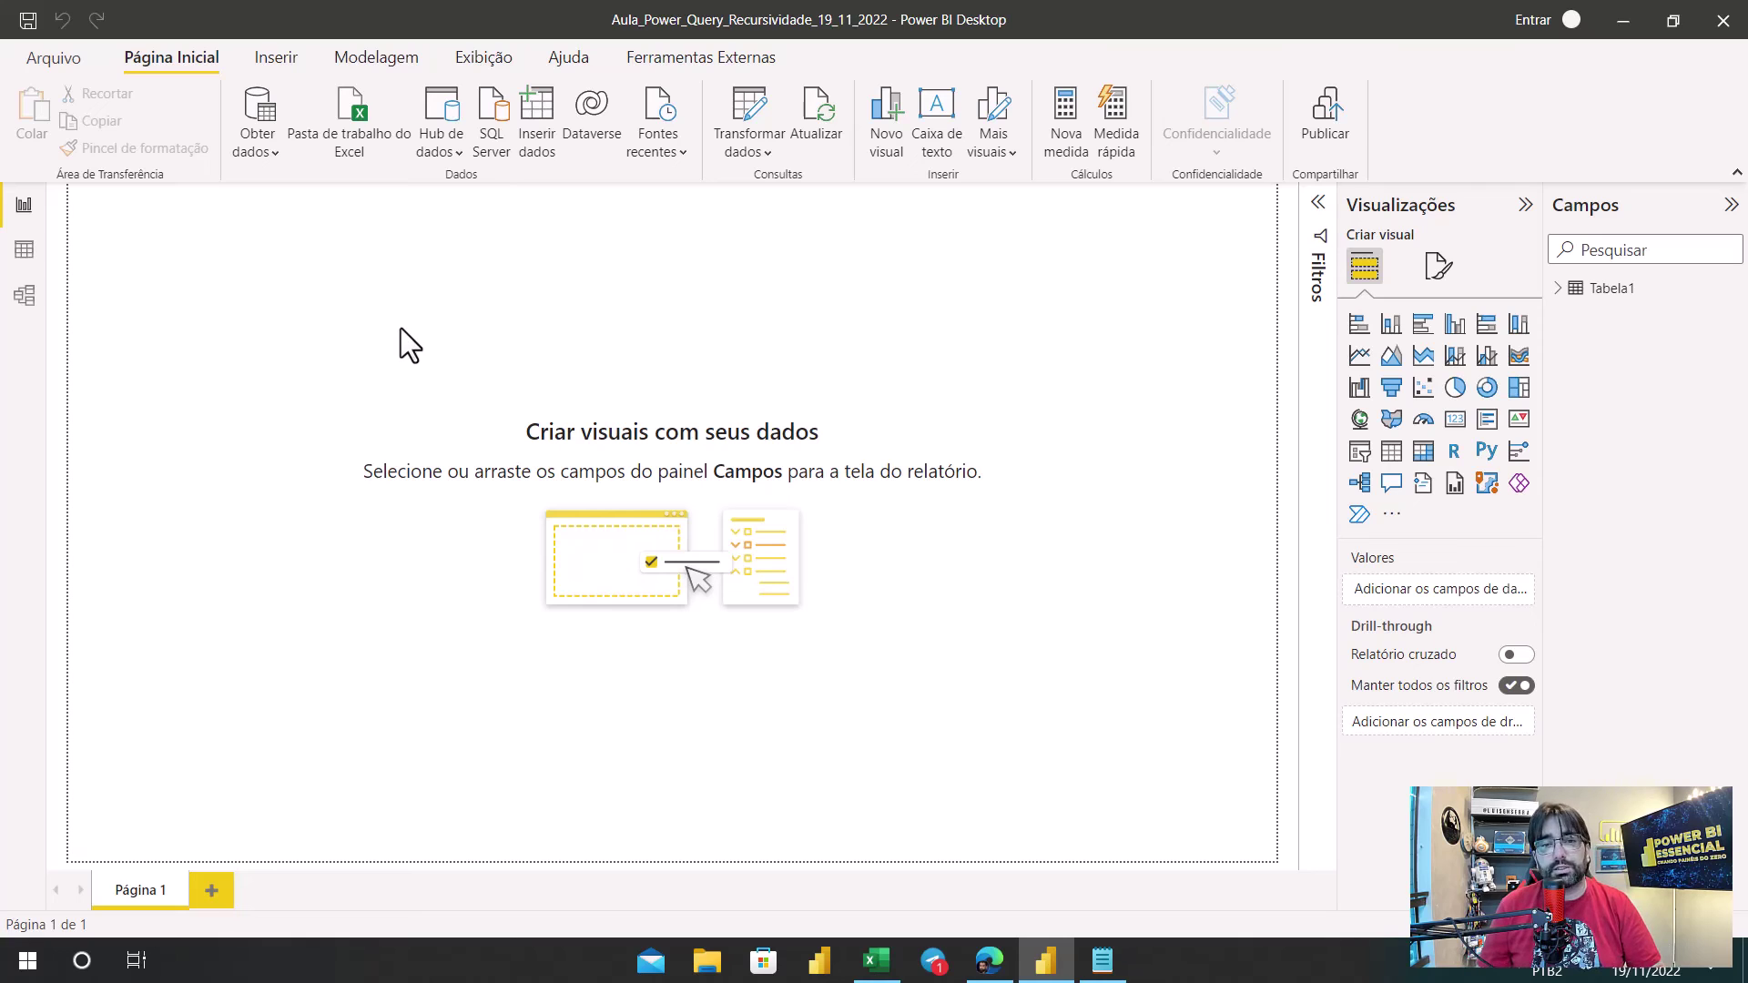
pyautogui.click(24, 249)
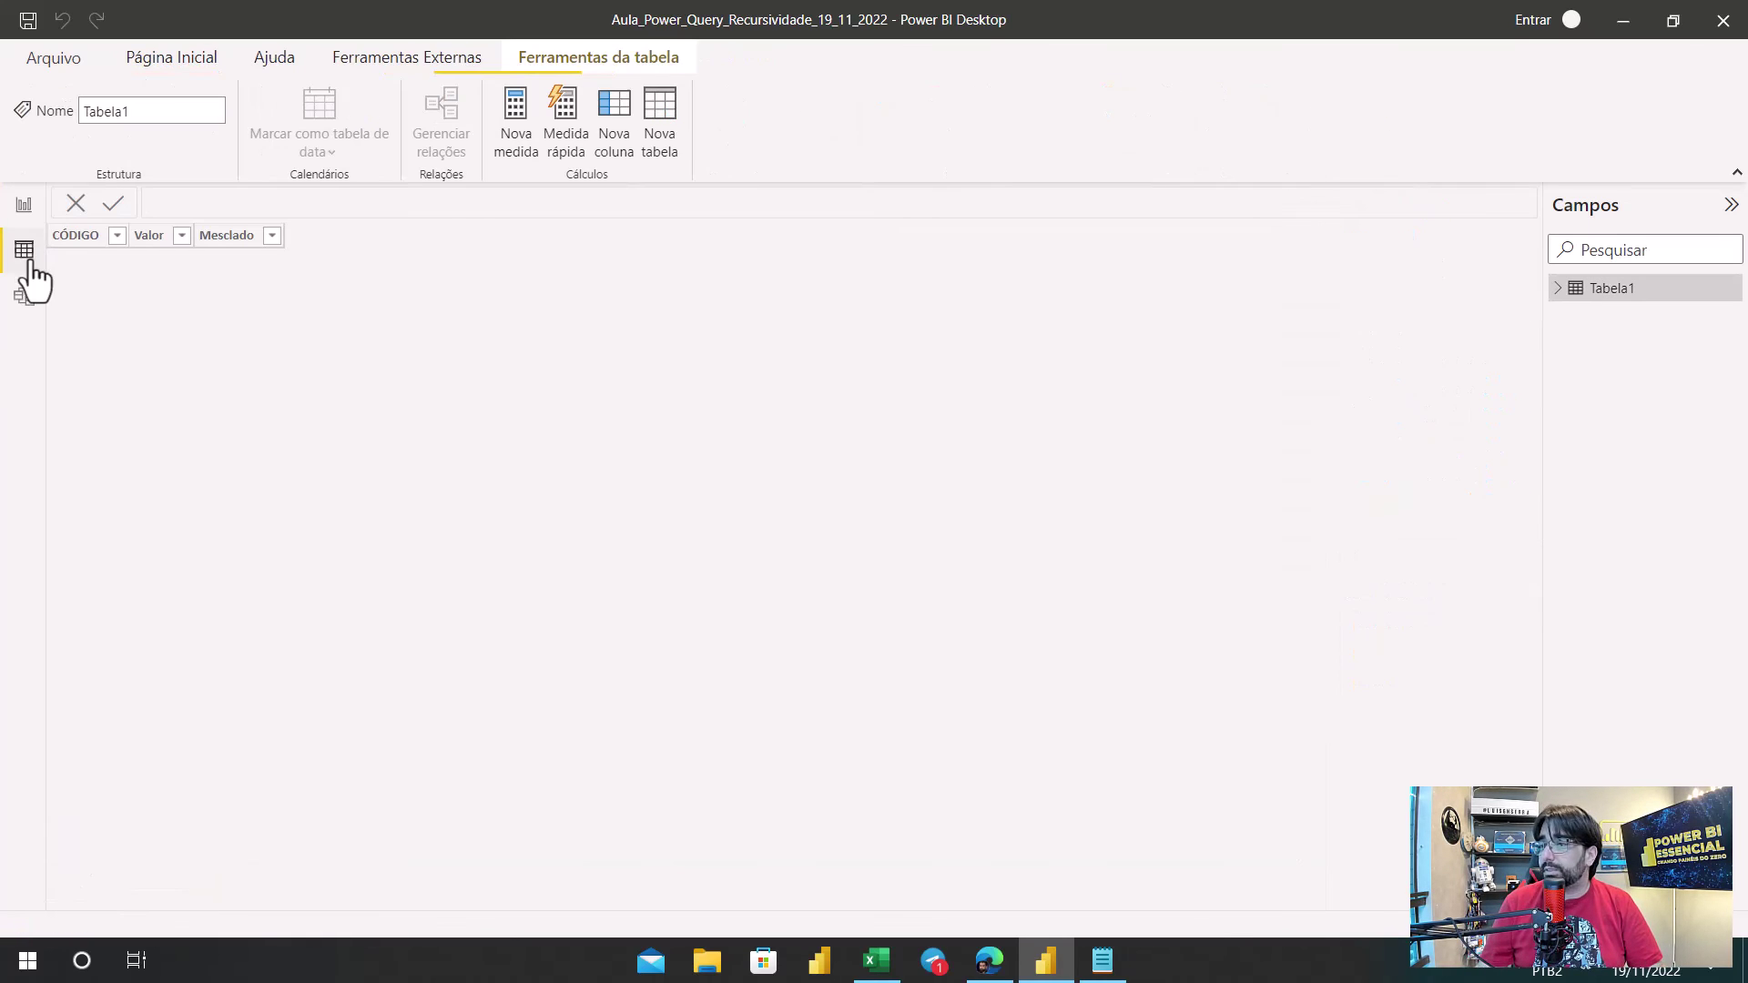